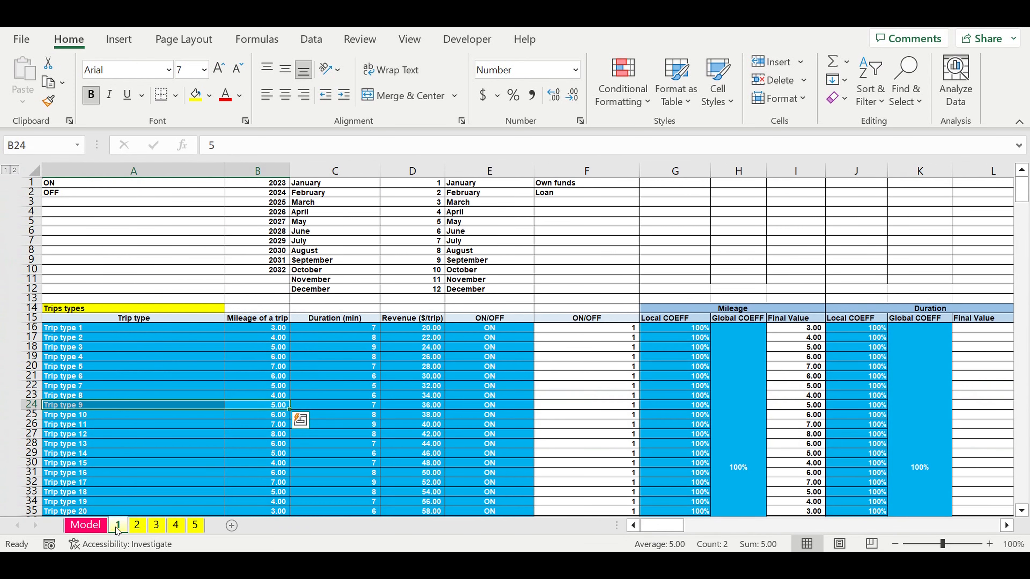
# Examine the income and expense rows of the Data consolidation section on sheet 1, and switch to the Model sheet.
pyautogui.moveTo(1021, 189); pyautogui.dragTo(1021, 492)
pyautogui.click(78, 406)
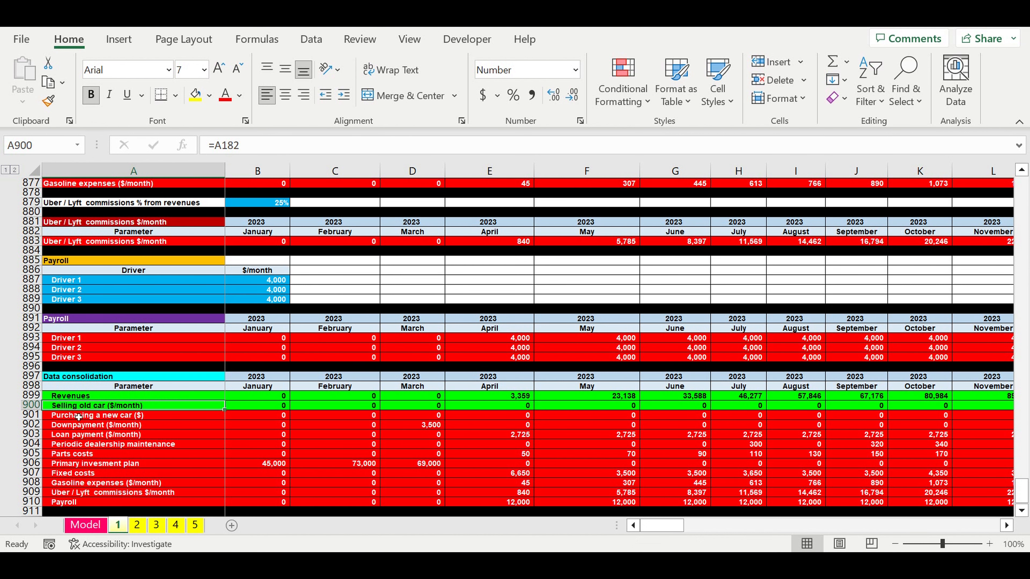
pyautogui.moveTo(79, 416); pyautogui.dragTo(88, 504)
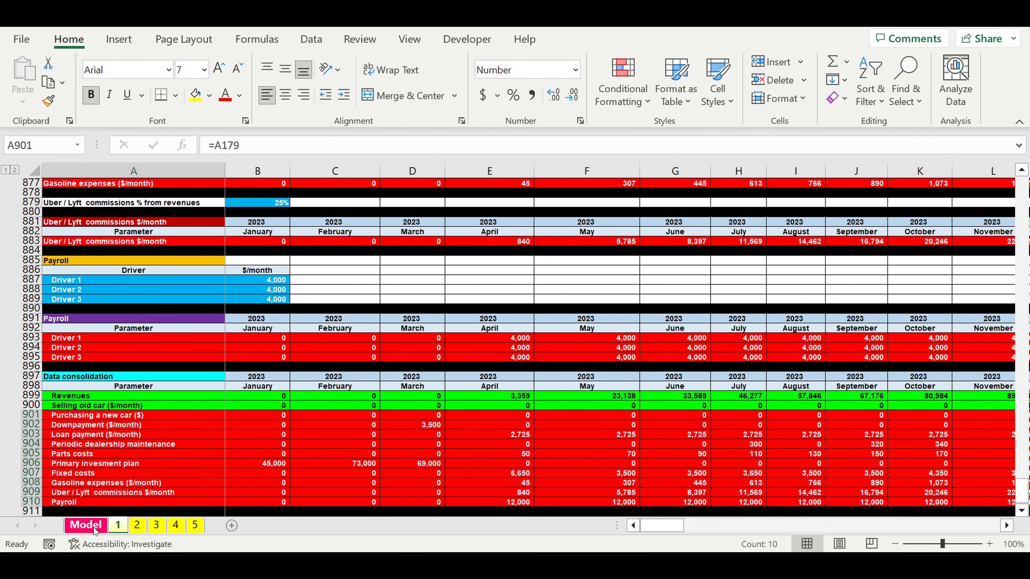
pyautogui.click(86, 525)
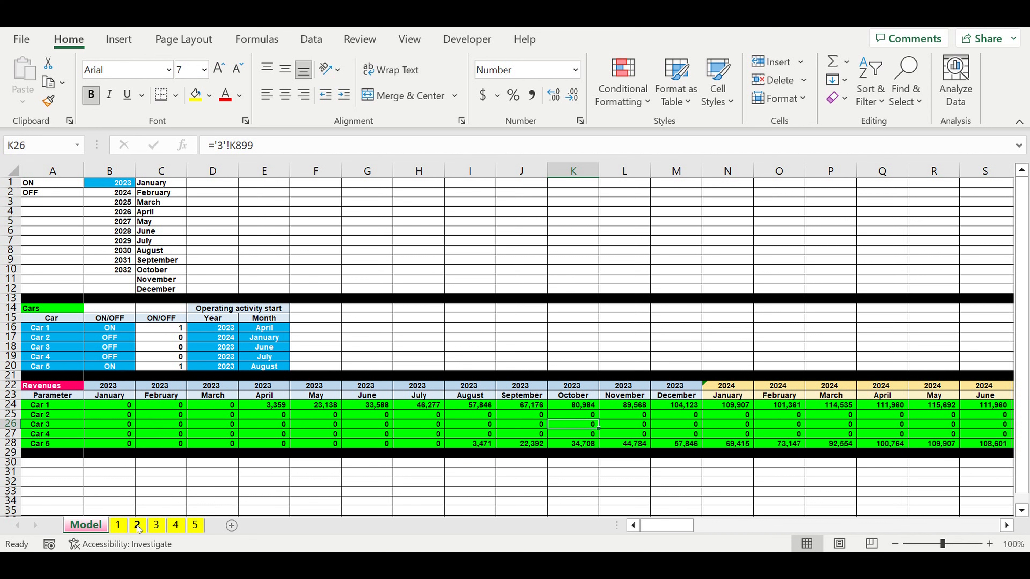
# Return to sheet 1 and review the Trips types table's trip names, mileage, duration, revenue and ON/OFF columns.
pyautogui.click(121, 527)
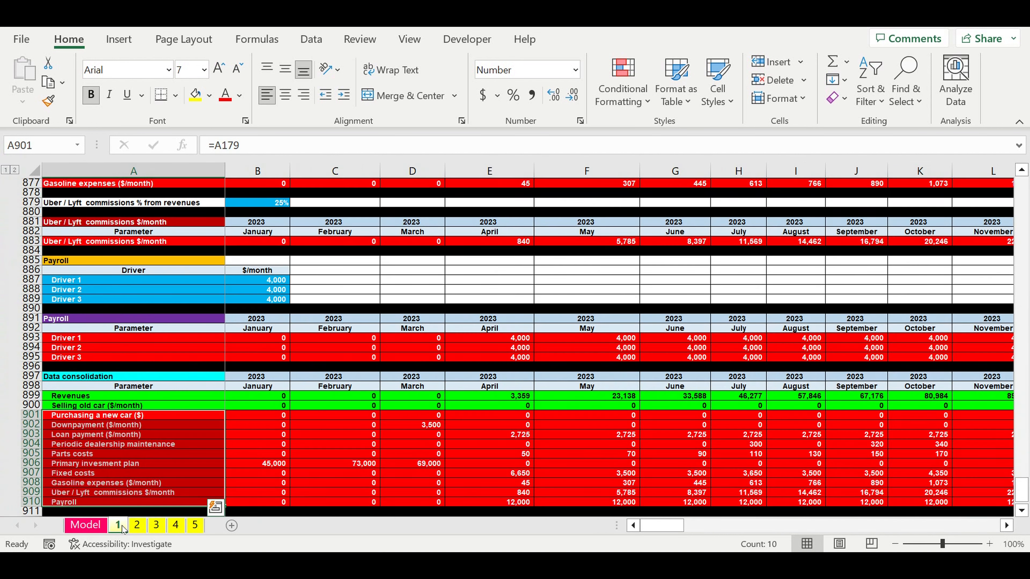
pyautogui.click(146, 456)
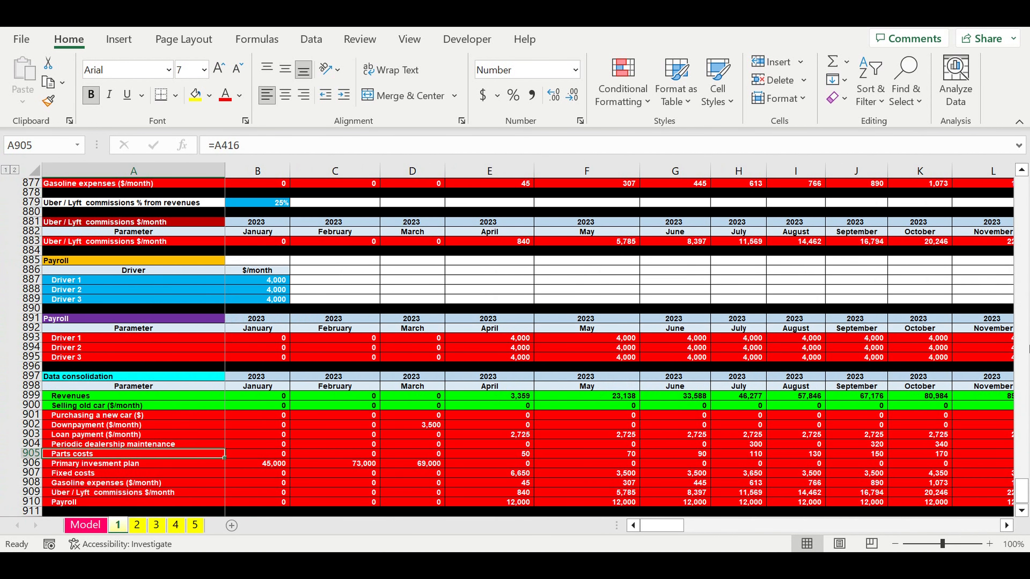
pyautogui.moveTo(1025, 475); pyautogui.dragTo(1003, 73)
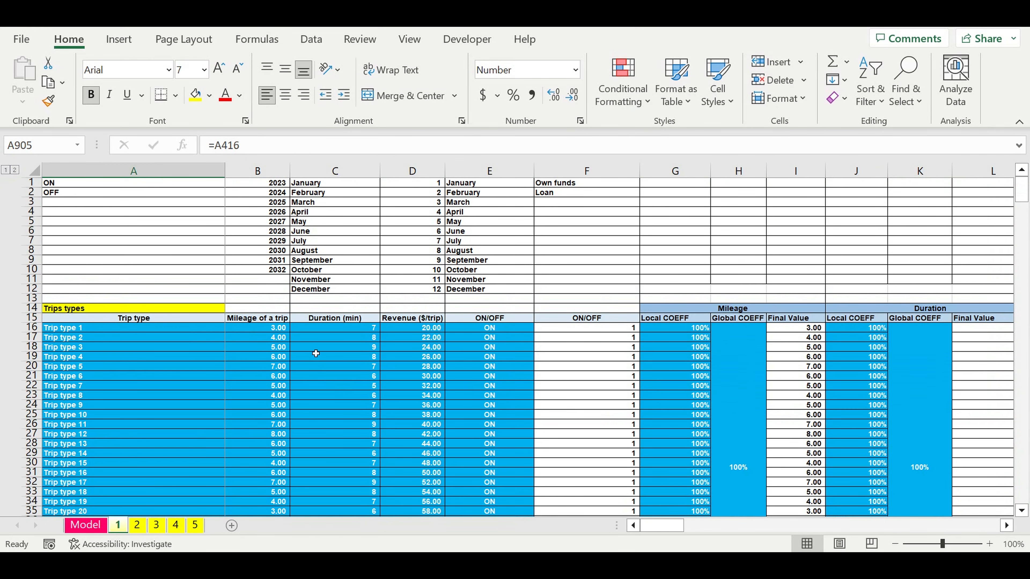
pyautogui.scroll(-1, 316, 352)
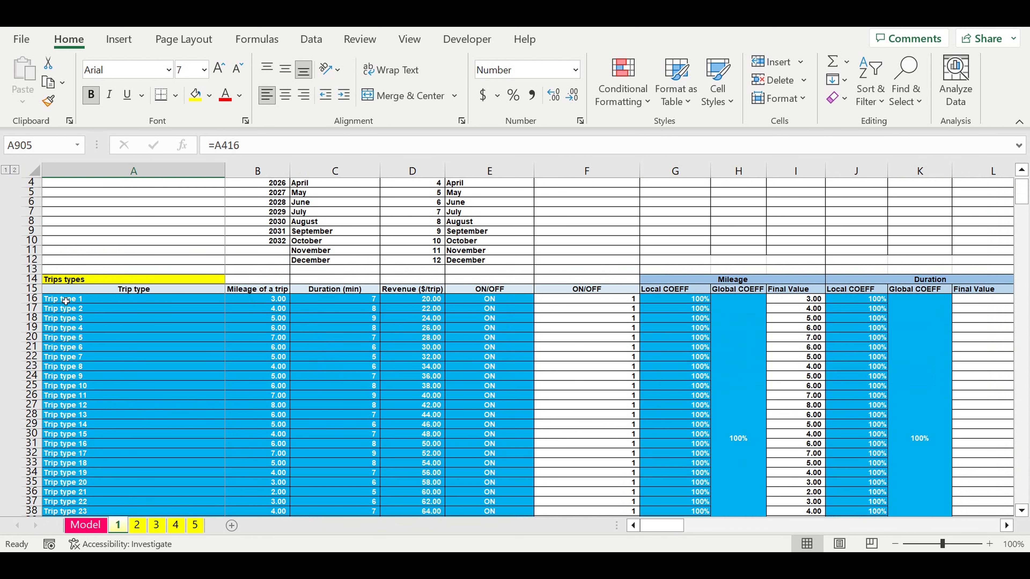
pyautogui.scroll(-2, 117, 318)
pyautogui.moveTo(62, 240); pyautogui.dragTo(76, 504)
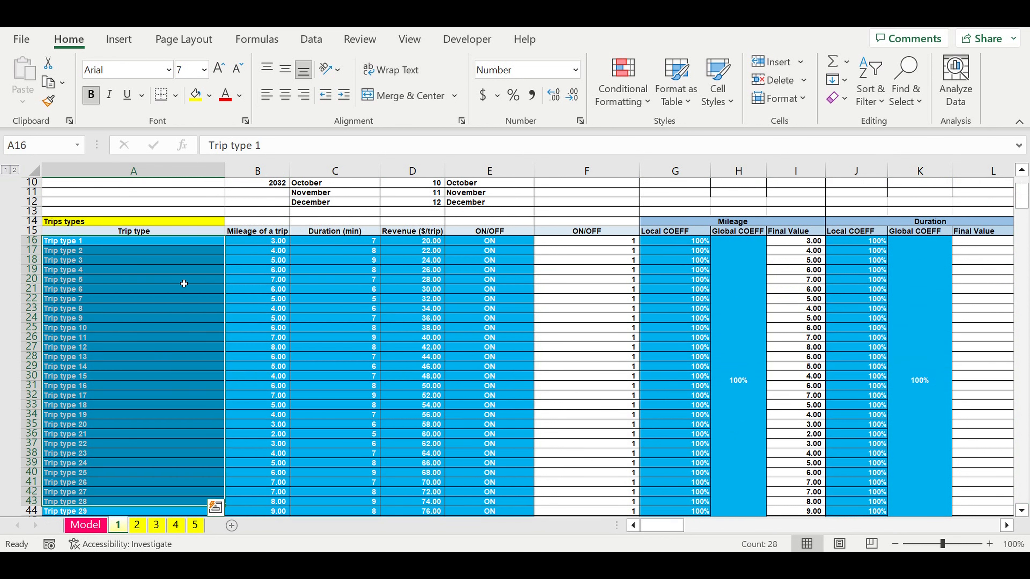
pyautogui.moveTo(262, 231); pyautogui.dragTo(264, 453)
pyautogui.moveTo(335, 245); pyautogui.dragTo(337, 463)
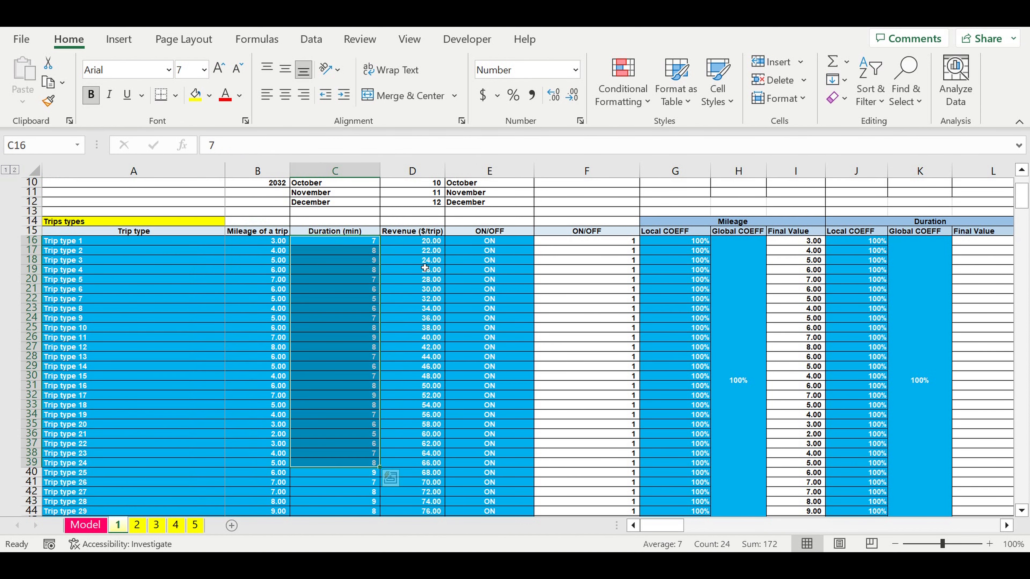
pyautogui.moveTo(421, 240); pyautogui.dragTo(422, 472)
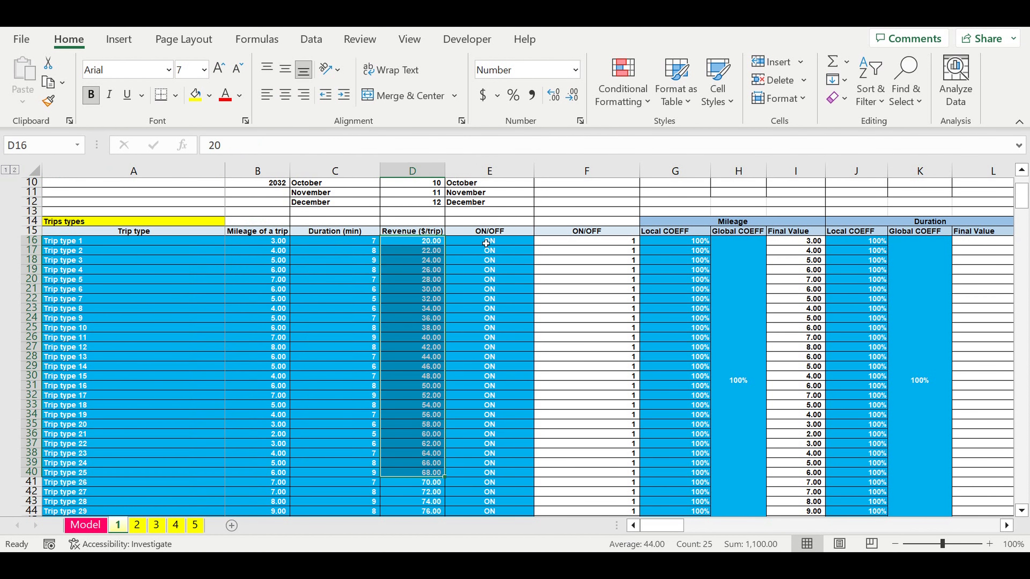
pyautogui.moveTo(485, 243); pyautogui.dragTo(492, 458)
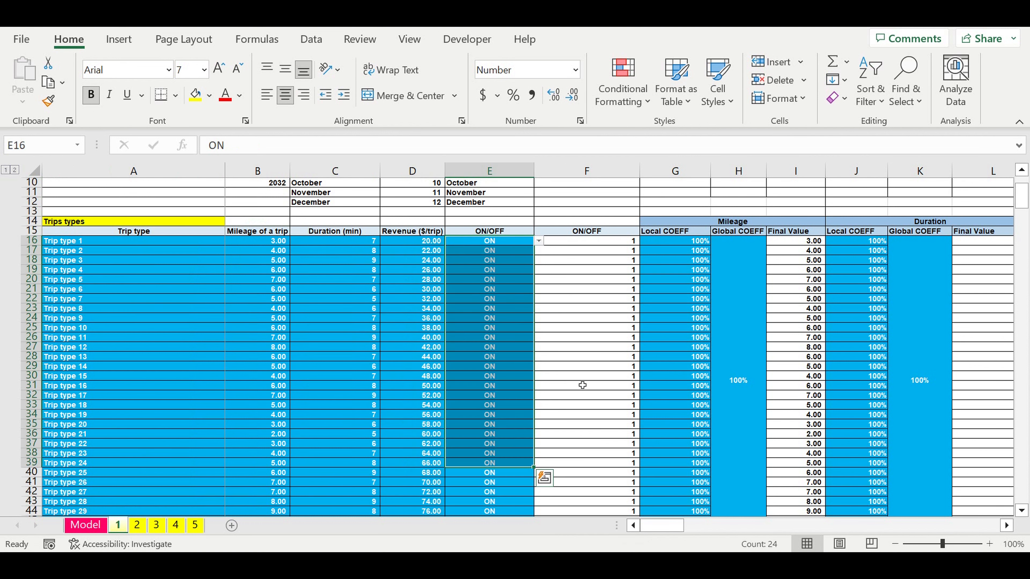
# Examine the local and global coefficients for Mileage, Duration and Revenues in the Trips types table.
pyautogui.click(742, 254)
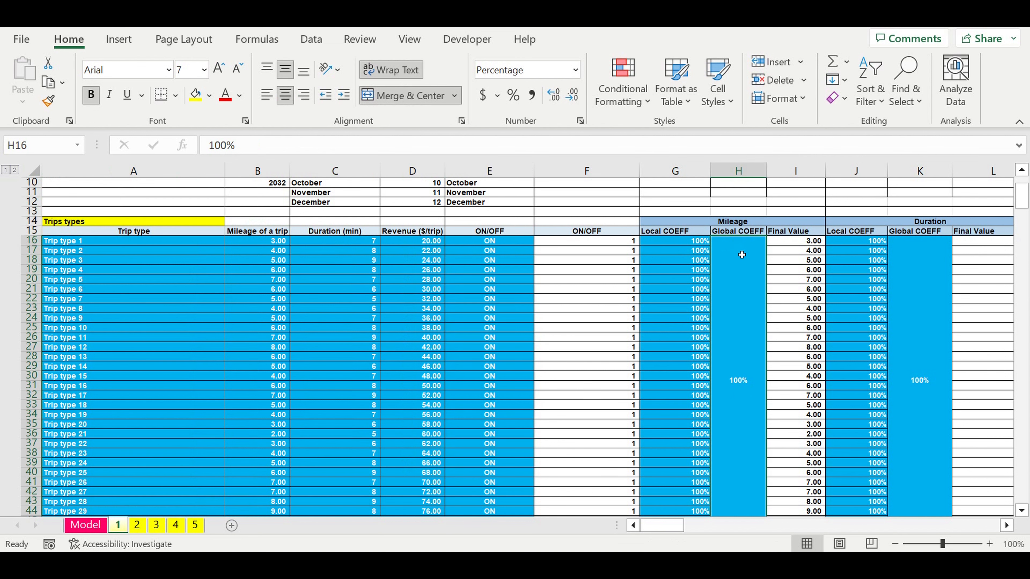
pyautogui.moveTo(685, 242); pyautogui.dragTo(692, 317)
pyautogui.click(728, 276)
pyautogui.moveTo(690, 243); pyautogui.dragTo(691, 396)
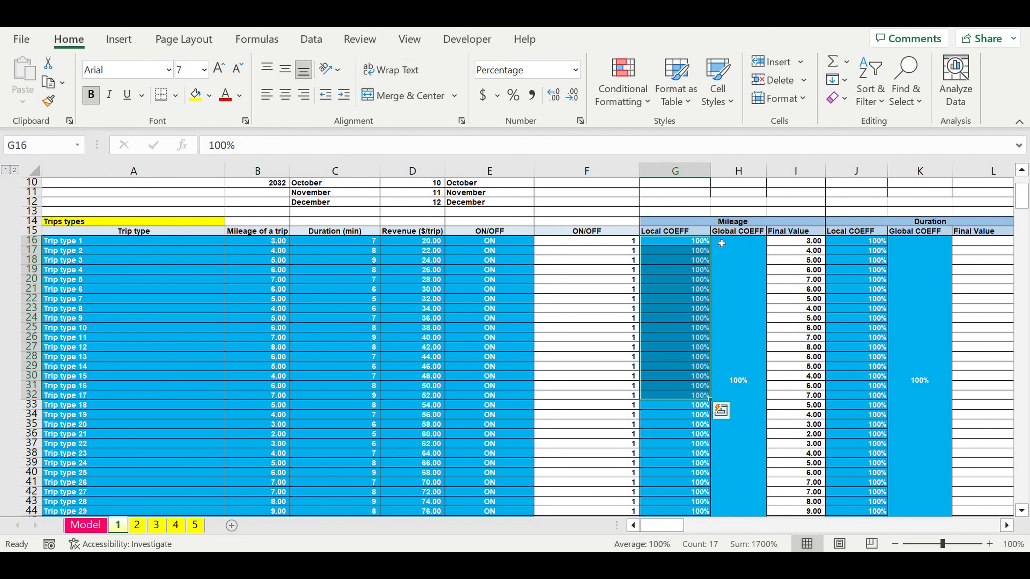
pyautogui.click(721, 221)
pyautogui.click(917, 222)
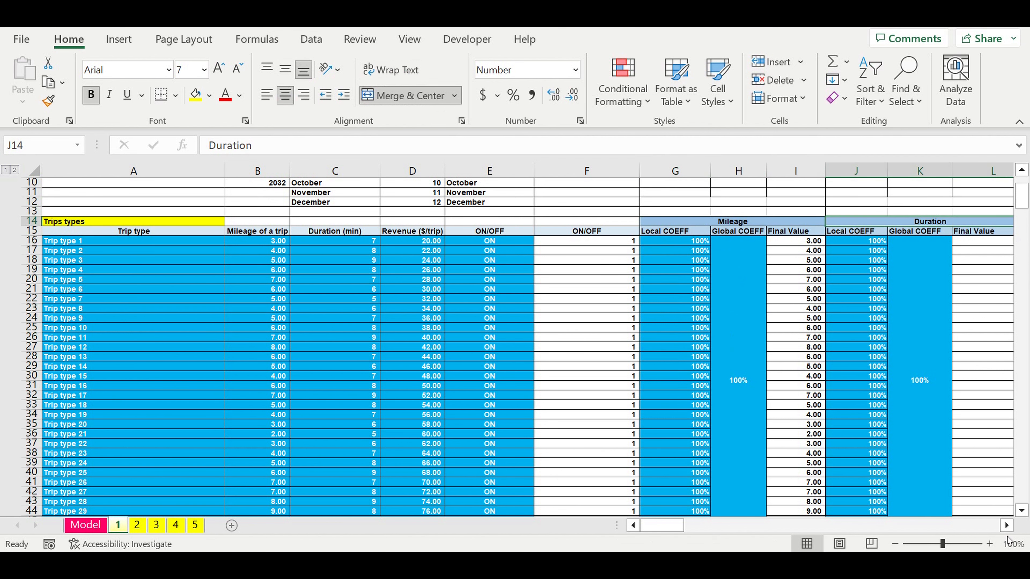
pyautogui.click(1007, 526)
pyautogui.click(1007, 526)
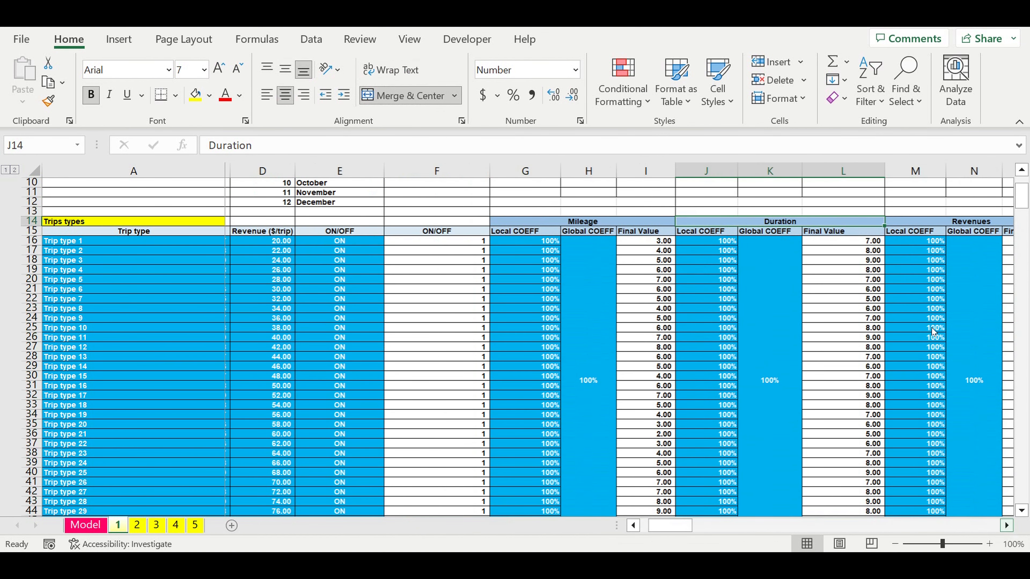
pyautogui.hscroll(4, 933, 330)
pyautogui.click(677, 224)
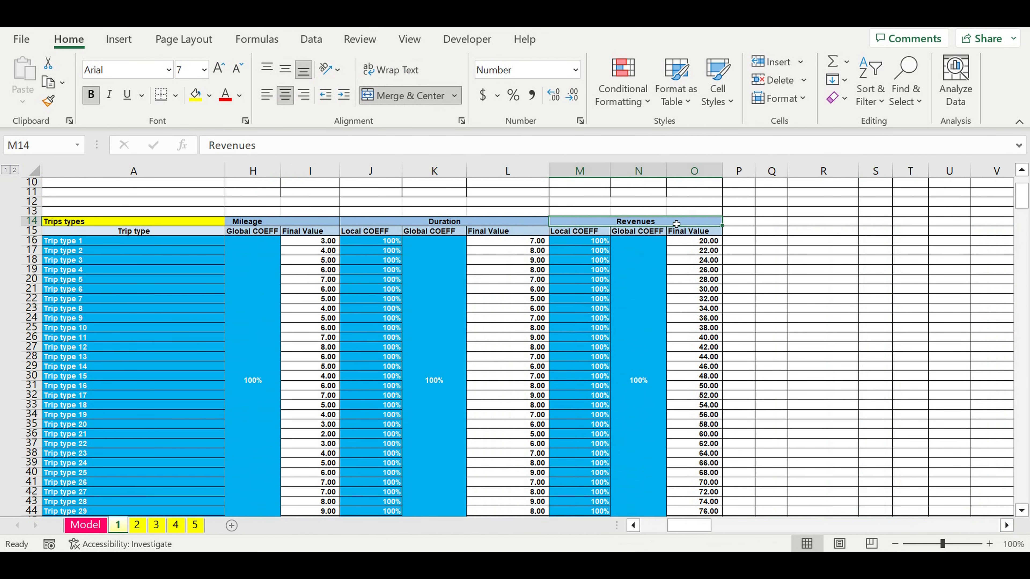
pyautogui.moveTo(676, 527); pyautogui.dragTo(624, 532)
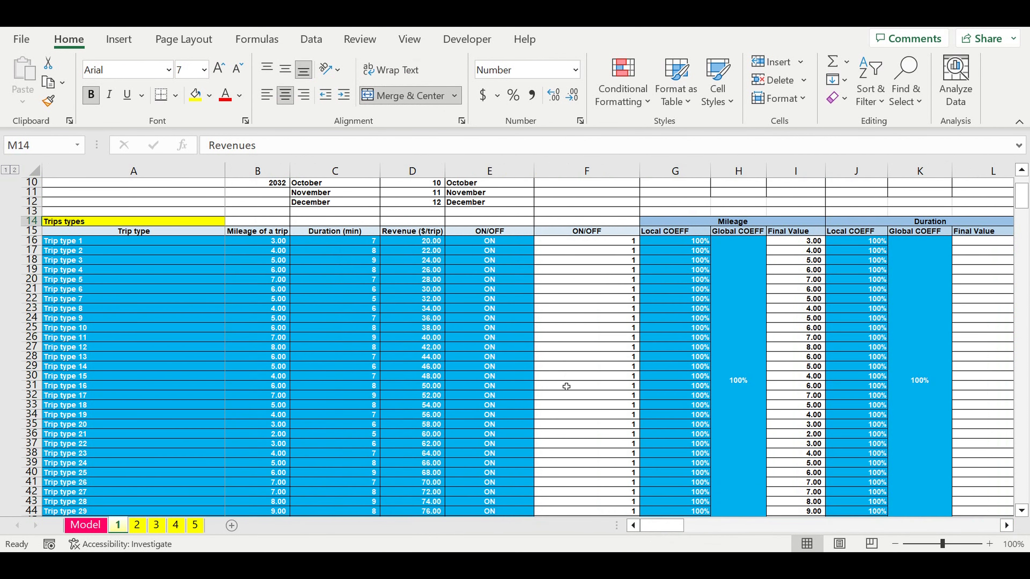
# Review the Monday trip table's trip types, amounts, local coefficients and ON/OFF settings, and locate the Tuesday table.
pyautogui.scroll(-3, 442, 380)
pyautogui.scroll(-6, 222, 392)
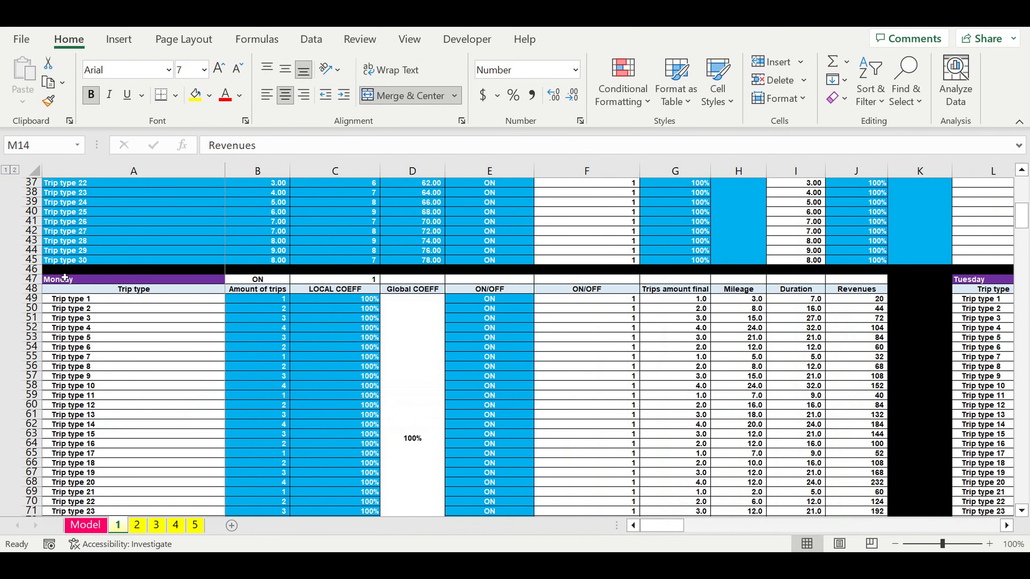
pyautogui.click(59, 280)
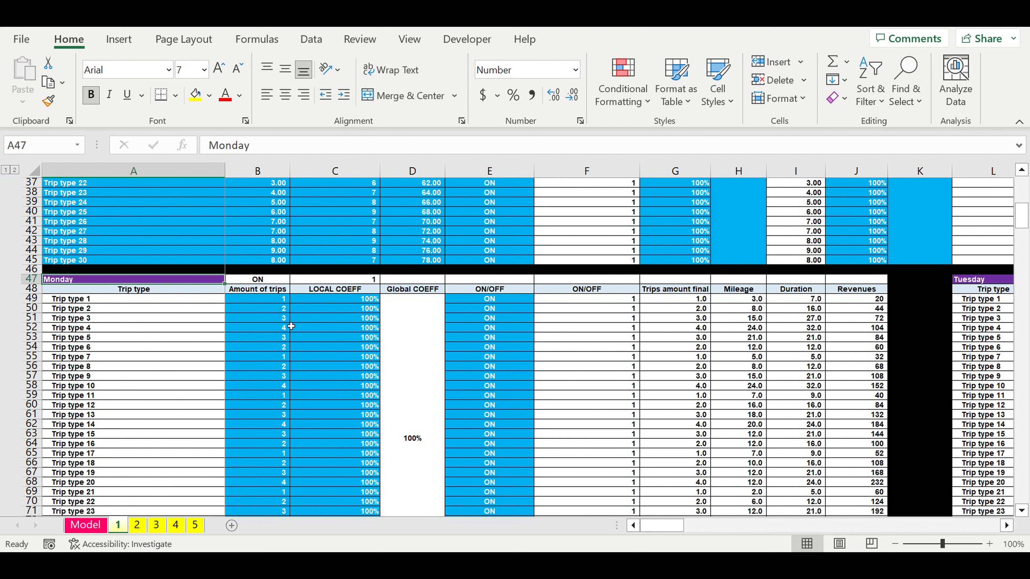
pyautogui.click(996, 278)
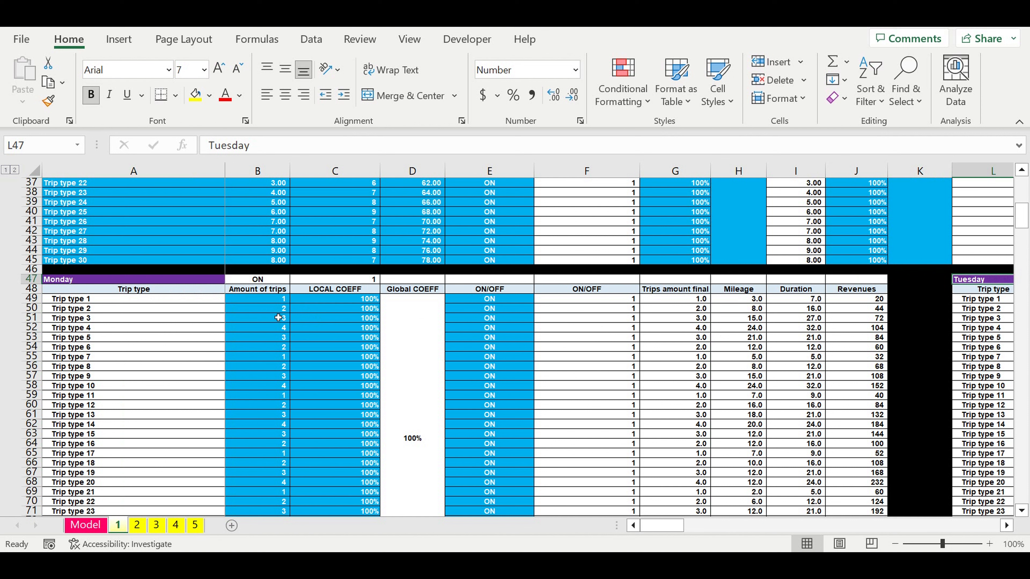
pyautogui.moveTo(257, 301); pyautogui.dragTo(259, 482)
pyautogui.moveTo(350, 304); pyautogui.dragTo(347, 482)
pyautogui.moveTo(481, 303); pyautogui.dragTo(484, 472)
pyautogui.click(131, 292)
pyautogui.moveTo(134, 300); pyautogui.dragTo(163, 429)
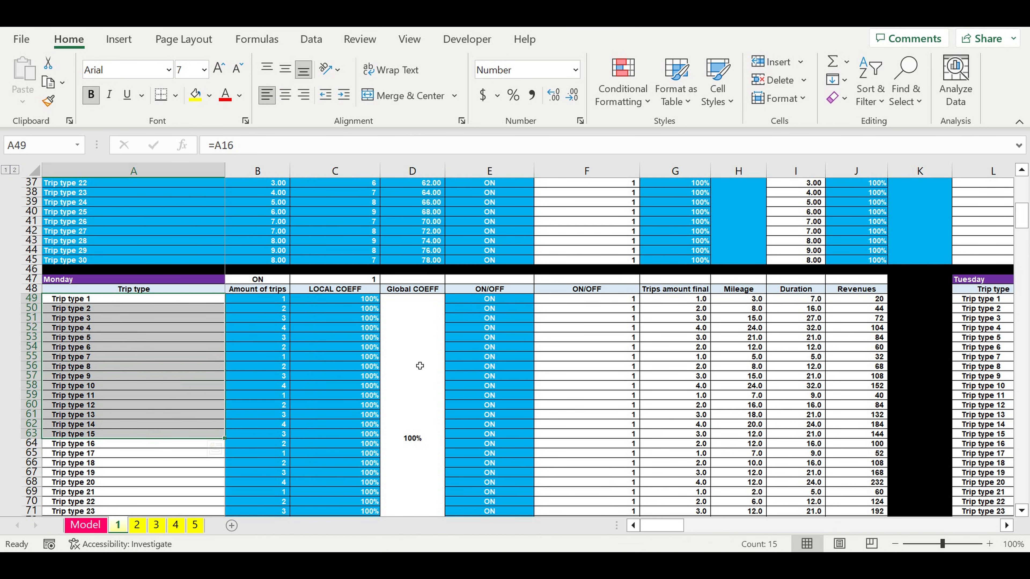
# Examine the weekday ON/OFF, services coefficient, Mileage MAX and Duration MAX inputs in the Revenues consolidation section.
pyautogui.scroll(-9, 434, 379)
pyautogui.scroll(-4, 435, 378)
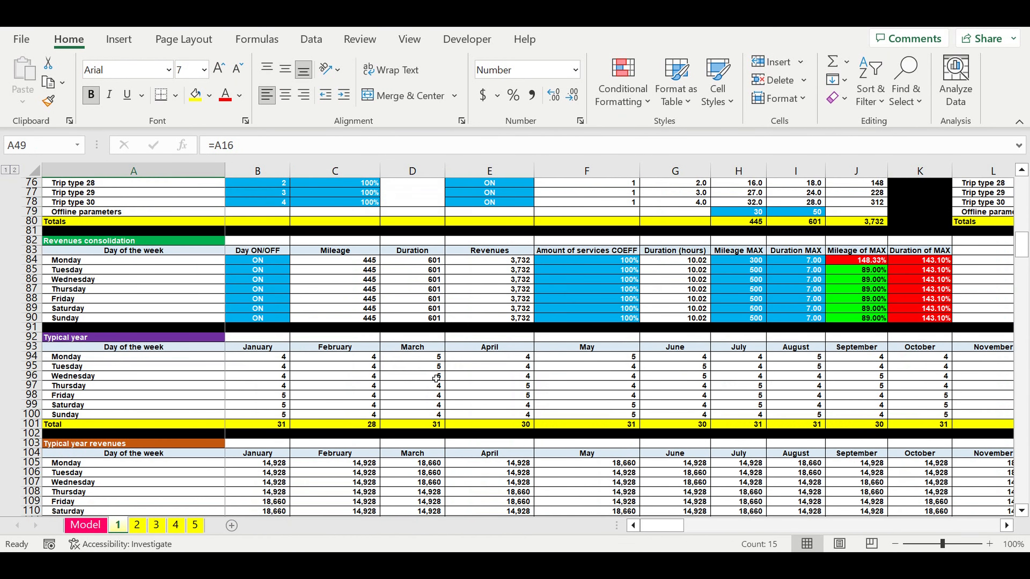
pyautogui.moveTo(251, 262); pyautogui.dragTo(254, 319)
pyautogui.moveTo(73, 260); pyautogui.dragTo(75, 327)
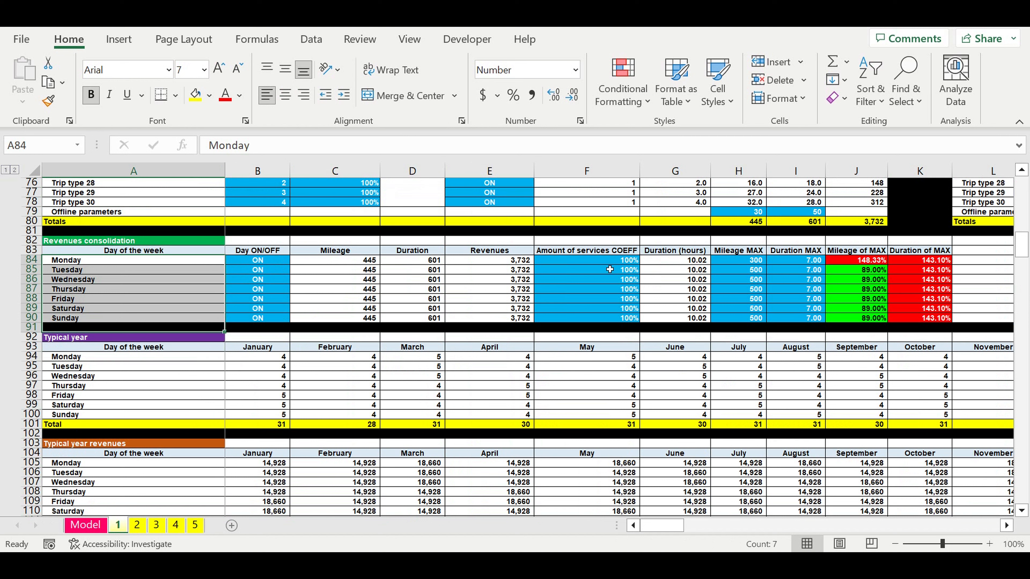
pyautogui.moveTo(610, 262); pyautogui.dragTo(613, 323)
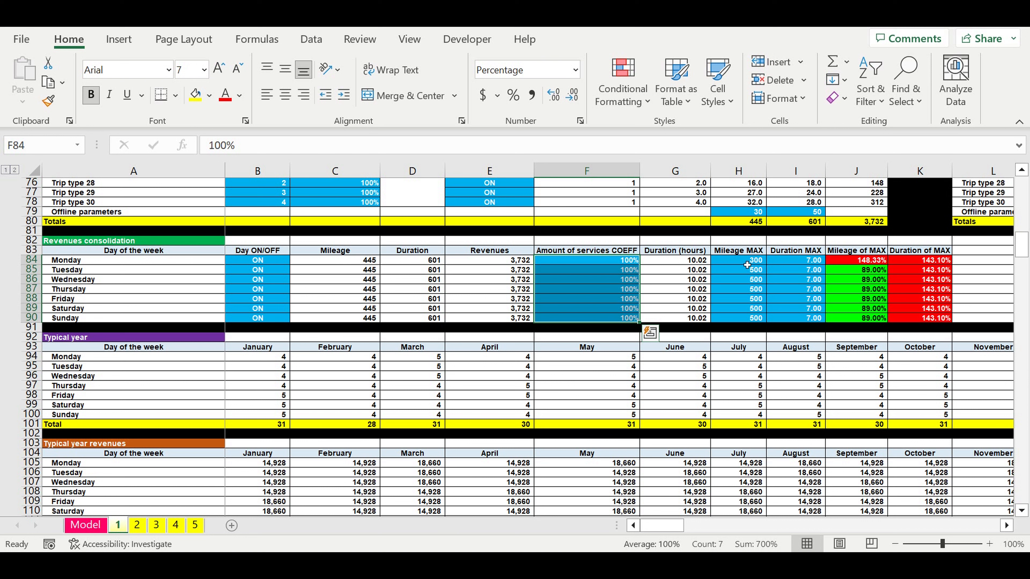
pyautogui.moveTo(746, 265); pyautogui.dragTo(752, 318)
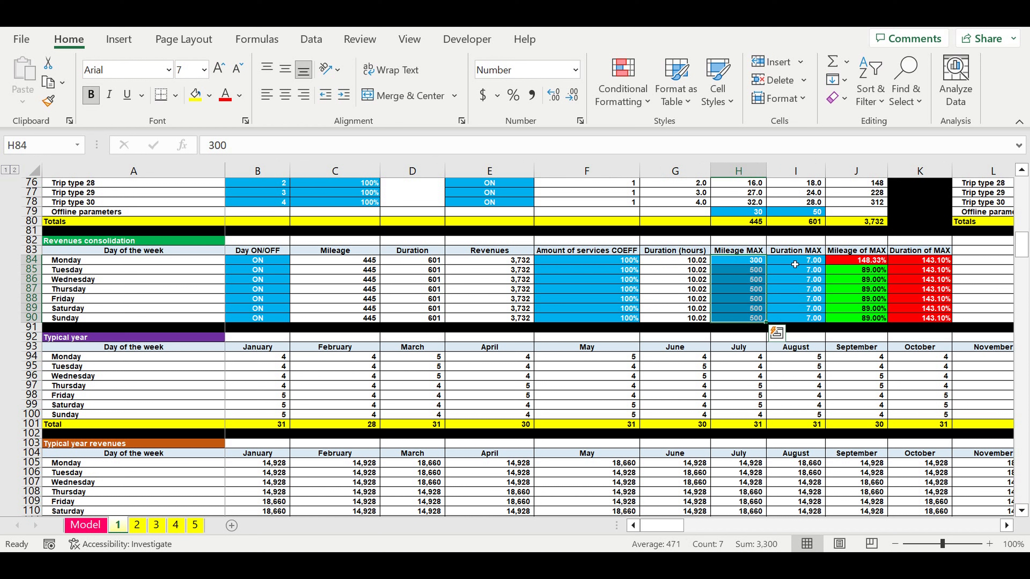
pyautogui.moveTo(790, 266); pyautogui.dragTo(798, 319)
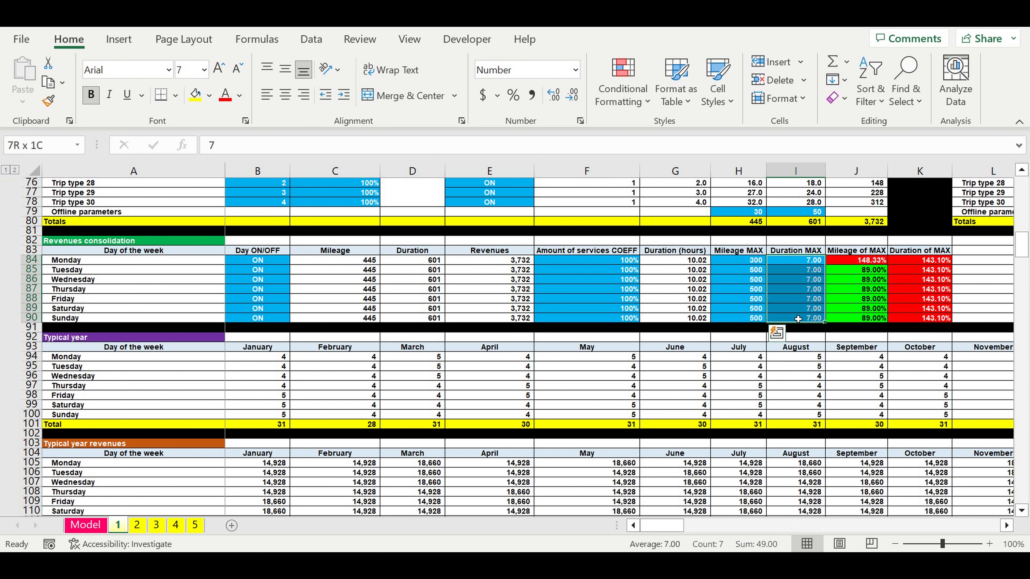
pyautogui.moveTo(803, 264); pyautogui.dragTo(803, 320)
# Review the monthly percentages in the Reaching the target revenues row.
pyautogui.scroll(-8, 323, 338)
pyautogui.scroll(-11, 323, 338)
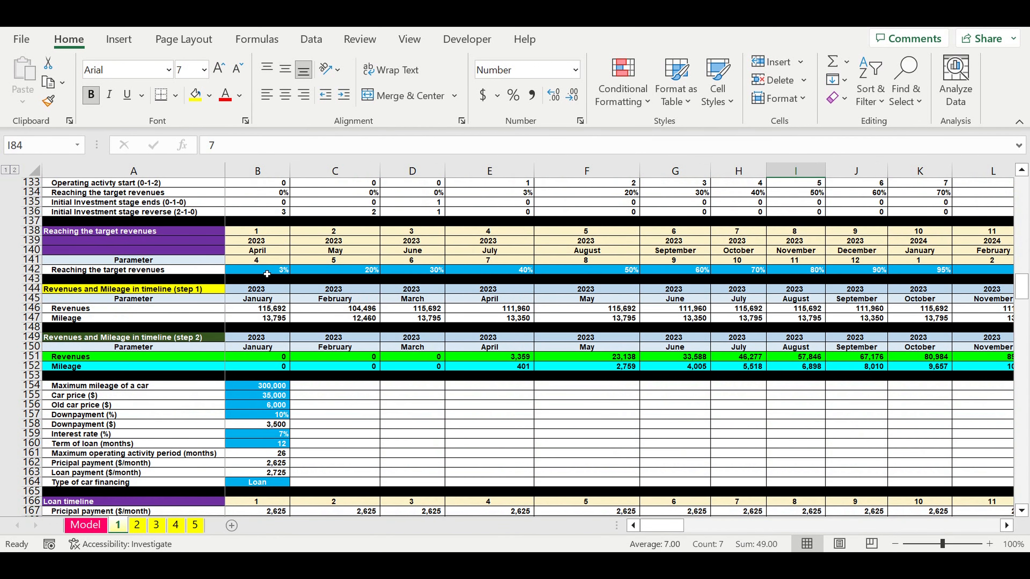
pyautogui.moveTo(266, 273); pyautogui.dragTo(679, 274)
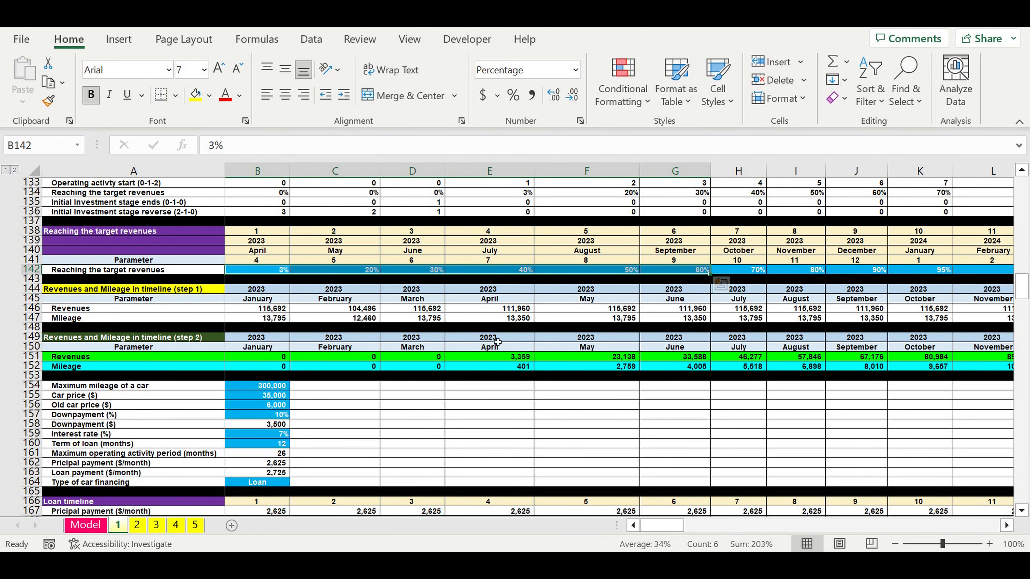
# Review the car assumptions: maximum mileage, car price, old car price, downpayment percentage, interest rate and loan term.
pyautogui.scroll(-3, 496, 341)
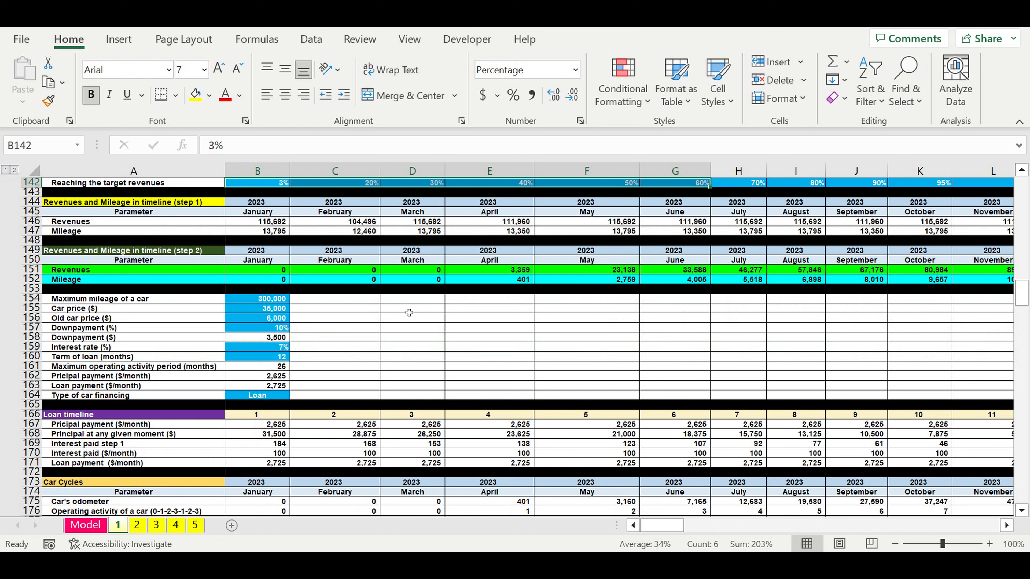
pyautogui.click(236, 300)
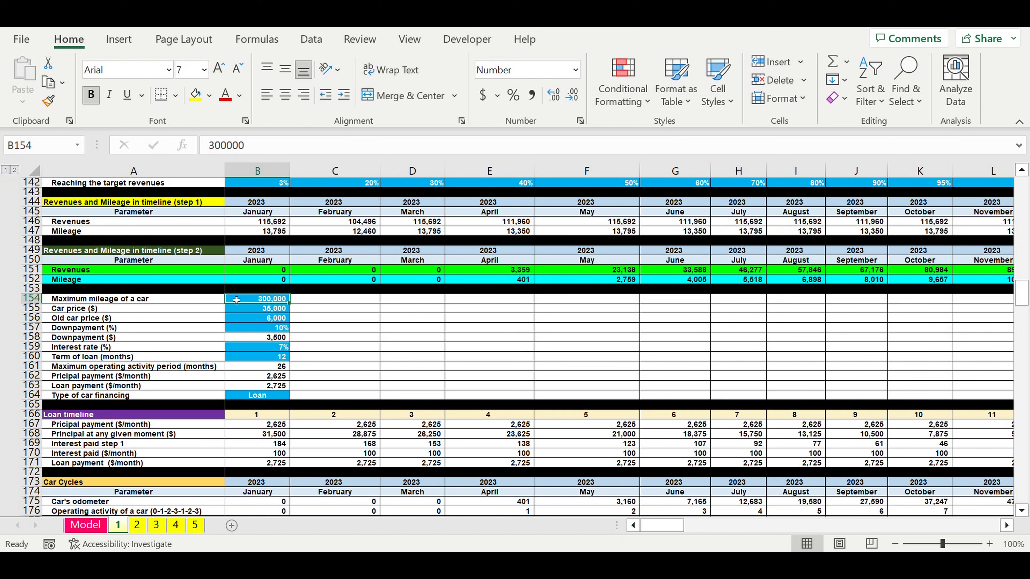
pyautogui.click(256, 311)
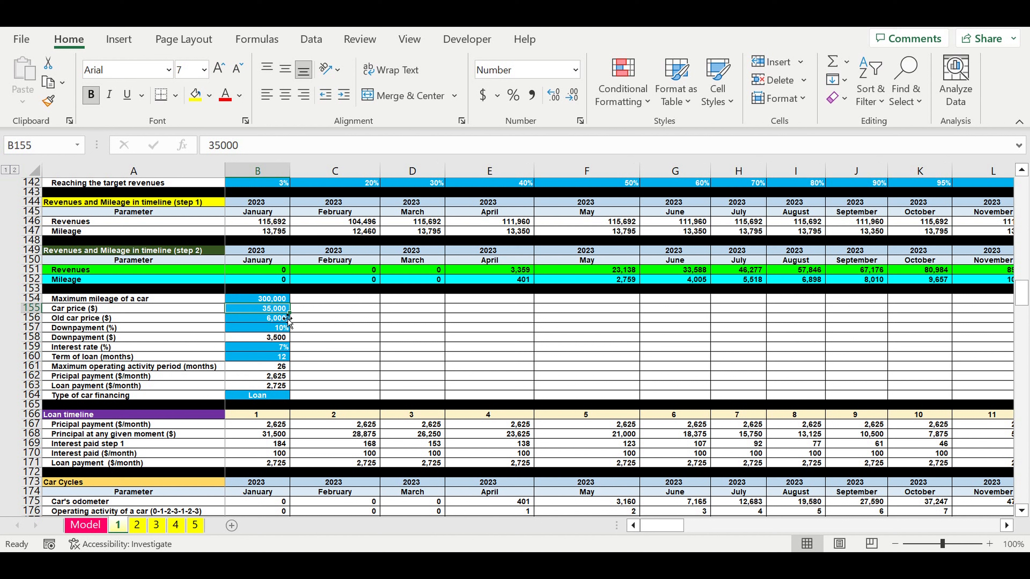
pyautogui.click(254, 311)
pyautogui.click(259, 322)
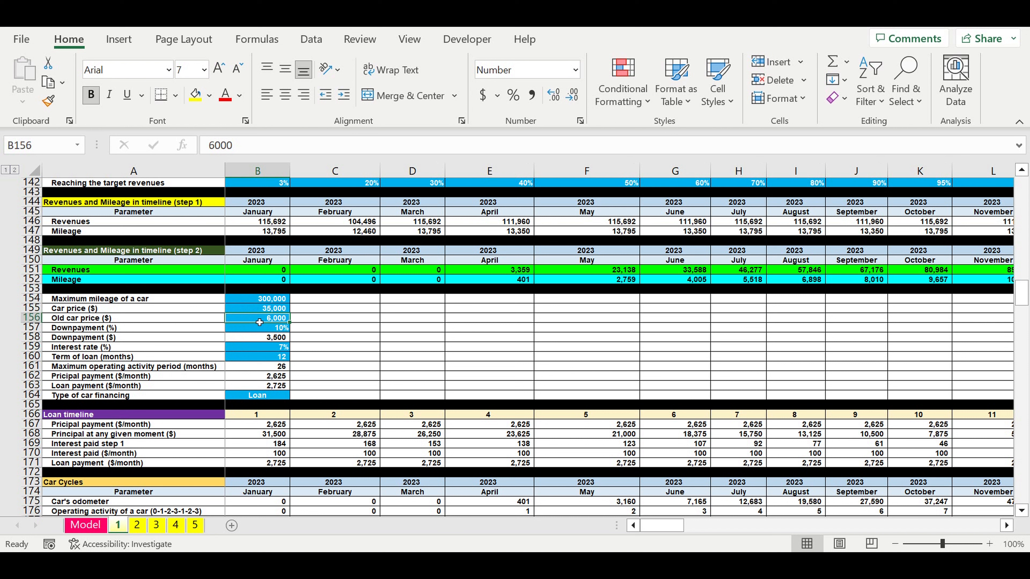
pyautogui.click(255, 301)
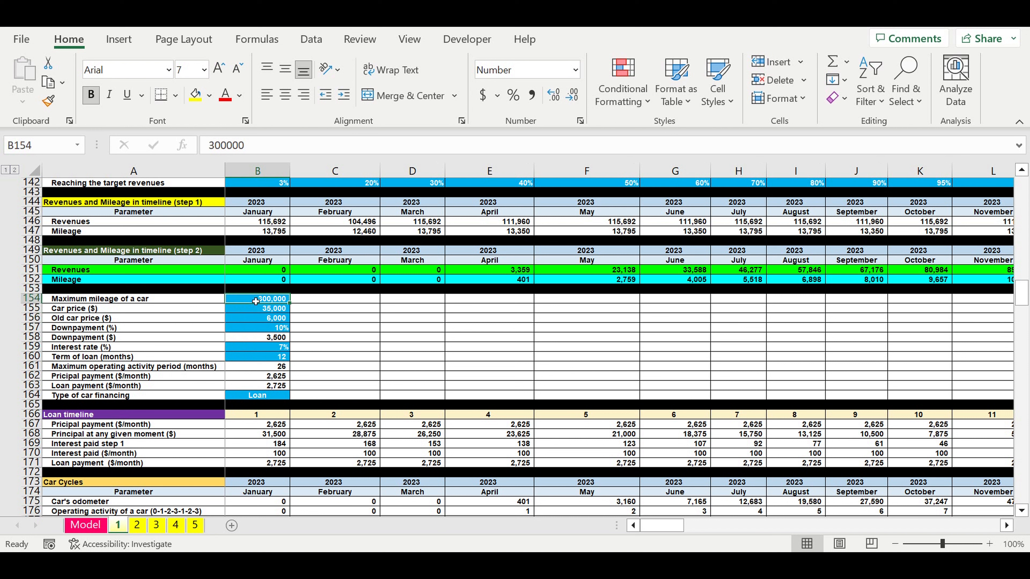
pyautogui.click(257, 329)
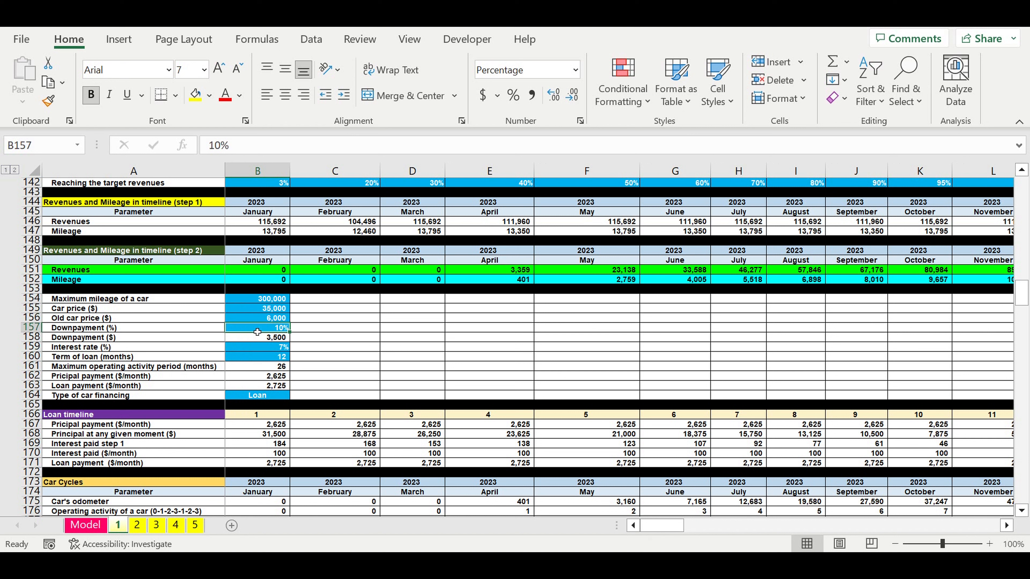
pyautogui.click(263, 348)
pyautogui.click(263, 360)
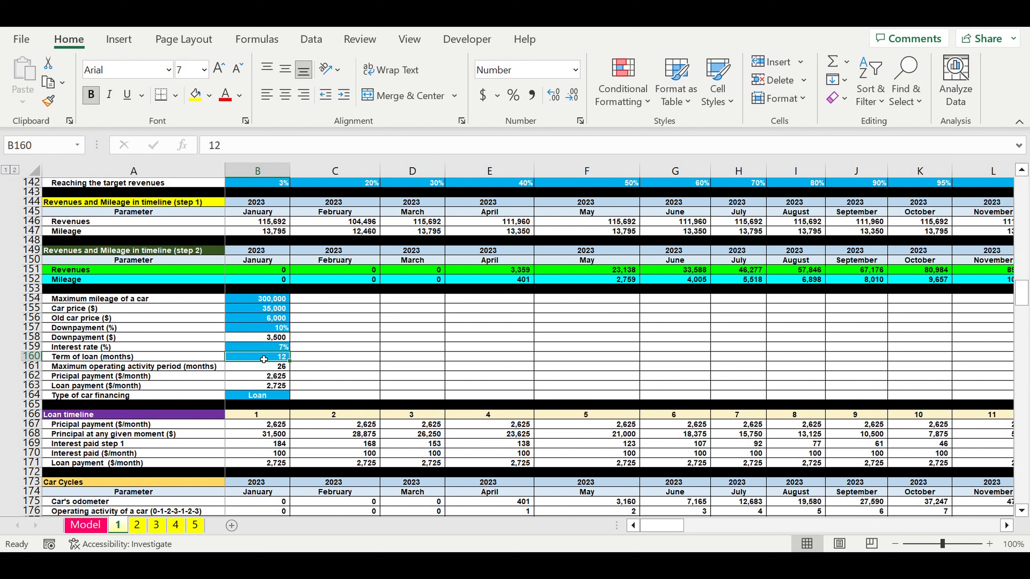
# Check the available options for the type of car financing and view the Loan timeline and Car Cycles tables.
pyautogui.click(265, 396)
pyautogui.click(296, 397)
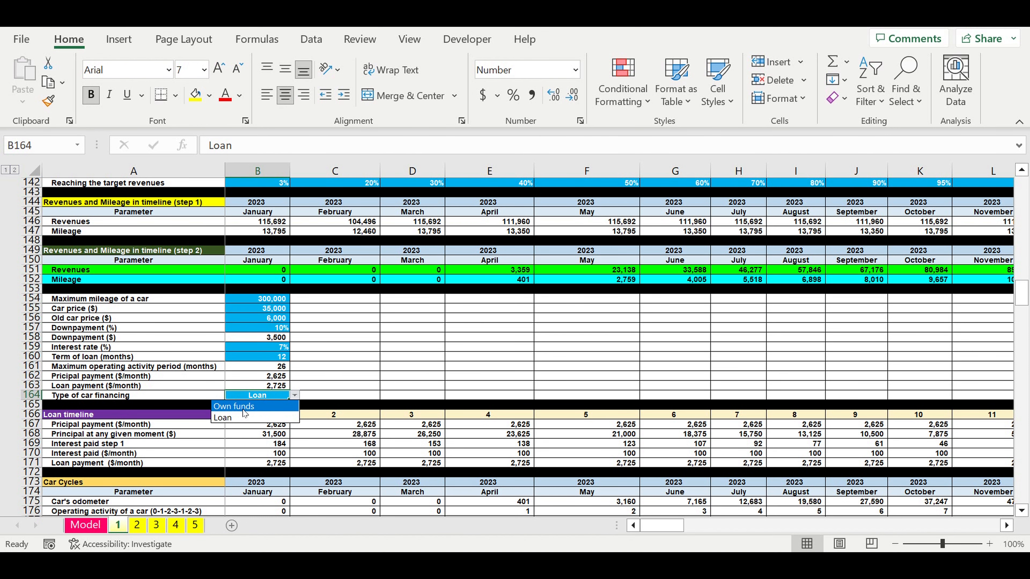
pyautogui.scroll(-10, 404, 379)
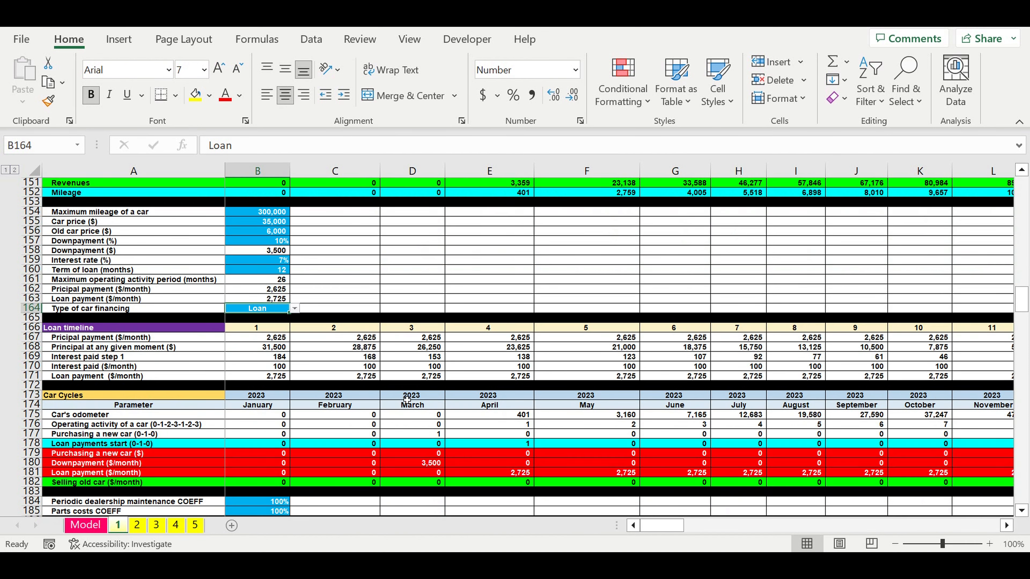
# Review the Periodic dealership maintenance table's mileage intervals, their formulas and the cost per service.
pyautogui.scroll(-3, 382, 375)
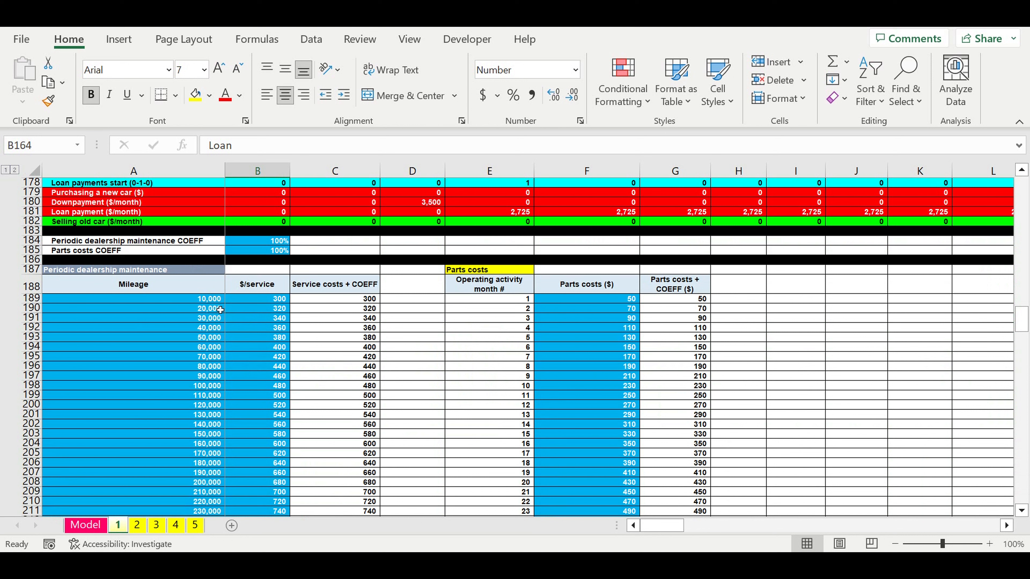
pyautogui.moveTo(197, 300); pyautogui.dragTo(178, 467)
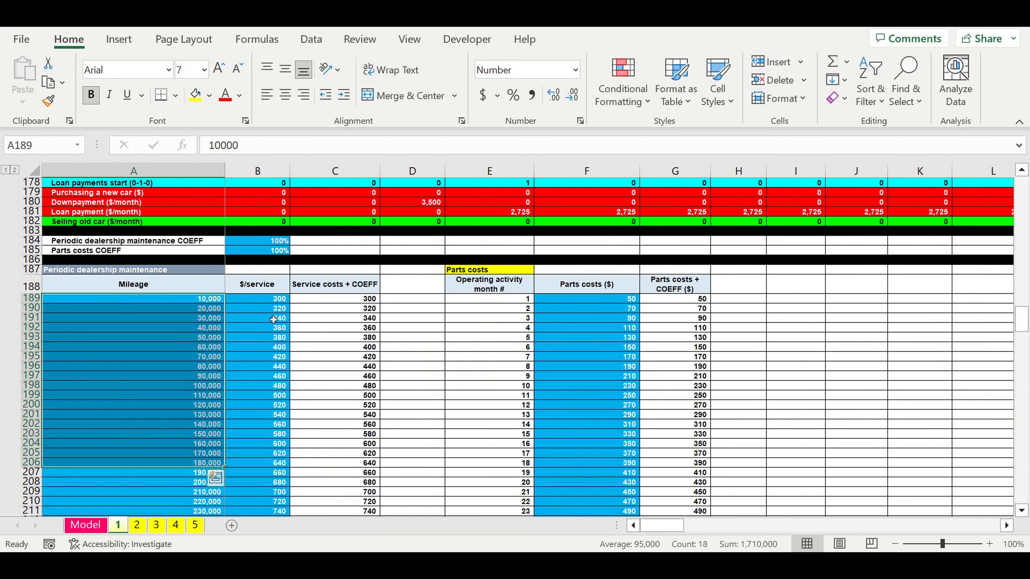
pyautogui.click(270, 299)
pyautogui.moveTo(272, 330); pyautogui.dragTo(278, 438)
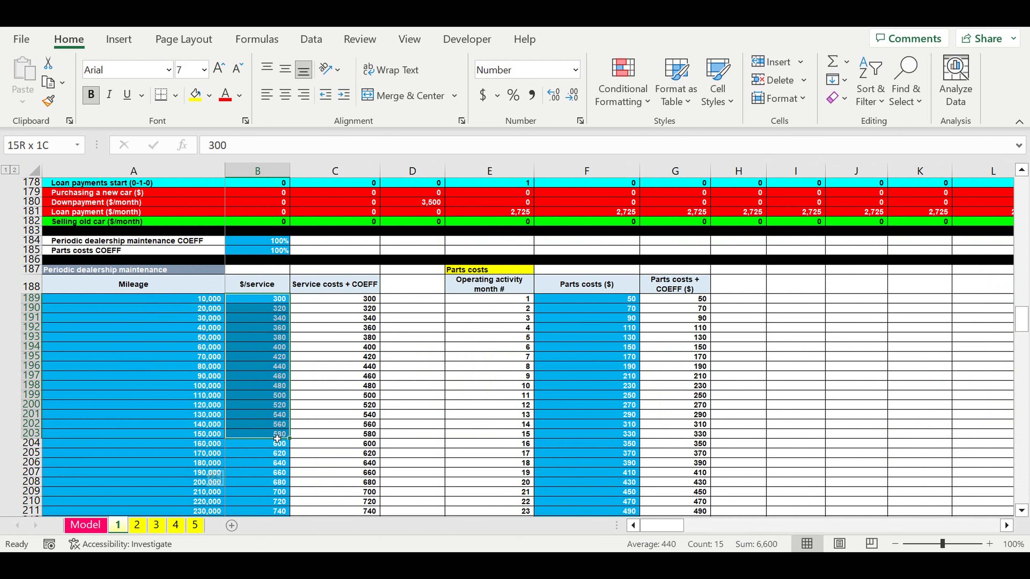
pyautogui.click(196, 300)
pyautogui.click(190, 309)
pyautogui.click(188, 324)
pyautogui.click(188, 336)
pyautogui.click(189, 376)
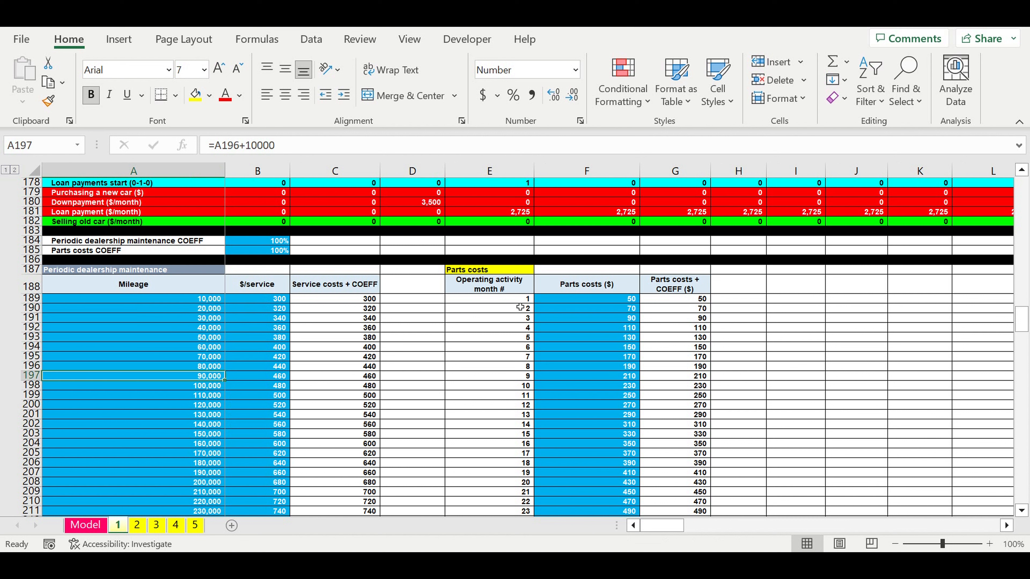
# Review the Parts costs table's operating activity months and the parts cost for each month.
pyautogui.click(511, 301)
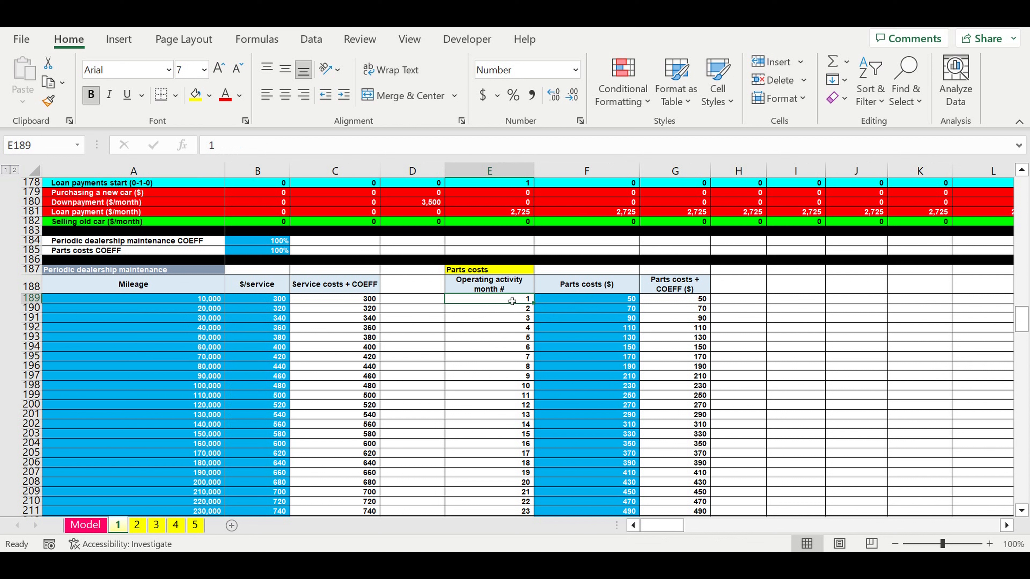
pyautogui.click(481, 271)
pyautogui.moveTo(511, 303); pyautogui.dragTo(526, 503)
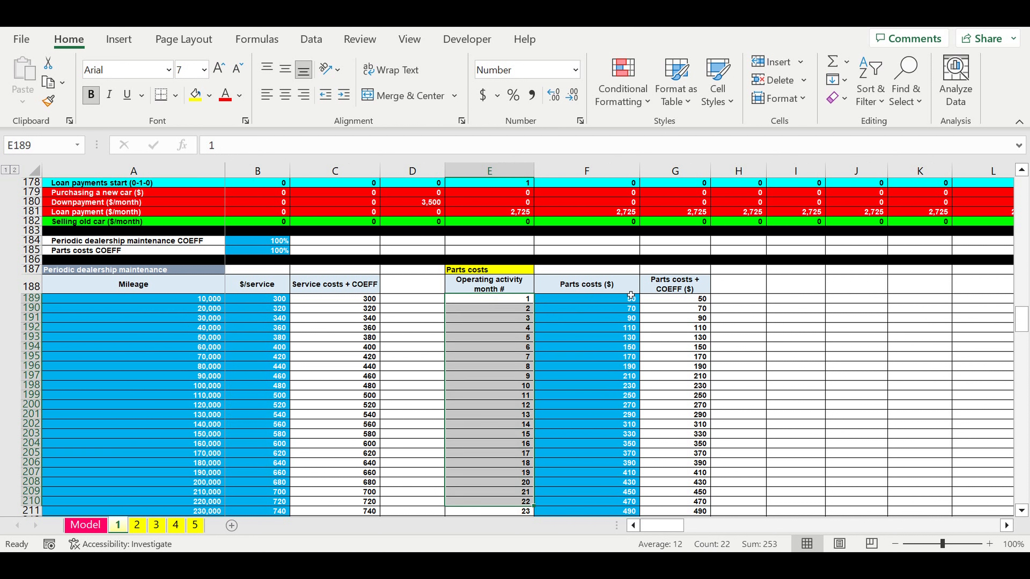
pyautogui.moveTo(624, 300); pyautogui.dragTo(613, 484)
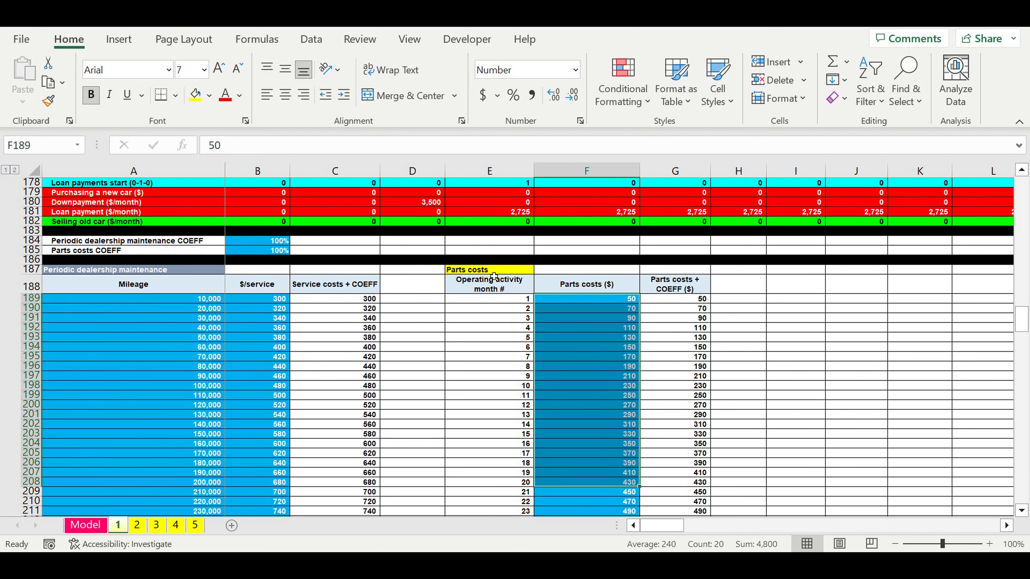
pyautogui.scroll(-3, 422, 390)
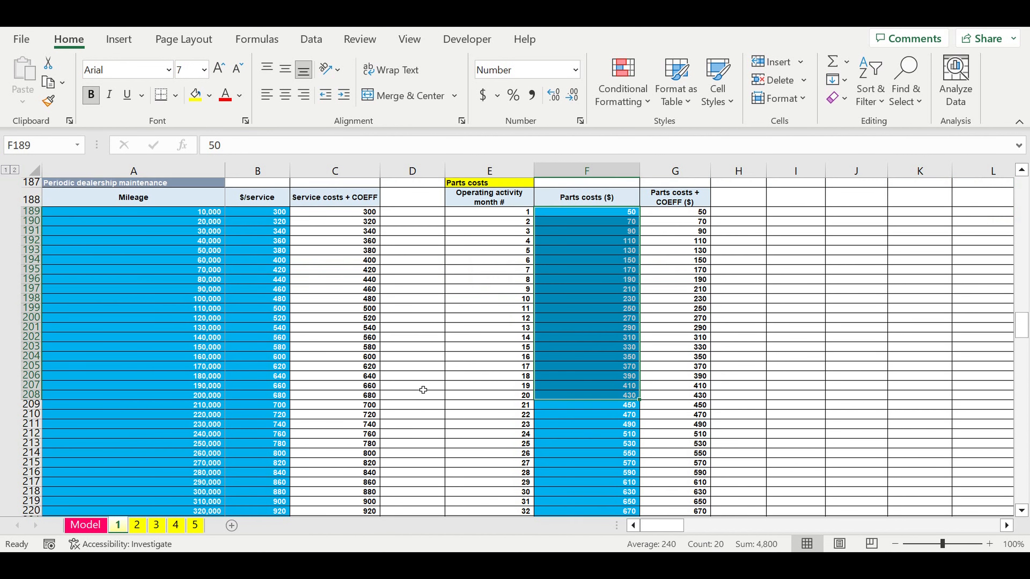
# Examine the Primary investment plan's items, month headers, monthly amounts and operating activity start column.
pyautogui.scroll(-20, 423, 390)
pyautogui.scroll(-15, 425, 387)
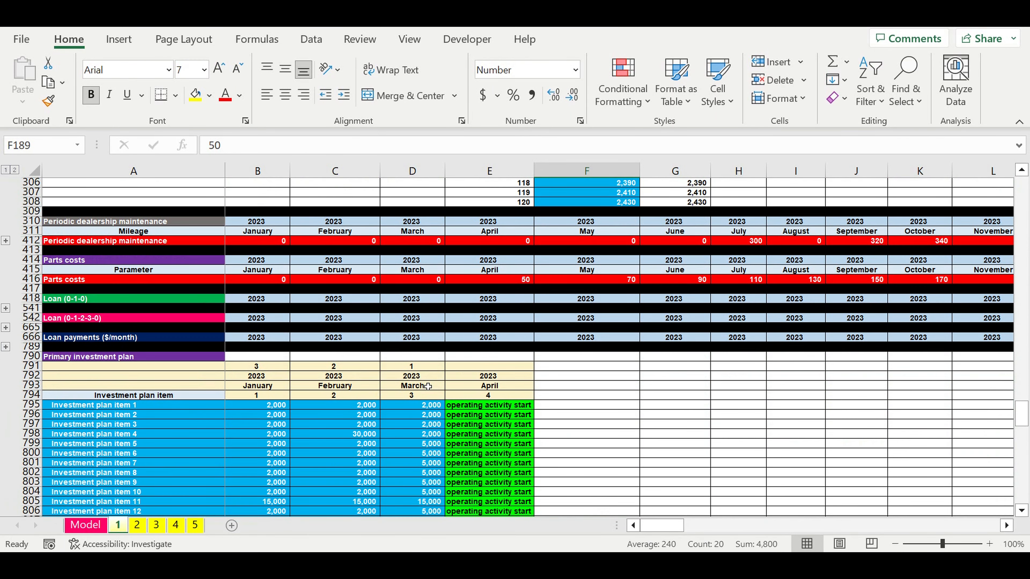
pyautogui.scroll(-4, 428, 386)
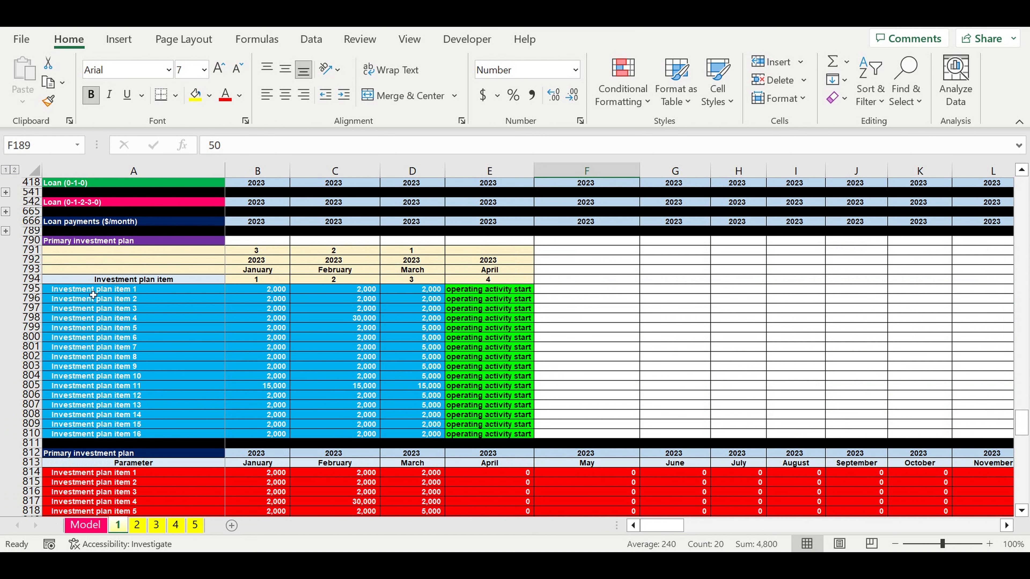
pyautogui.moveTo(99, 292); pyautogui.dragTo(88, 439)
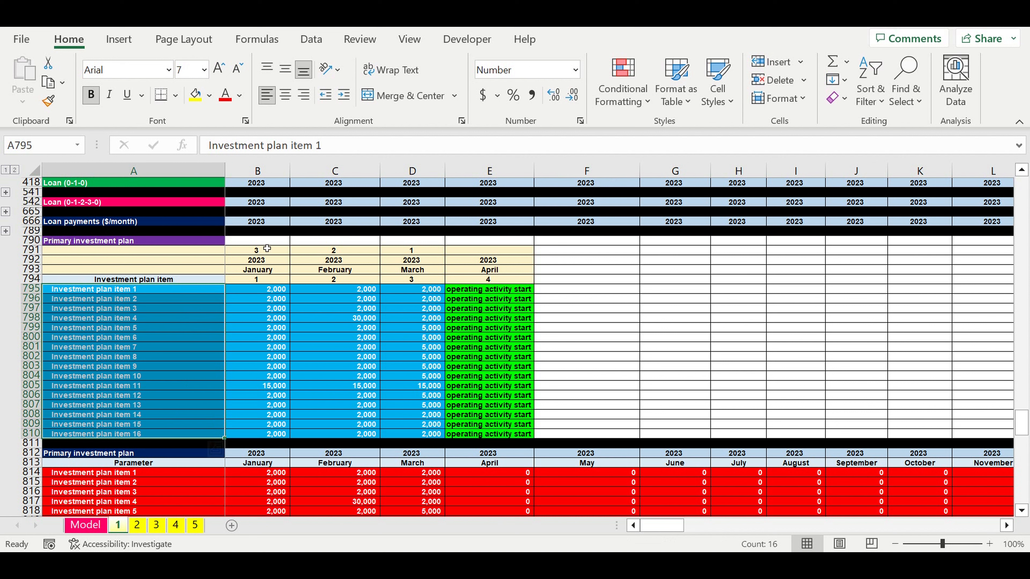
pyautogui.moveTo(263, 251); pyautogui.dragTo(445, 287)
pyautogui.moveTo(280, 289); pyautogui.dragTo(426, 444)
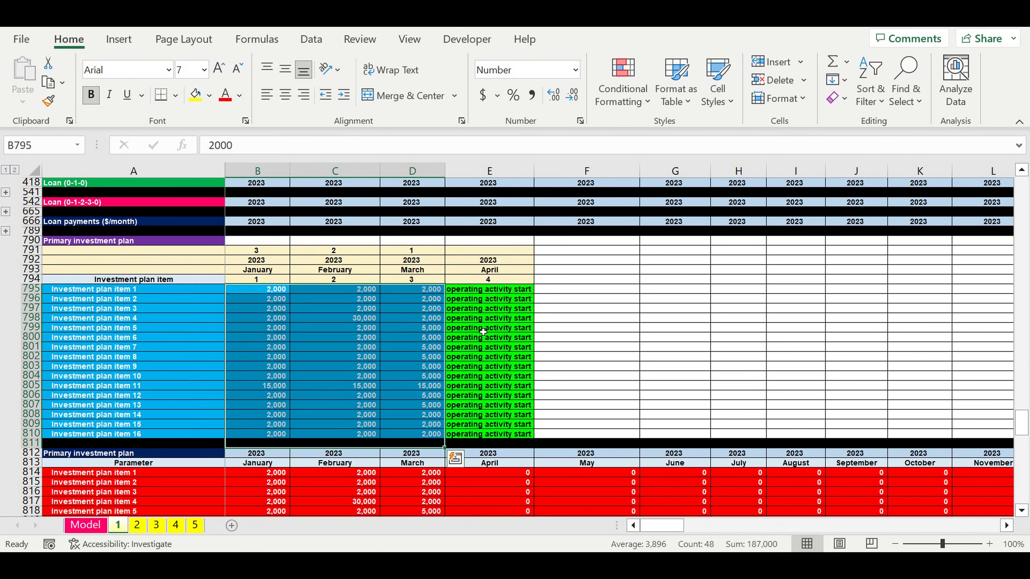
pyautogui.click(473, 290)
pyautogui.moveTo(474, 295); pyautogui.dragTo(482, 440)
# Review the Fixed costs section's item names and their monthly amounts for a typical year.
pyautogui.scroll(-10, 484, 405)
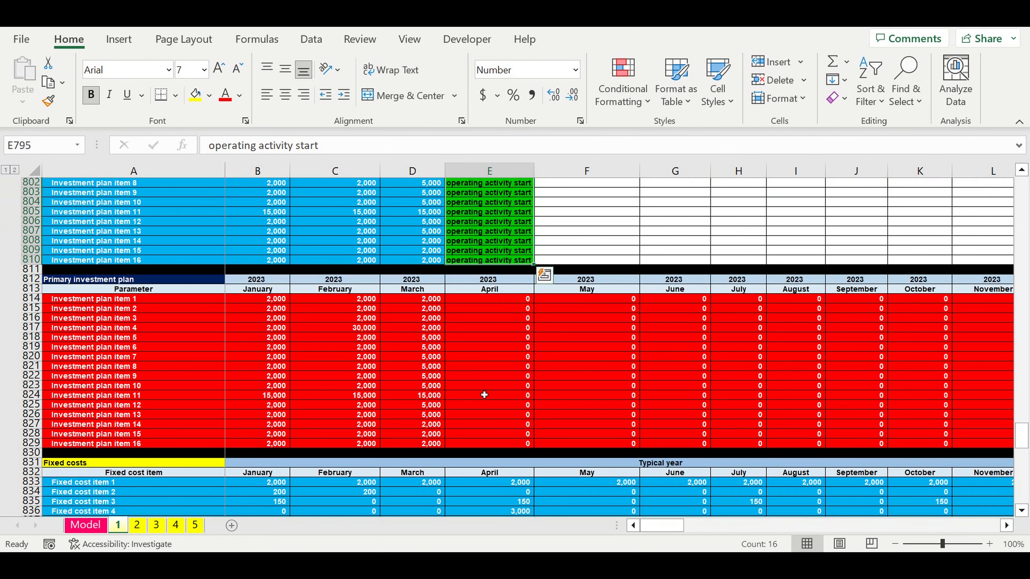
pyautogui.scroll(-1, 484, 395)
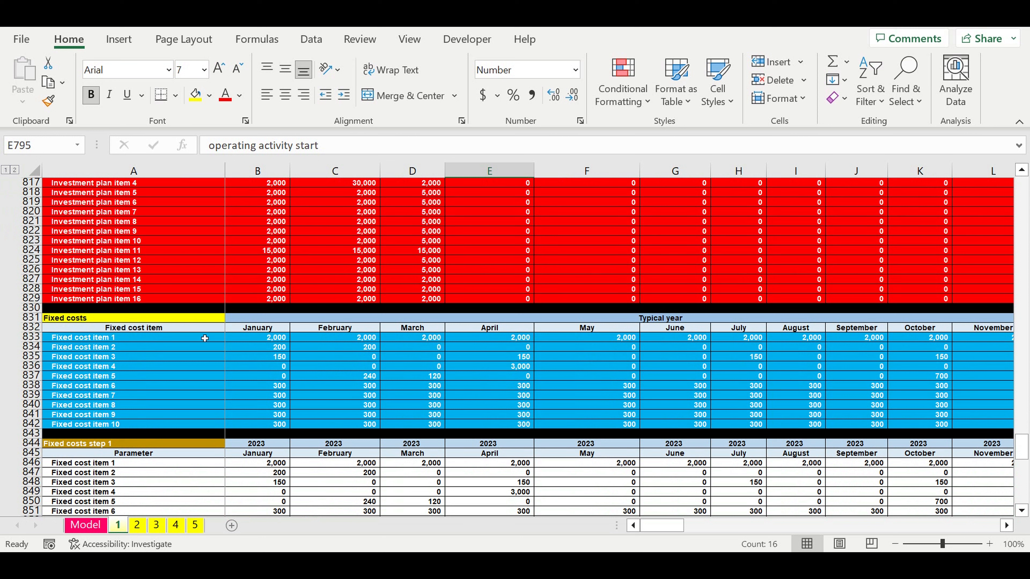
pyautogui.click(72, 321)
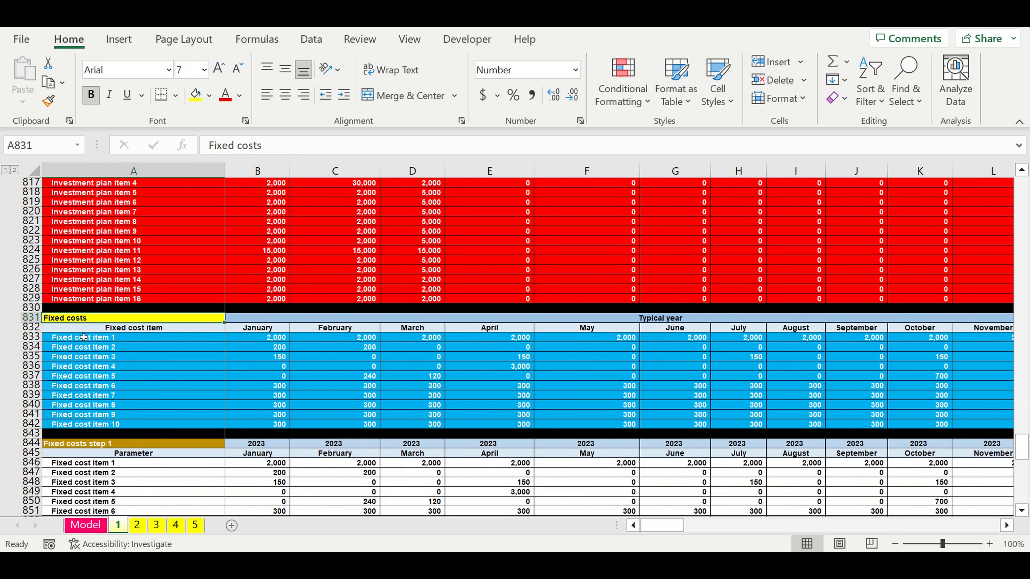
pyautogui.moveTo(102, 340); pyautogui.dragTo(121, 419)
pyautogui.moveTo(243, 343); pyautogui.dragTo(671, 419)
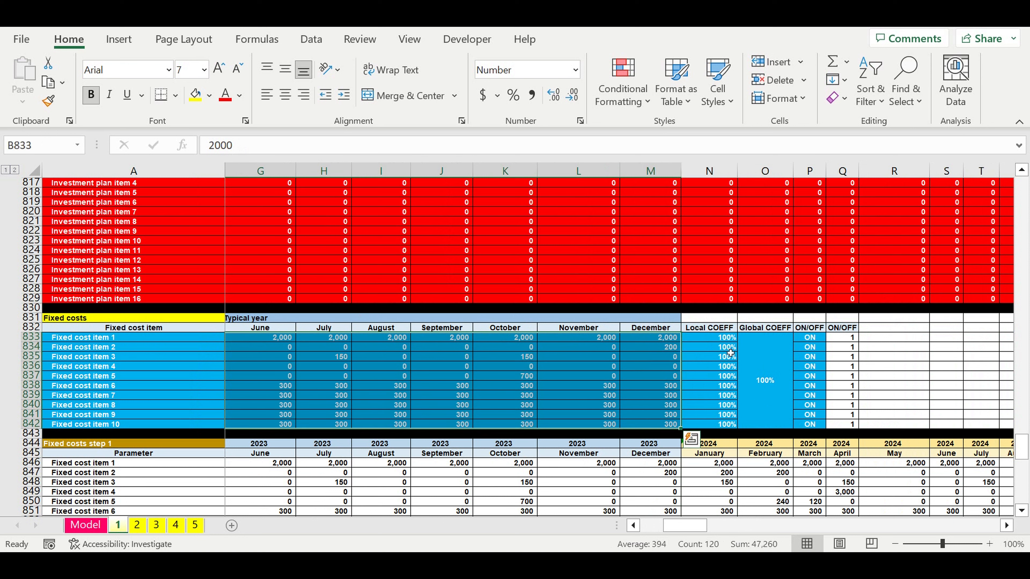
# Examine the fixed costs' local and global coefficients, December-to-June amounts and ON/OFF settings.
pyautogui.moveTo(727, 338); pyautogui.dragTo(727, 424)
pyautogui.click(769, 383)
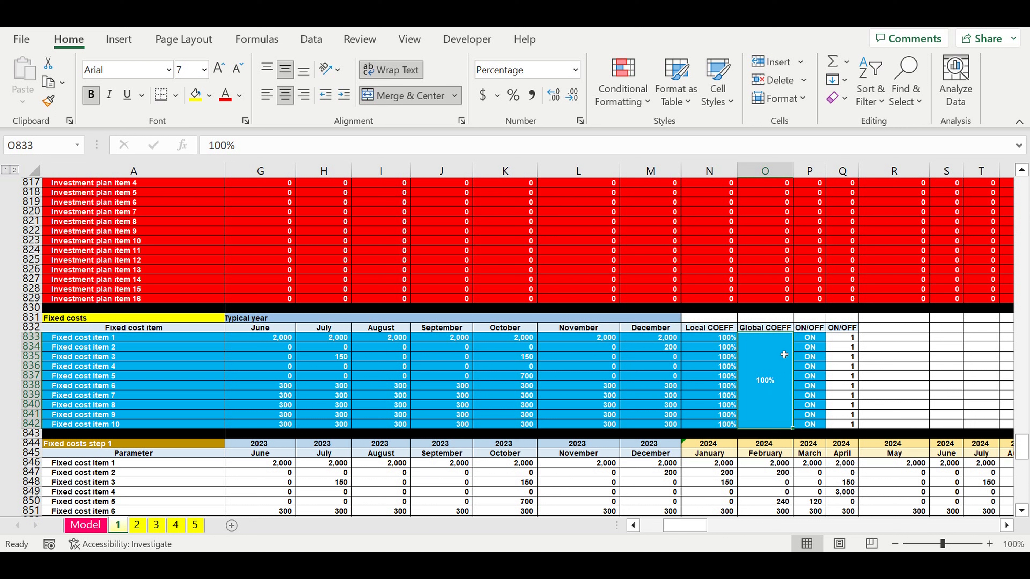
pyautogui.moveTo(711, 341); pyautogui.dragTo(709, 425)
pyautogui.moveTo(662, 342); pyautogui.dragTo(260, 425)
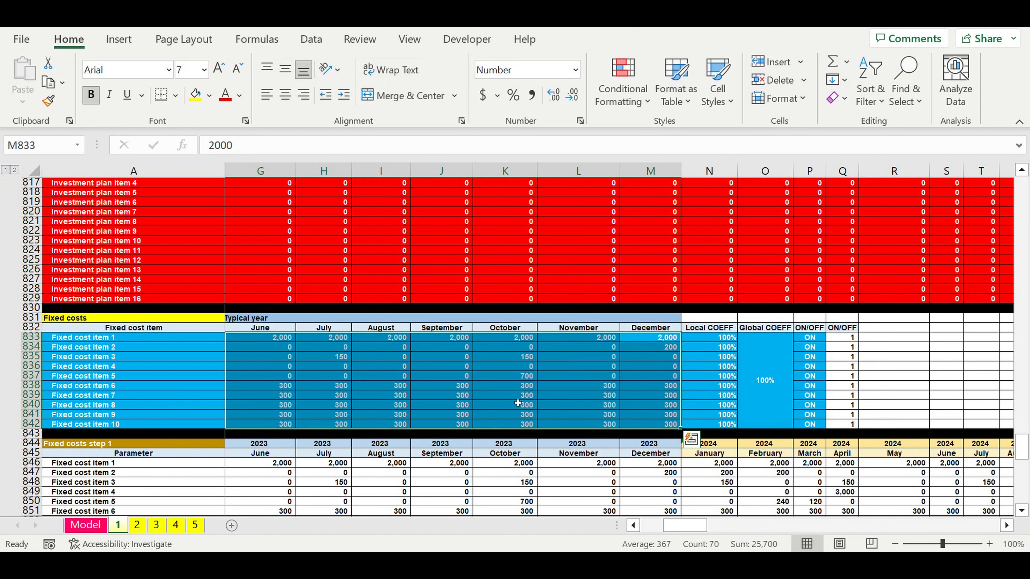
pyautogui.click(809, 347)
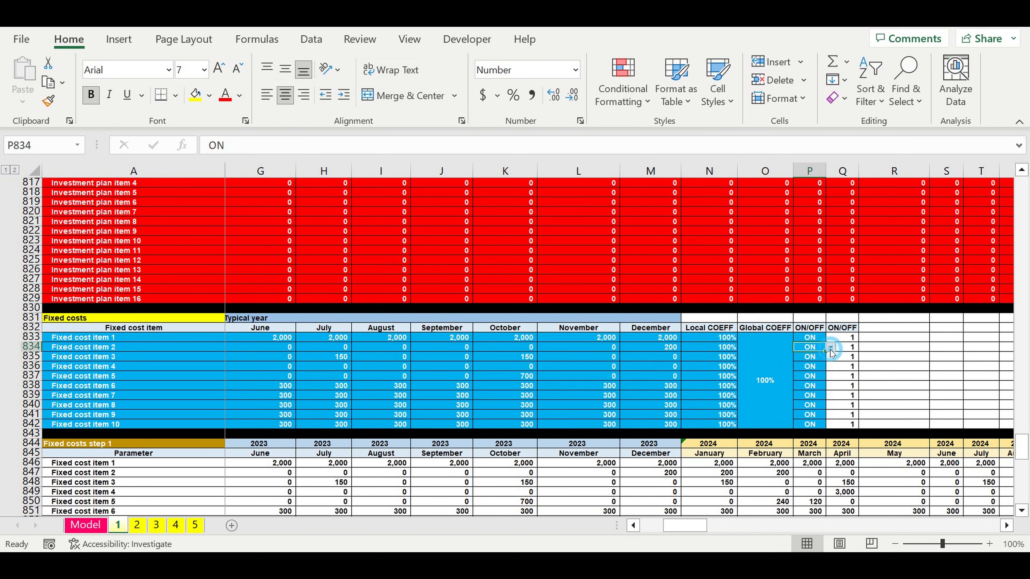
pyautogui.click(830, 347)
pyautogui.click(694, 374)
pyautogui.click(698, 371)
# Locate the Gasoline costs section and review its price of gasoline and miles per gallon inputs.
pyautogui.scroll(-10, 698, 371)
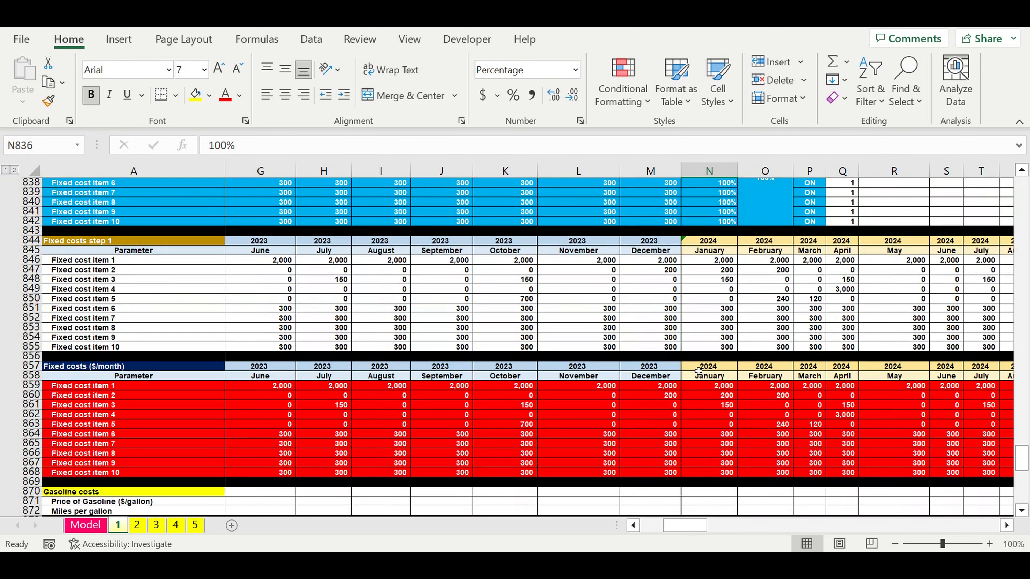
pyautogui.scroll(-7, 698, 373)
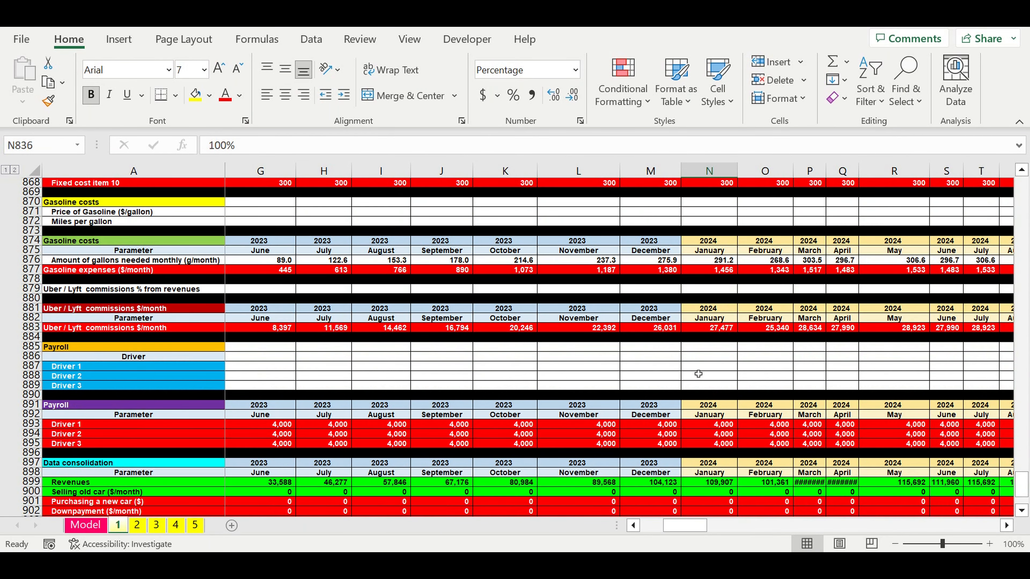
pyautogui.moveTo(688, 534); pyautogui.dragTo(665, 534)
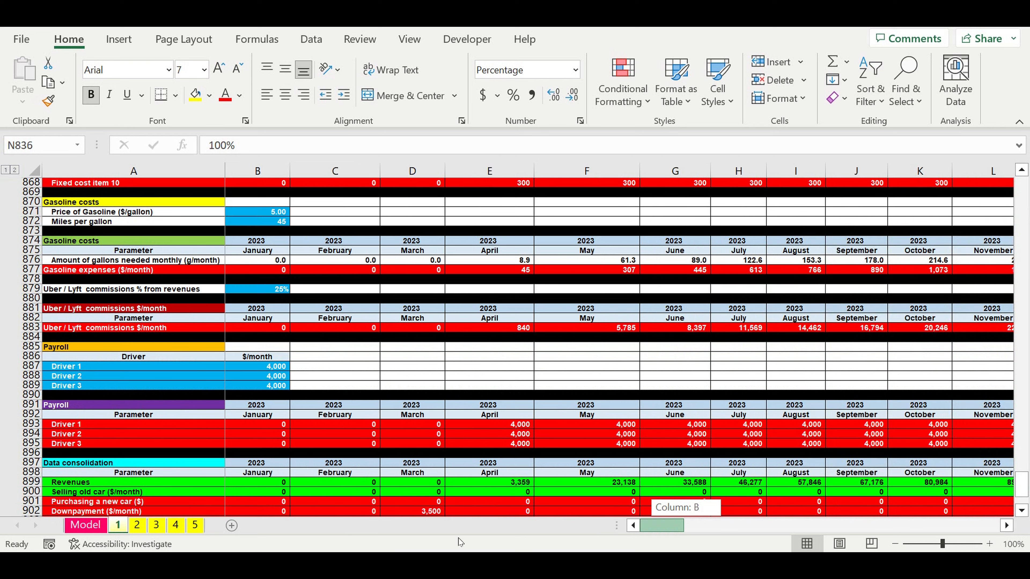
pyautogui.scroll(3, 377, 395)
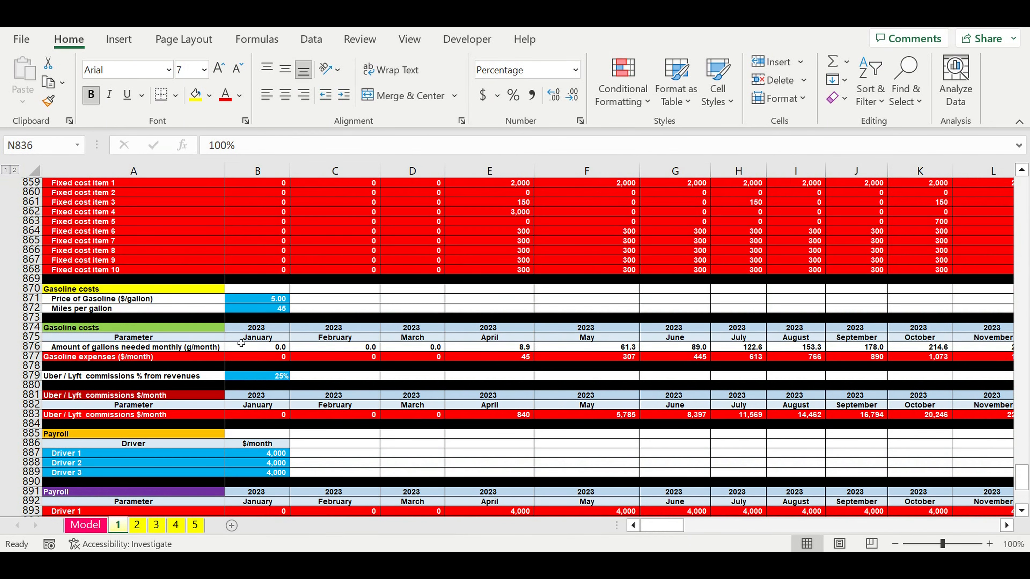
pyautogui.click(72, 291)
pyautogui.click(109, 301)
pyautogui.click(91, 310)
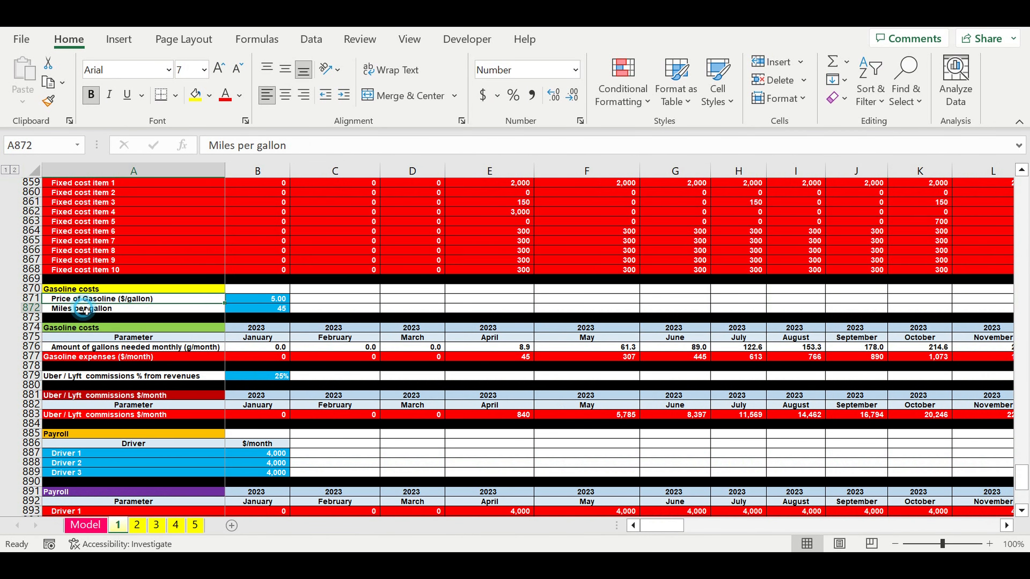
# Review the Uber / Lyft commission percentage from revenues and the monthly pay of the three drivers.
pyautogui.click(266, 378)
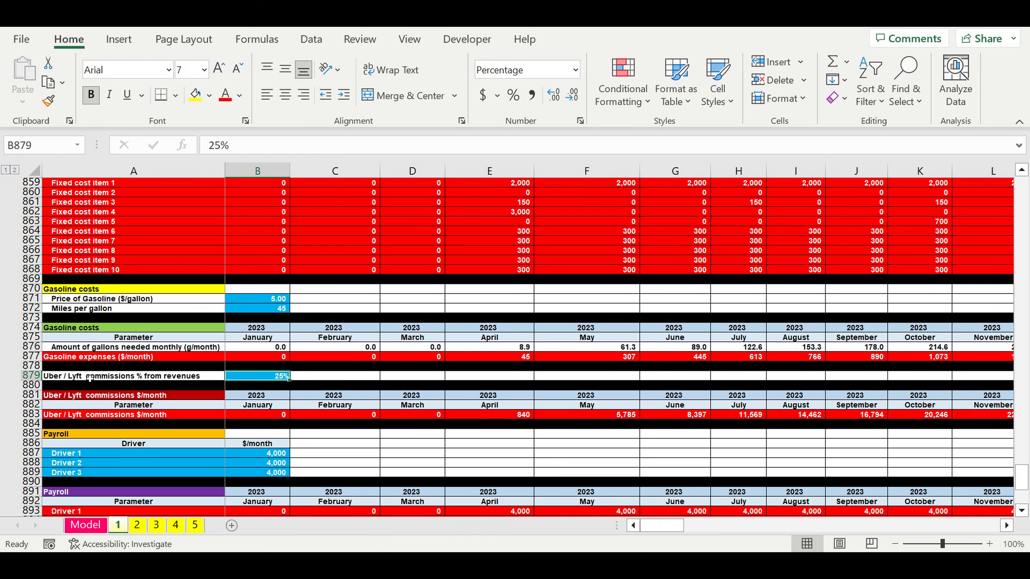
pyautogui.click(108, 379)
pyautogui.moveTo(72, 457); pyautogui.dragTo(252, 473)
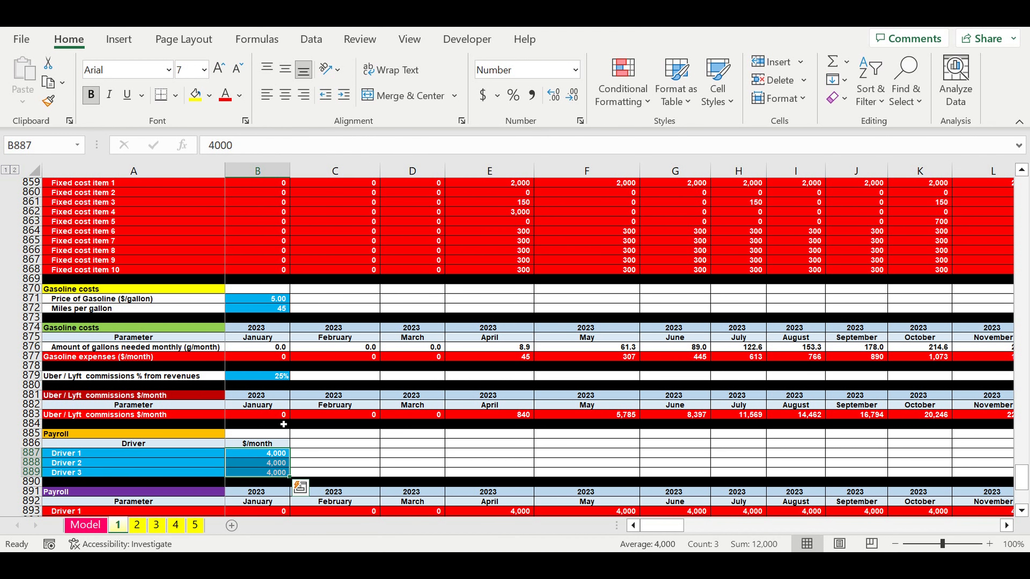
# Examine the Data consolidation rows from Revenues through Payroll on the sheet of car 1.
pyautogui.scroll(-5, 309, 416)
pyautogui.scroll(-4, 308, 415)
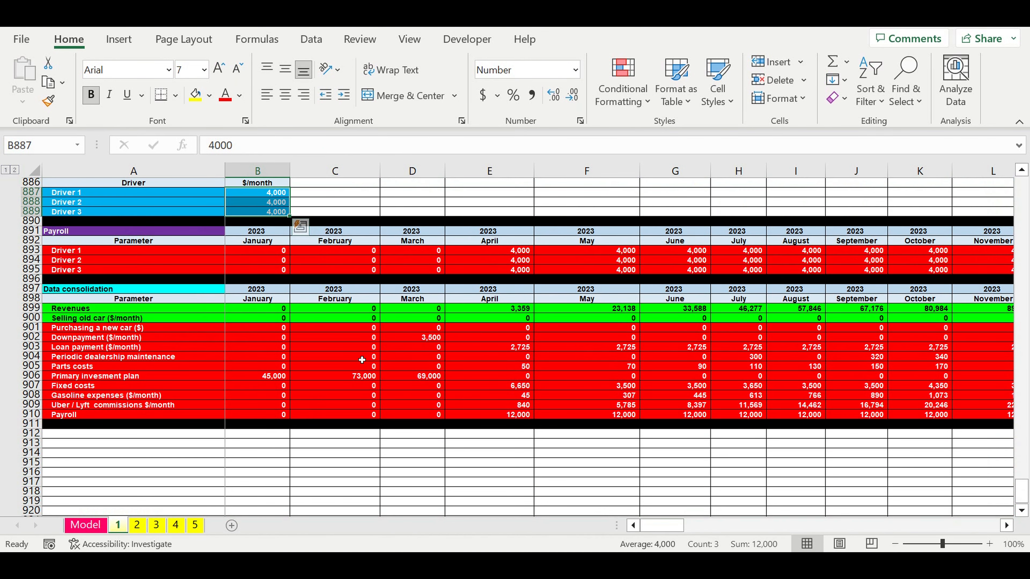
pyautogui.moveTo(29, 309); pyautogui.dragTo(39, 432)
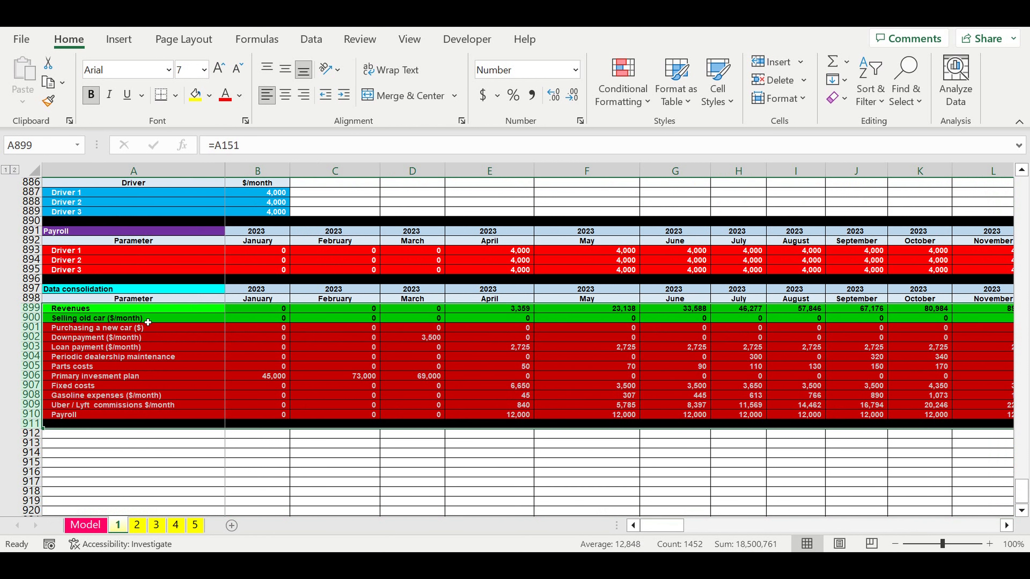
# Switch to the Model sheet and review the starting year, the list of five cars and their ON/OFF settings.
pyautogui.click(83, 526)
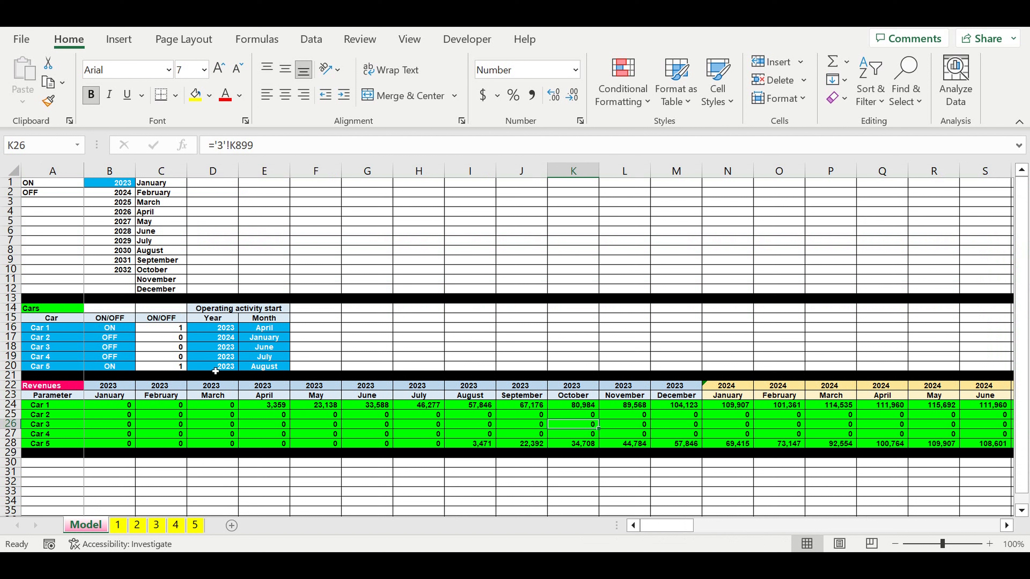
pyautogui.click(107, 187)
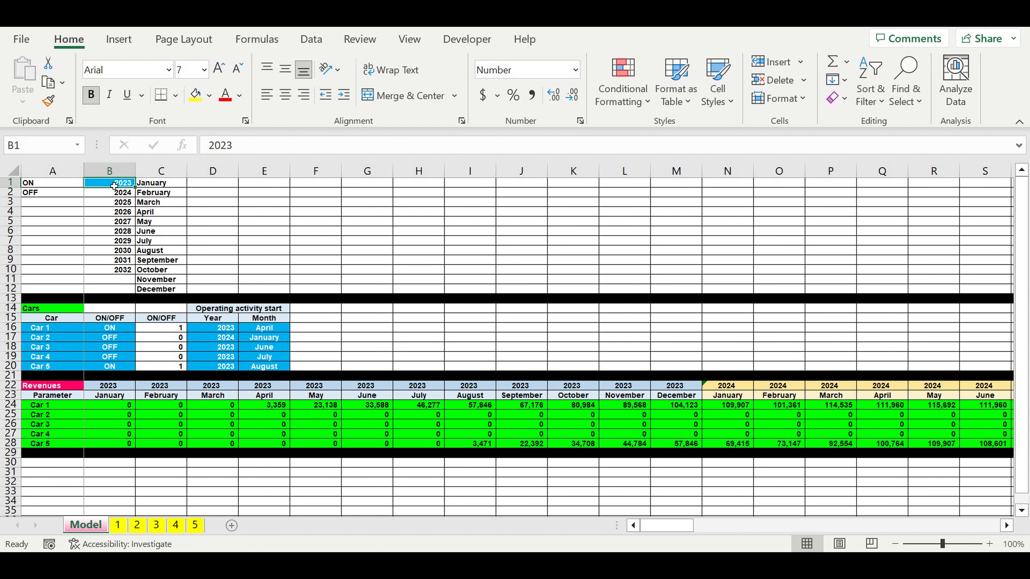
pyautogui.moveTo(52, 330); pyautogui.dragTo(57, 367)
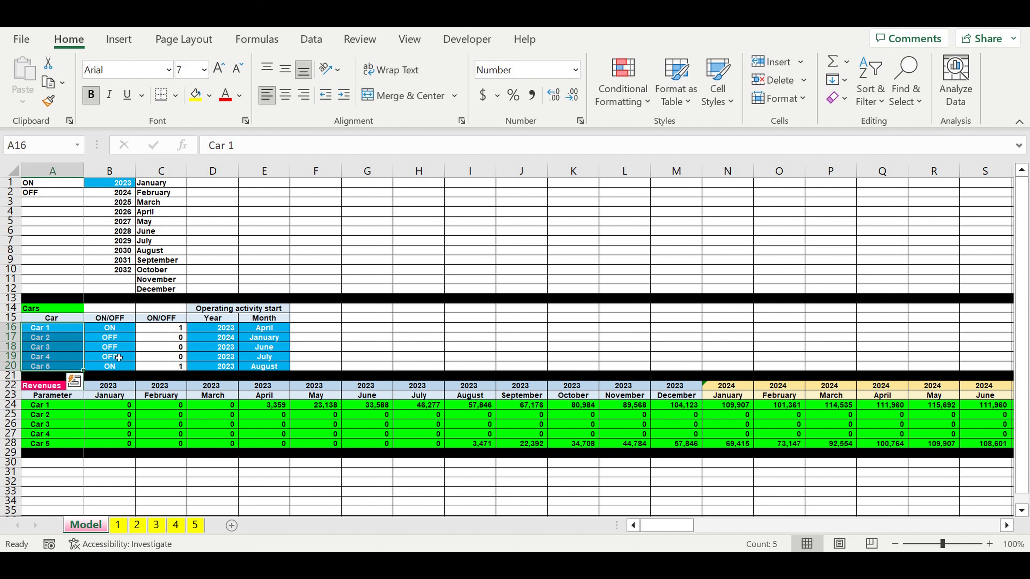
pyautogui.click(122, 329)
pyautogui.click(140, 328)
pyautogui.click(121, 340)
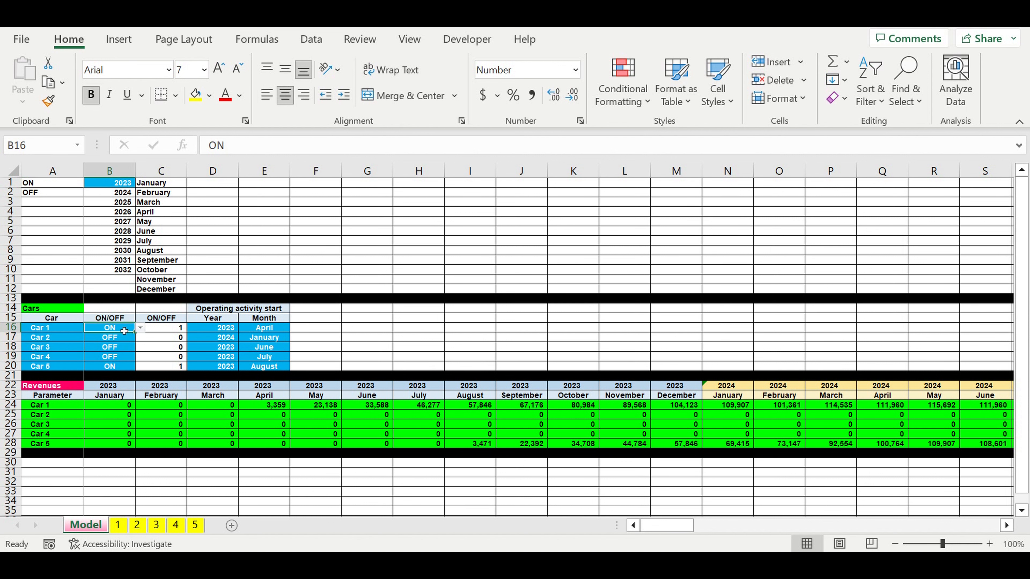
pyautogui.moveTo(120, 332); pyautogui.dragTo(121, 368)
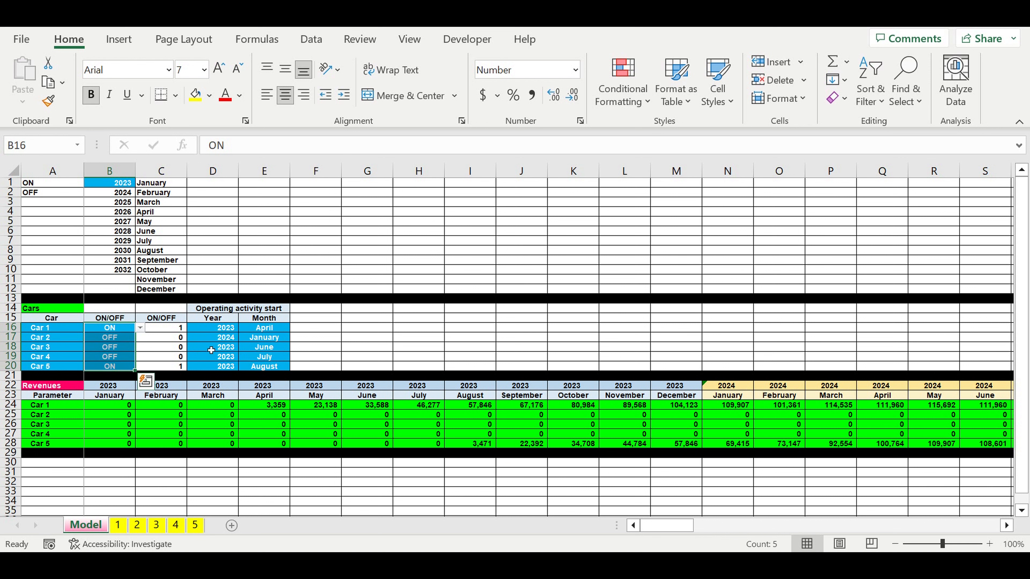
# Review the operating activity start years and months of the five cars and the Revenues rows below them.
pyautogui.moveTo(219, 329); pyautogui.dragTo(280, 366)
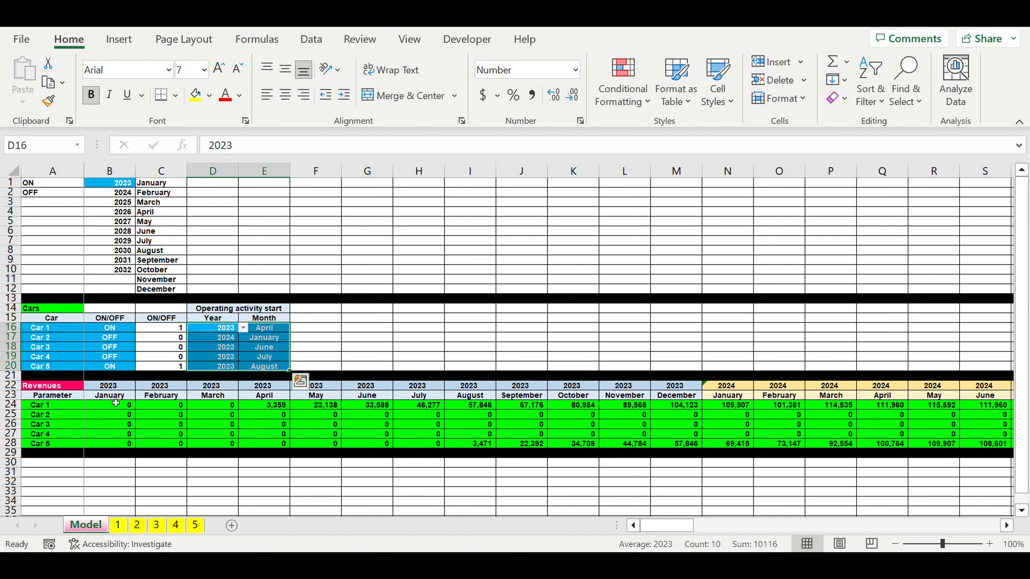
pyautogui.moveTo(13, 391); pyautogui.dragTo(5, 452)
# Inspect the January Revenues cell in the Data consolidation section on the sheets of cars 1, 2 and 3.
pyautogui.click(118, 524)
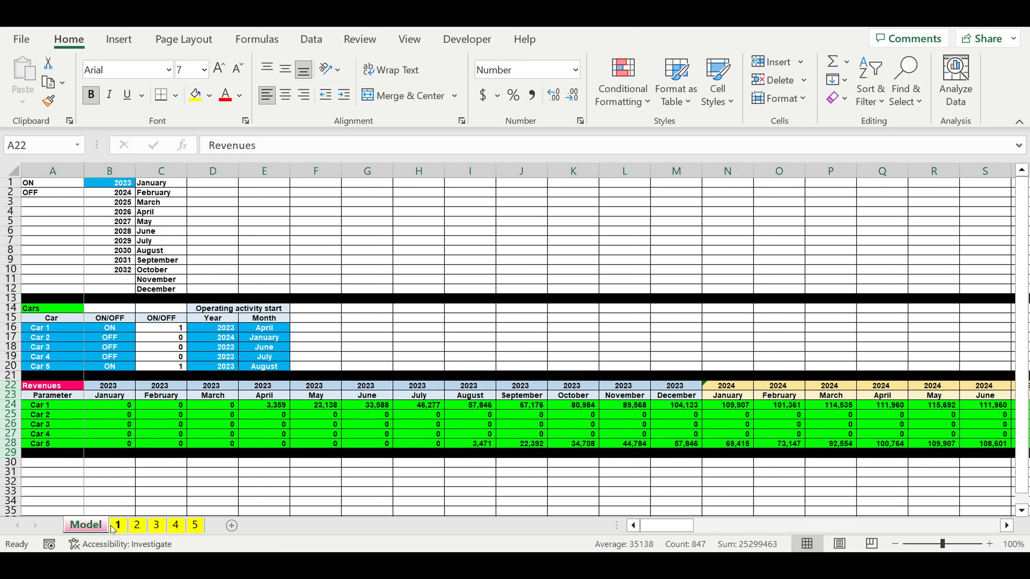
pyautogui.click(224, 397)
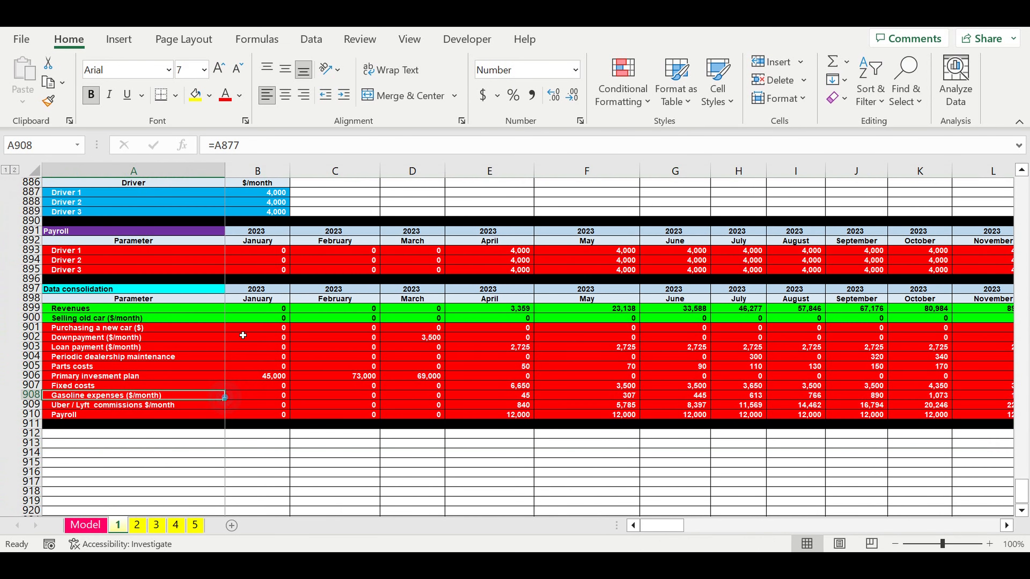
pyautogui.click(248, 315)
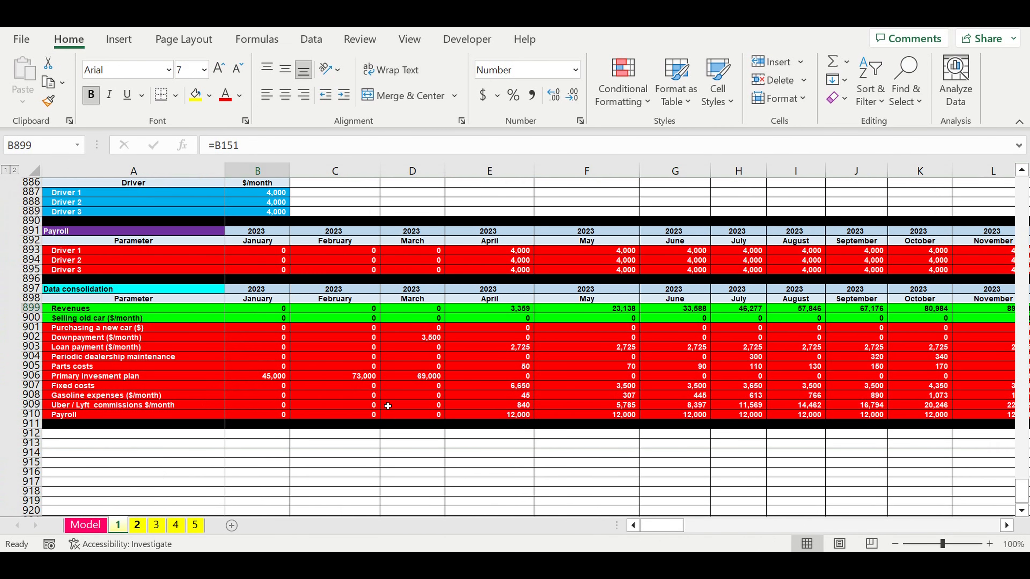
pyautogui.click(140, 527)
pyautogui.moveTo(1022, 280); pyautogui.dragTo(1022, 491)
pyautogui.click(263, 396)
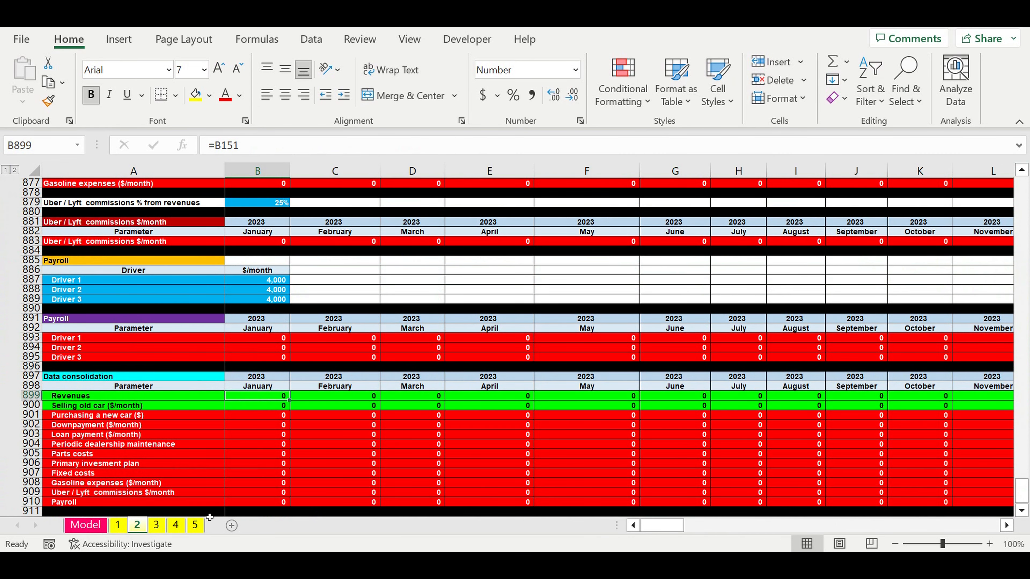
pyautogui.click(156, 525)
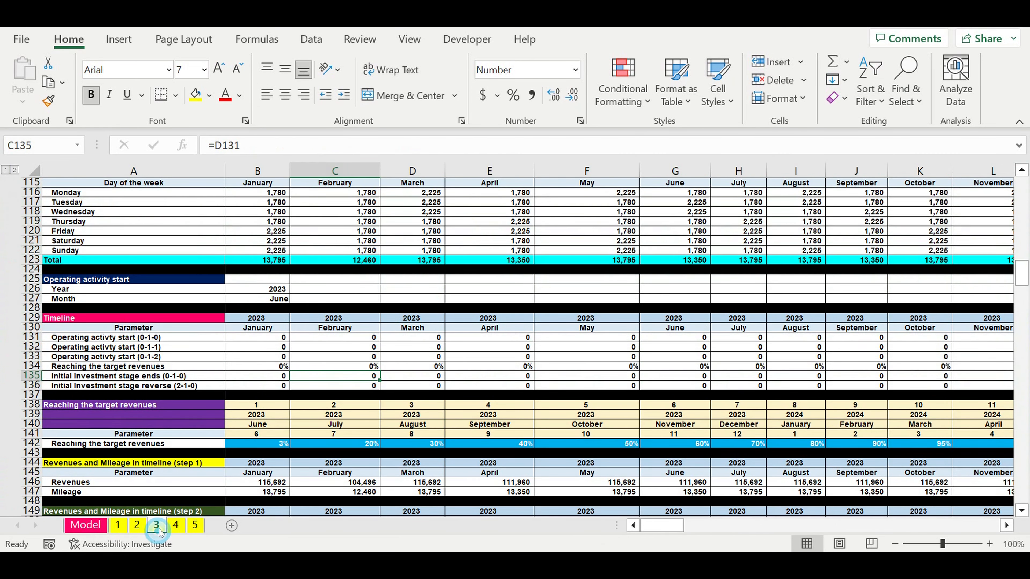
pyautogui.moveTo(1022, 267); pyautogui.dragTo(1023, 276)
pyautogui.moveTo(1022, 374); pyautogui.dragTo(1022, 491)
pyautogui.click(262, 397)
# Check how Car 3's April revenues on the Model sheet link to sheet 3, and glance at the individual car sheets.
pyautogui.click(77, 526)
pyautogui.click(76, 525)
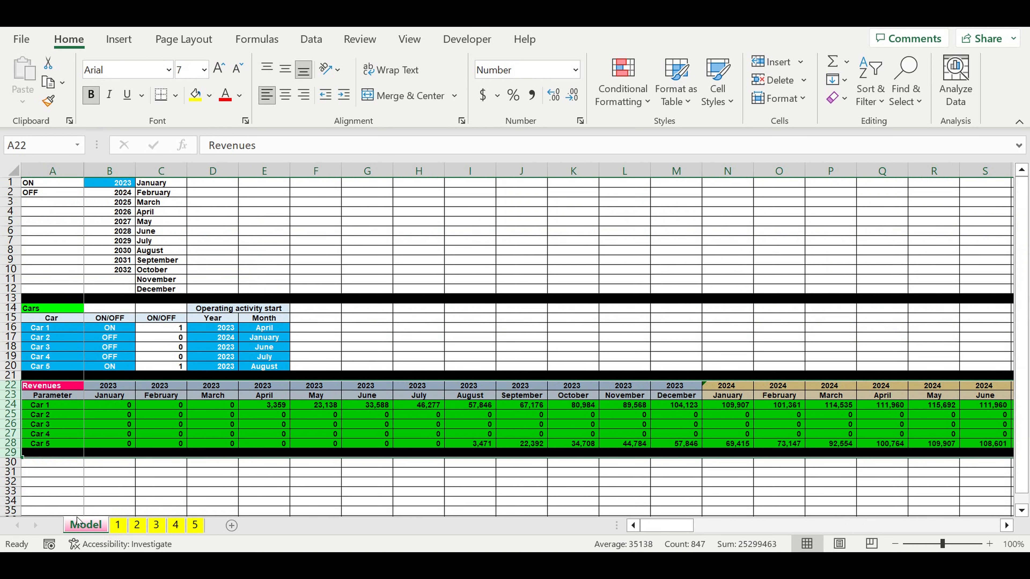
pyautogui.click(250, 425)
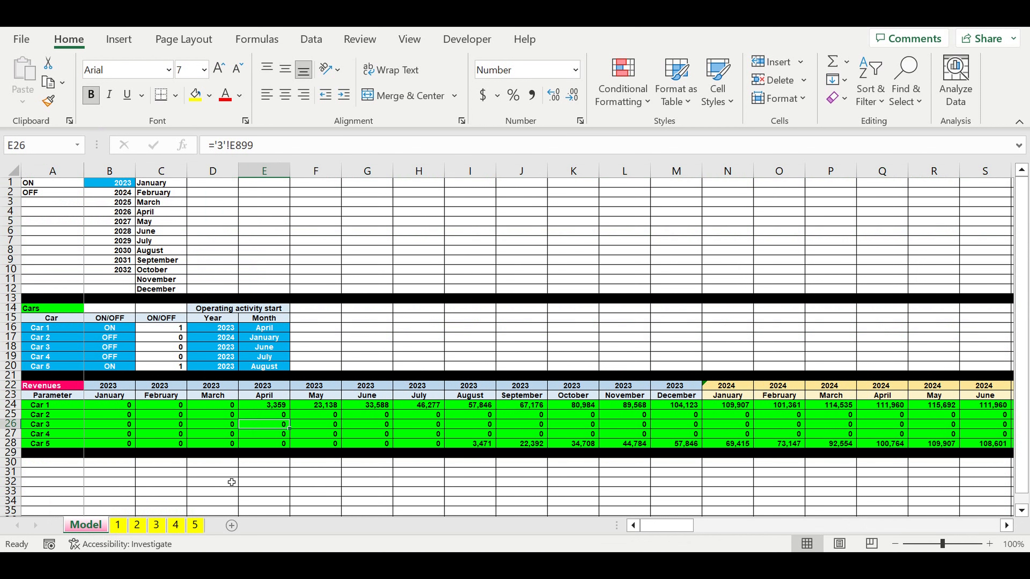
pyautogui.click(156, 525)
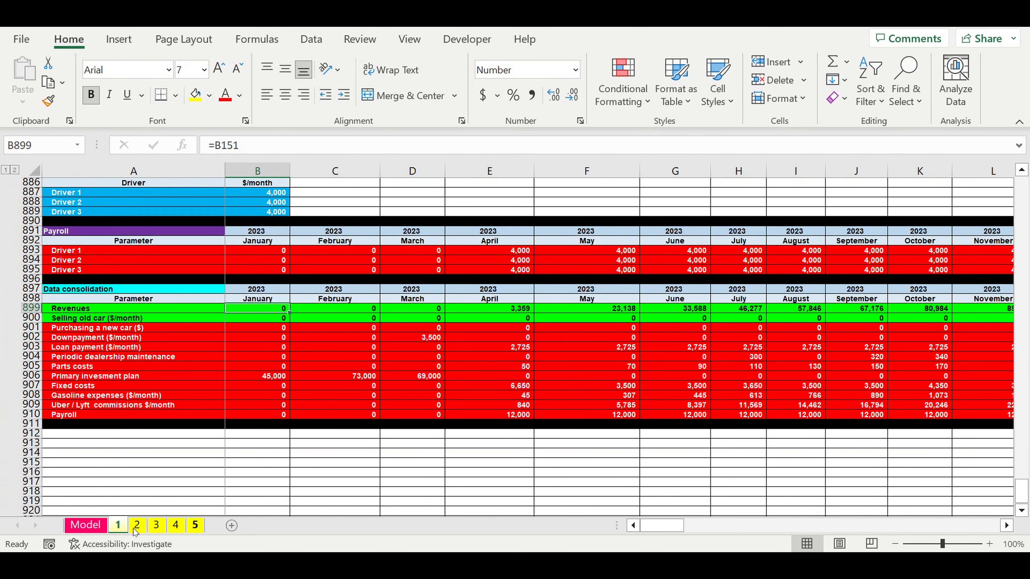
pyautogui.click(137, 525)
pyautogui.click(85, 525)
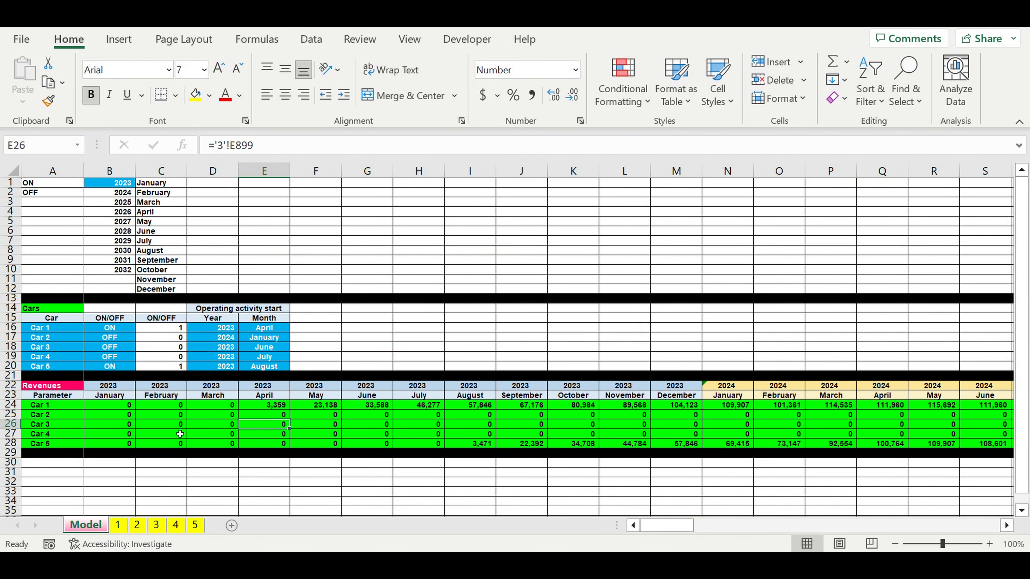
# Fill row 29, directly below the Car 5 revenues on the Model sheet, with bright green.
pyautogui.scroll(-3, 191, 425)
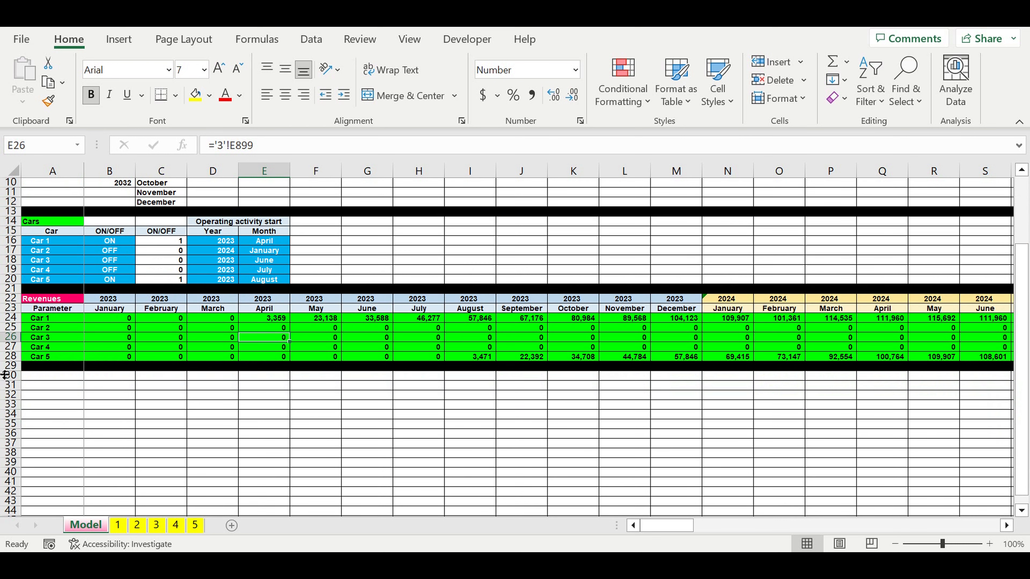
pyautogui.click(5, 367)
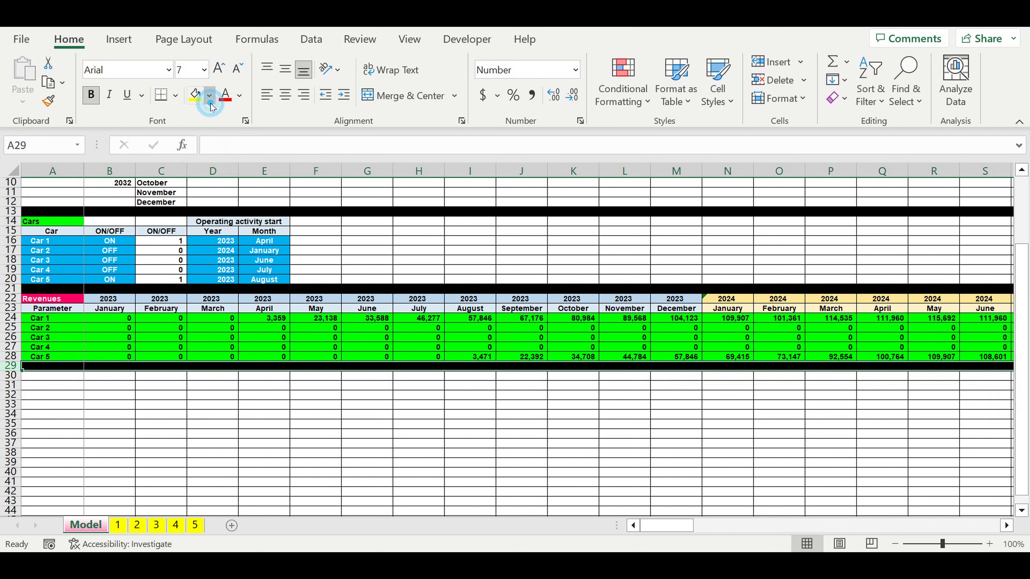
pyautogui.click(209, 96)
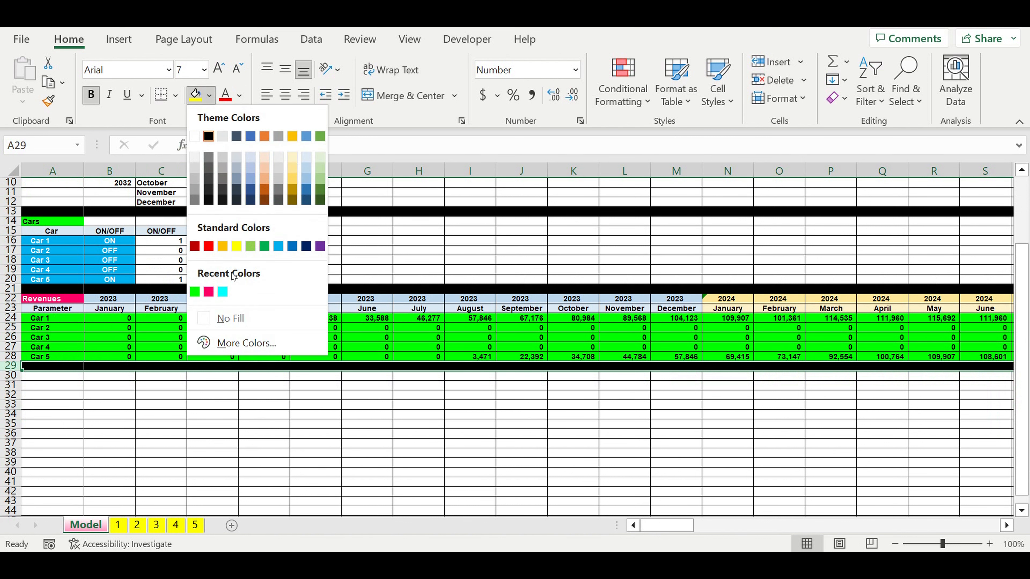
pyautogui.click(195, 291)
# Label the total row by linking cell A29 to the Revenues heading with =A22.
pyautogui.click(53, 368)
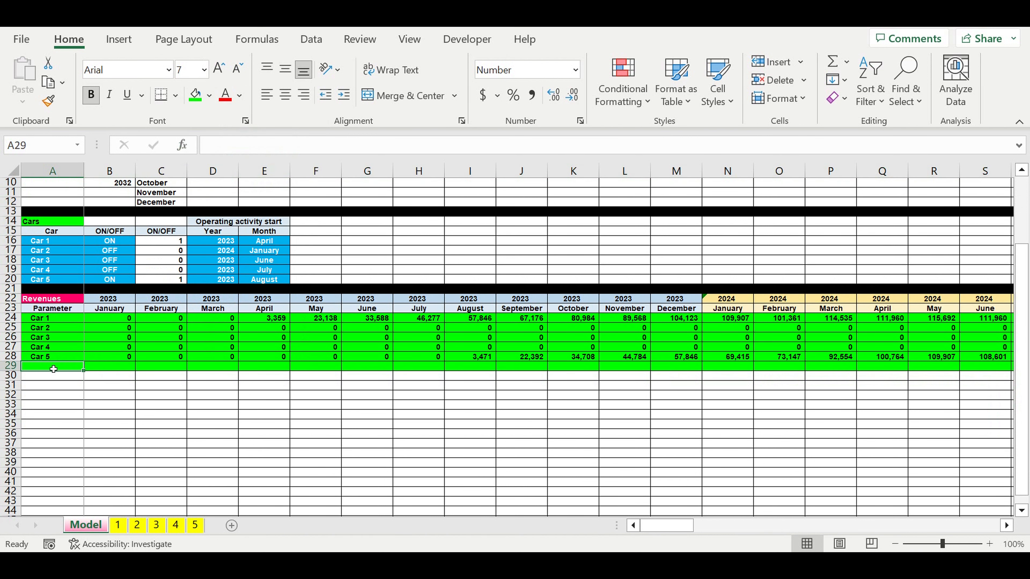
pyautogui.write('=')
pyautogui.click(63, 300)
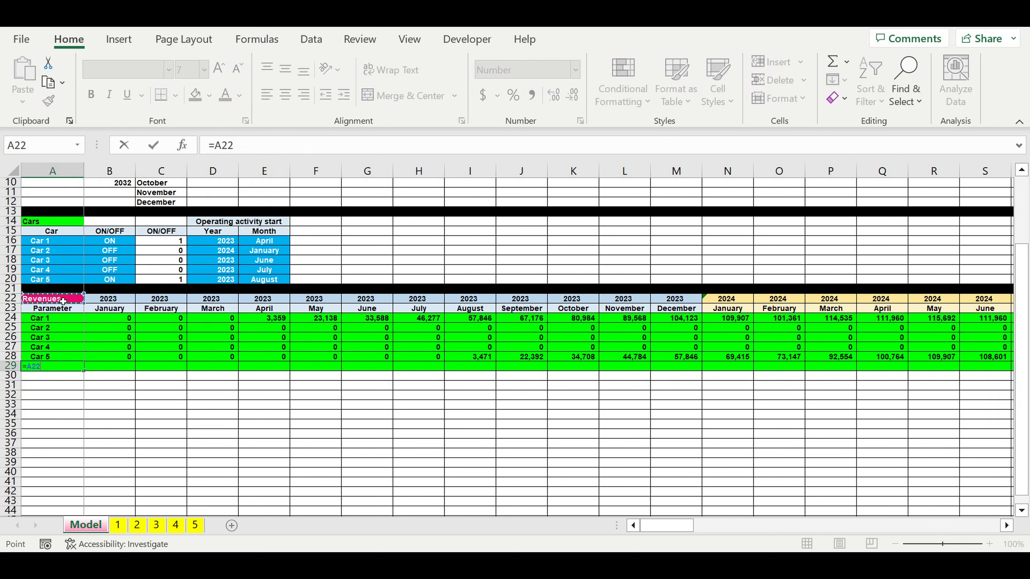
pyautogui.press('Return')
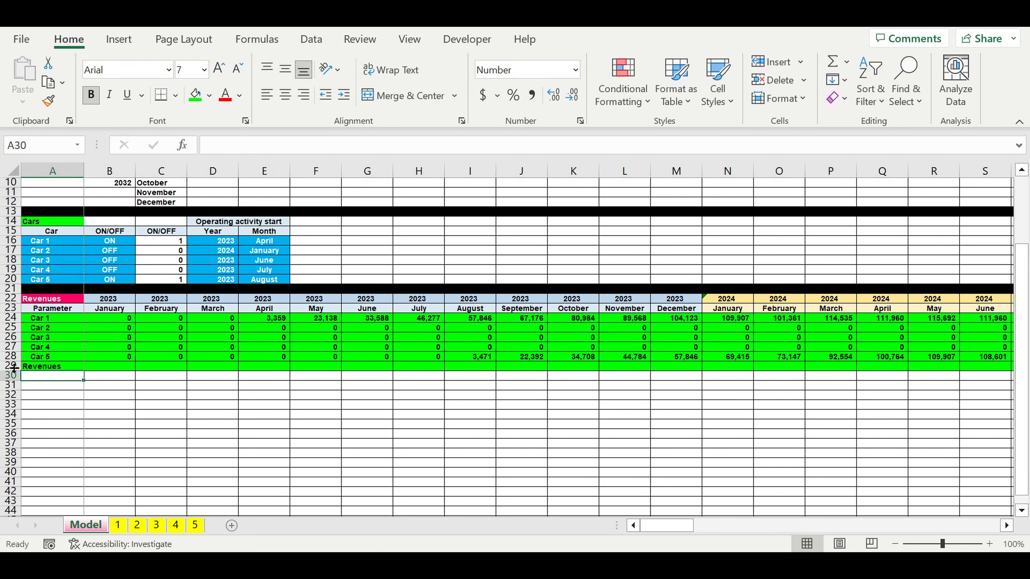
# Total the five cars' revenues in B29 with =SUM(B24:B28) and fill the formula across to December 2032.
pyautogui.click(120, 367)
pyautogui.click(832, 61)
pyautogui.press('Return')
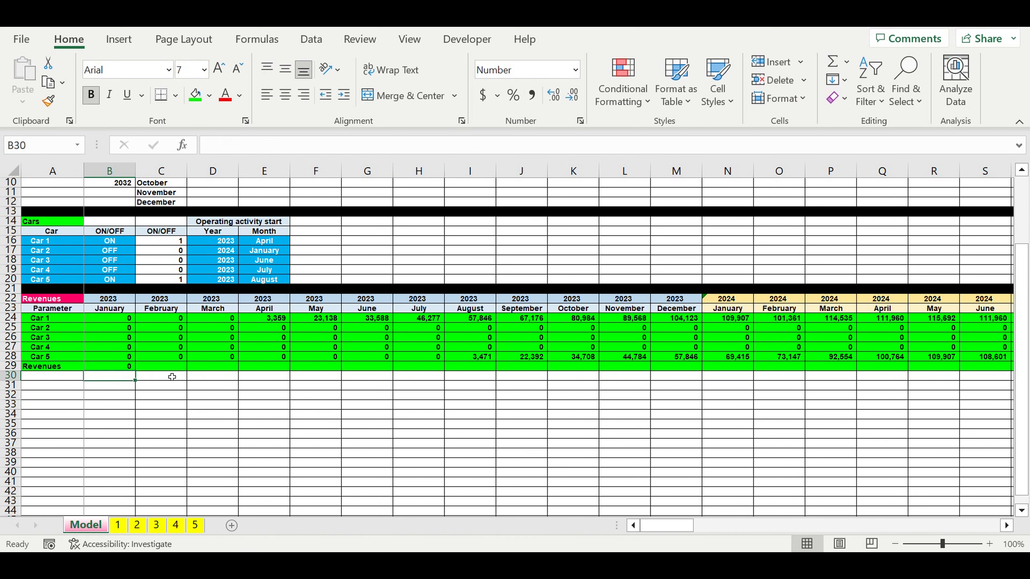
pyautogui.click(109, 367)
pyautogui.moveTo(135, 371); pyautogui.dragTo(733, 321)
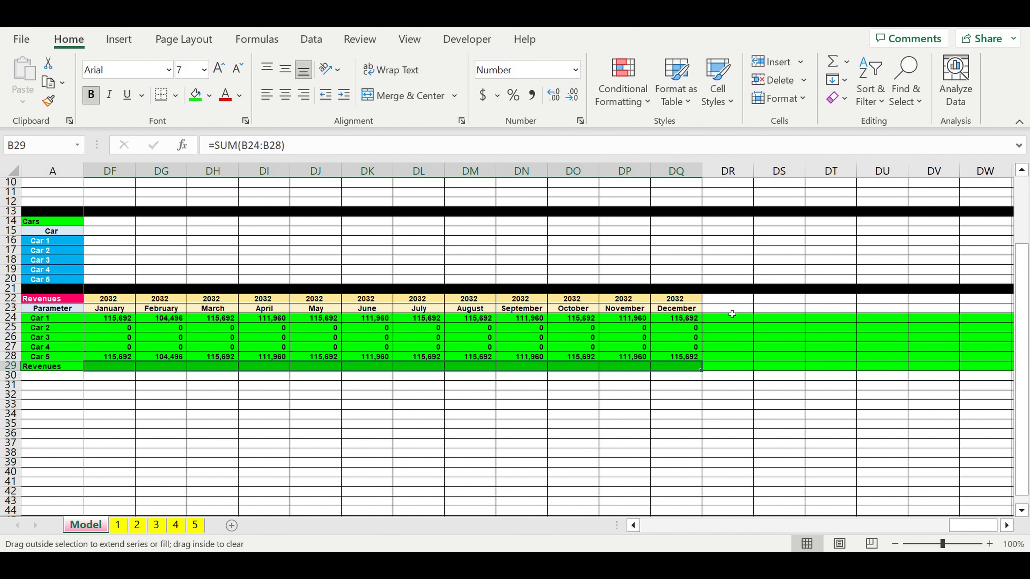
pyautogui.moveTo(950, 524); pyautogui.dragTo(645, 525)
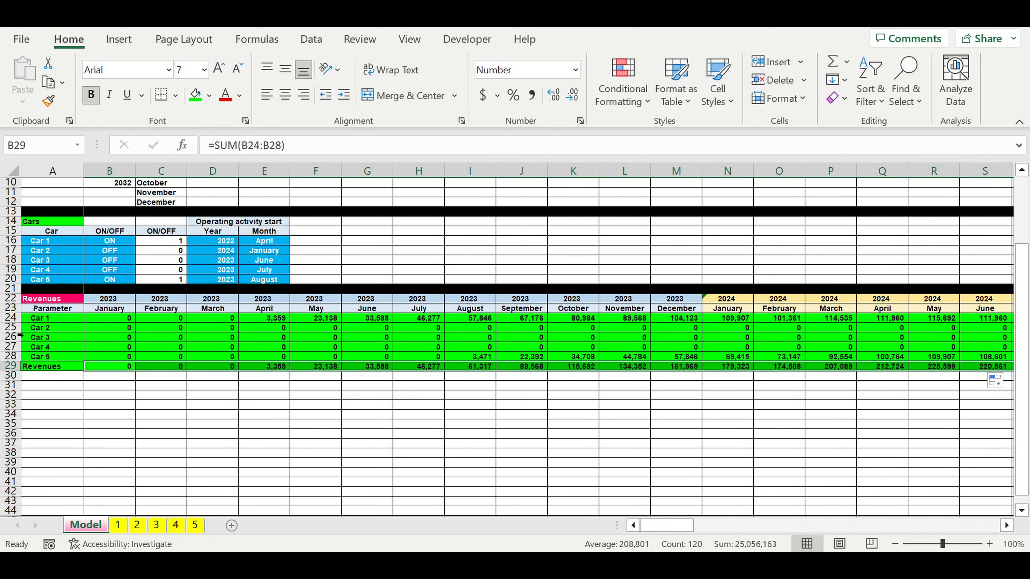
# Change the fill of the five car revenue rows, 24 to 28, to white.
pyautogui.moveTo(10, 318); pyautogui.dragTo(10, 357)
pyautogui.click(209, 95)
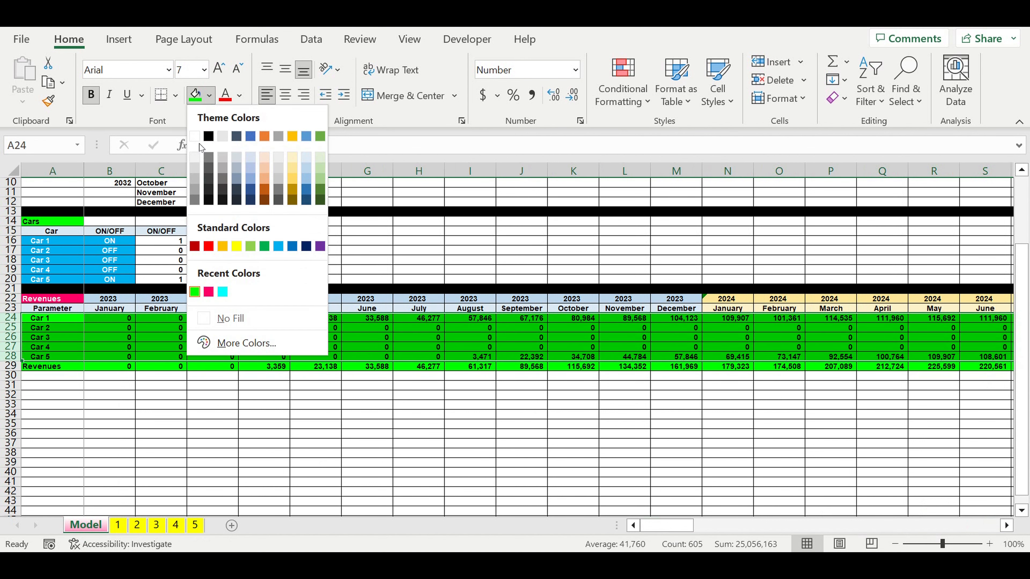
pyautogui.click(199, 137)
# Fill row 30 below the Revenues total with black as a section divider.
pyautogui.click(10, 376)
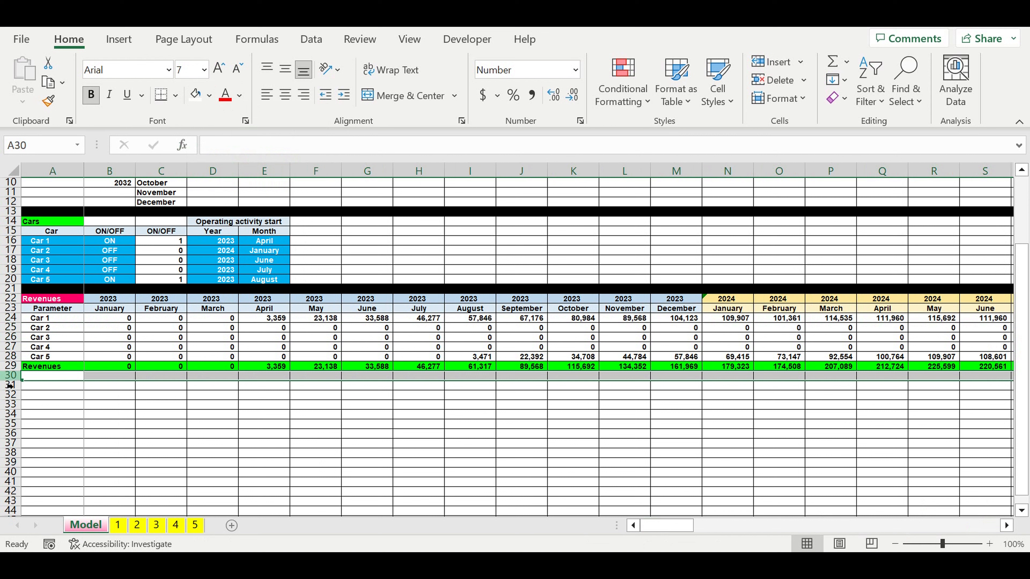
pyautogui.click(210, 96)
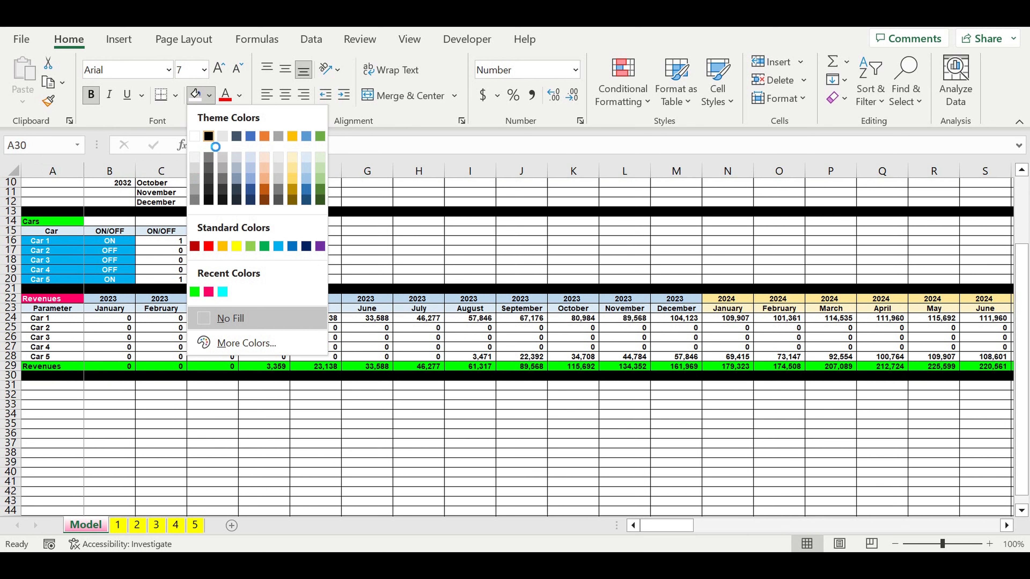
pyautogui.click(208, 138)
pyautogui.click(110, 481)
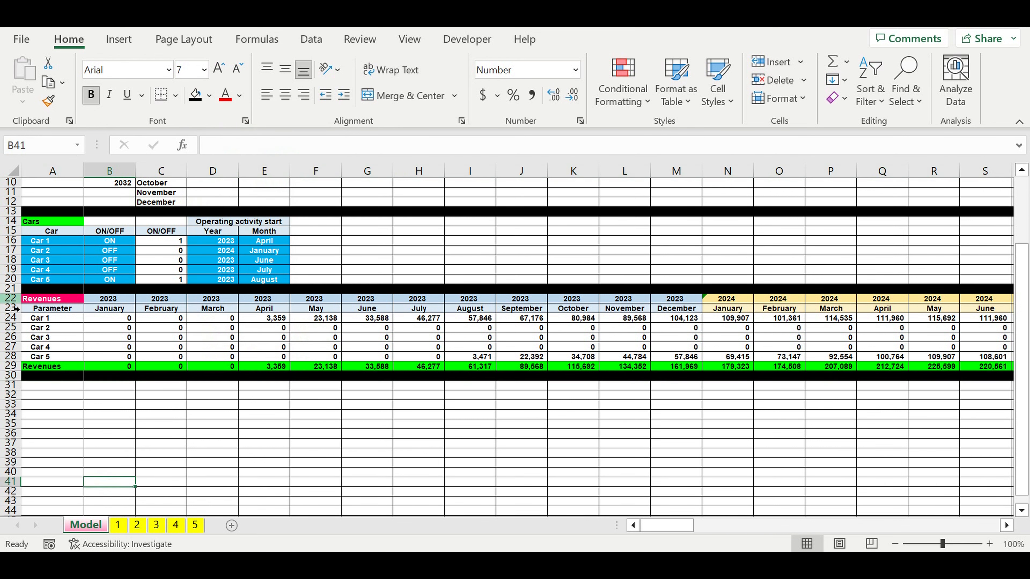
# Copy the whole Revenues block, rows 22 to 30, and paste it starting at row 31.
pyautogui.moveTo(11, 298); pyautogui.dragTo(5, 378)
pyautogui.hotkey('ctrl', 'c')
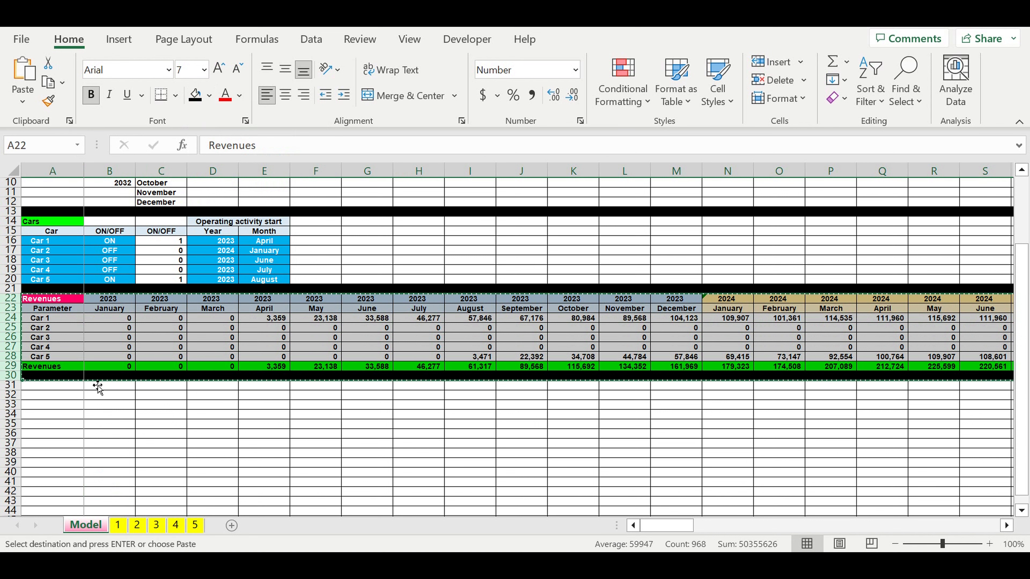
pyautogui.click(70, 389)
pyautogui.hotkey('ctrl', 'v')
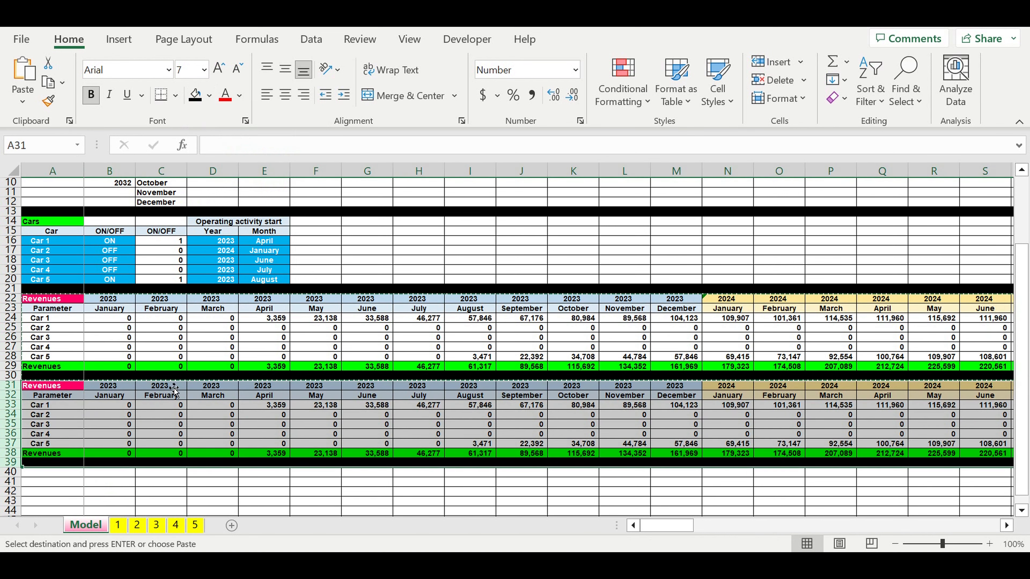
pyautogui.click(79, 415)
# Link the copied block's heading in A31 to Selling old car ($/month) with ='1'!A900, and autofit column A's width.
pyautogui.click(77, 387)
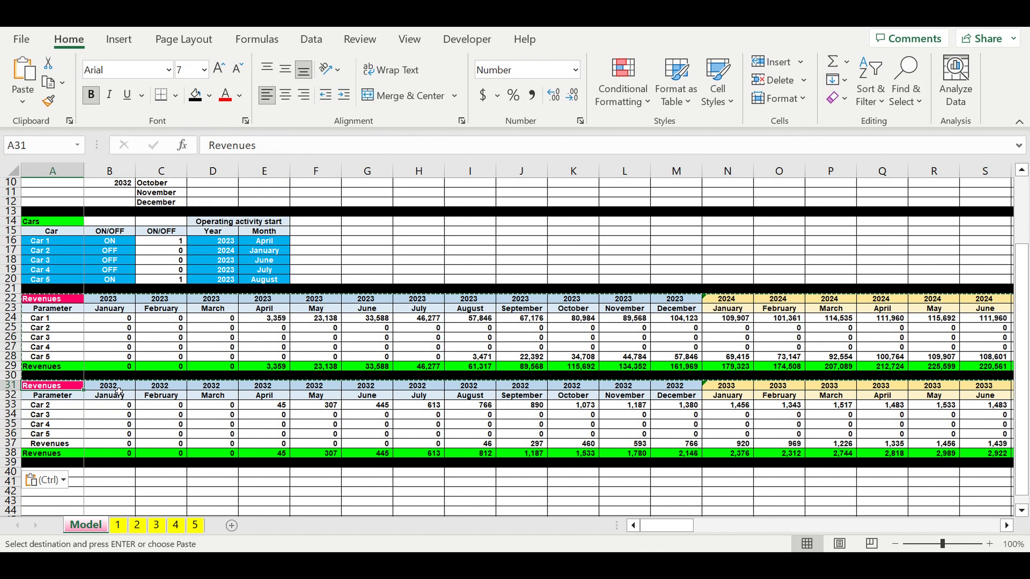
pyautogui.write('R=')
pyautogui.click(117, 525)
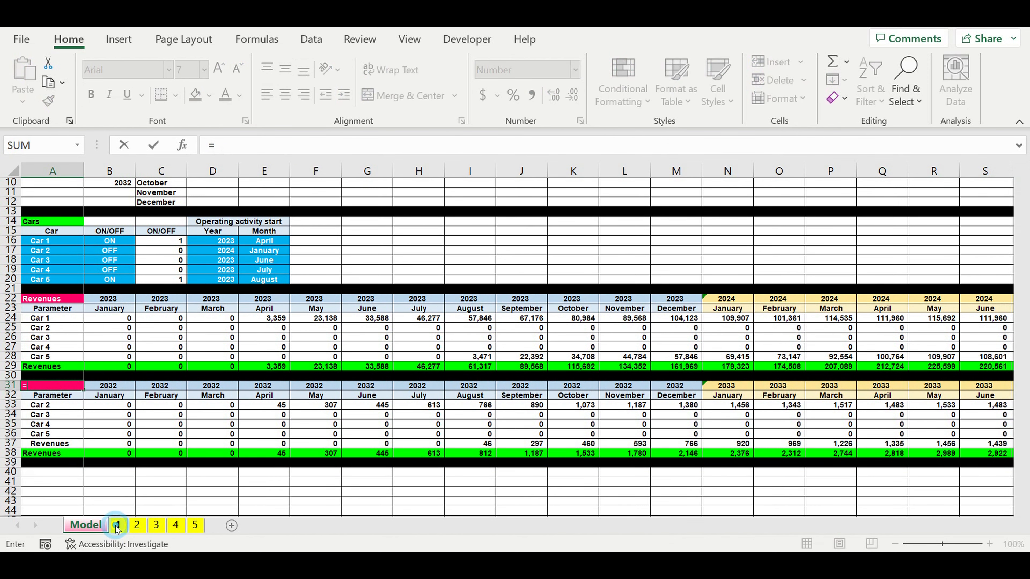
pyautogui.click(73, 321)
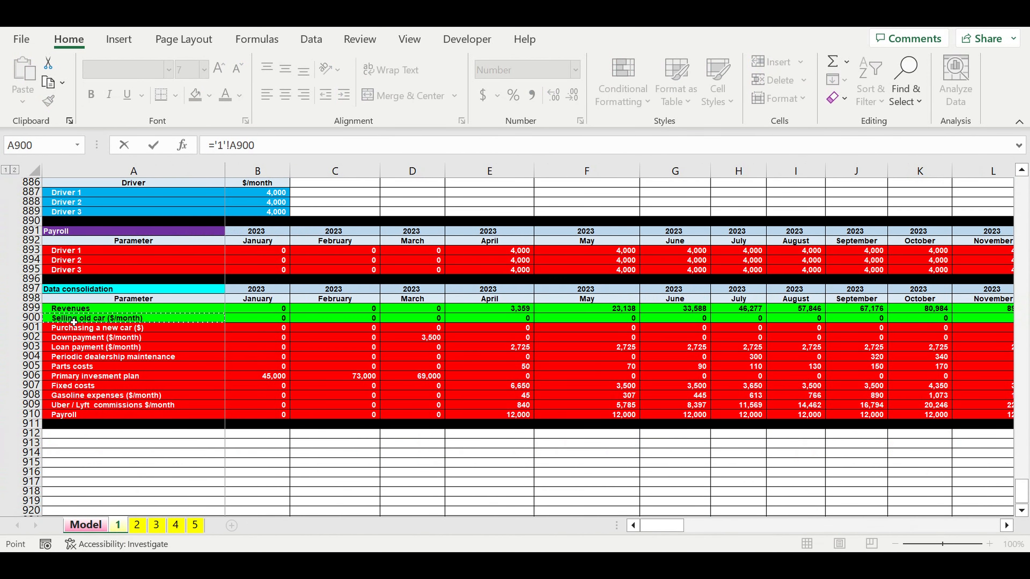
pyautogui.press('Return')
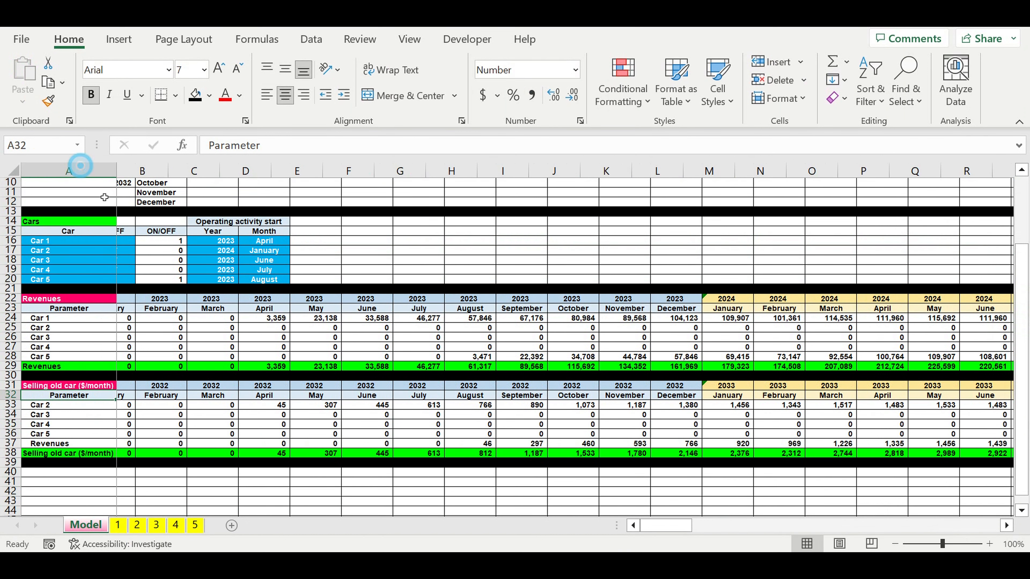
pyautogui.doubleClick(84, 170)
# Change the fill of the Selling old car ($/month) heading in A31 to purple.
pyautogui.click(101, 387)
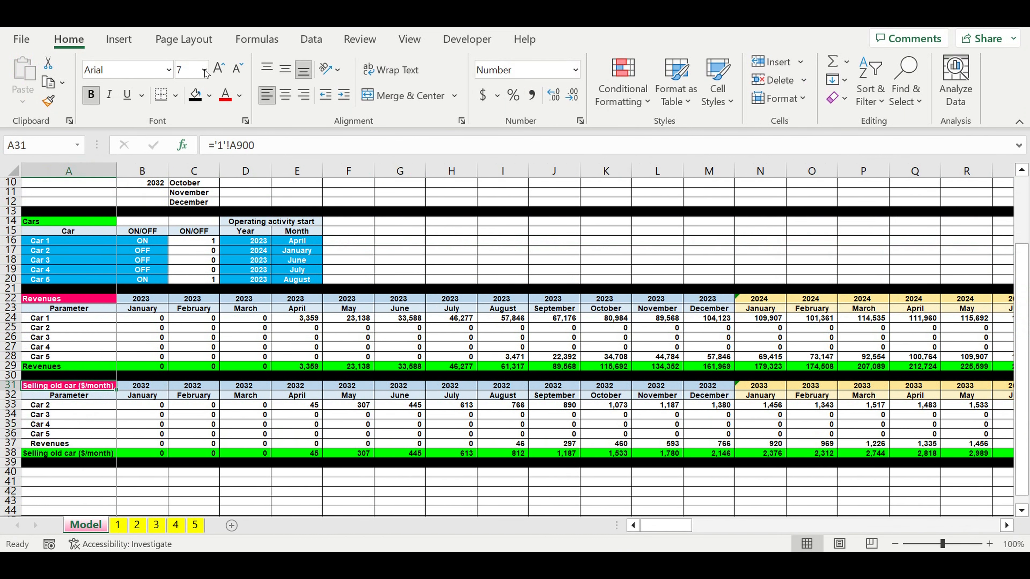
pyautogui.click(209, 95)
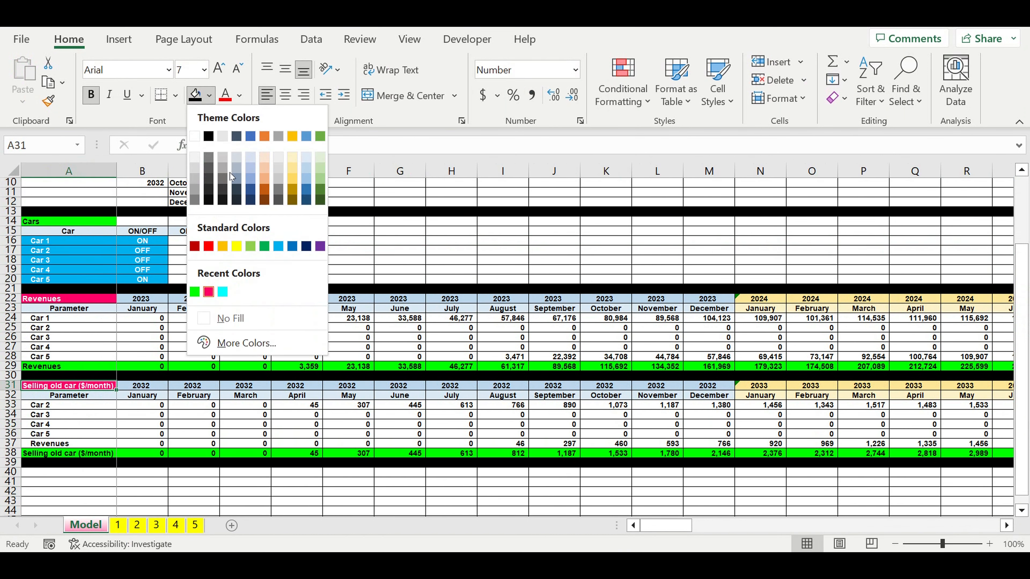
pyautogui.click(320, 246)
# Link the car label in A33 to Car 1 with =A24 and fill it down through A37.
pyautogui.click(69, 408)
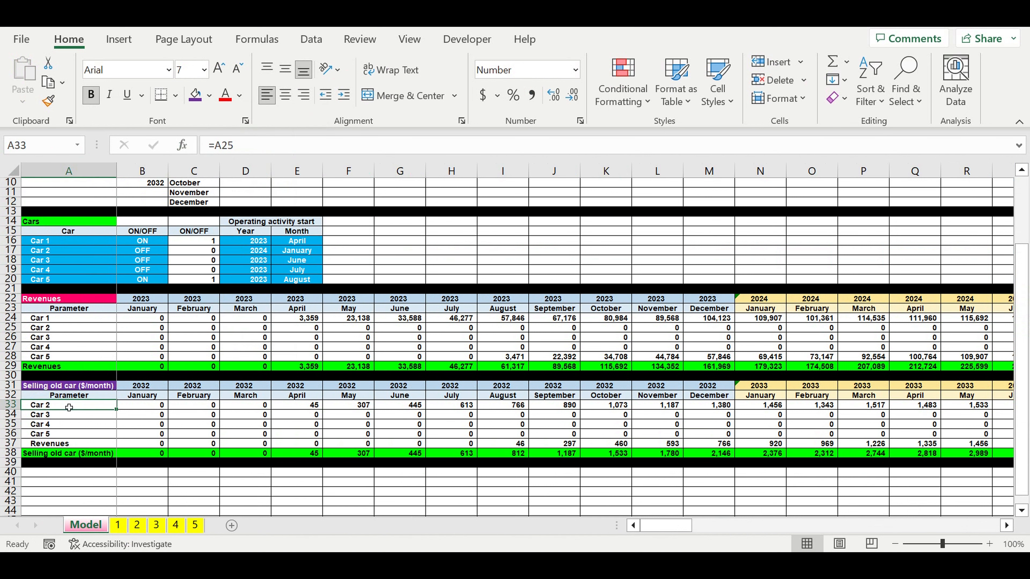
pyautogui.write('=')
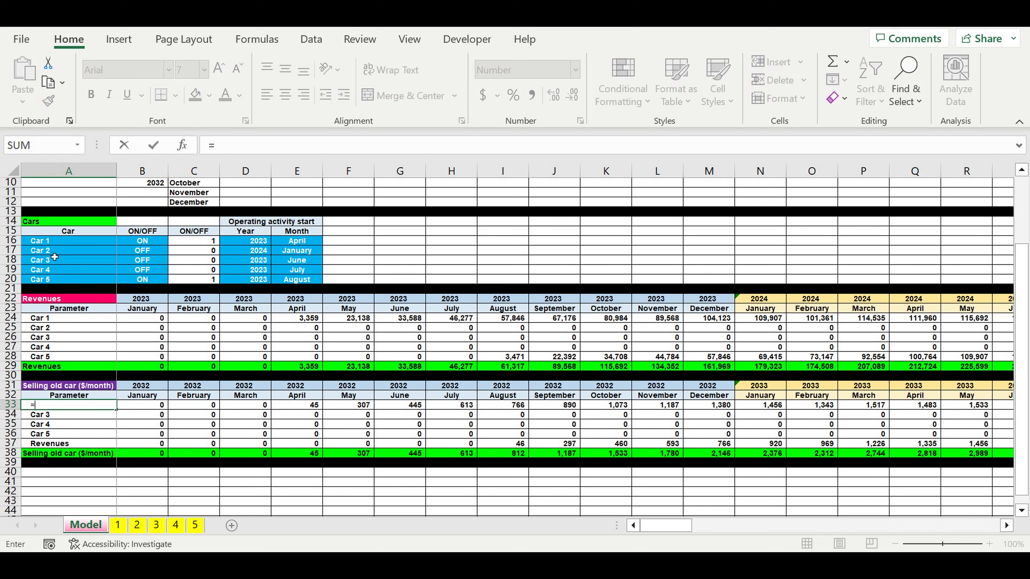
pyautogui.click(39, 320)
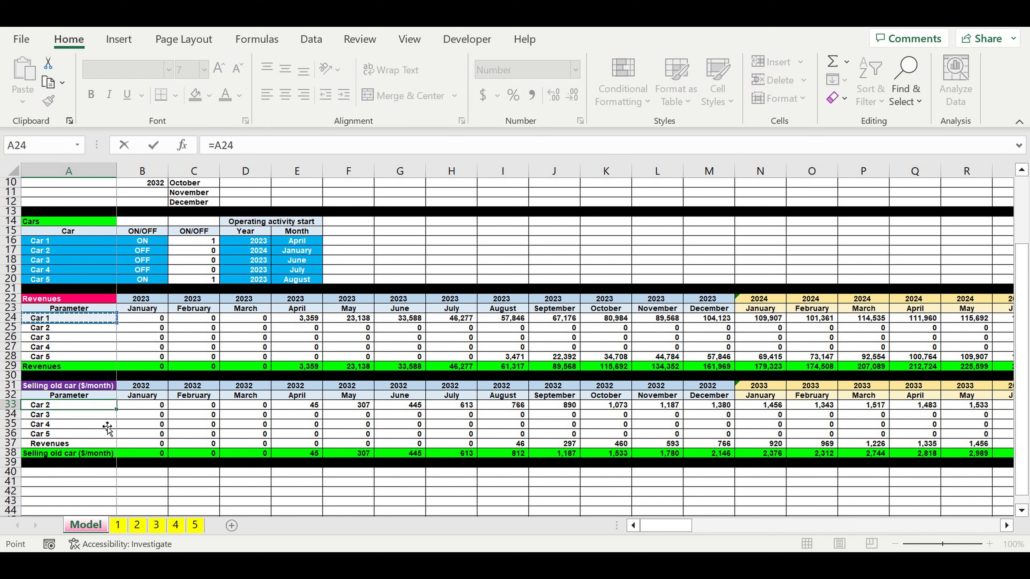
pyautogui.press('Return')
pyautogui.click(71, 408)
pyautogui.moveTo(121, 413); pyautogui.dragTo(55, 457)
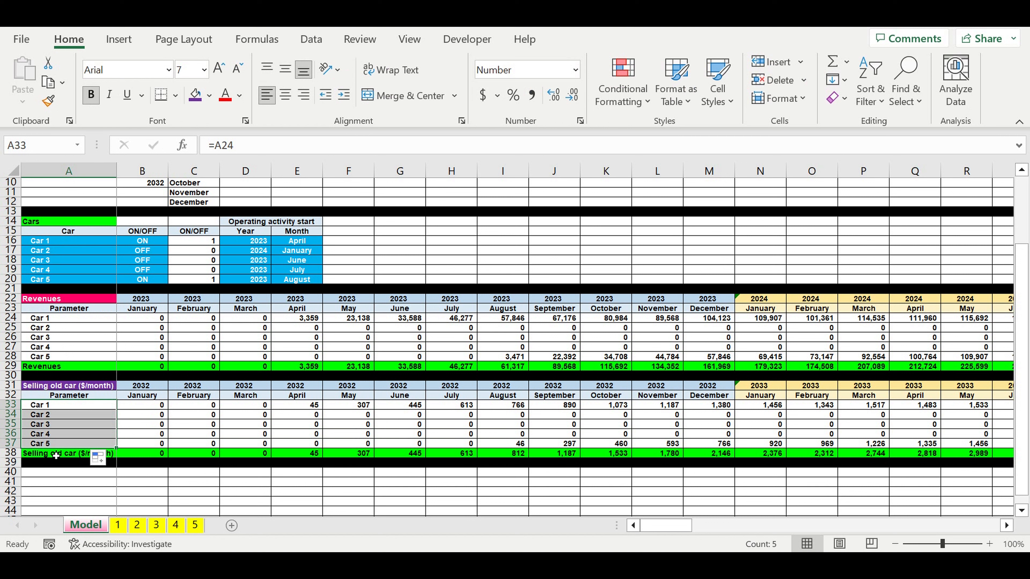
# Link Car 1's January value in B33 to the Selling old car figure on sheet 1 with ='1'!B900, and copy that formula text.
pyautogui.click(56, 455)
pyautogui.click(132, 408)
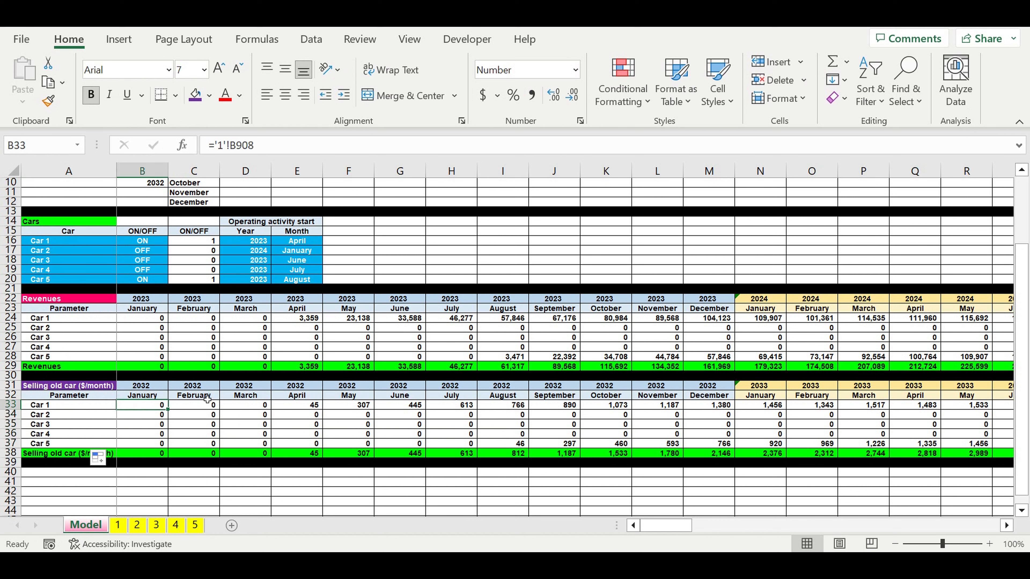
pyautogui.write('=')
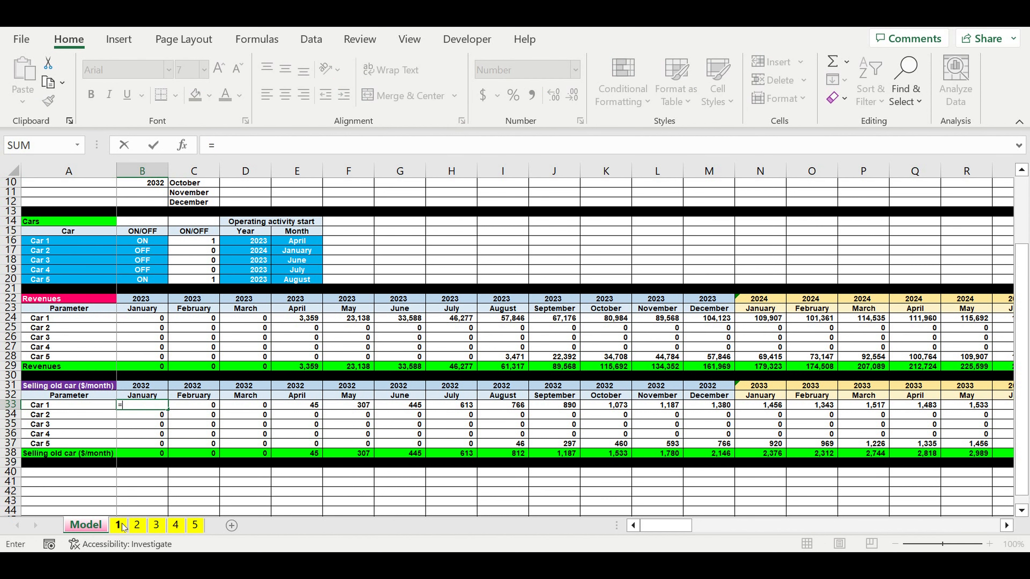
pyautogui.click(118, 524)
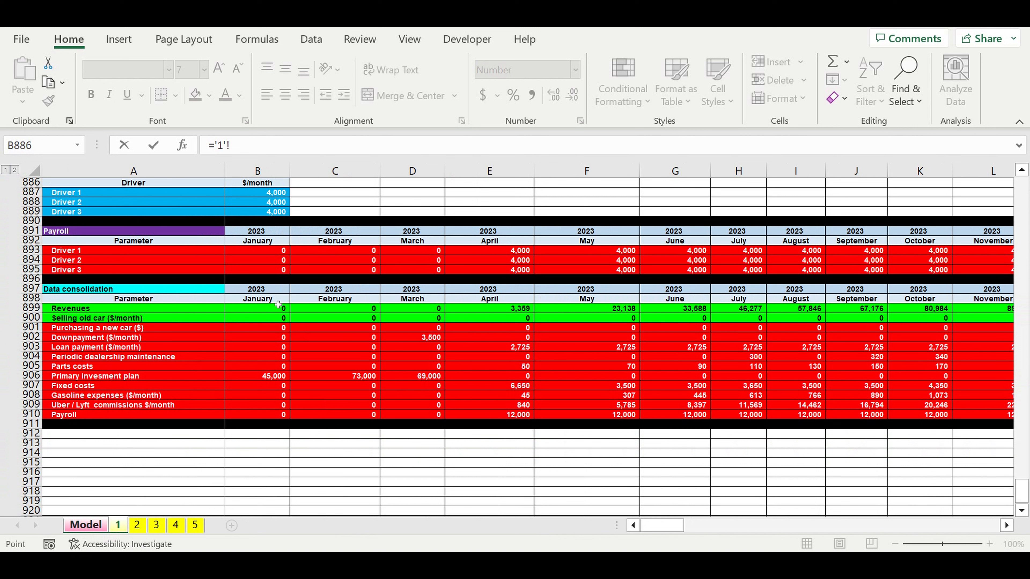
pyautogui.click(246, 319)
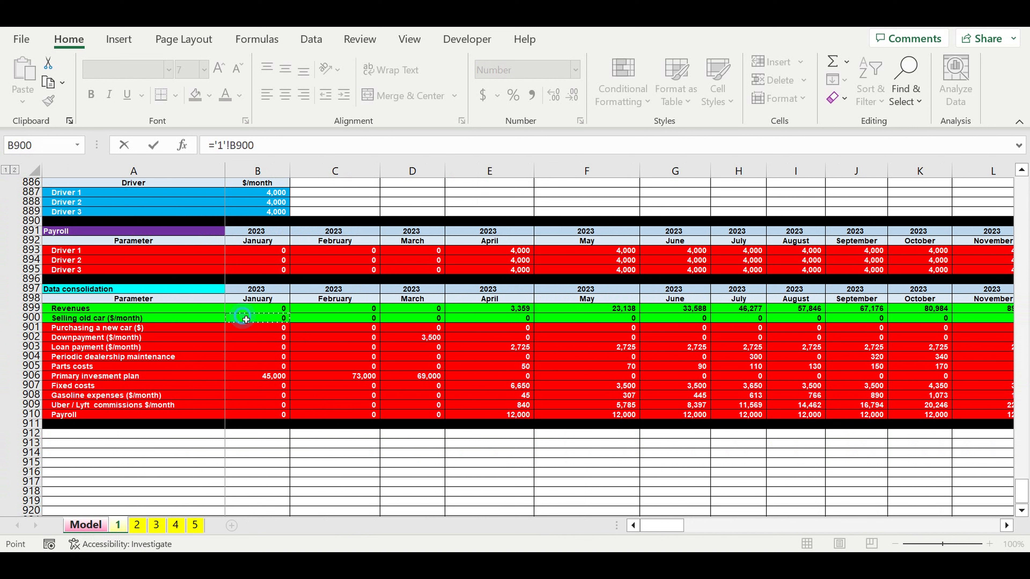
pyautogui.moveTo(279, 143); pyautogui.dragTo(141, 149)
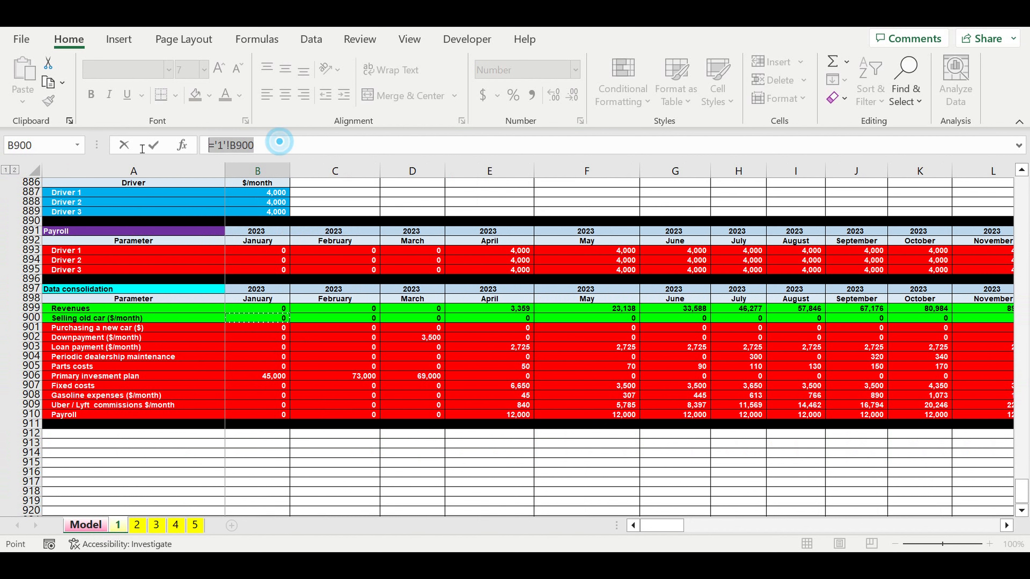
pyautogui.hotkey('ctrl', 'c')
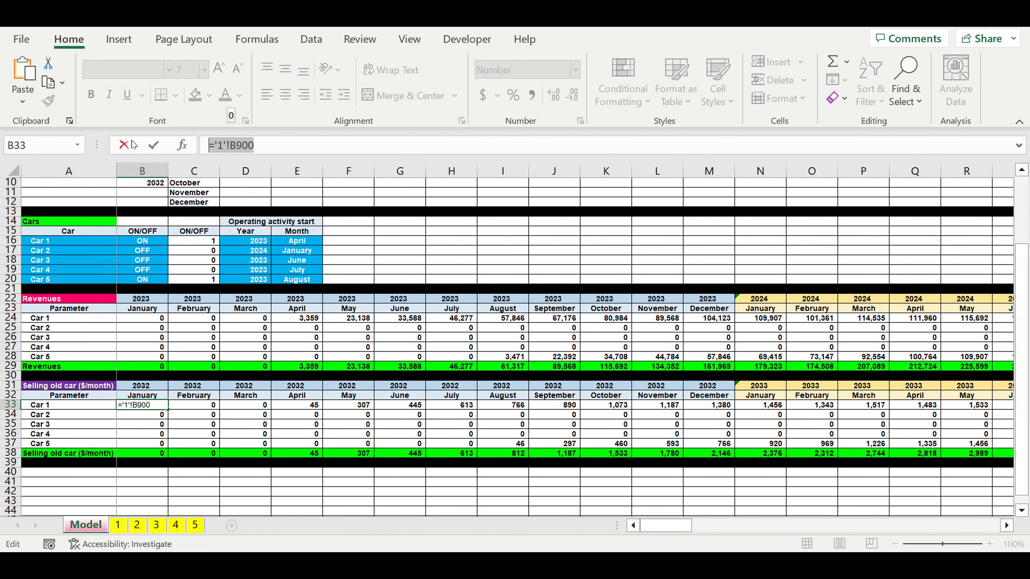
pyautogui.press('Return')
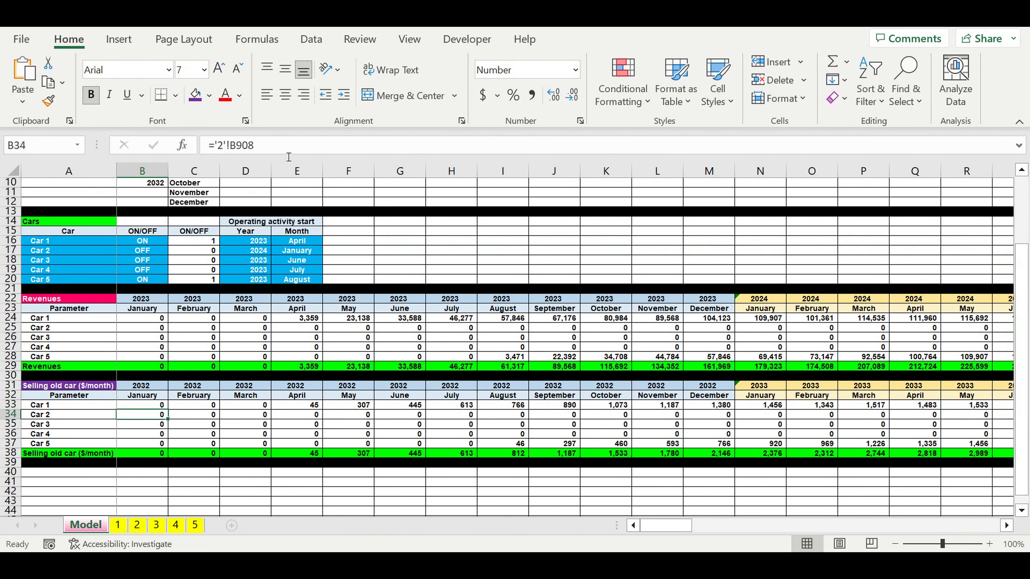
# Replace Car 2's January formula in B34 with ='2'!B900, adapting the copied formula text.
pyautogui.moveTo(255, 148); pyautogui.dragTo(129, 149)
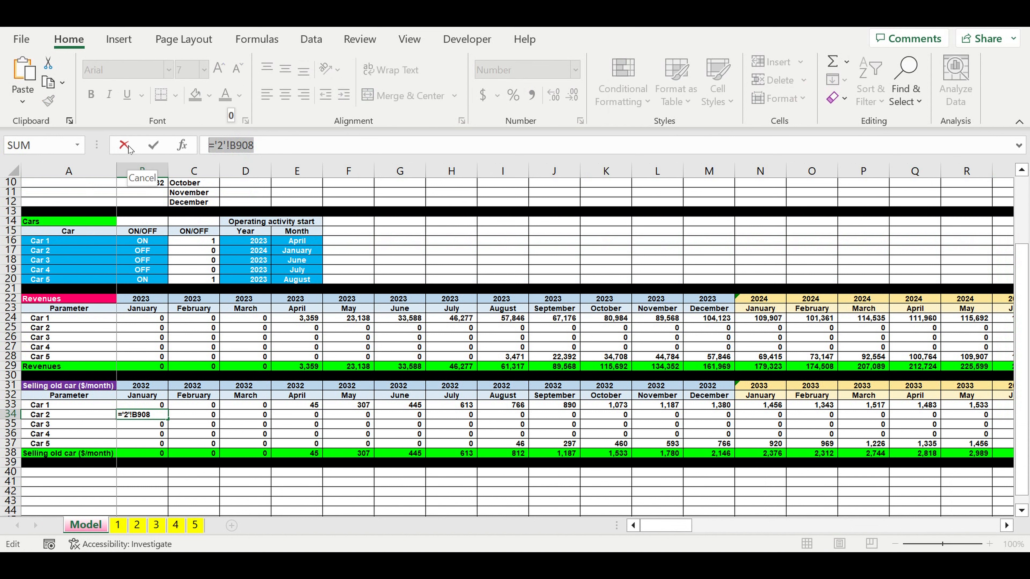
pyautogui.write('v')
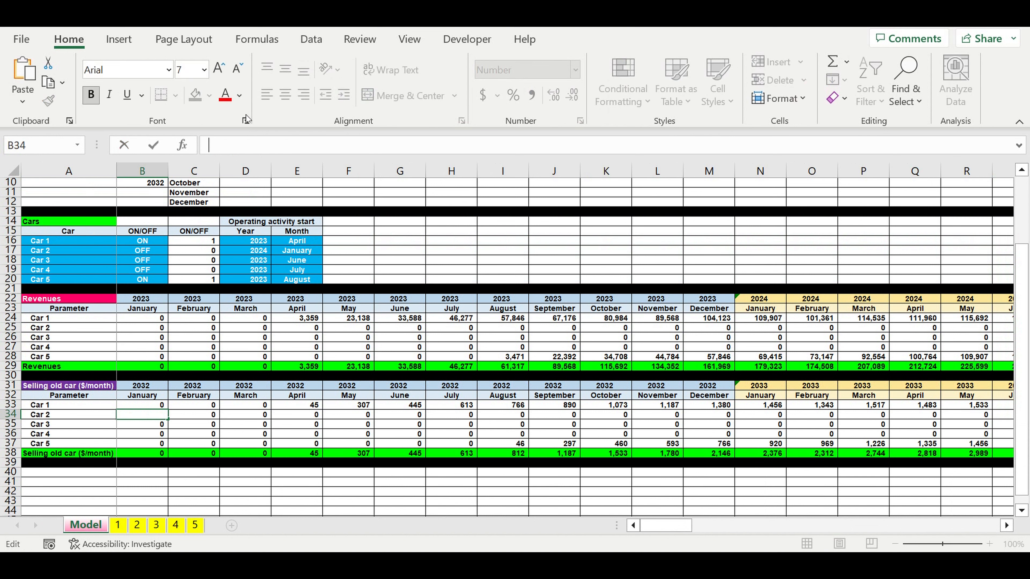
pyautogui.hotkey('ctrl', 'v')
pyautogui.doubleClick(220, 146)
pyautogui.press('Return')
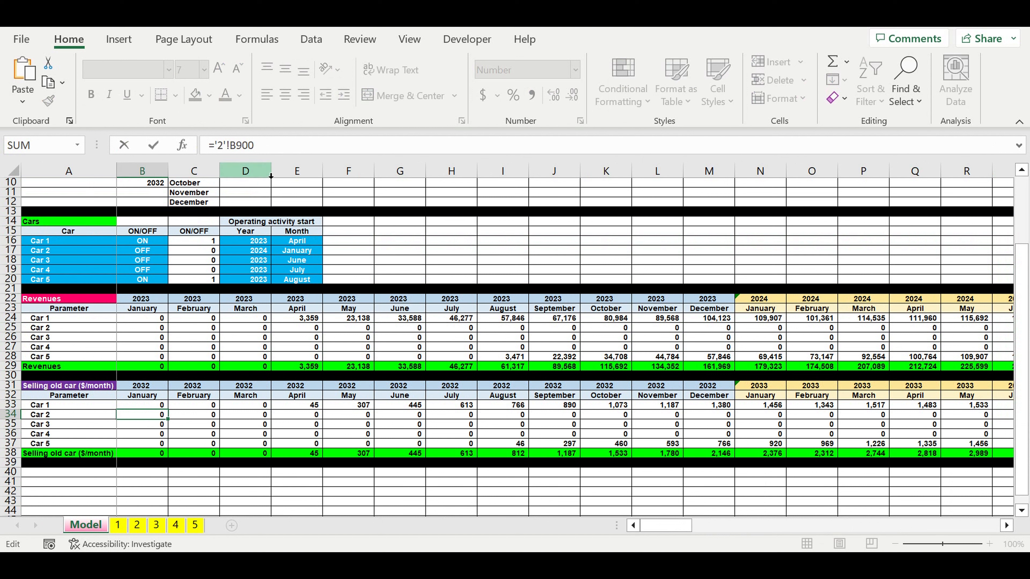
# Replace Car 3's January formula in B35 with ='3'!B900, reusing the copied formula text.
pyautogui.press('BackSpace')
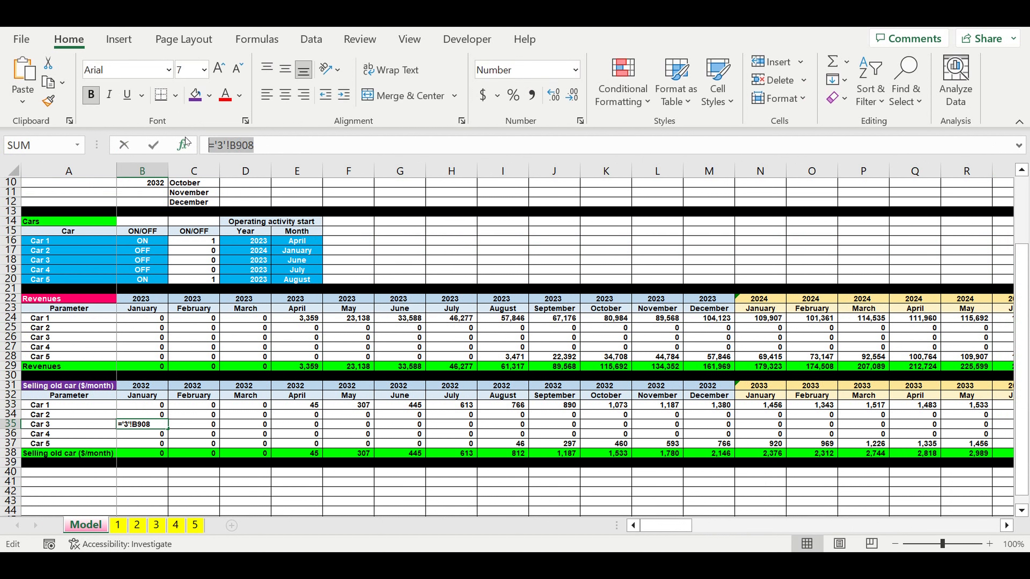
pyautogui.hotkey('ctrl', 'v')
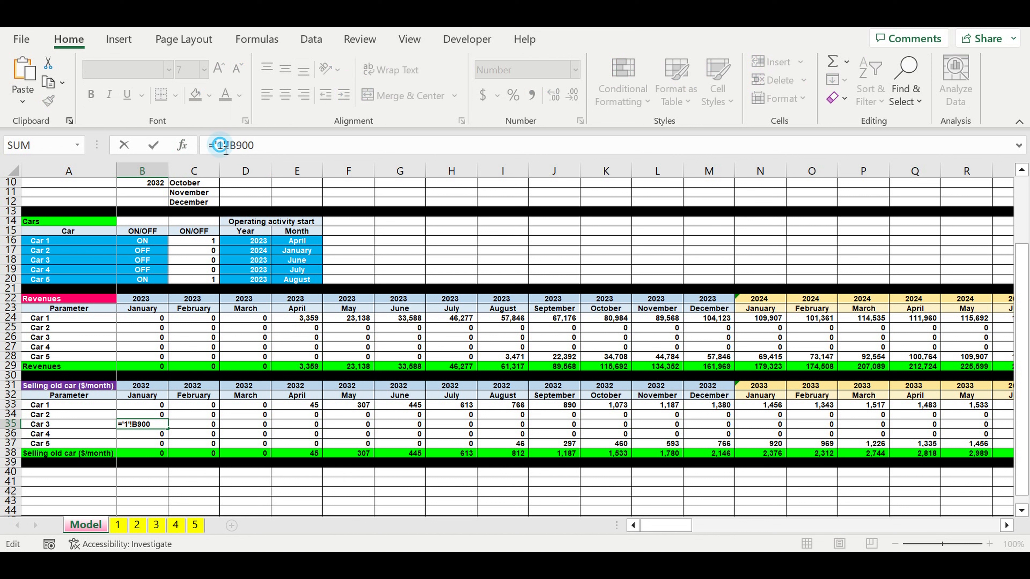
pyautogui.write('3')
pyautogui.press('Return')
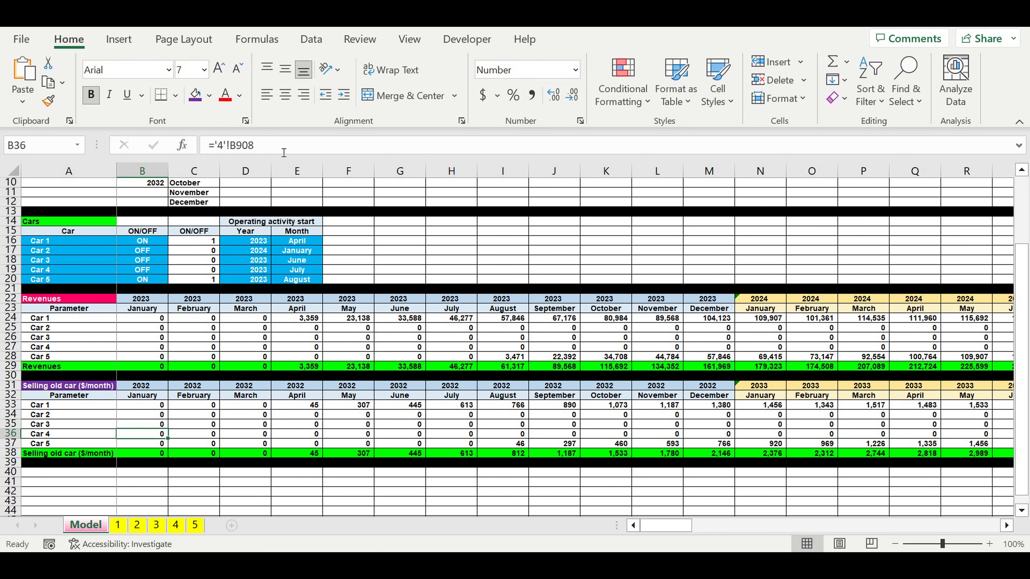
# Replace Car 4's January formula in B36 with ='4'!B900, reusing the copied formula text.
pyautogui.press('BackSpace')
pyautogui.hotkey('ctrl', 'v')
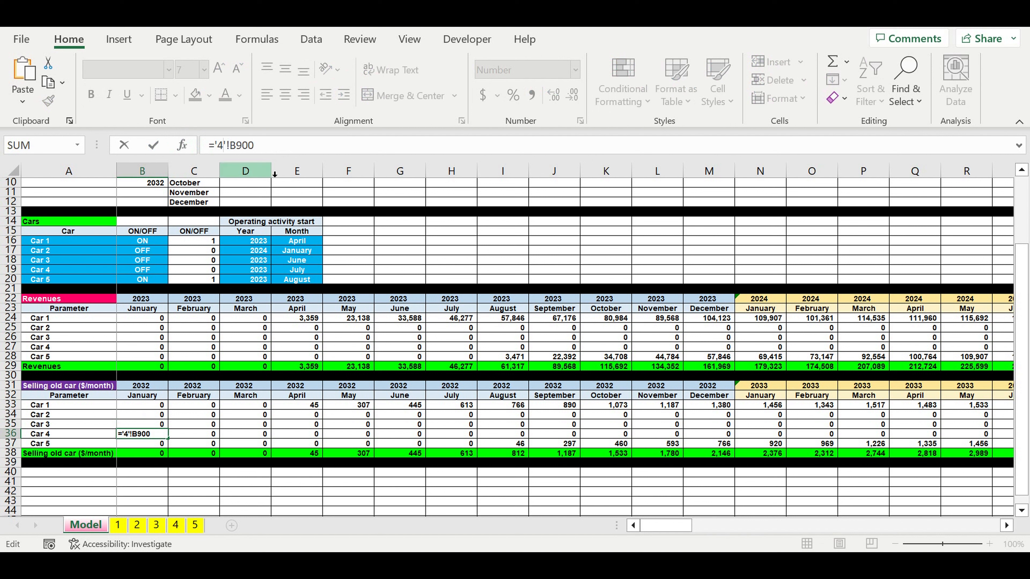
pyautogui.press('Return')
# Replace Car 5's January formula in B37 with ='5'!B900, reusing the copied formula text.
pyautogui.click(275, 148)
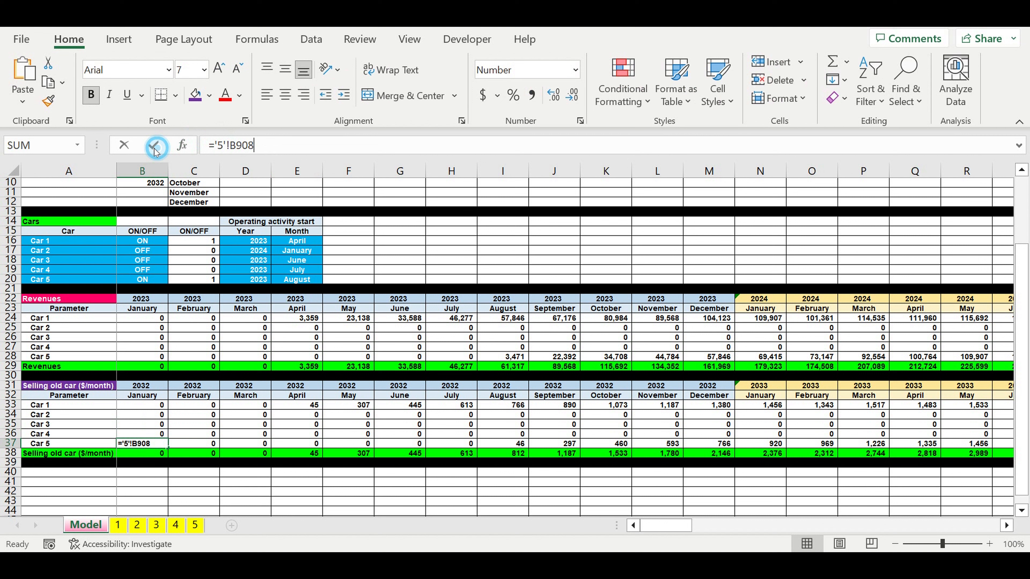
pyautogui.moveTo(276, 148); pyautogui.dragTo(154, 150)
pyautogui.write("='1'!B900")
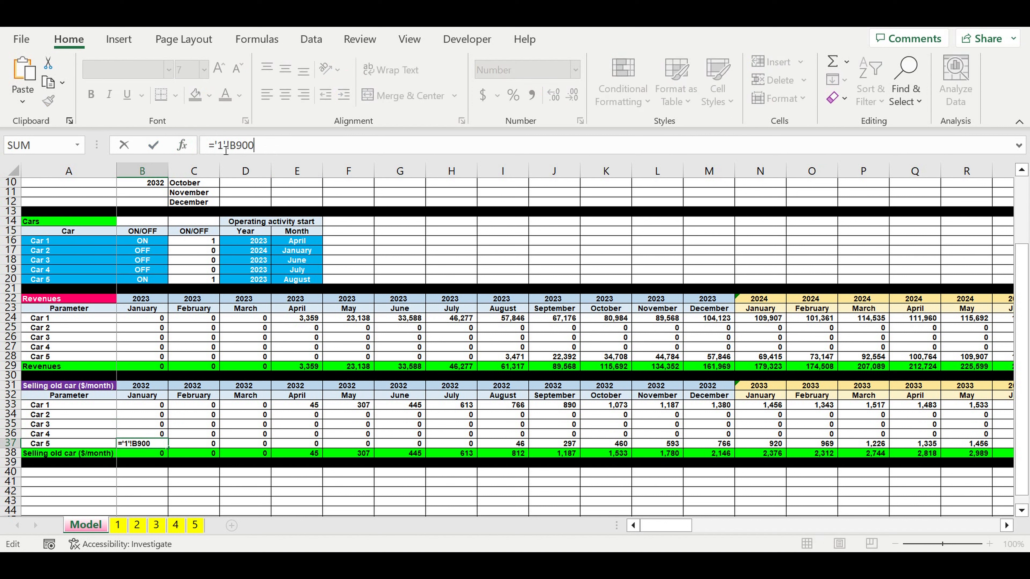
pyautogui.doubleClick(226, 148)
pyautogui.write('5')
pyautogui.press('Return')
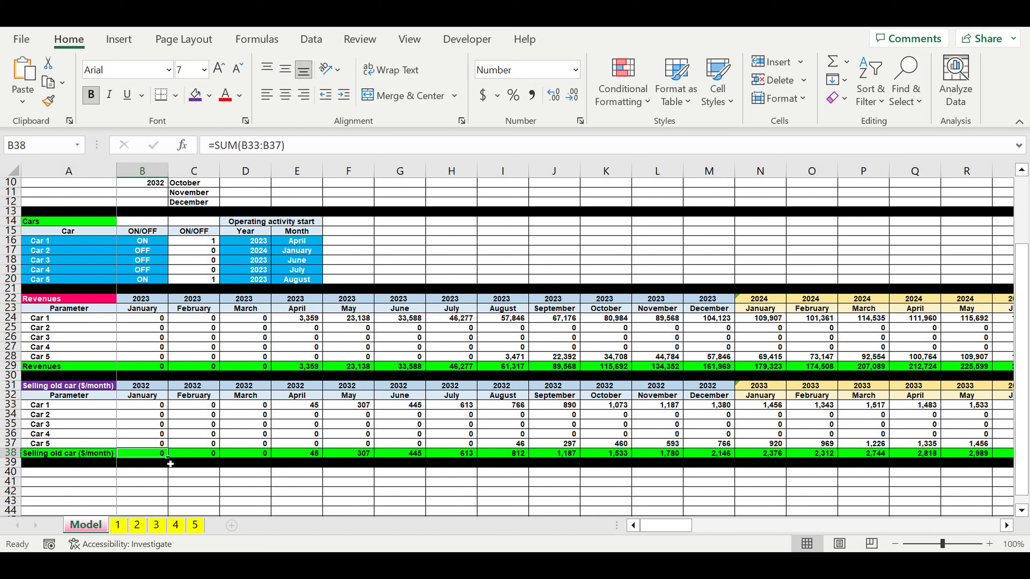
# Fill the Selling old car formulas in B33:B38 across all months through column DQ, and check the nonzero sale entries for Car 1 and Car 5.
pyautogui.moveTo(150, 409); pyautogui.dragTo(932, 454)
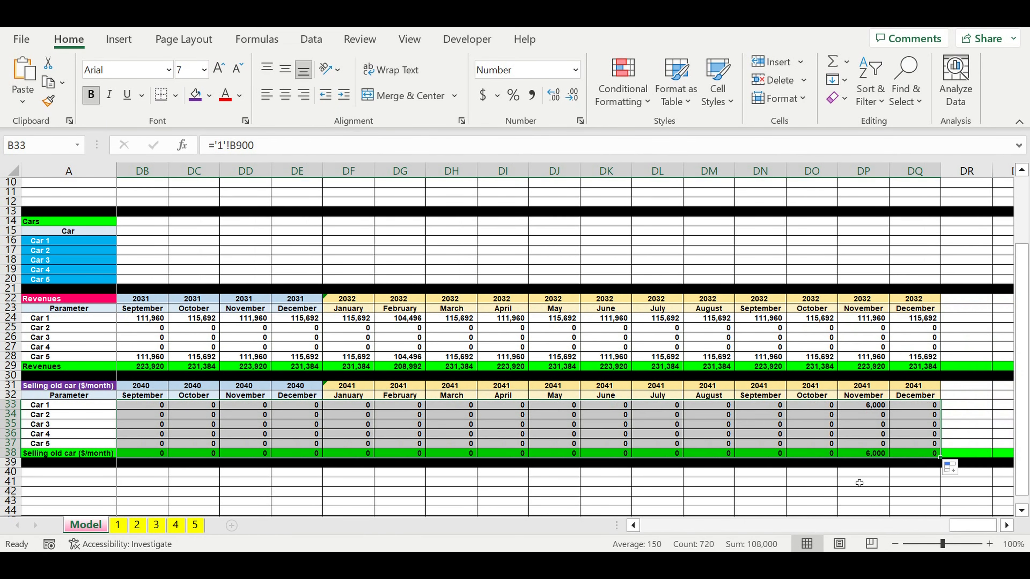
pyautogui.click(862, 405)
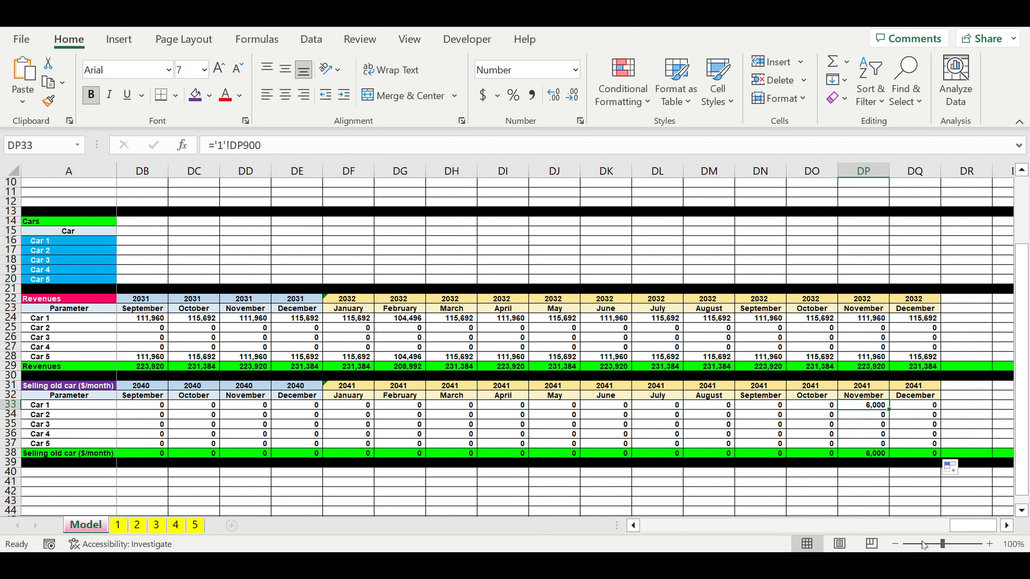
pyautogui.moveTo(974, 528); pyautogui.dragTo(874, 527)
pyautogui.click(609, 445)
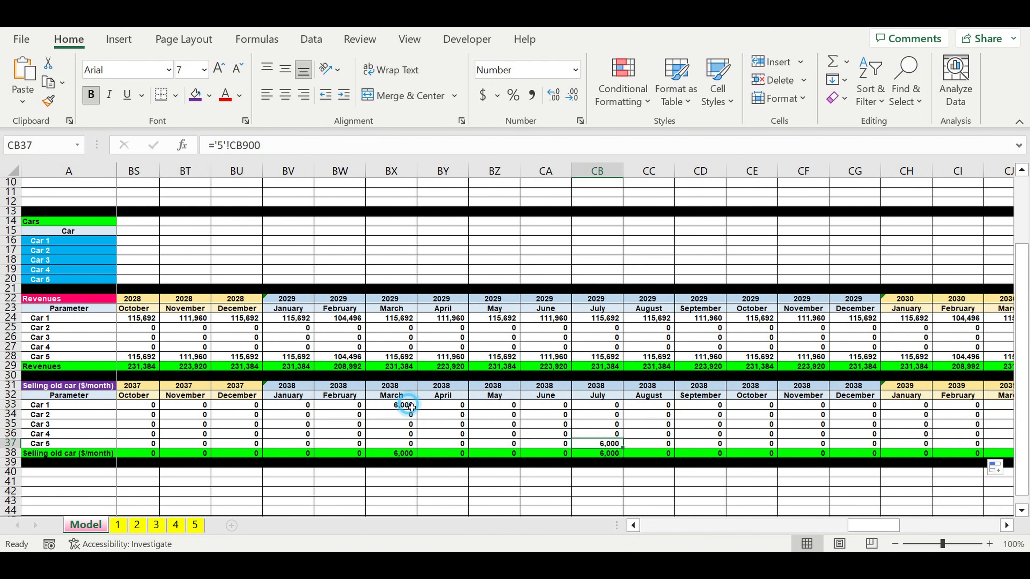
pyautogui.click(399, 405)
pyautogui.moveTo(831, 527); pyautogui.dragTo(665, 526)
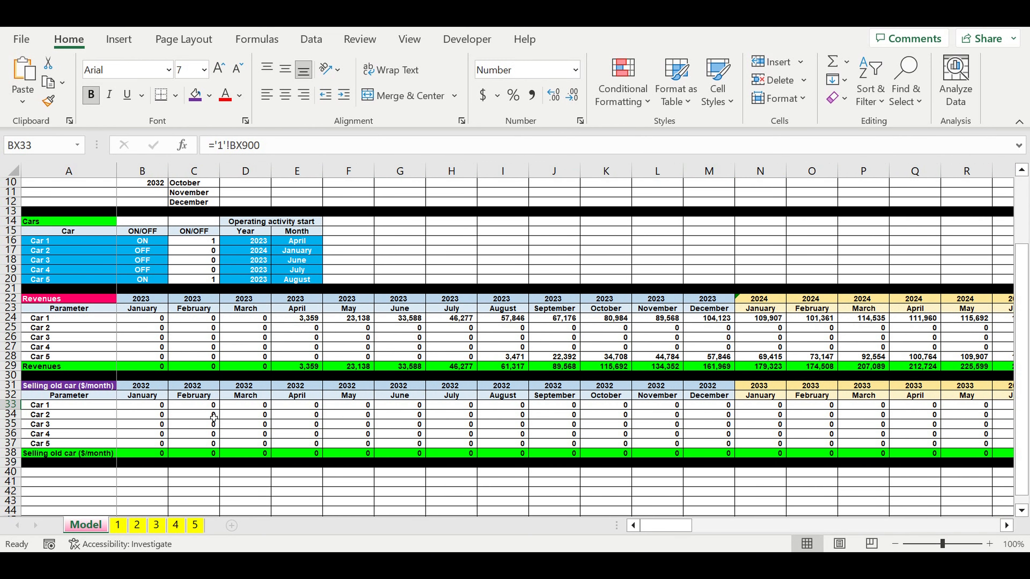
# Link the Selling old car block's first year in B31 to the Revenues block's first year with =B22.
pyautogui.click(145, 390)
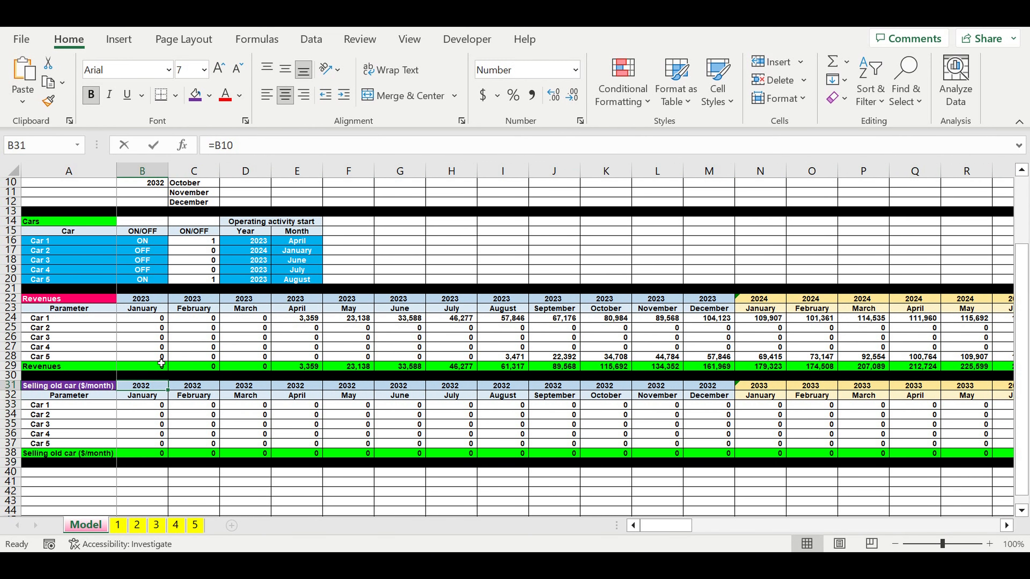
pyautogui.write('=')
pyautogui.click(142, 302)
pyautogui.press('Return')
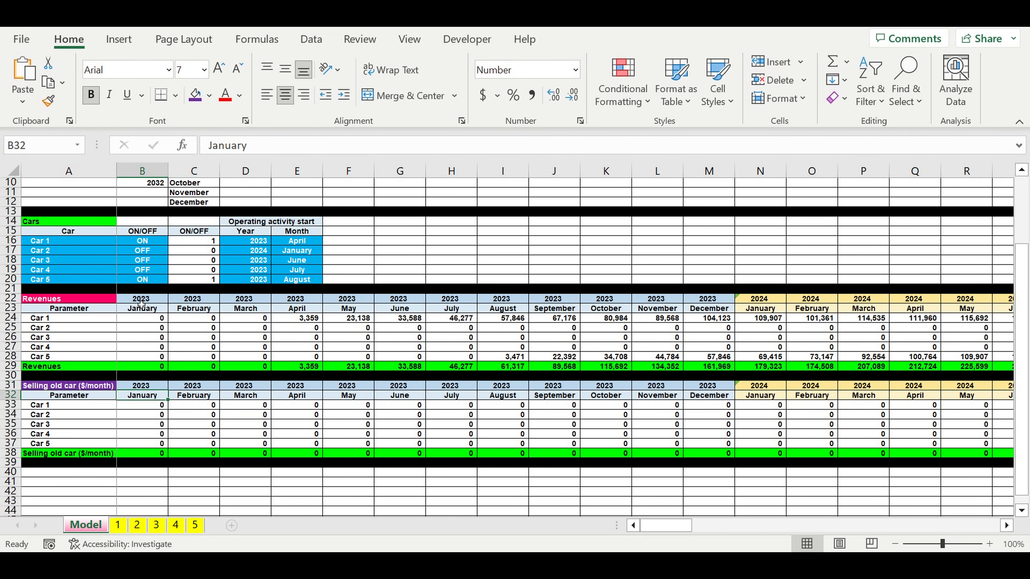
pyautogui.click(210, 435)
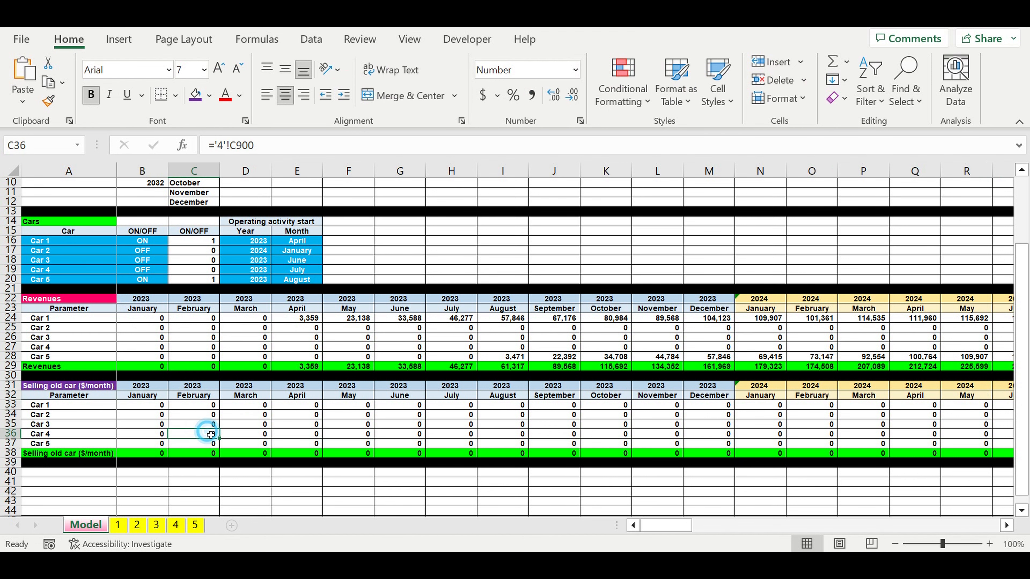
# Check the item after Selling old car on sheet 1, then copy the Model sheet's rows 31 to 39 and paste them starting at row 40.
pyautogui.click(117, 525)
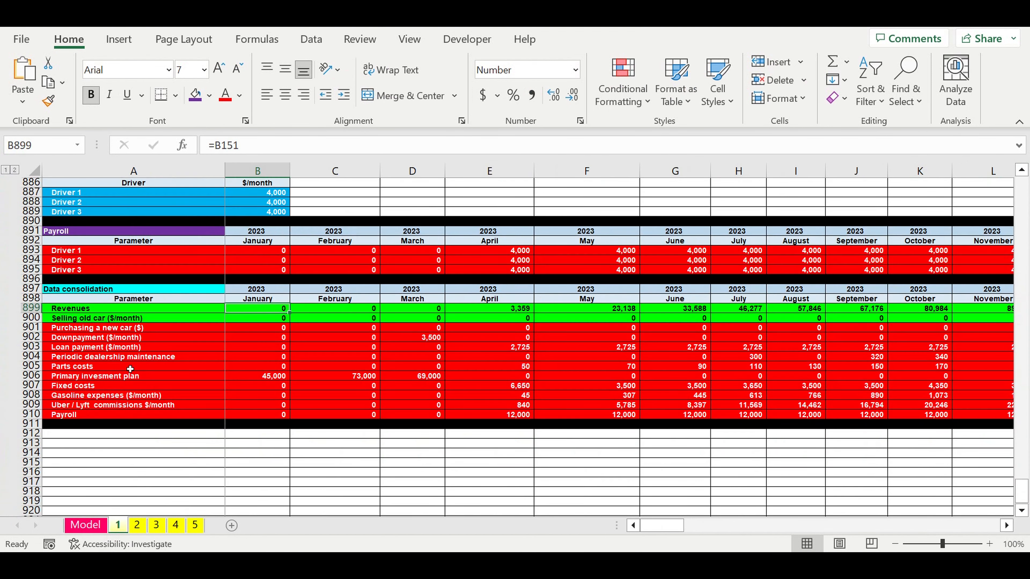
pyautogui.click(73, 330)
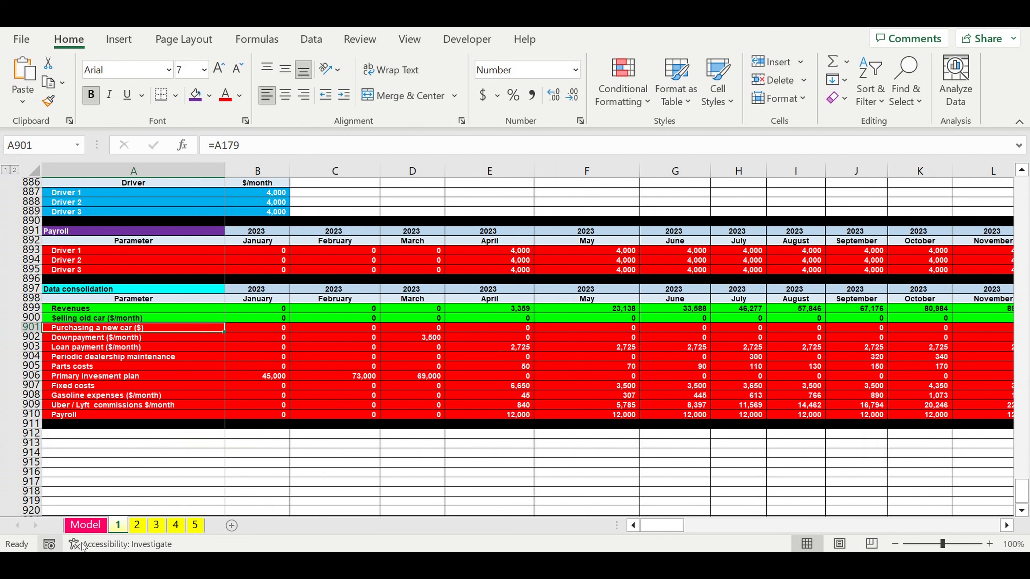
pyautogui.click(82, 524)
pyautogui.click(174, 425)
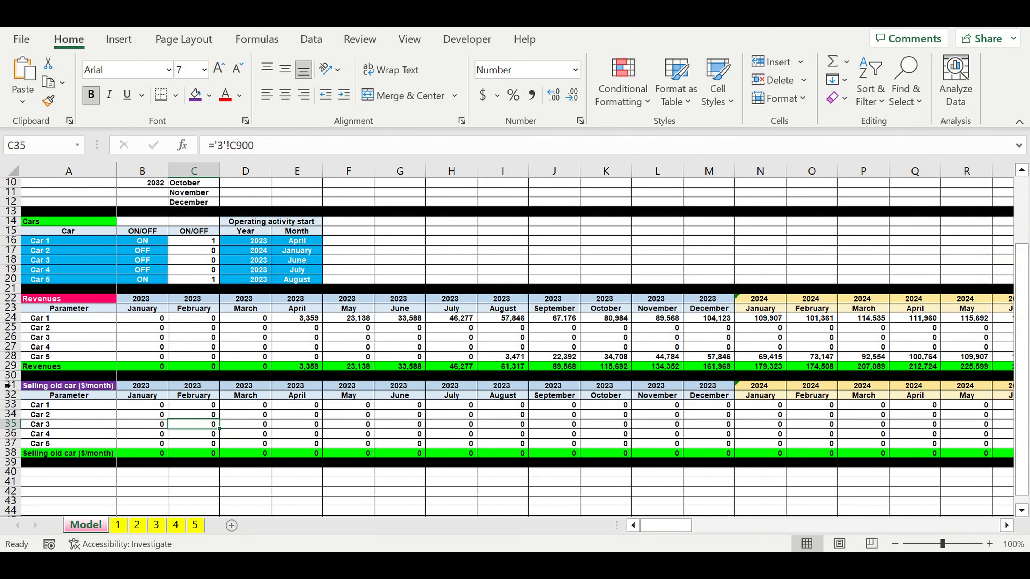
pyautogui.moveTo(10, 385); pyautogui.dragTo(5, 464)
pyautogui.hotkey('ctrl', 'c')
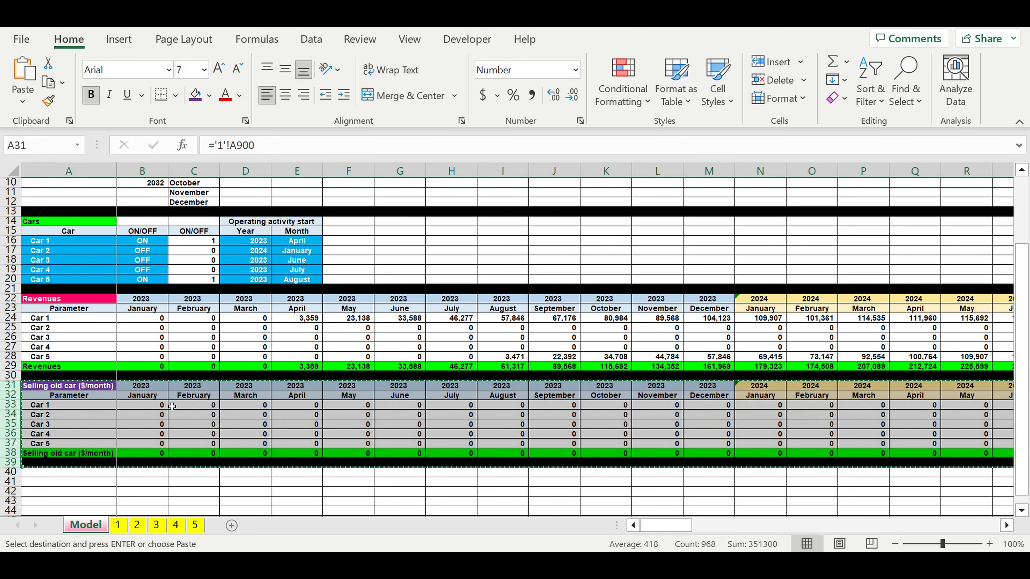
pyautogui.click(155, 433)
pyautogui.scroll(-4, 122, 402)
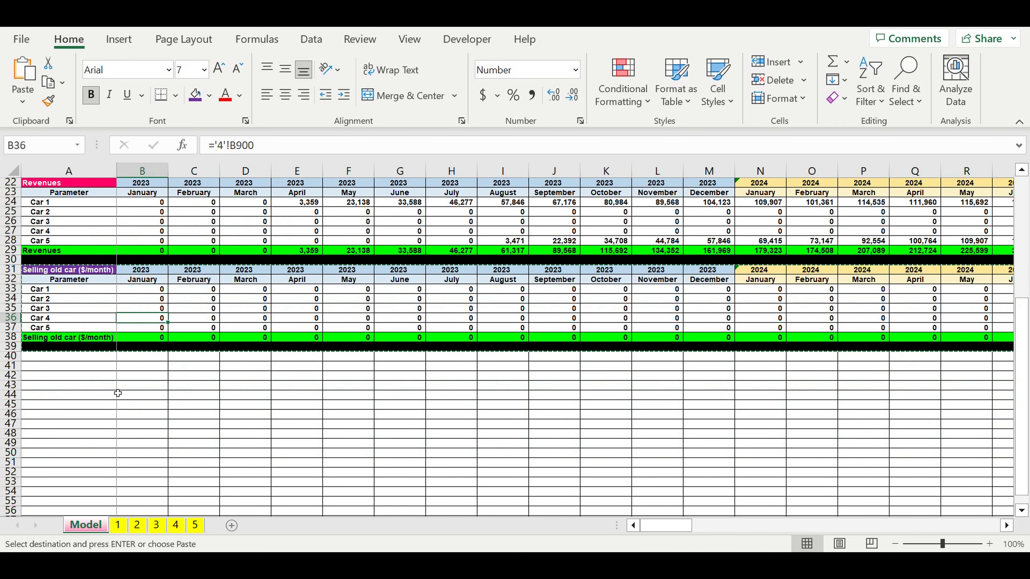
pyautogui.click(89, 361)
pyautogui.hotkey('ctrl', 'v')
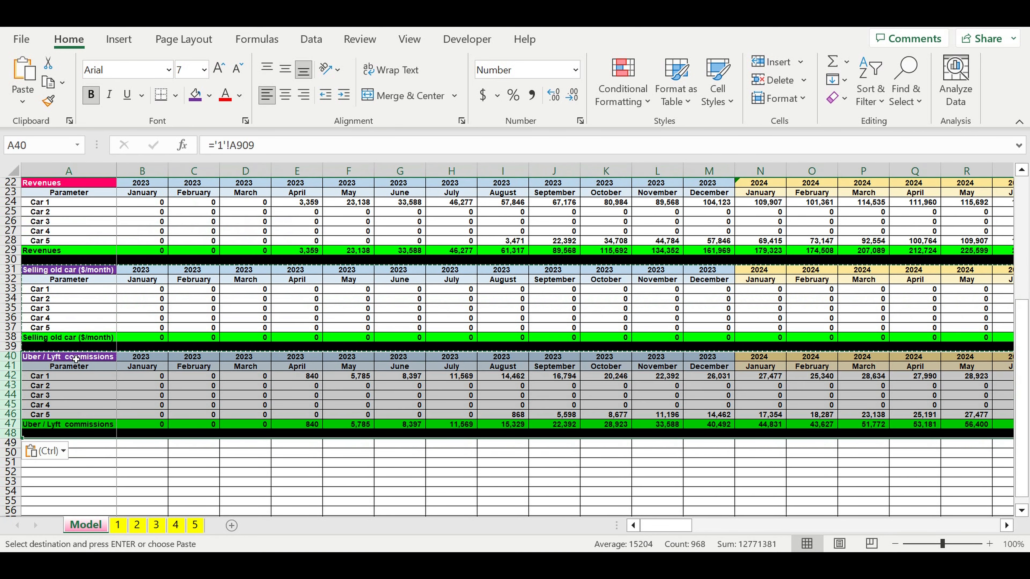
# Link the pasted block's heading in A40 to Purchasing a new car ($) with ='1'!A901.
pyautogui.click(75, 359)
pyautogui.write('=')
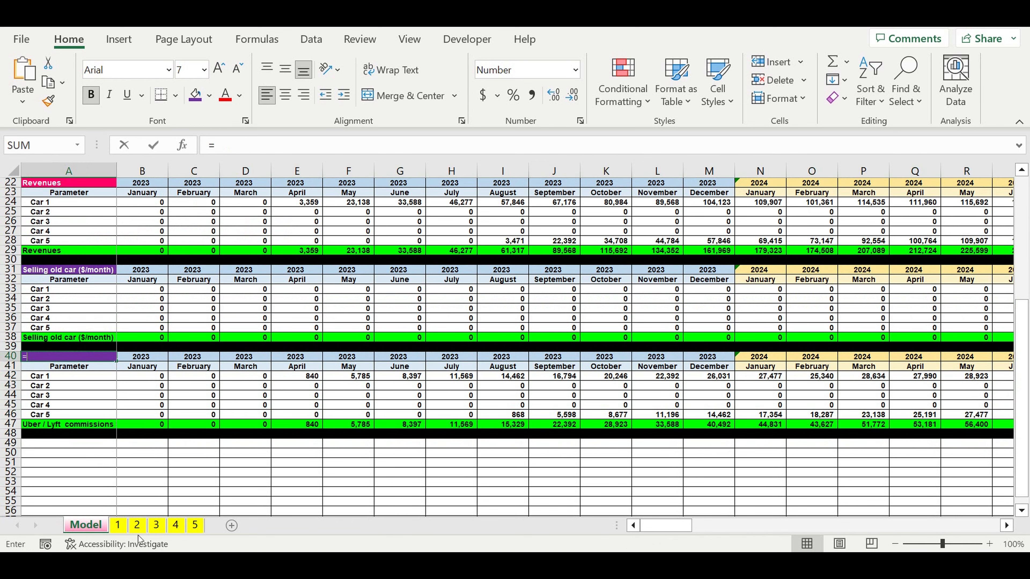
pyautogui.click(118, 525)
pyautogui.click(76, 332)
pyautogui.press('Return')
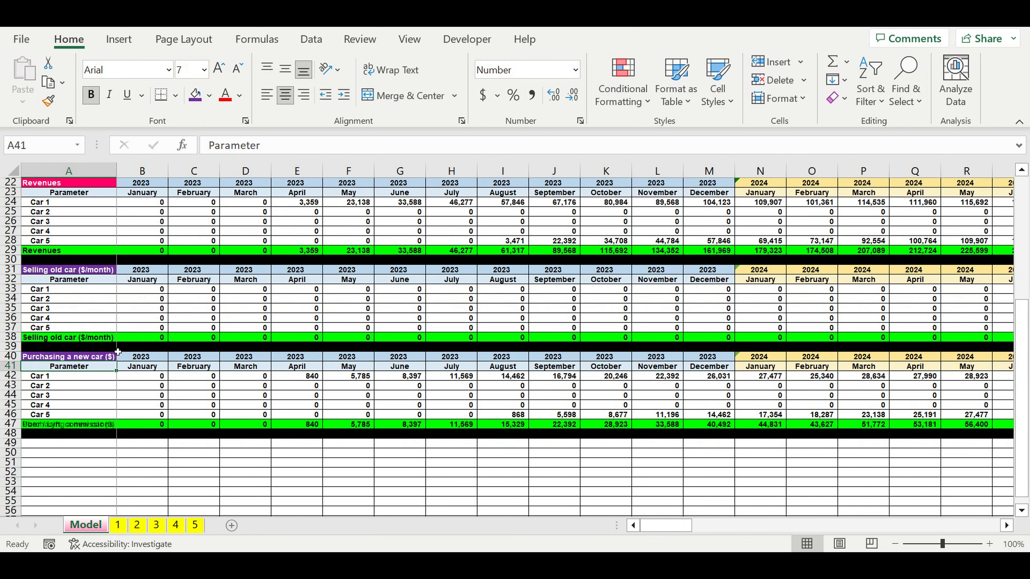
# Give the Purchasing a new car ($) heading in A40 a dark red fill and white text.
pyautogui.click(91, 357)
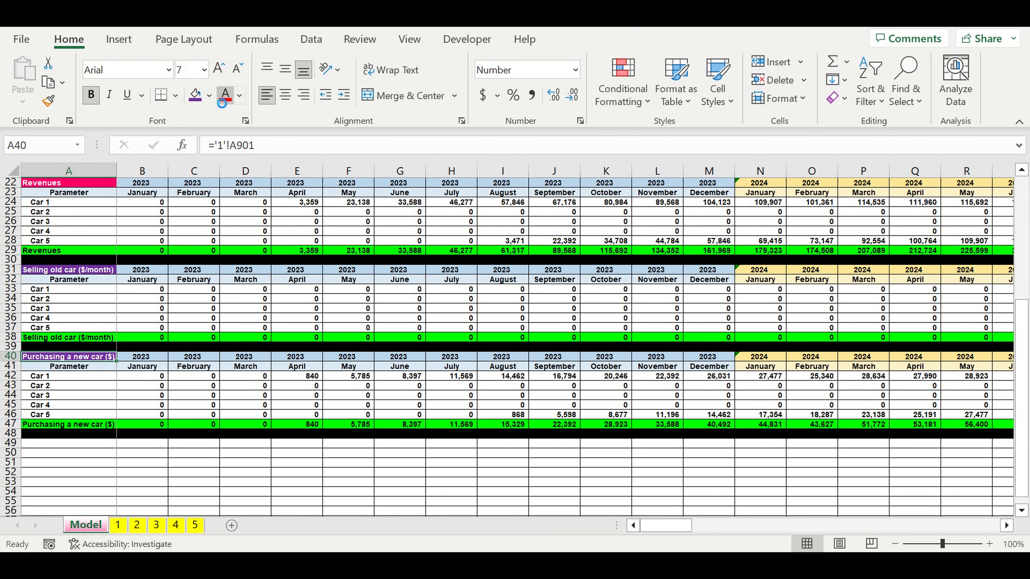
pyautogui.click(221, 98)
pyautogui.click(213, 96)
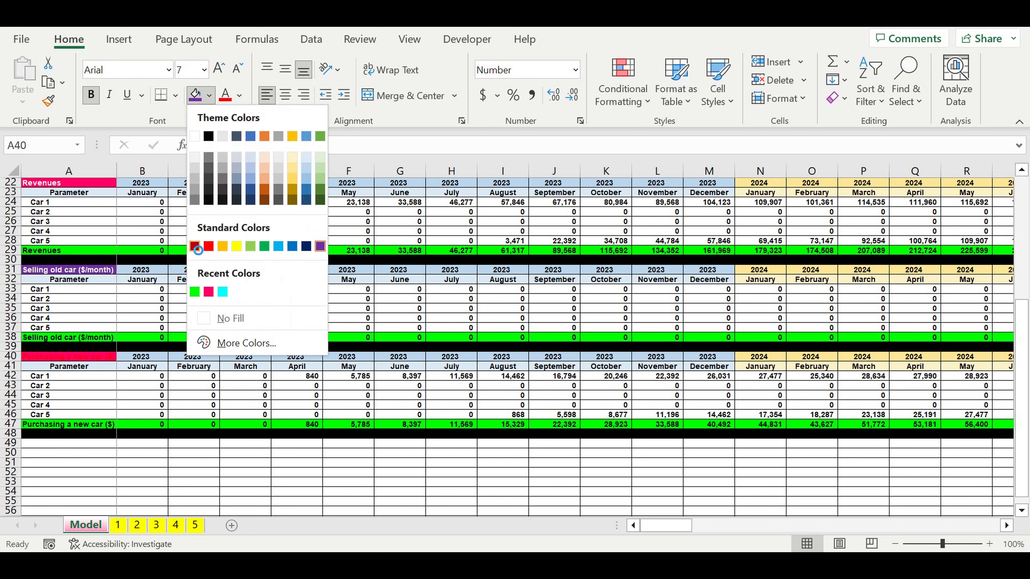
pyautogui.click(195, 248)
pyautogui.click(239, 96)
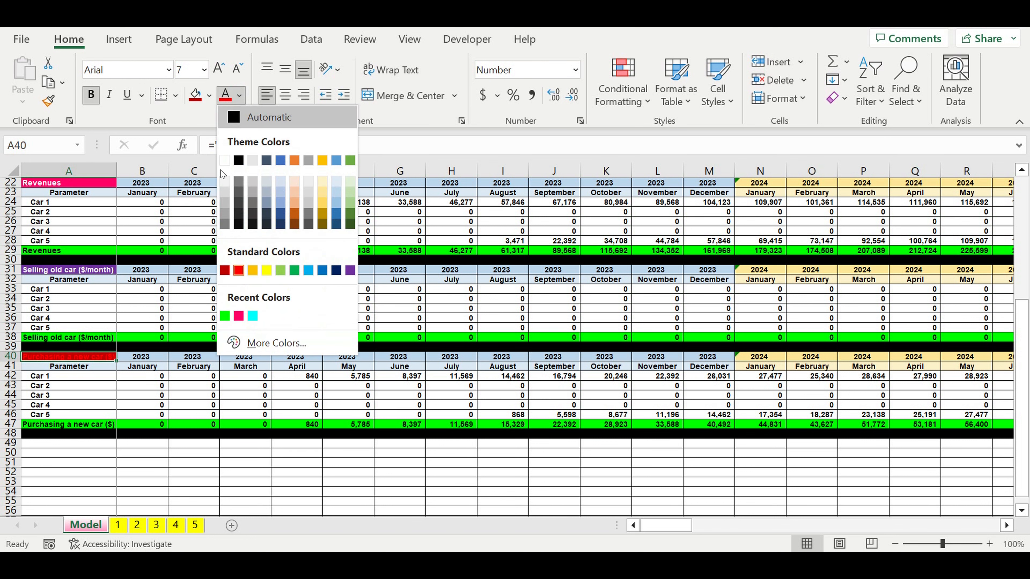
pyautogui.click(225, 161)
pyautogui.click(198, 388)
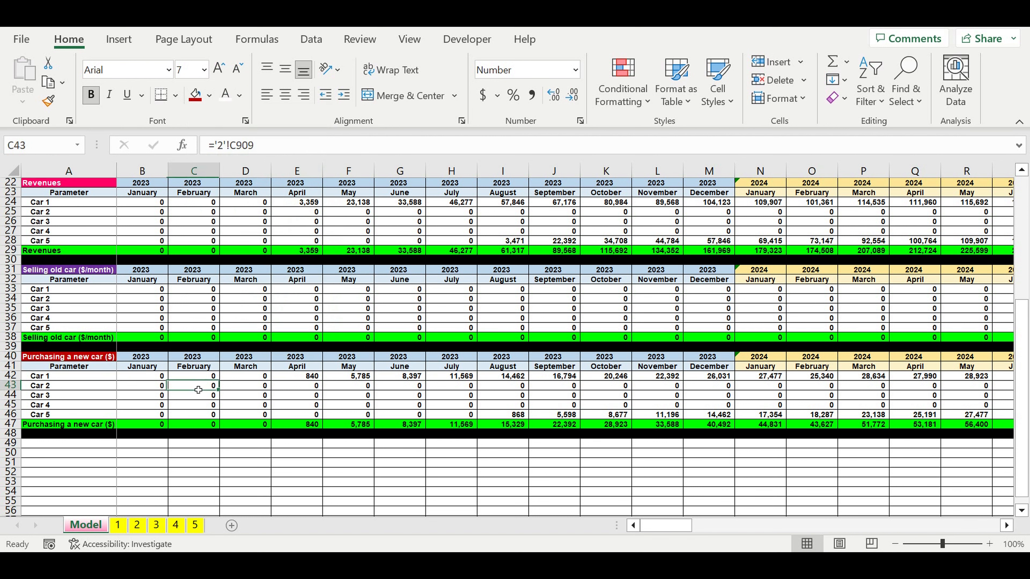
pyautogui.click(76, 426)
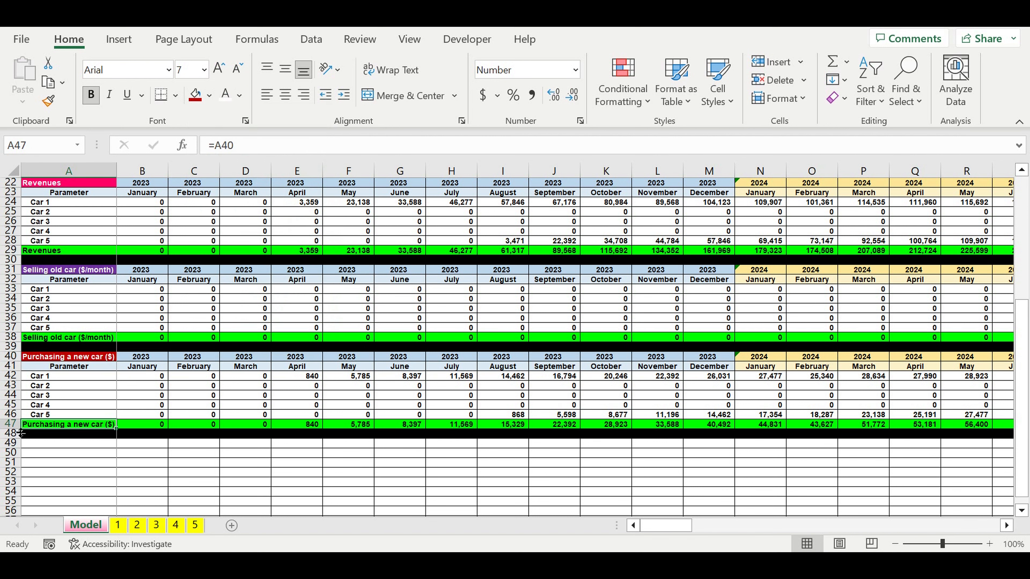
# Link Car 1's January purchase cell B42 to sheet 1 with ='1'!B901, and copy the formula text for reuse.
pyautogui.click(132, 377)
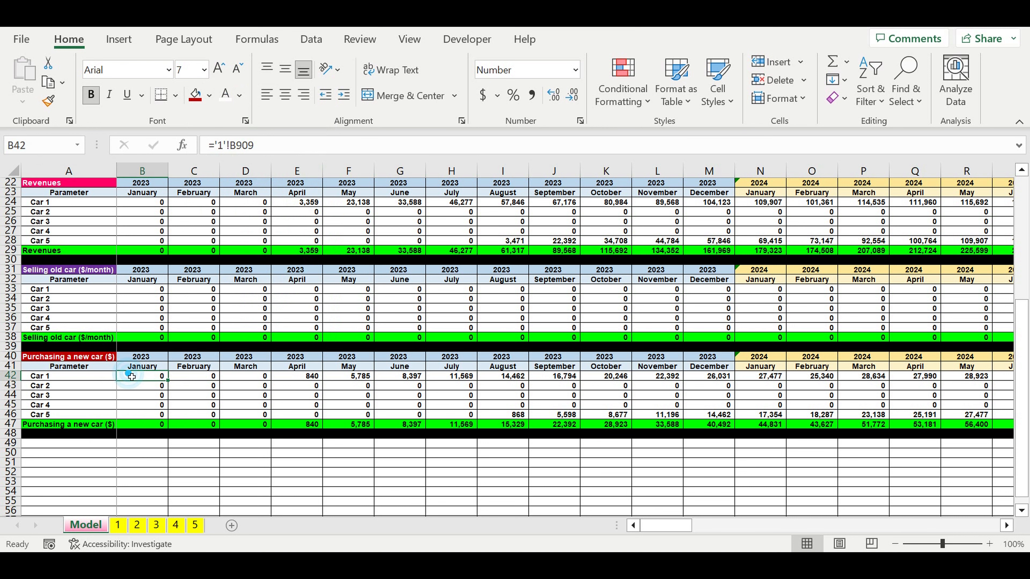
pyautogui.write('=')
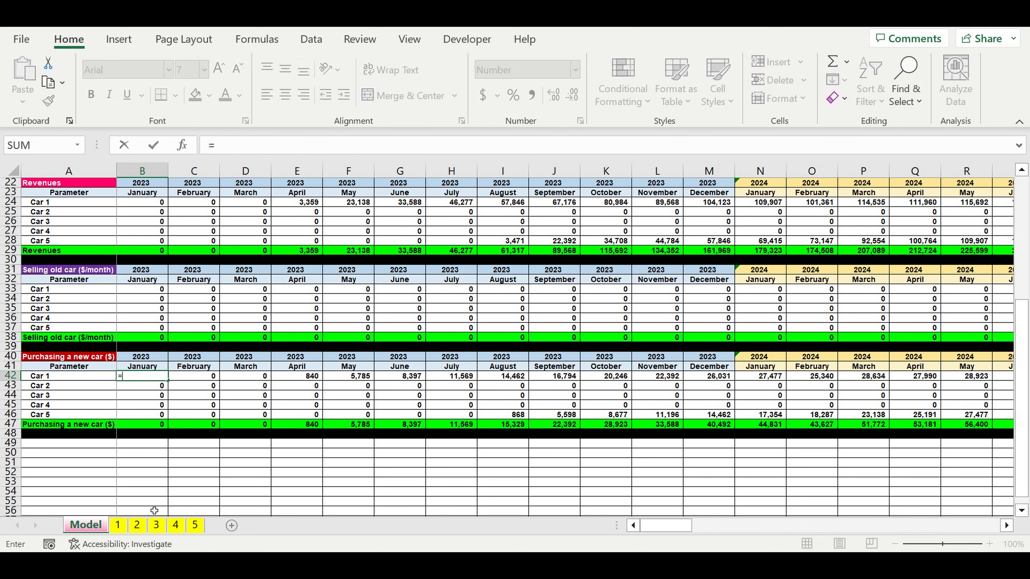
pyautogui.click(118, 527)
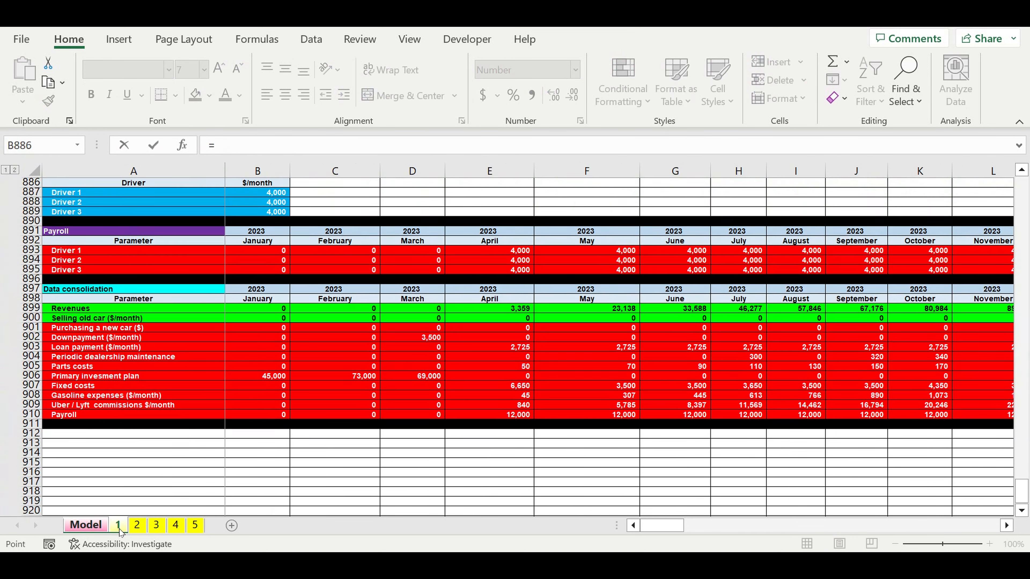
pyautogui.click(252, 330)
pyautogui.moveTo(209, 146); pyautogui.dragTo(268, 146)
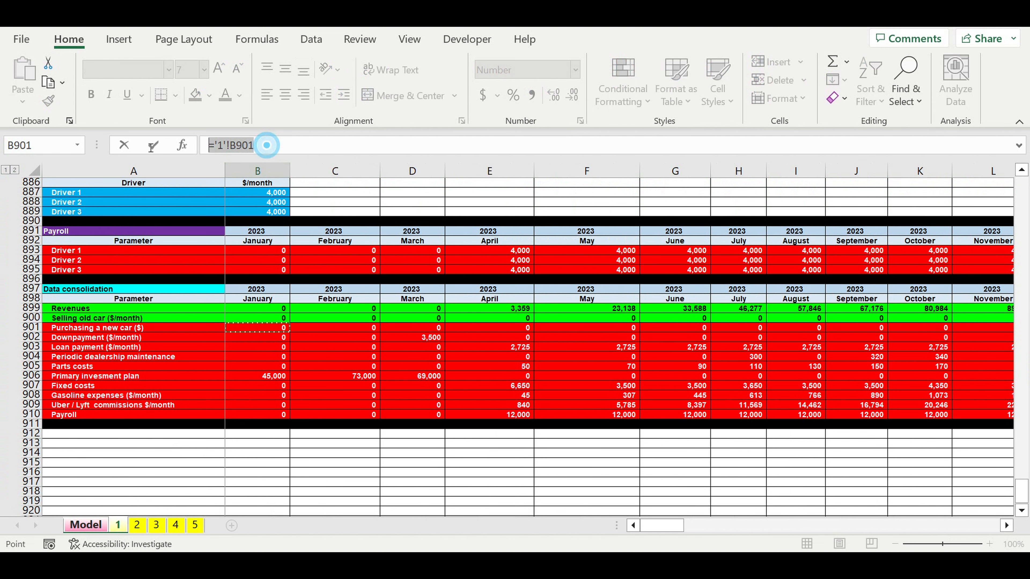
pyautogui.hotkey('ctrl', 'c')
pyautogui.press('Return')
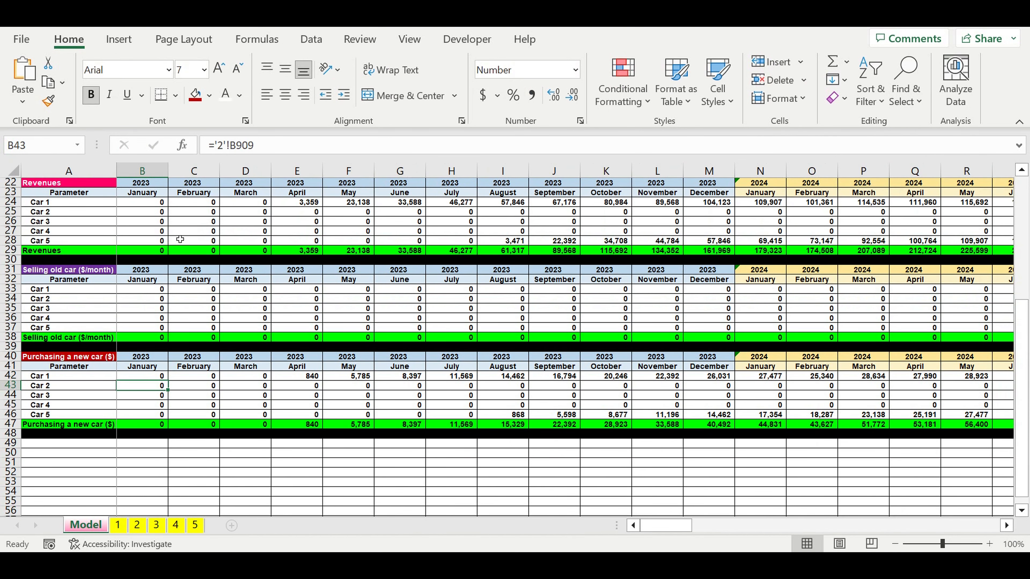
# Replace the Car 2 and Car 3 January purchase formulas with ='2'!B901 in B43 and ='3'!B901 in B44.
pyautogui.moveTo(260, 150); pyautogui.dragTo(122, 148)
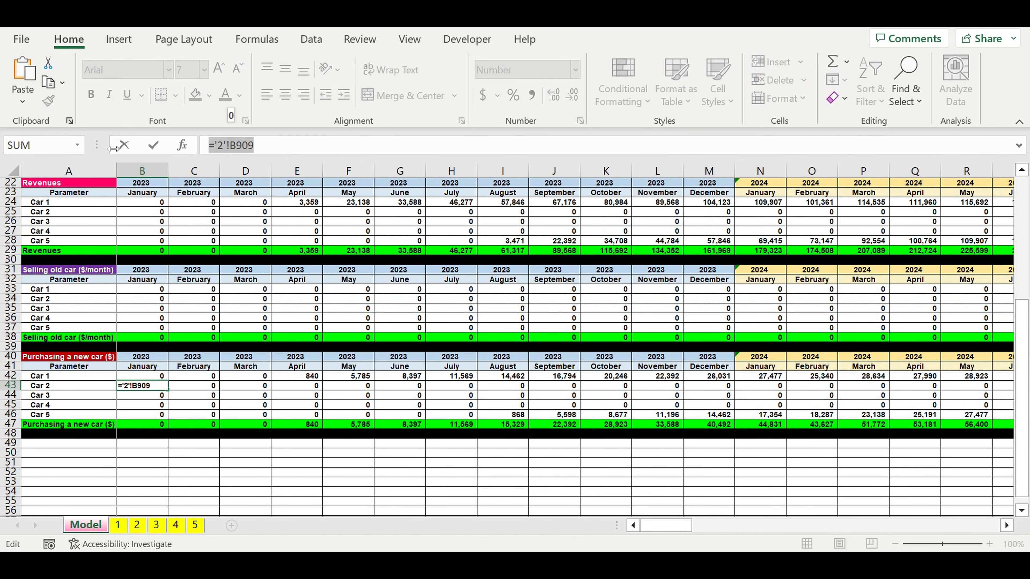
pyautogui.hotkey('ctrl', 'v')
pyautogui.moveTo(224, 148); pyautogui.dragTo(218, 146)
pyautogui.write('2')
pyautogui.press('Return')
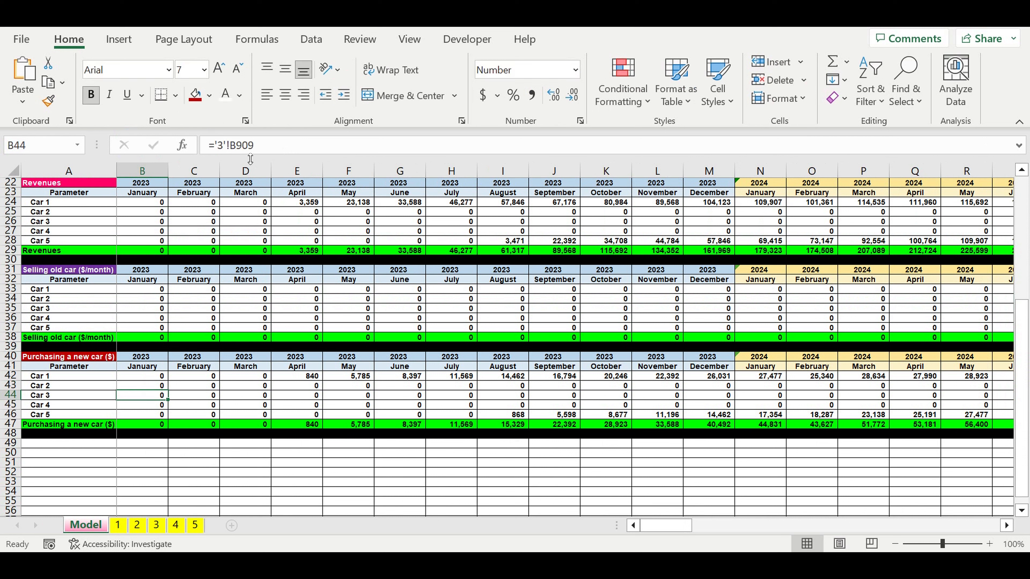
pyautogui.moveTo(278, 148); pyautogui.dragTo(166, 146)
pyautogui.hotkey('ctrl', 'v')
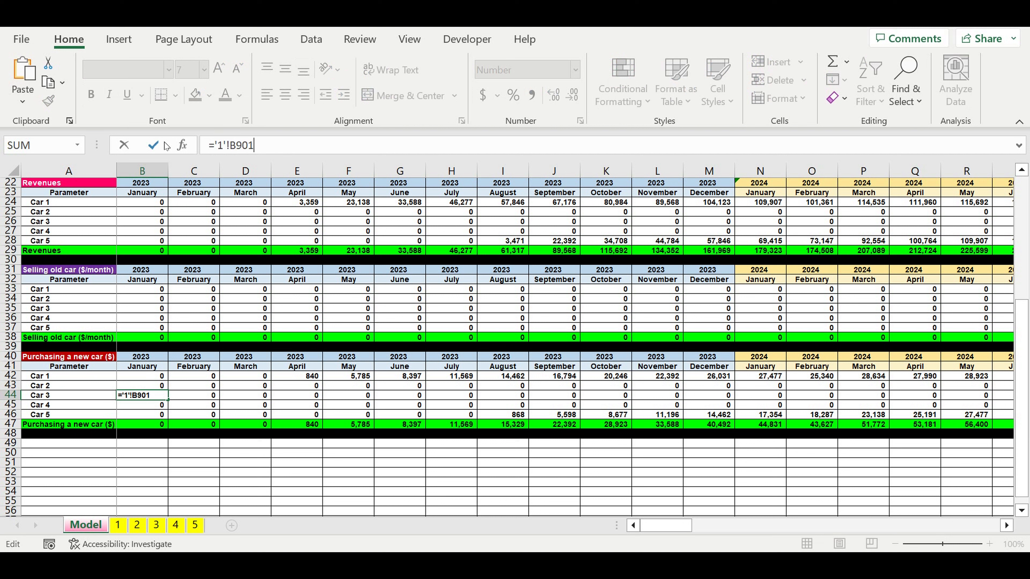
pyautogui.write('3')
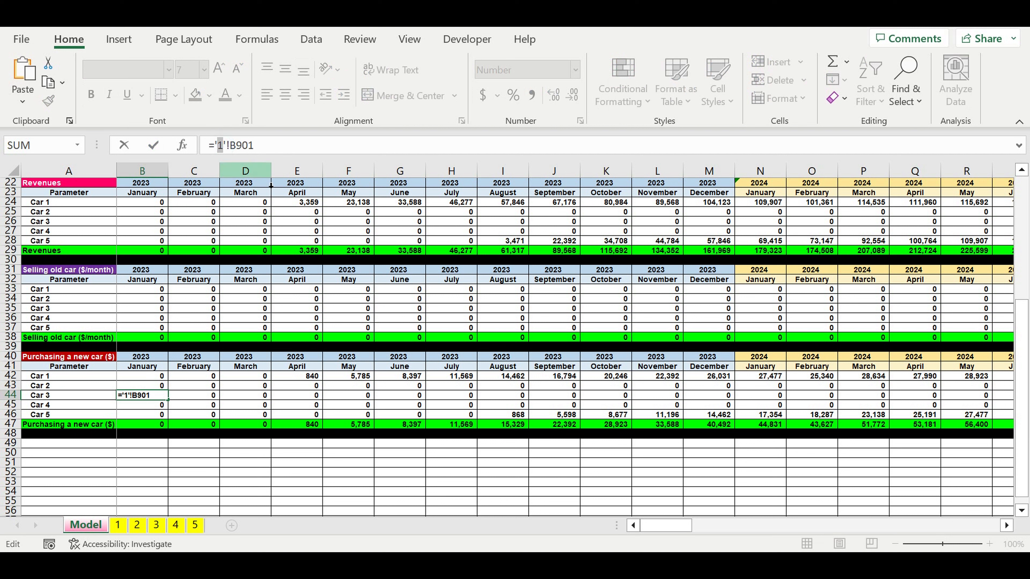
pyautogui.press('Return')
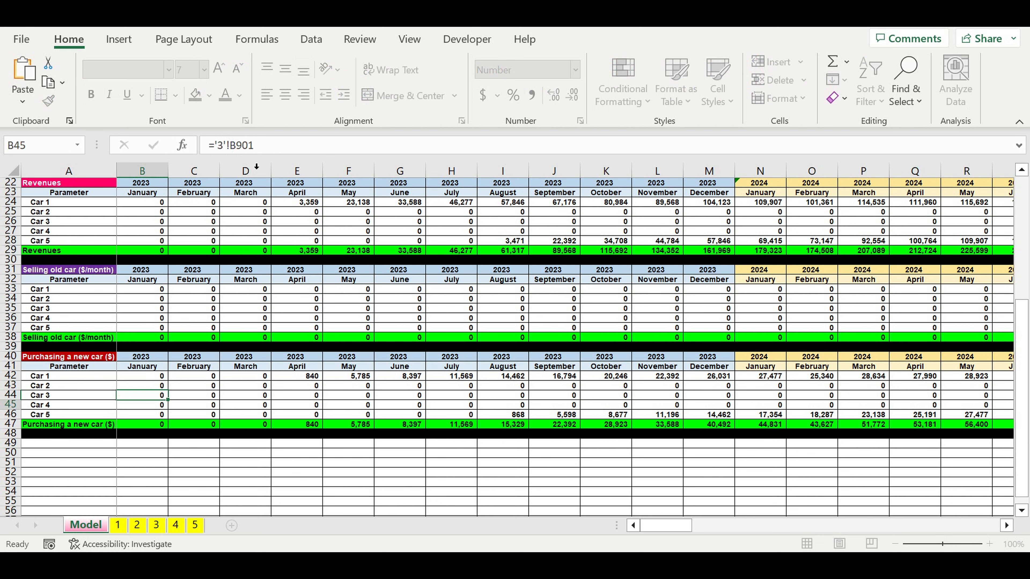
# Replace the Car 4 and Car 5 January purchase formulas with ='4'!B901 in B45 and ='5'!B901 in B46.
pyautogui.moveTo(258, 146); pyautogui.dragTo(196, 146)
pyautogui.hotkey('ctrl', 'v')
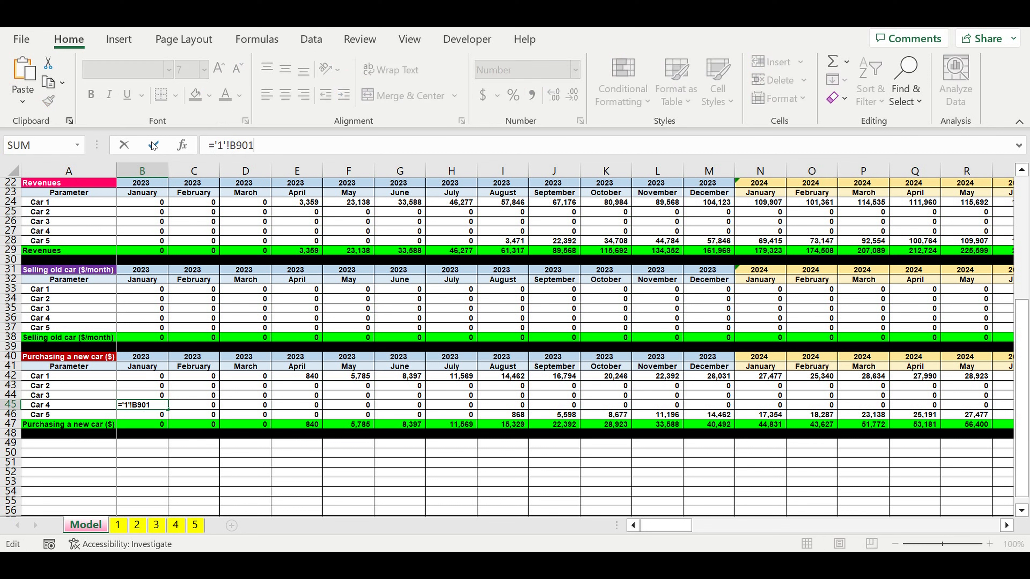
pyautogui.moveTo(224, 146); pyautogui.dragTo(217, 146)
pyautogui.write('4')
pyautogui.press('Return')
pyautogui.moveTo(257, 147); pyautogui.dragTo(208, 146)
pyautogui.hotkey('ctrl', 'v')
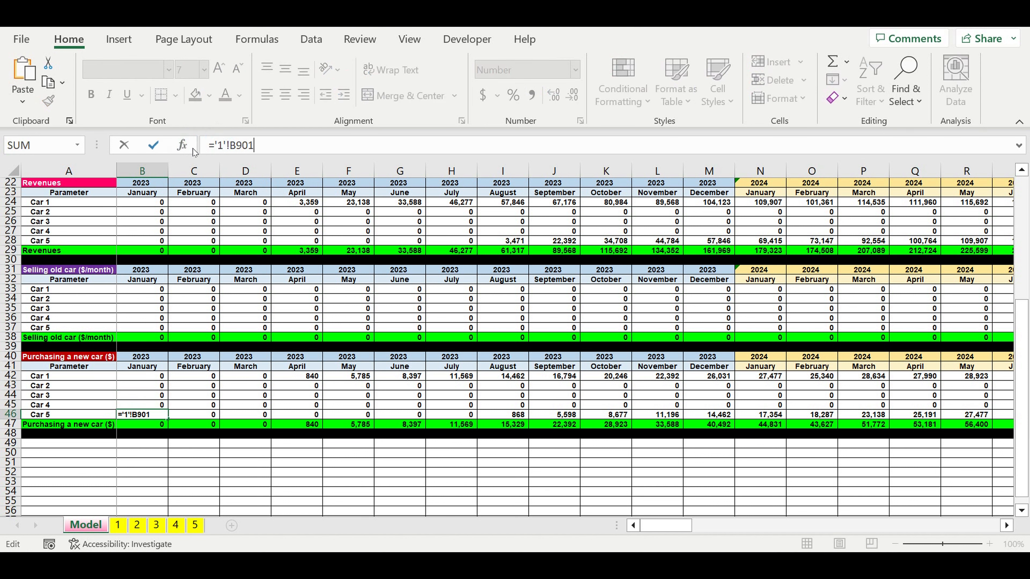
pyautogui.click(223, 147)
pyautogui.write('5')
pyautogui.press('Return')
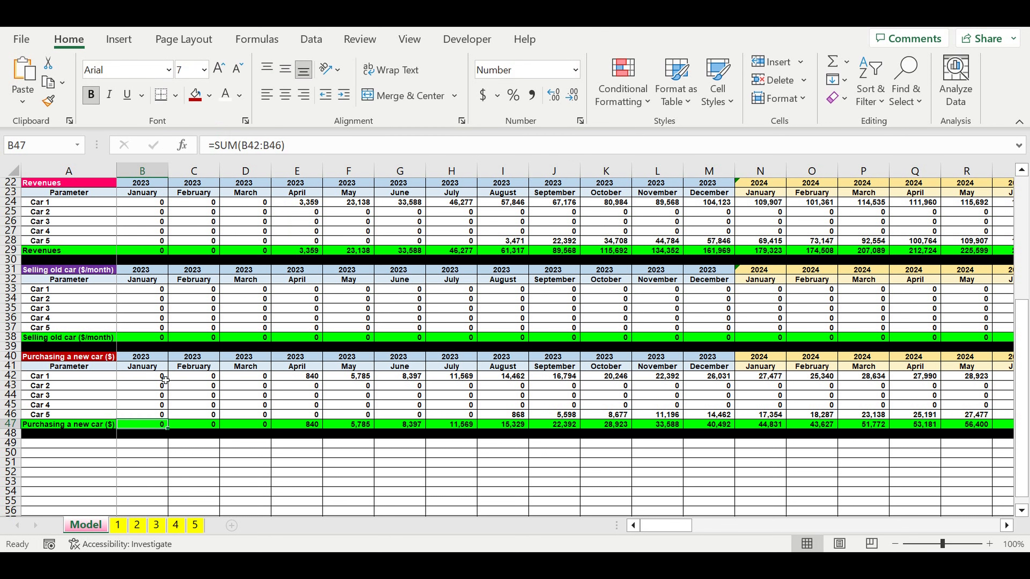
# Fill the Purchasing a new car formulas in B42:B46 across all months through column DQ.
pyautogui.moveTo(165, 379); pyautogui.dragTo(891, 313)
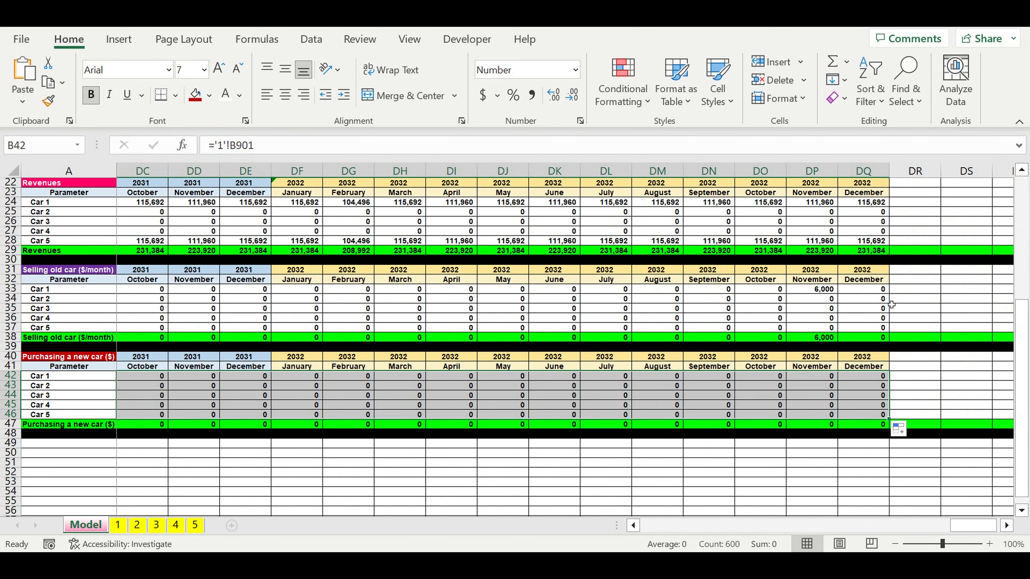
pyautogui.moveTo(978, 527); pyautogui.dragTo(664, 527)
pyautogui.click(212, 414)
pyautogui.click(97, 359)
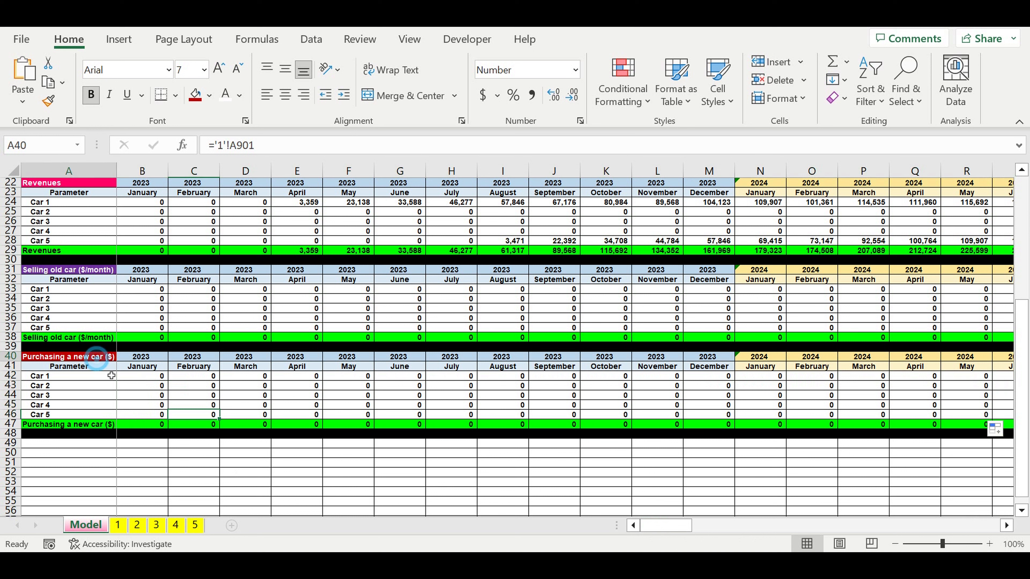
# Format the Purchasing a new car ($) total in row 47 with white text and a red fill.
pyautogui.click(9, 424)
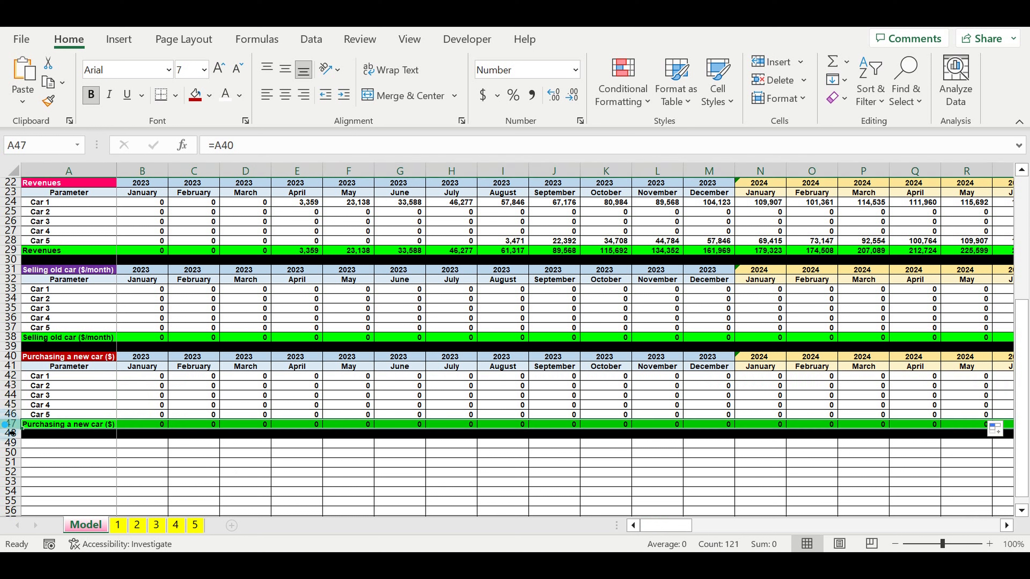
pyautogui.click(225, 94)
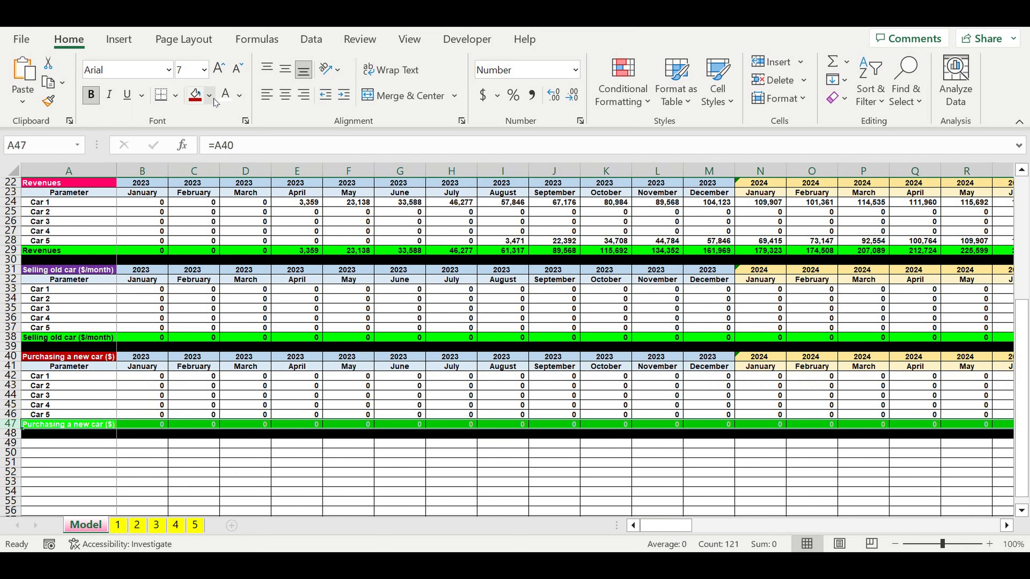
pyautogui.click(211, 96)
pyautogui.click(210, 246)
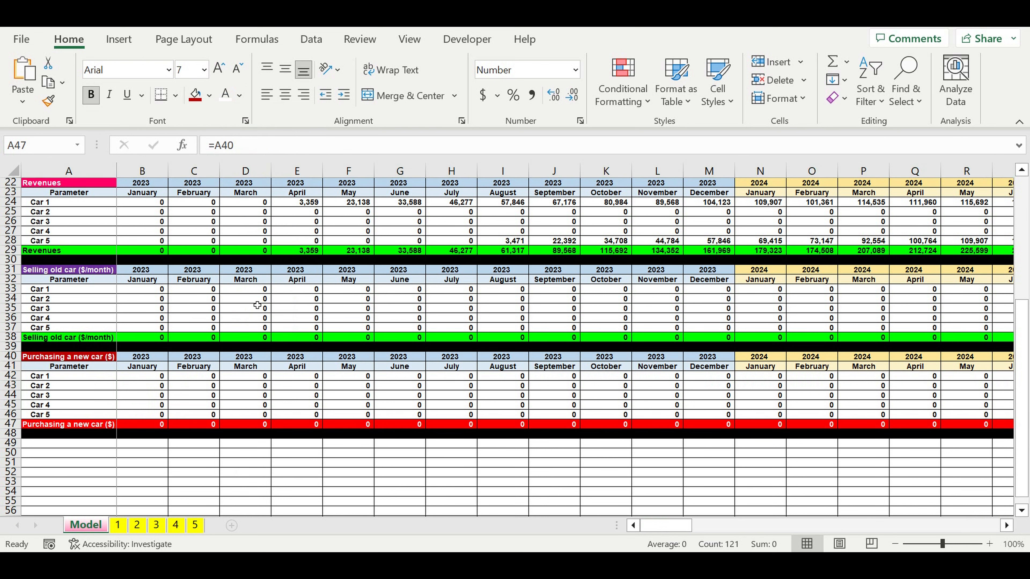
pyautogui.click(310, 378)
pyautogui.click(364, 406)
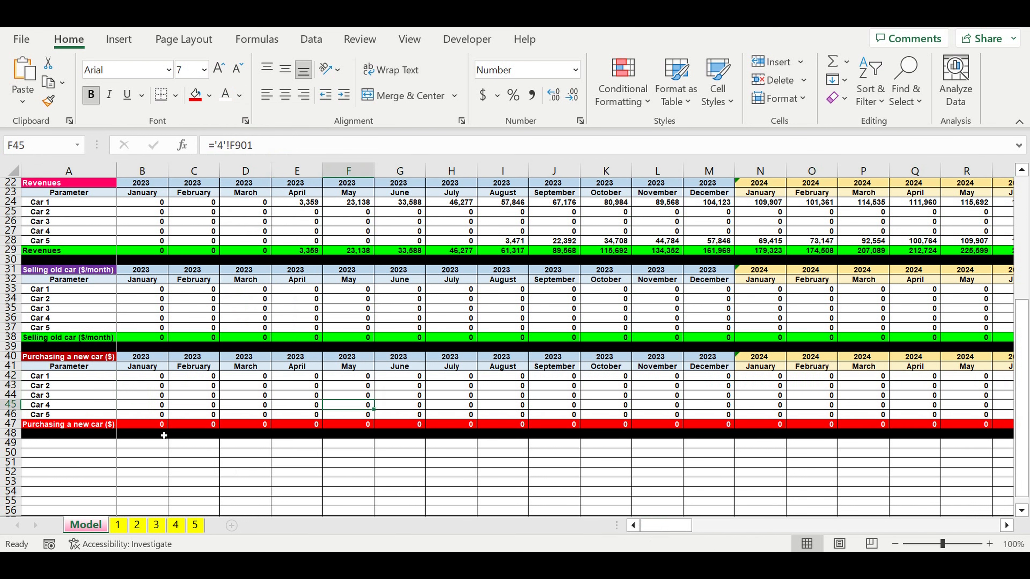
# Find the Type of car financing setting on sheet 1 and copy its selector cell B164.
pyautogui.click(117, 524)
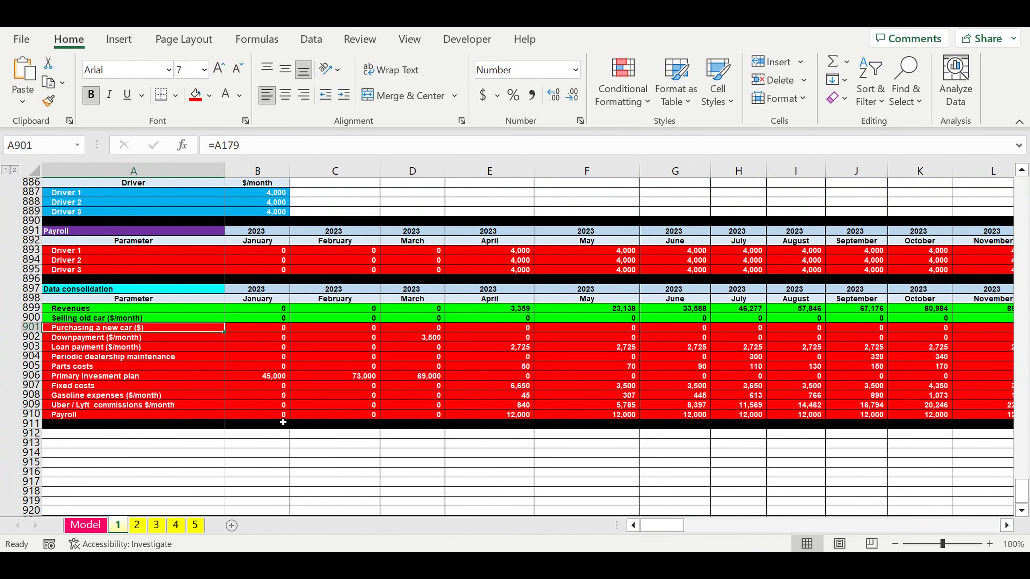
pyautogui.scroll(19, 298, 392)
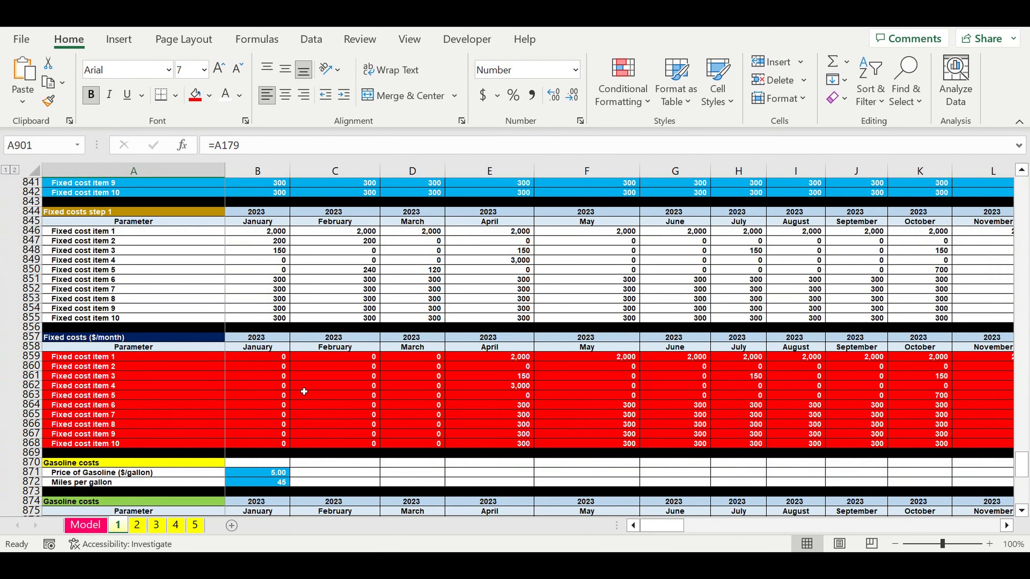
pyautogui.scroll(20, 304, 388)
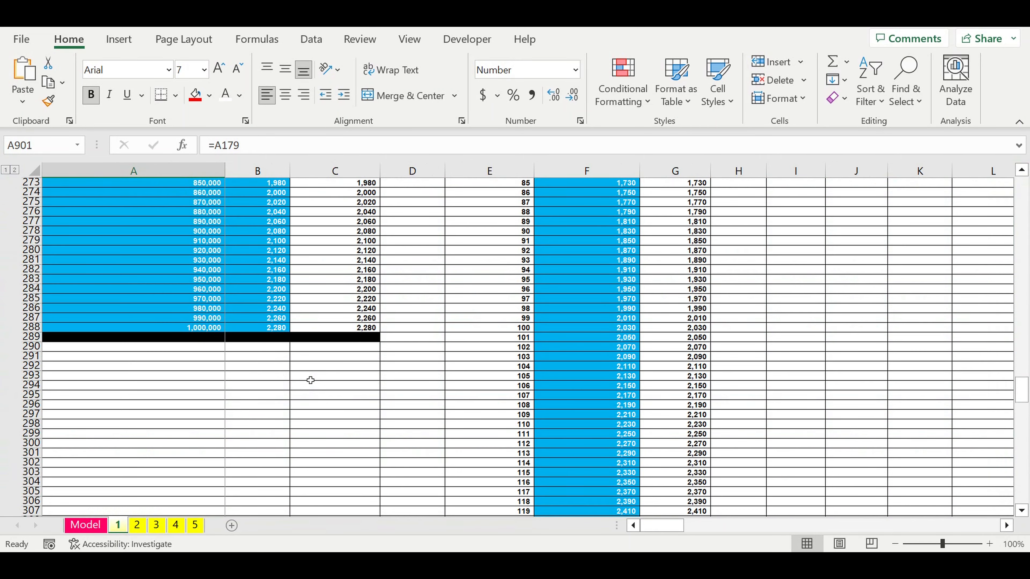
pyautogui.scroll(20, 311, 380)
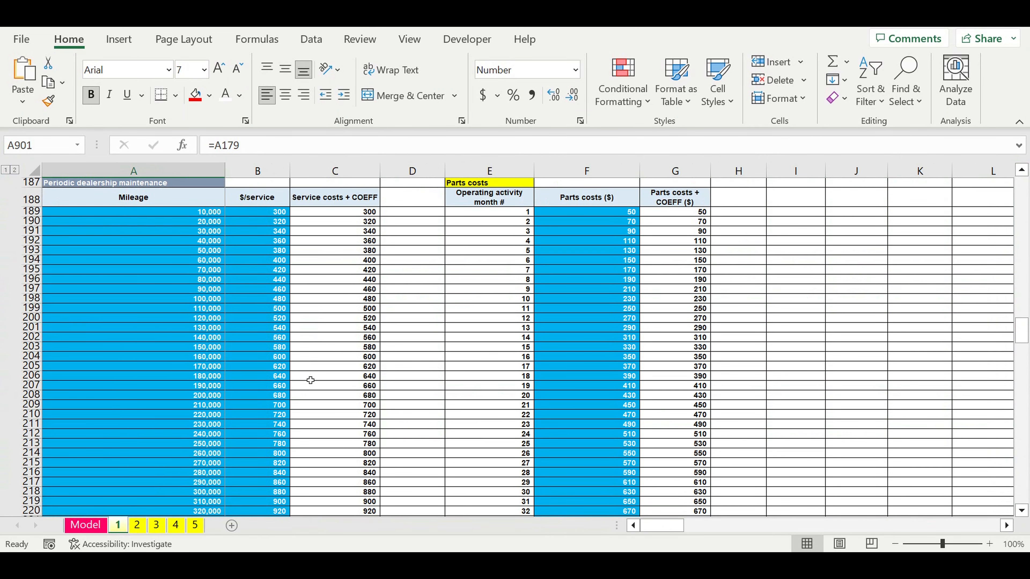
pyautogui.scroll(11, 310, 380)
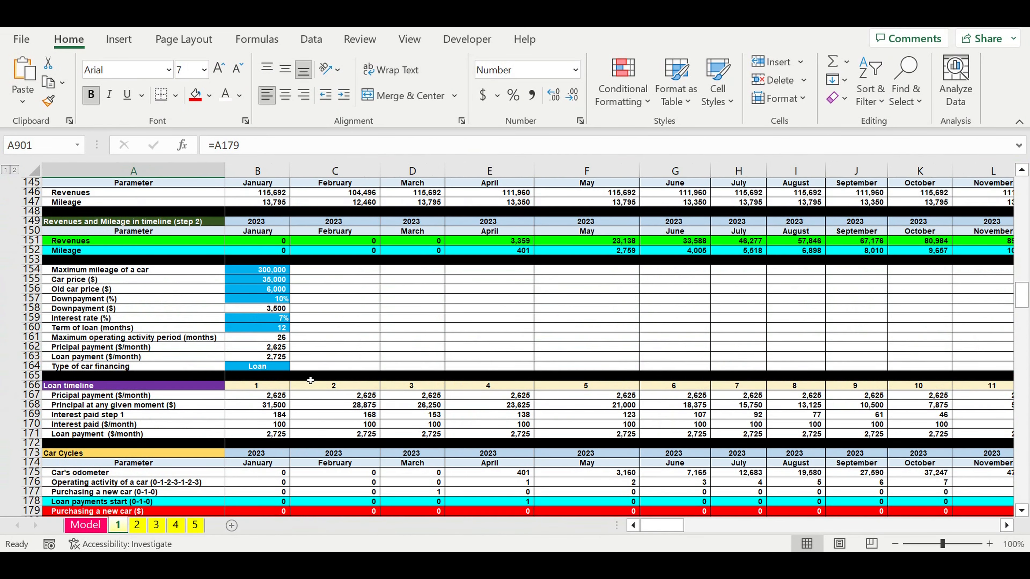
pyautogui.scroll(1, 342, 322)
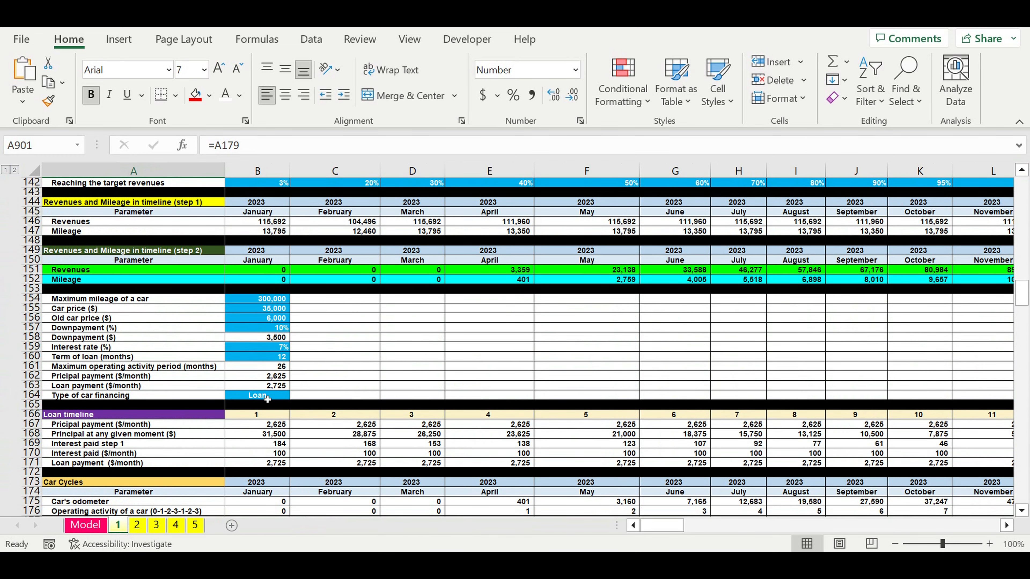
pyautogui.click(266, 400)
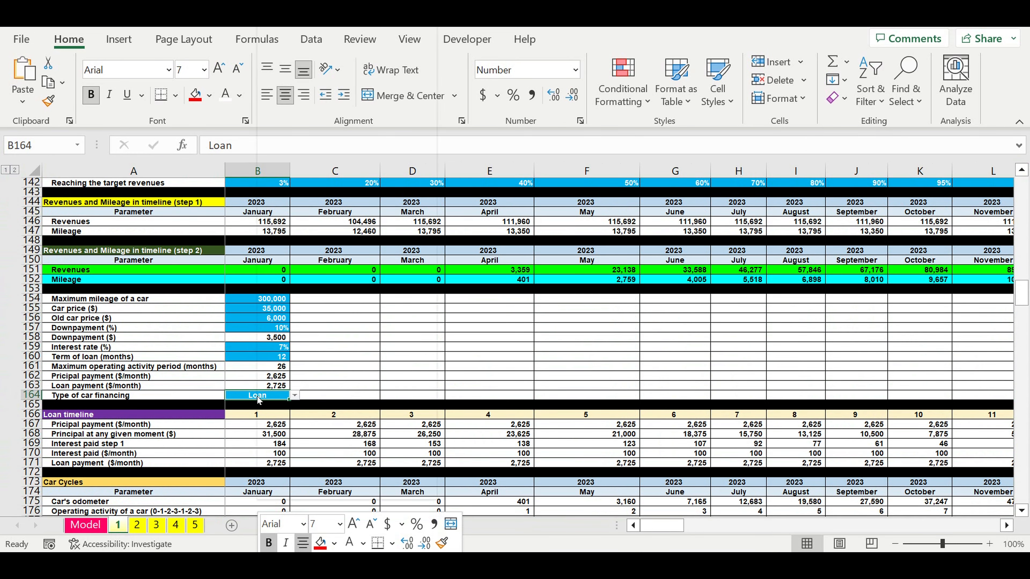
pyautogui.rightClick(260, 399)
pyautogui.click(302, 65)
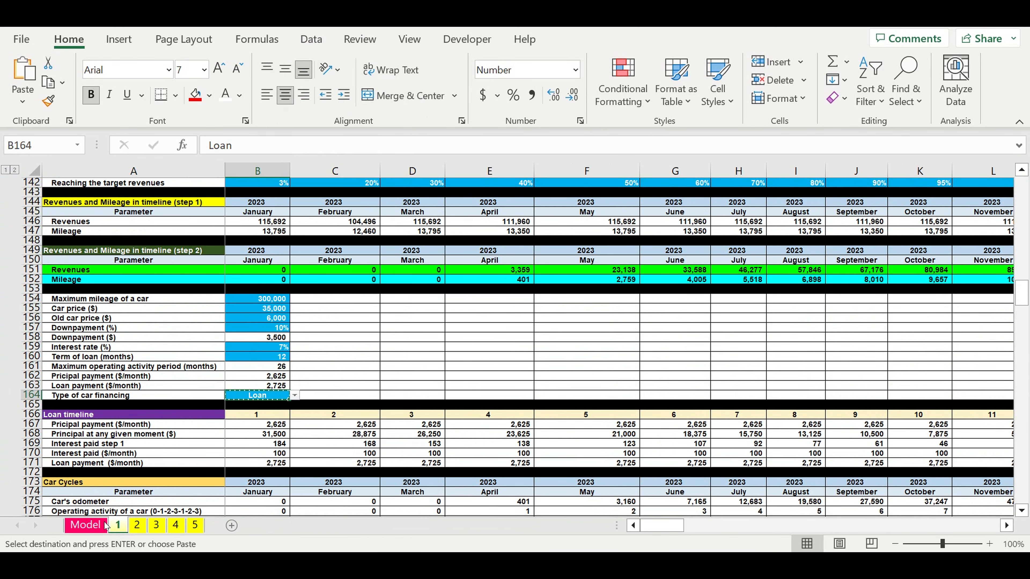
# Paste the copied financing selector into F16 on the Model sheet, beside Car 1's start month, and check its list of options.
pyautogui.click(85, 525)
pyautogui.scroll(7, 491, 375)
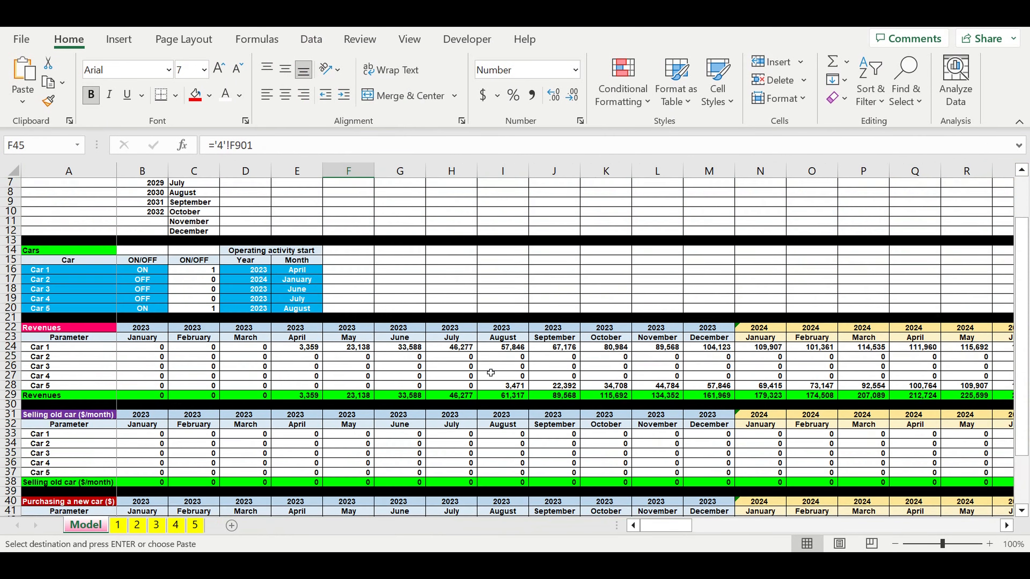
pyautogui.click(346, 332)
pyautogui.hotkey('ctrl', 'v')
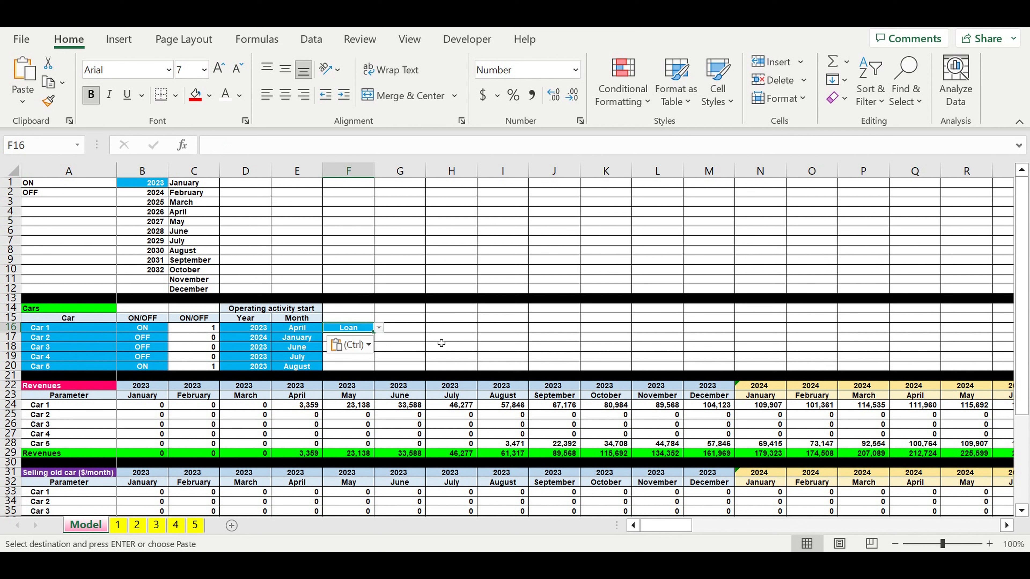
pyautogui.click(379, 328)
pyautogui.click(378, 328)
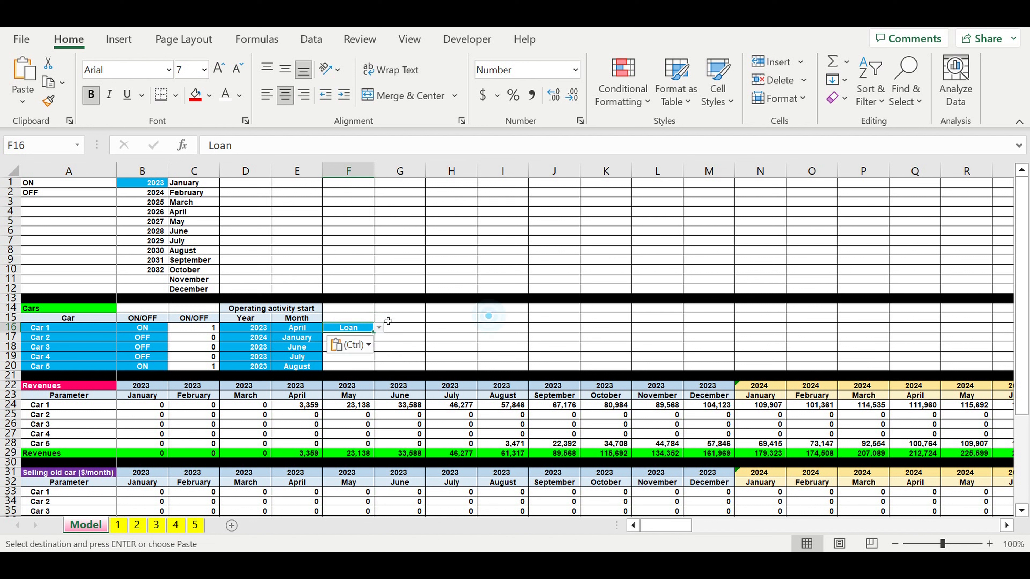
# Set the F16 dropdown's list source to ='1'!$F$1:$F$2 and fill the financing selector down through F20.
pyautogui.click(311, 39)
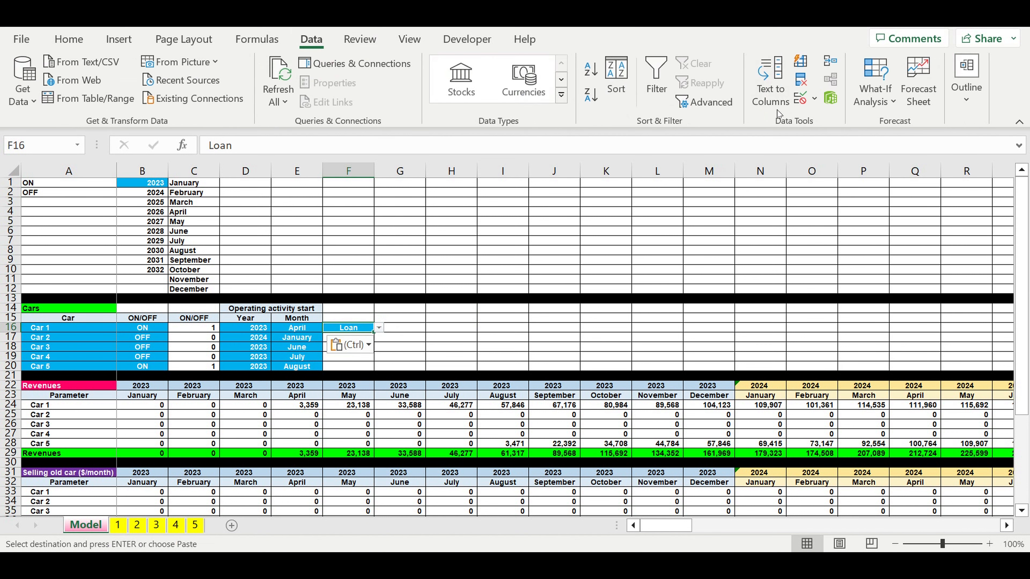
pyautogui.click(814, 98)
pyautogui.click(829, 121)
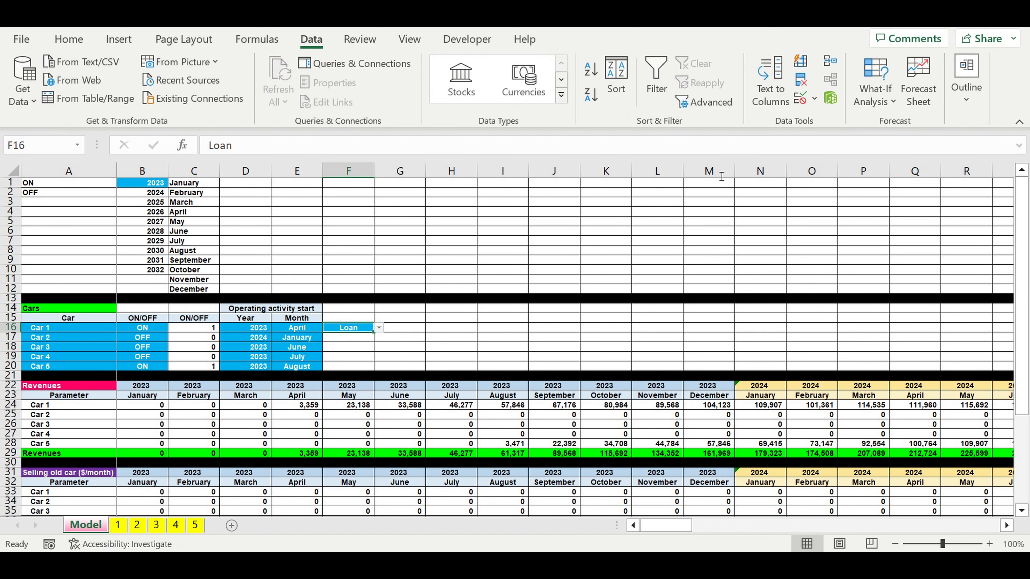
pyautogui.click(749, 164)
pyautogui.click(118, 525)
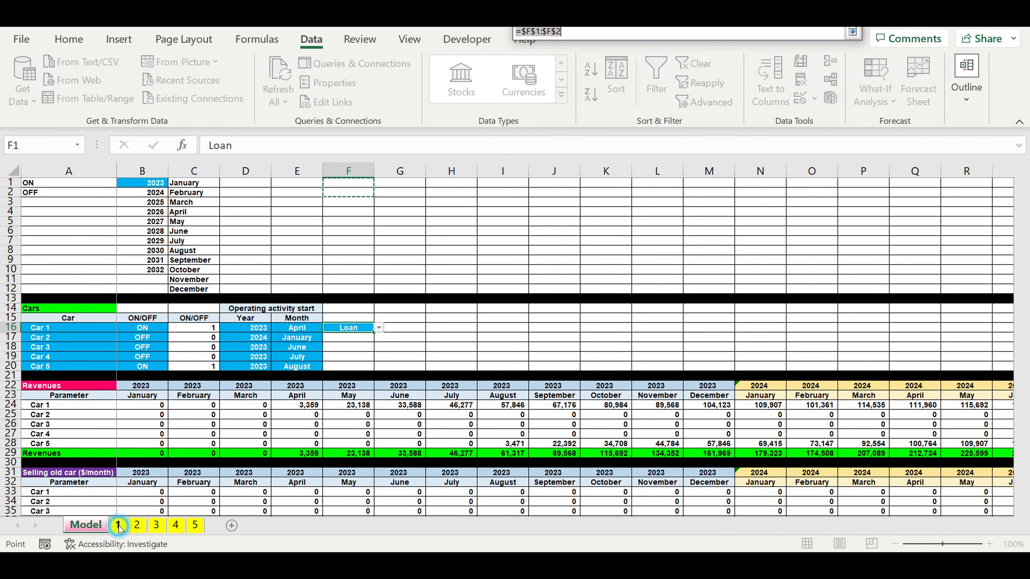
pyautogui.moveTo(1027, 292); pyautogui.dragTo(1024, 124)
pyautogui.moveTo(555, 186); pyautogui.dragTo(604, 193)
pyautogui.press('Return')
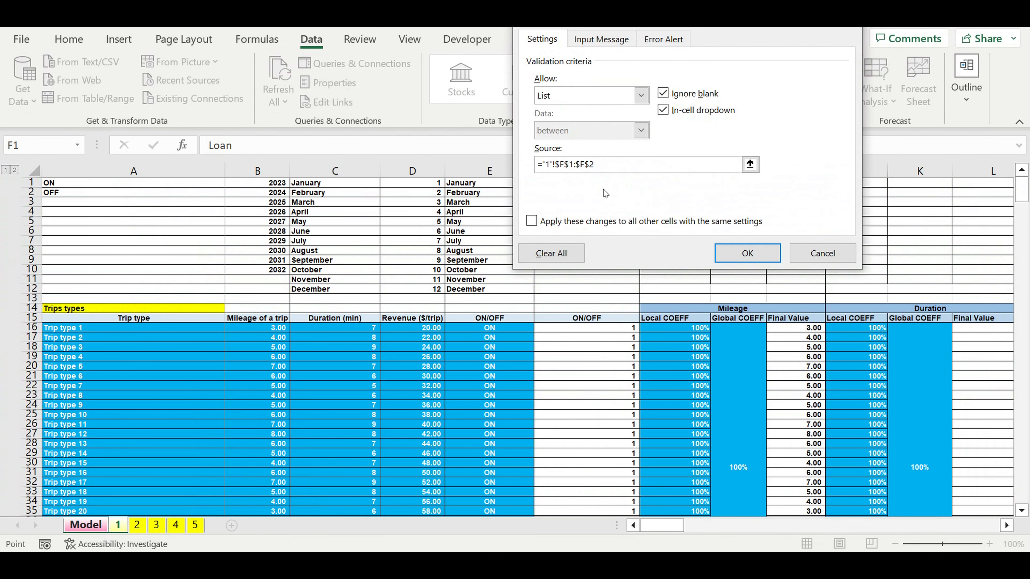
pyautogui.click(747, 253)
pyautogui.click(380, 328)
pyautogui.click(381, 329)
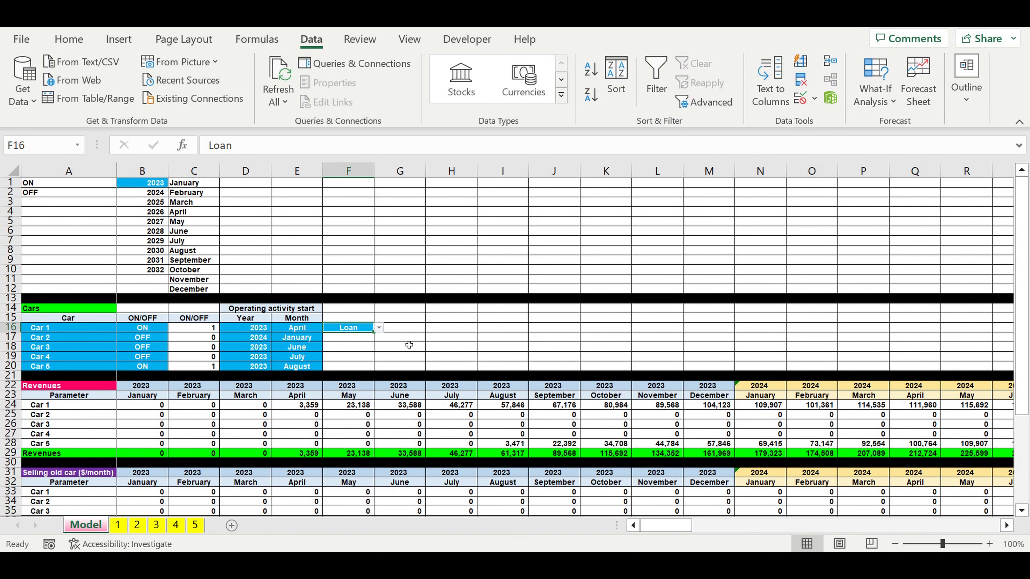
pyautogui.moveTo(377, 336); pyautogui.dragTo(381, 368)
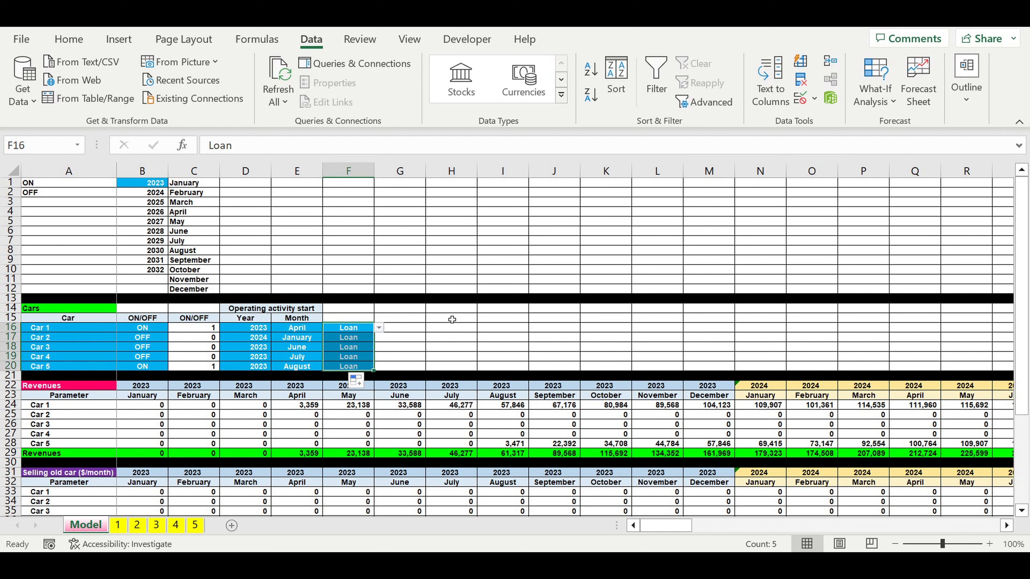
pyautogui.click(452, 320)
# Head column F with Financing type in F15, matching the neighbouring header's format, and widen the column to fit the text.
pyautogui.click(317, 321)
pyautogui.moveTo(323, 324); pyautogui.dragTo(359, 322)
pyautogui.click(365, 319)
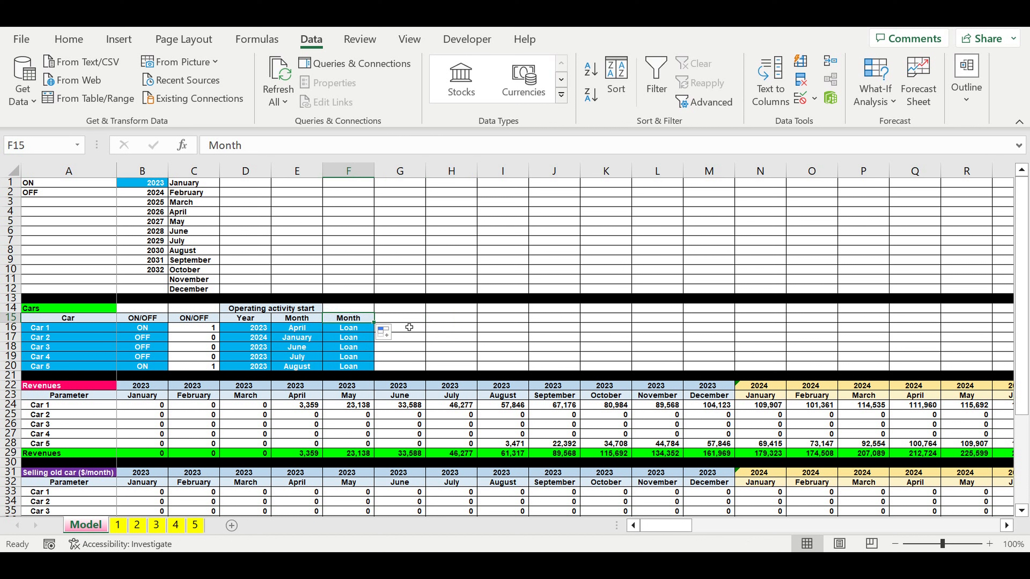
pyautogui.write('Financing type')
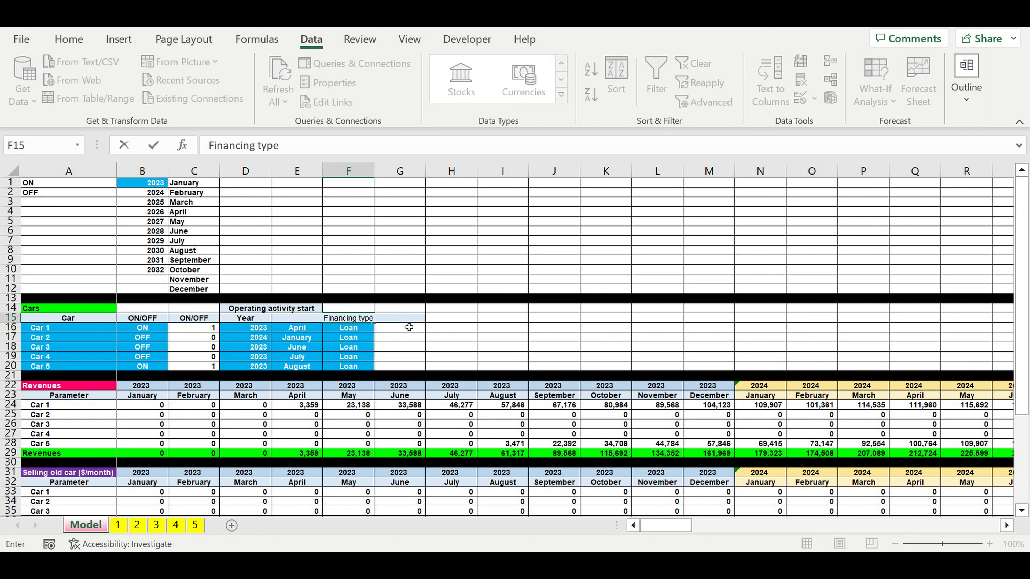
pyautogui.press('Return')
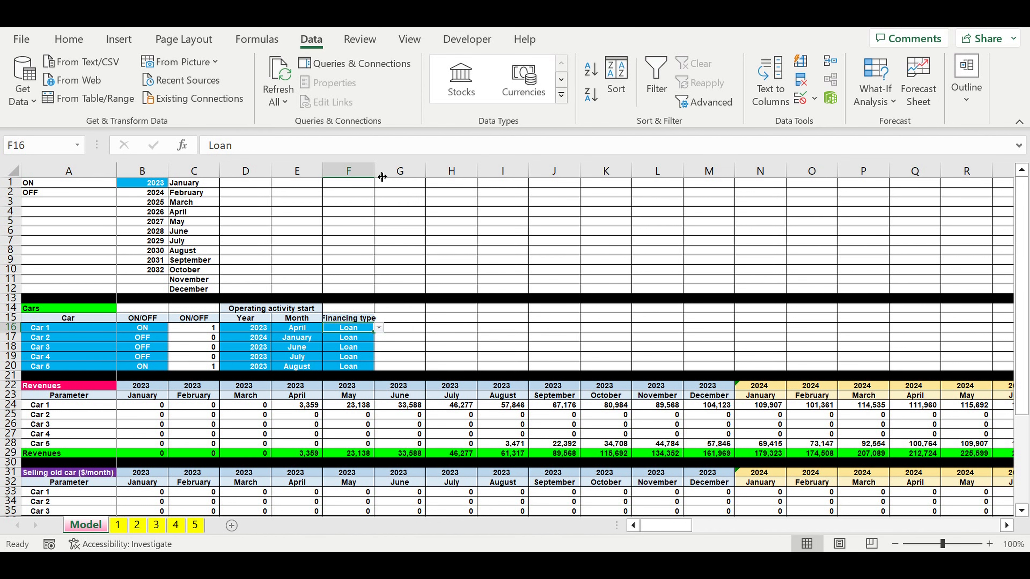
pyautogui.moveTo(381, 177); pyautogui.dragTo(390, 177)
pyautogui.click(457, 270)
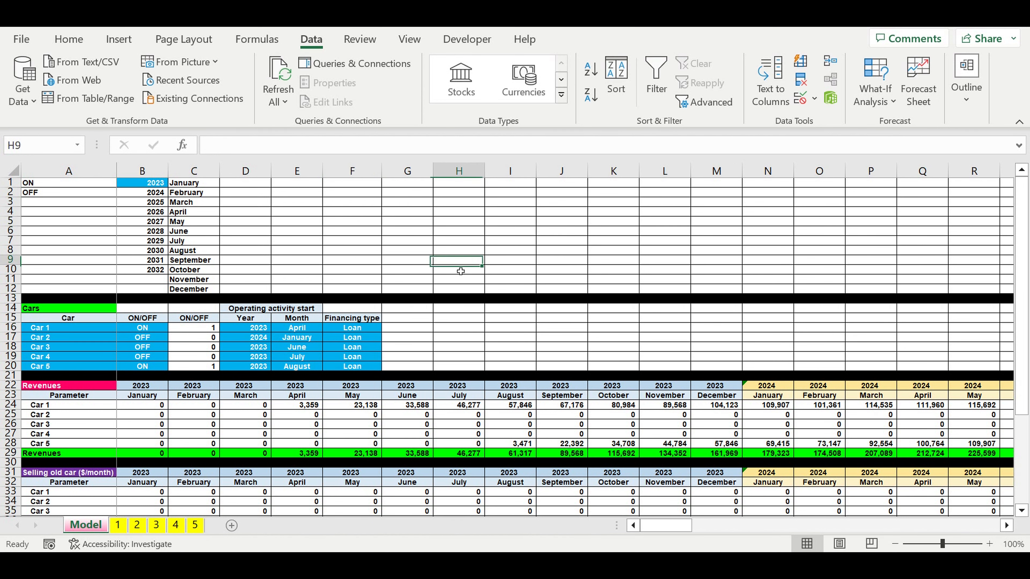
# Examine the Purchasing a new car ($) formulas on the Model sheet and their source row 901 on sheet 1.
pyautogui.click(355, 321)
pyautogui.scroll(-9, 210, 400)
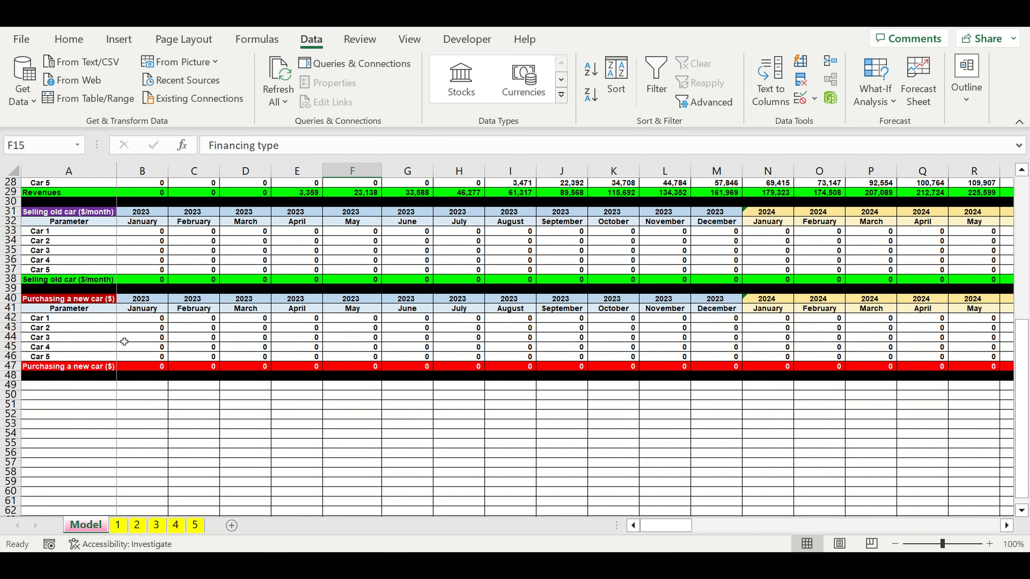
pyautogui.click(124, 341)
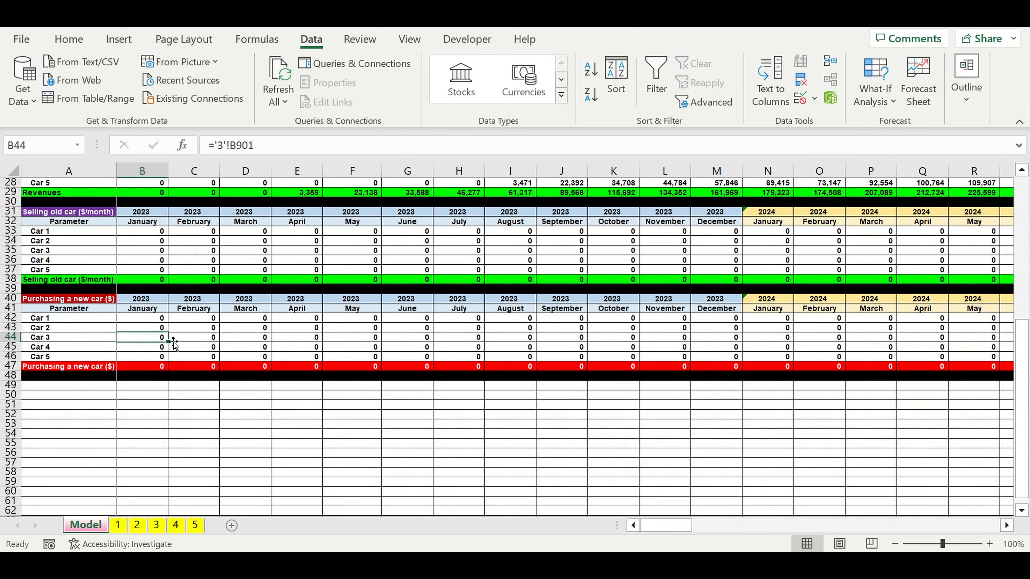
pyautogui.click(211, 339)
pyautogui.click(282, 338)
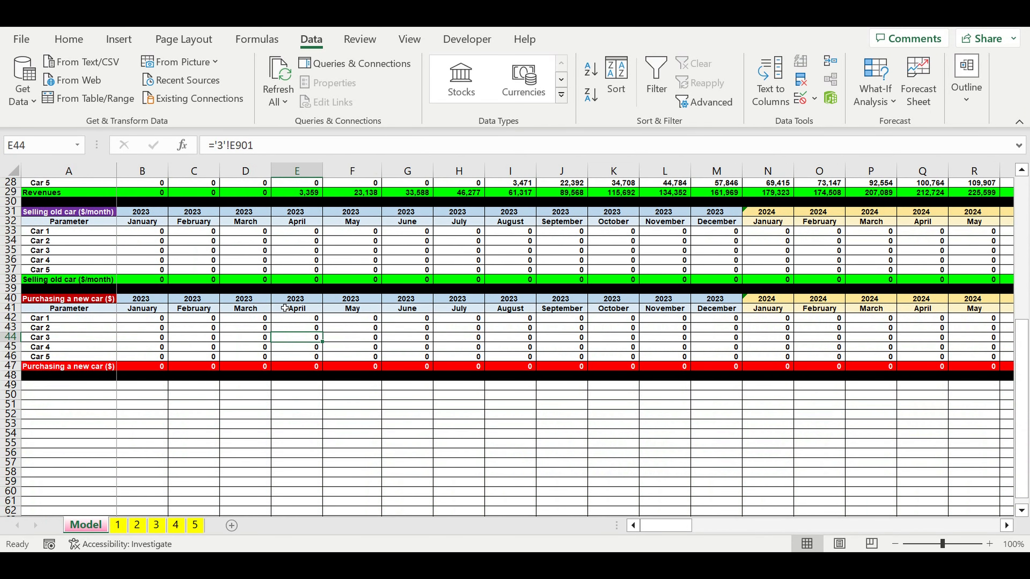
pyautogui.click(141, 318)
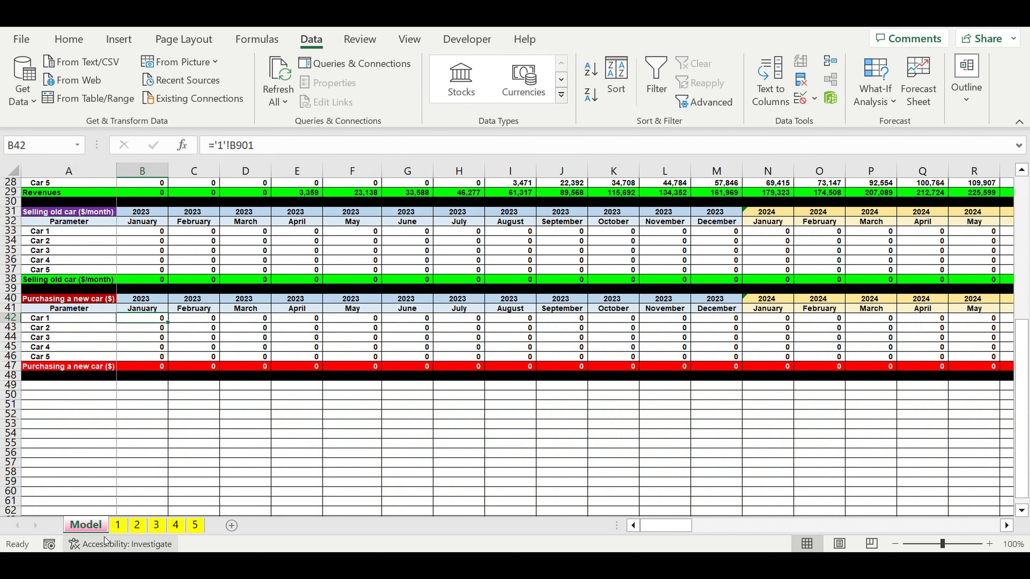
pyautogui.click(118, 524)
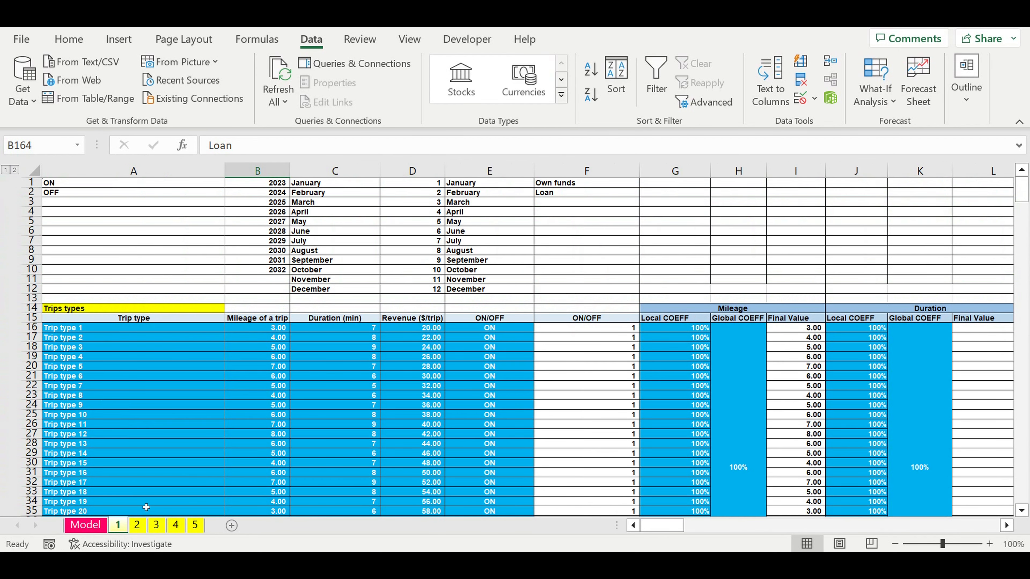
pyautogui.moveTo(1021, 190); pyautogui.dragTo(1021, 492)
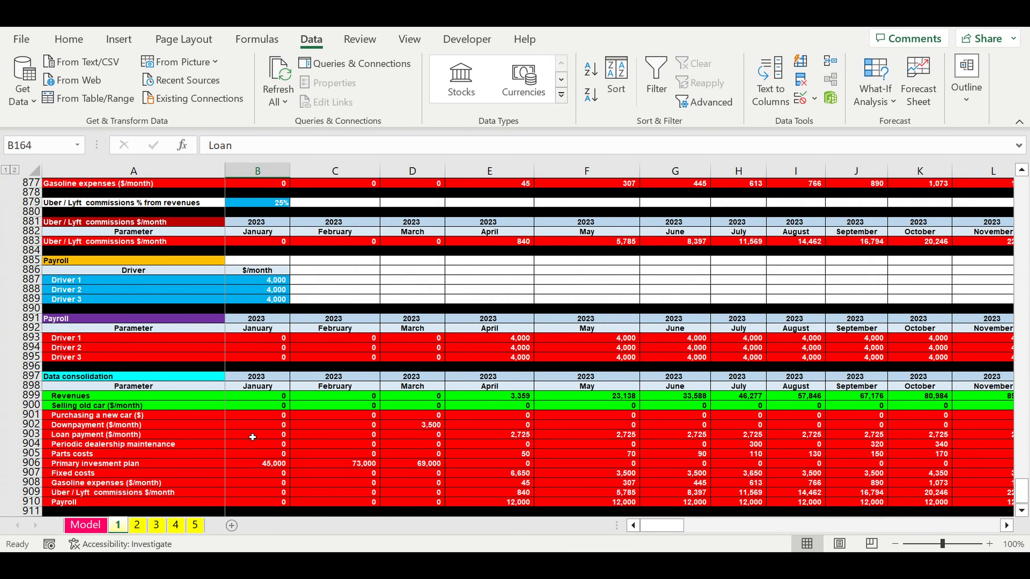
pyautogui.click(29, 415)
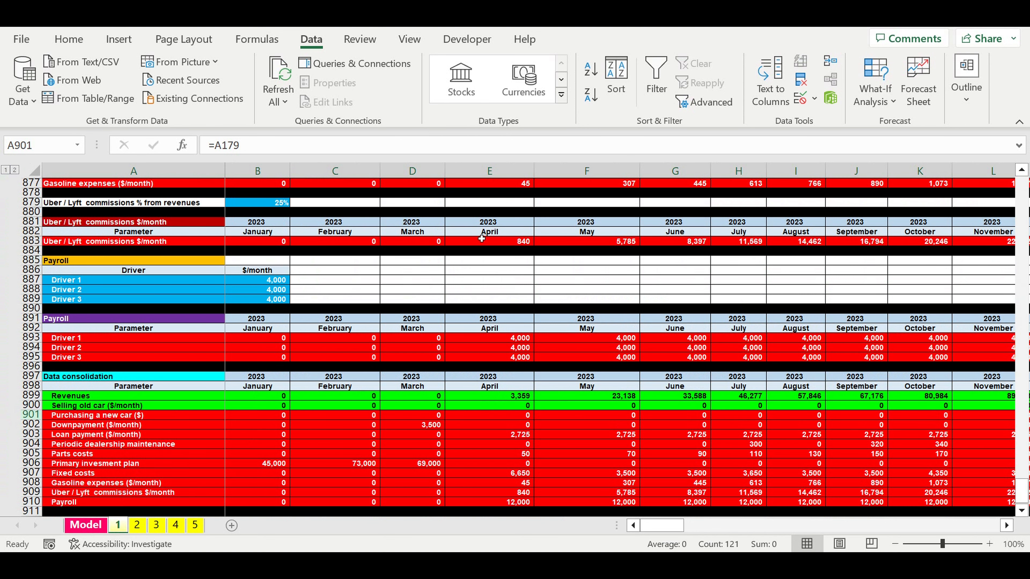
# Check the Model sheet's Purchasing a new car ($) formulas for each car in B42:B46 and F42:F46, plus the total in F47.
pyautogui.click(85, 525)
pyautogui.press('Down')
pyautogui.press('Down')
pyautogui.press('Down')
pyautogui.press('Down')
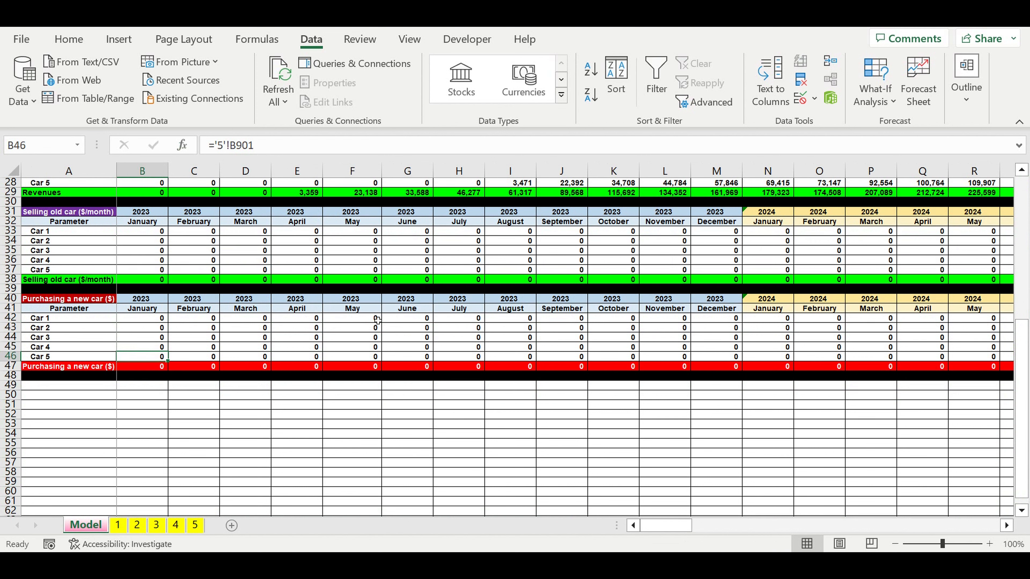
pyautogui.click(377, 319)
pyautogui.press('Down')
pyautogui.press('Down')
pyautogui.press('Down')
pyautogui.press('Down')
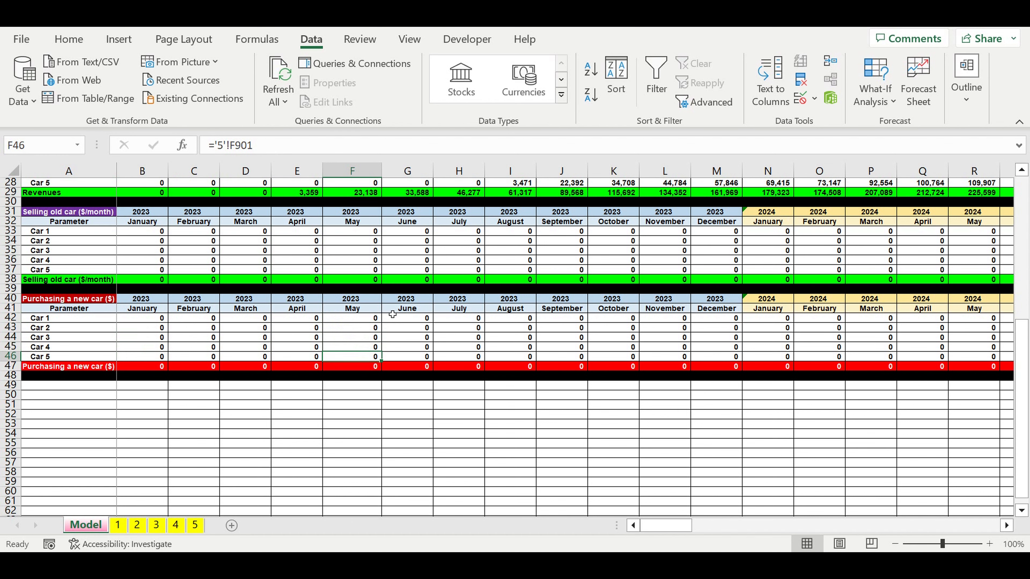
pyautogui.press('Down')
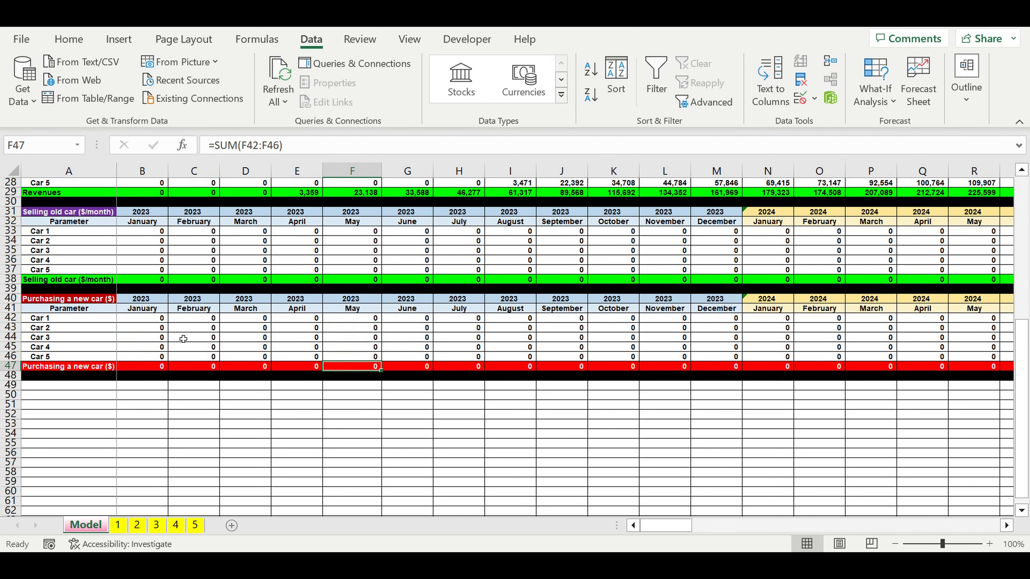
# Link the Type of car financing cell B164 on sheet 1 to Car 1's financing type with =Model!F16.
pyautogui.scroll(9, 238, 322)
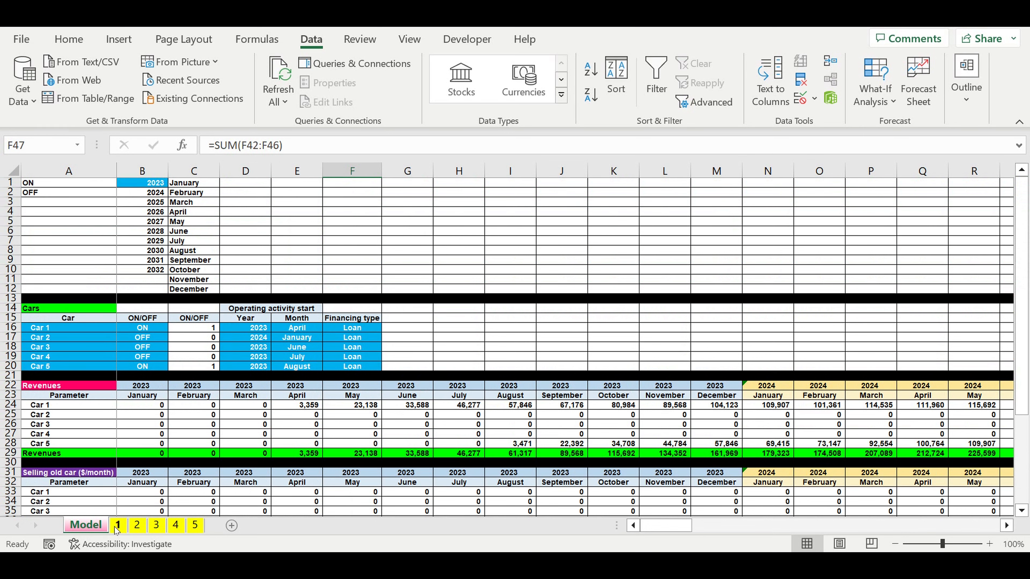
pyautogui.click(117, 526)
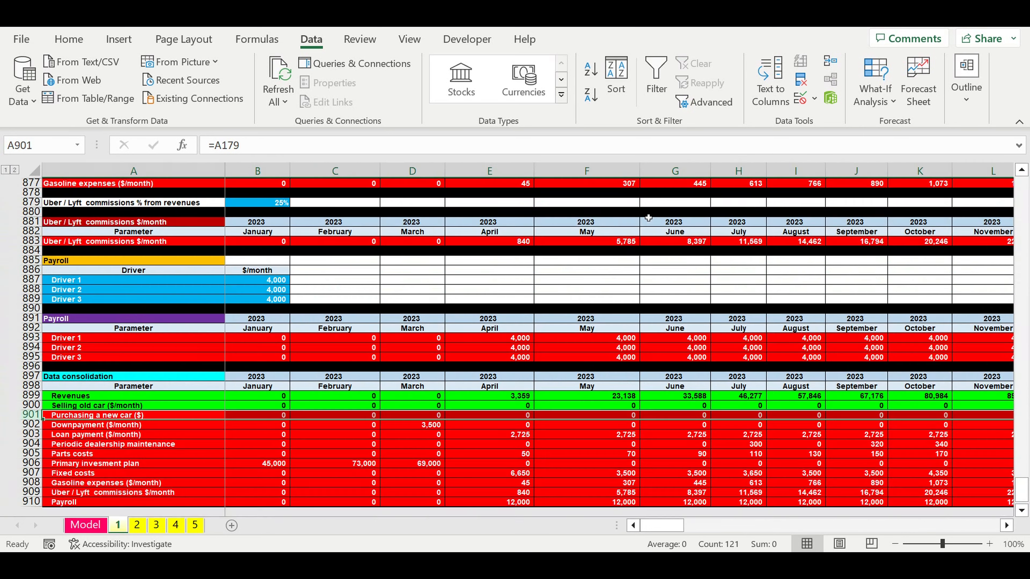
pyautogui.scroll(20, 418, 329)
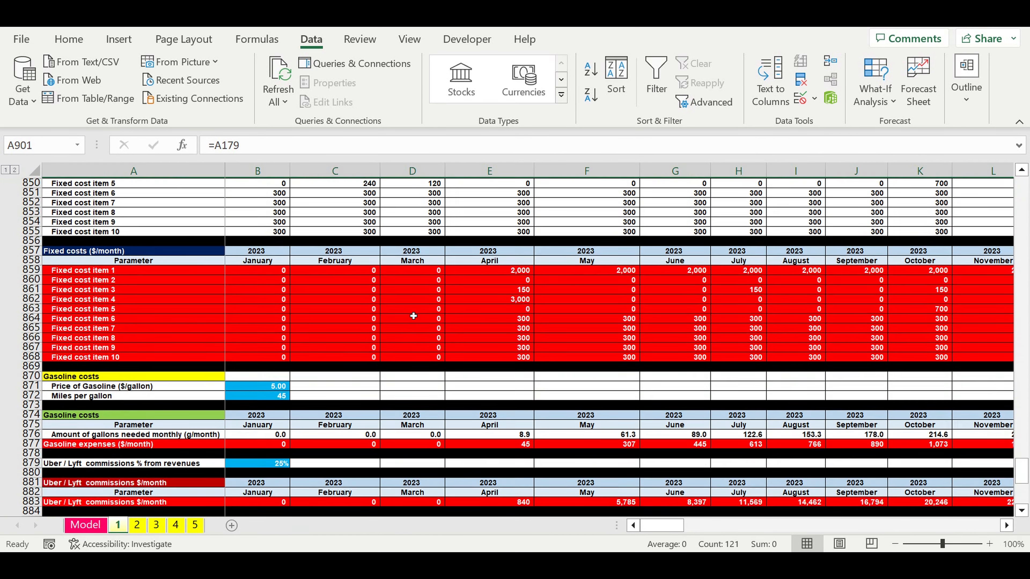
pyautogui.scroll(20, 420, 314)
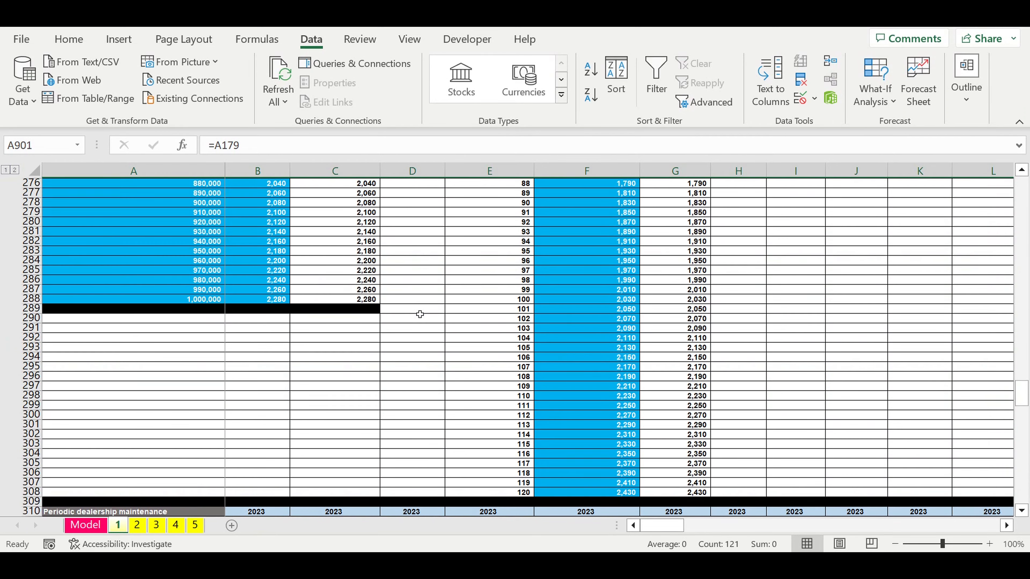
pyautogui.scroll(7, 420, 314)
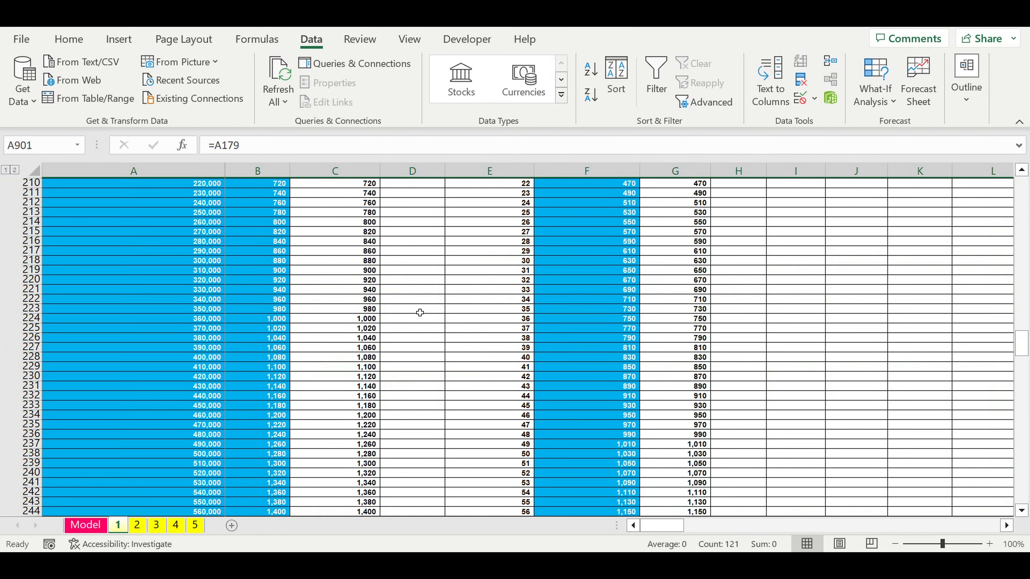
pyautogui.scroll(20, 419, 309)
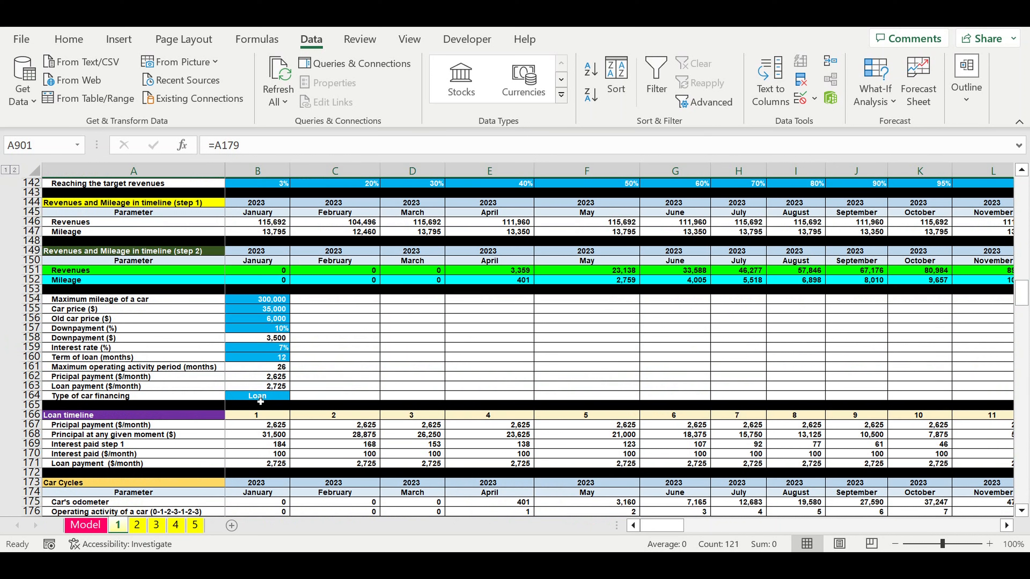
pyautogui.click(257, 397)
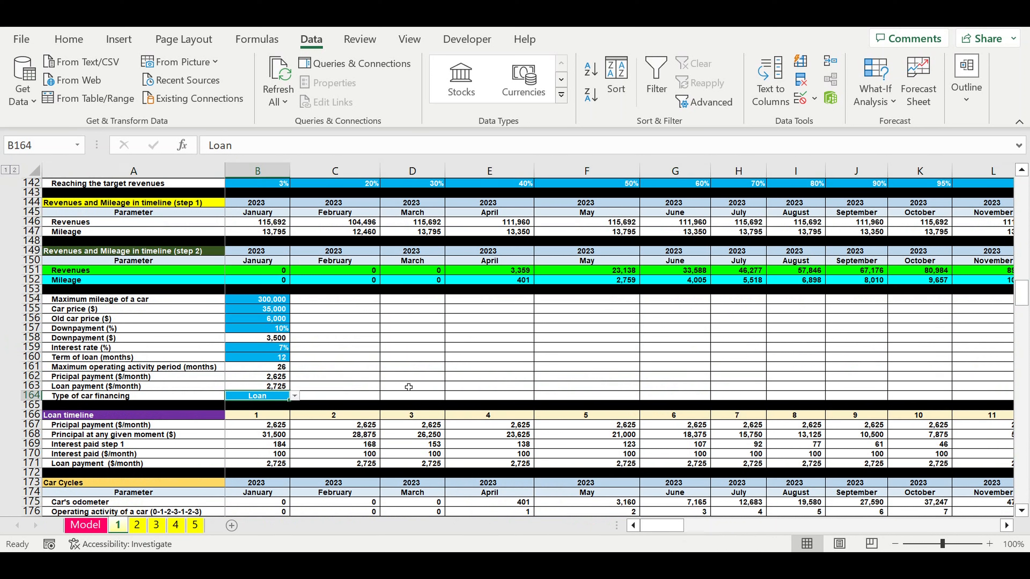
pyautogui.write('=')
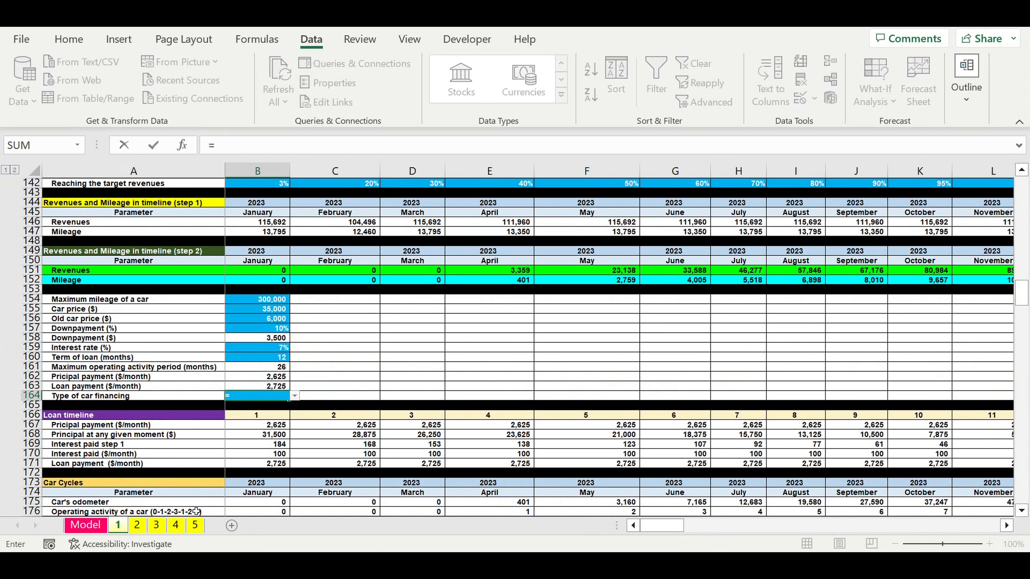
pyautogui.click(85, 525)
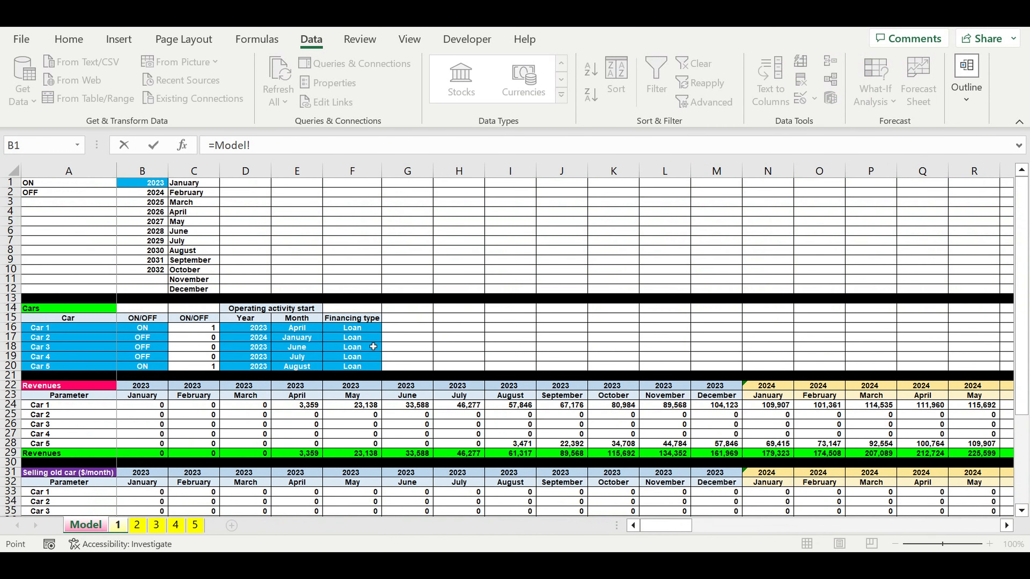
pyautogui.click(362, 331)
pyautogui.press('Return')
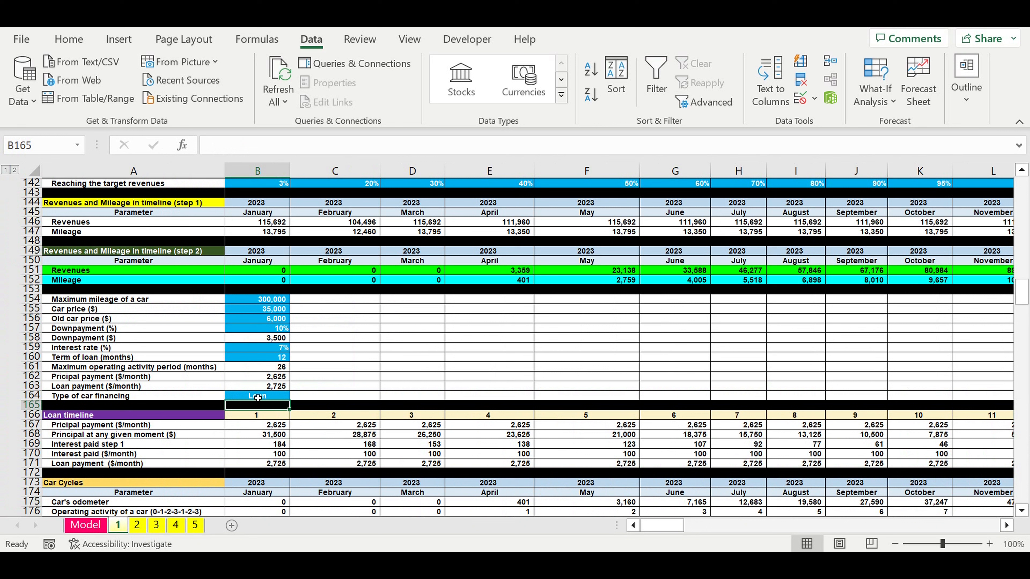
# Format the linked Type of car financing cell B164 on sheet 1 with black text and a white fill.
pyautogui.click(258, 397)
pyautogui.click(69, 39)
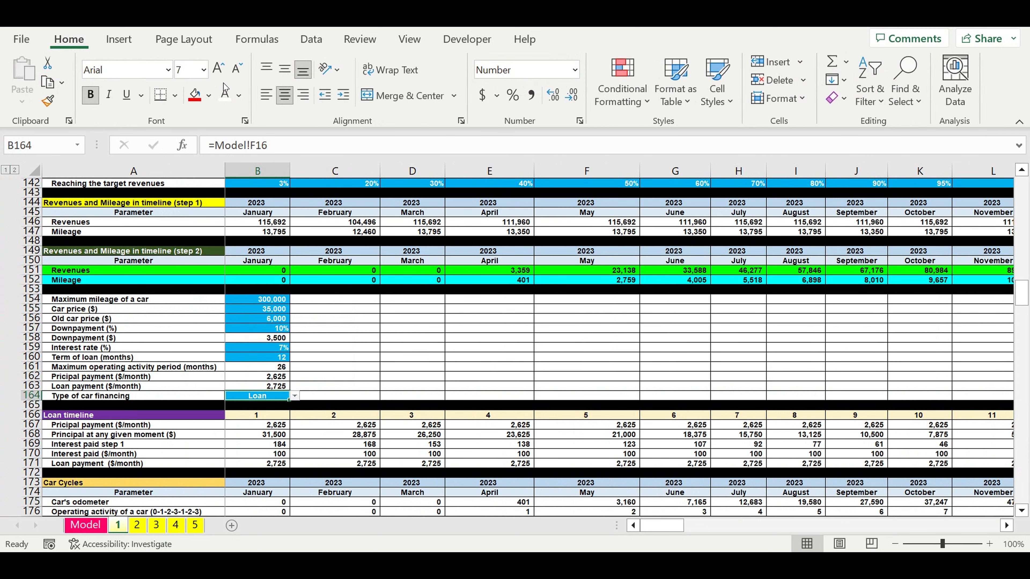
pyautogui.click(239, 95)
pyautogui.click(218, 107)
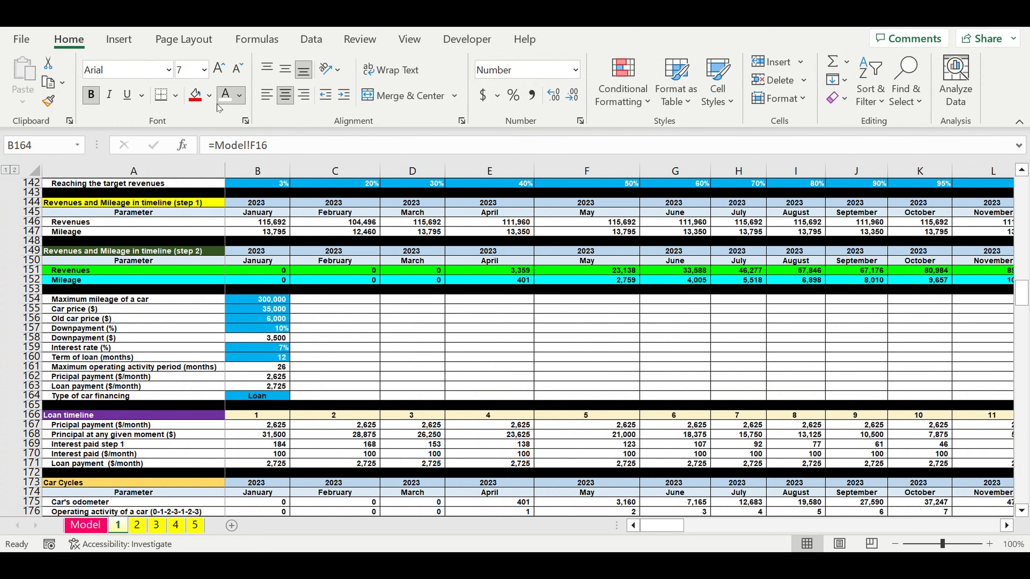
pyautogui.click(208, 96)
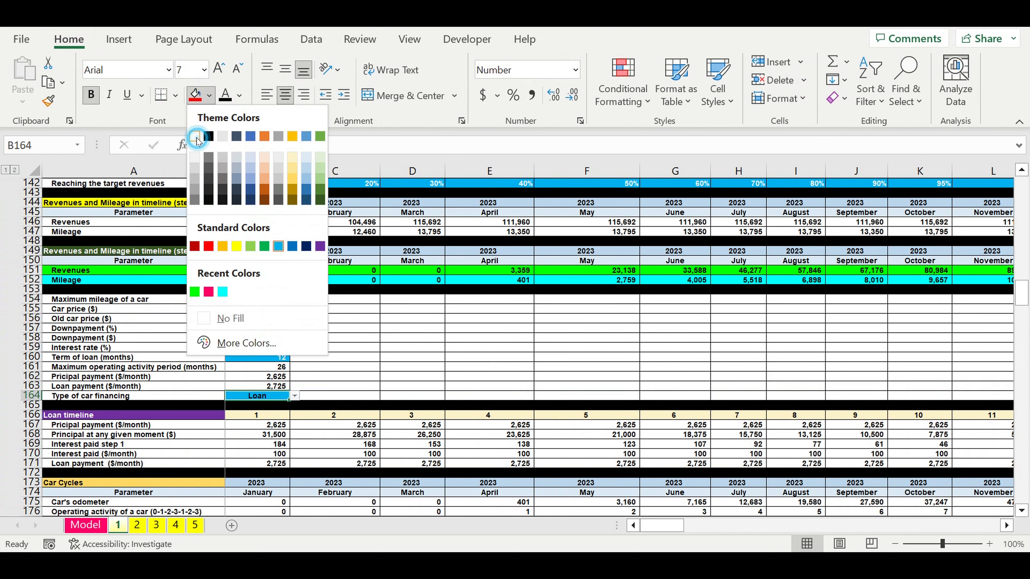
pyautogui.click(195, 136)
pyautogui.click(385, 320)
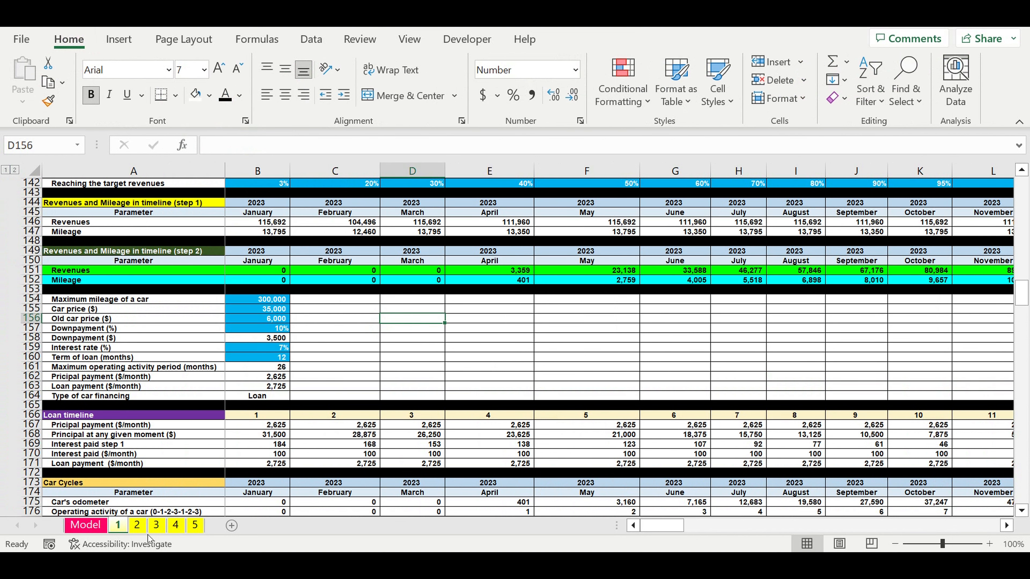
# Link the Type of car financing cell B164 on sheet 2 to Car 2's financing type with =Model!F17.
pyautogui.click(136, 525)
pyautogui.click(348, 367)
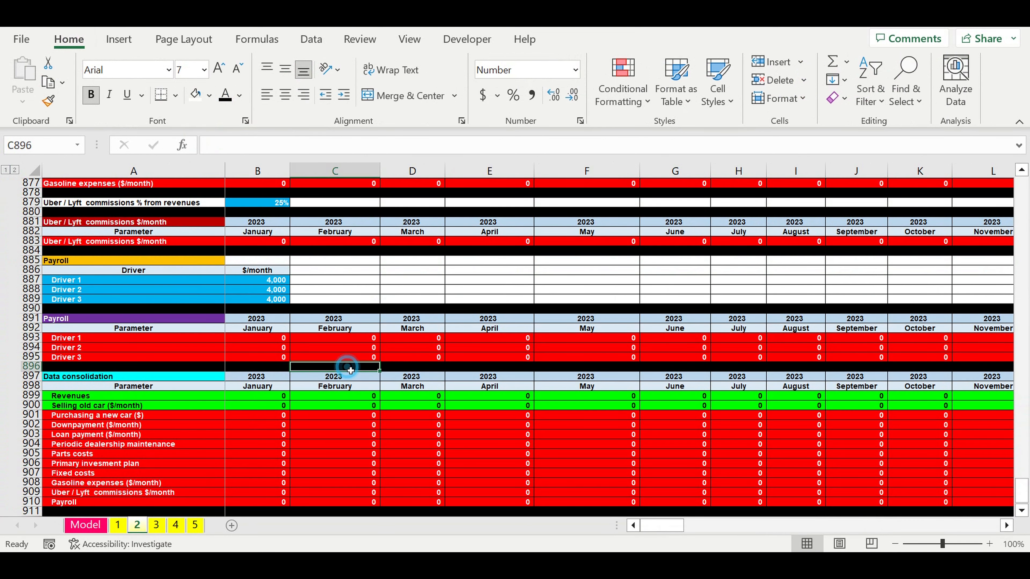
pyautogui.scroll(20, 350, 367)
pyautogui.scroll(20, 375, 348)
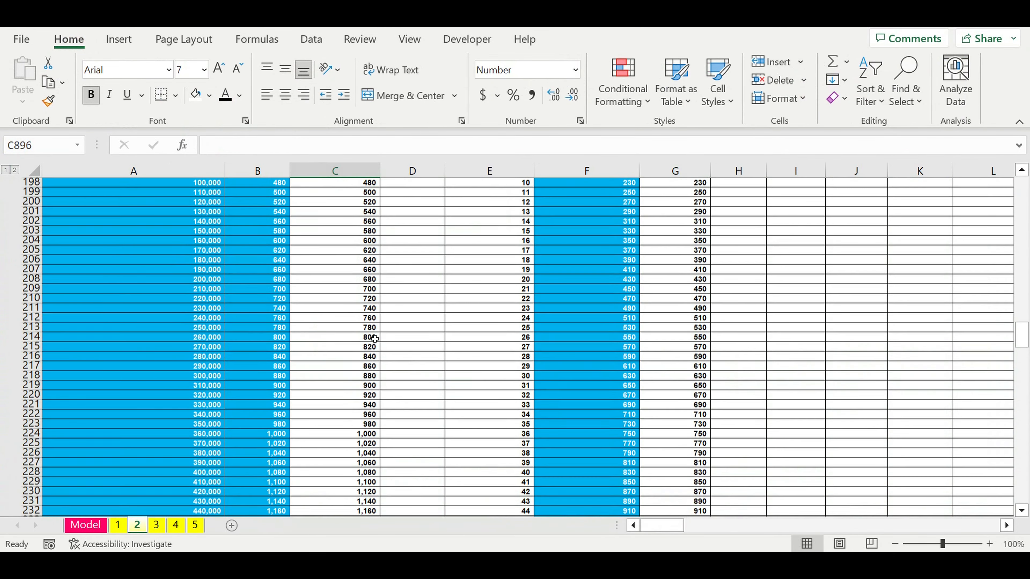
pyautogui.scroll(20, 374, 338)
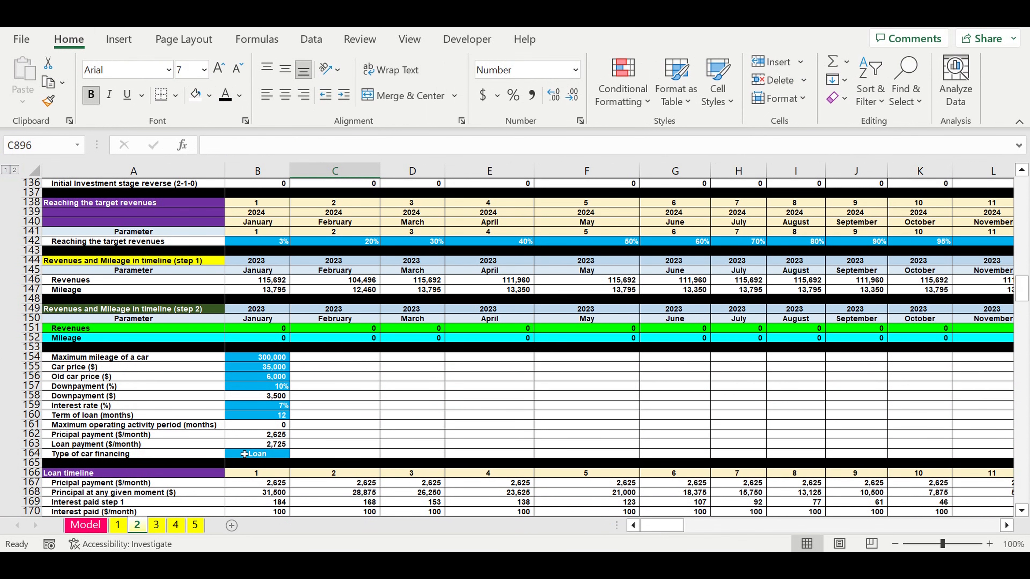
pyautogui.click(244, 454)
pyautogui.write('=')
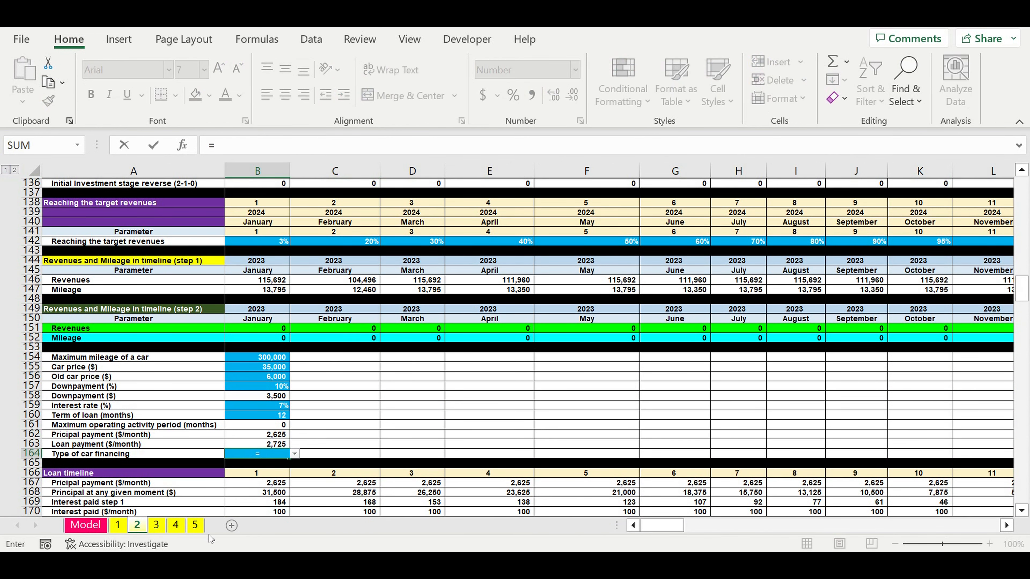
pyautogui.click(85, 525)
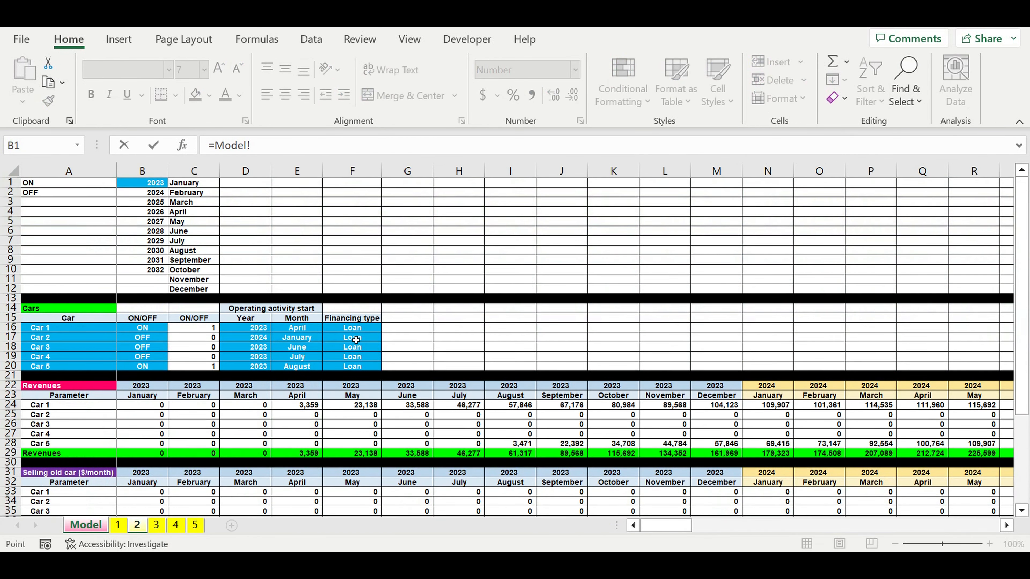
pyautogui.click(356, 340)
pyautogui.press('Return')
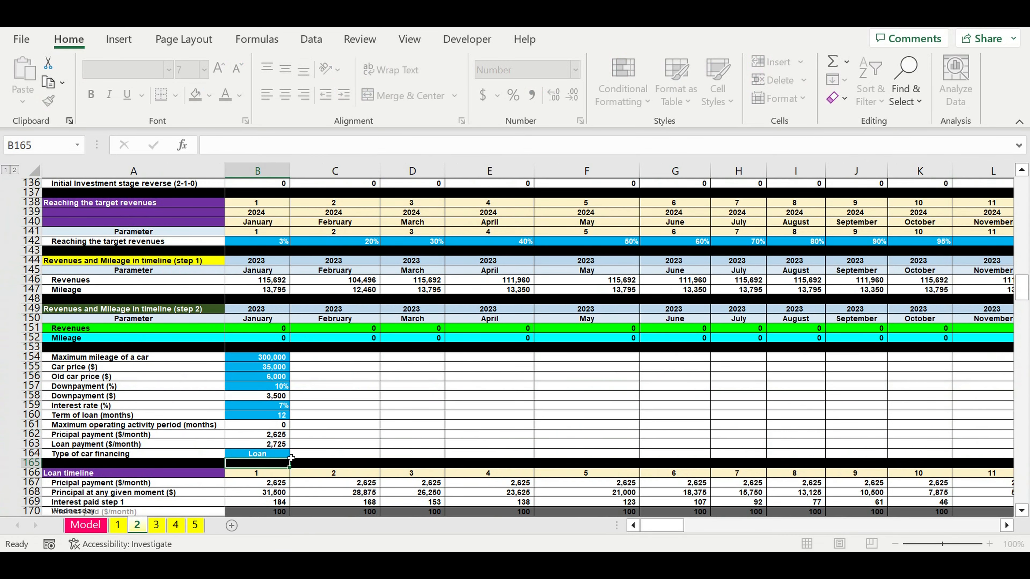
# Format the linked Type of car financing cell B164 on sheet 2 with a white fill and black text.
pyautogui.click(264, 456)
pyautogui.click(195, 94)
pyautogui.click(225, 98)
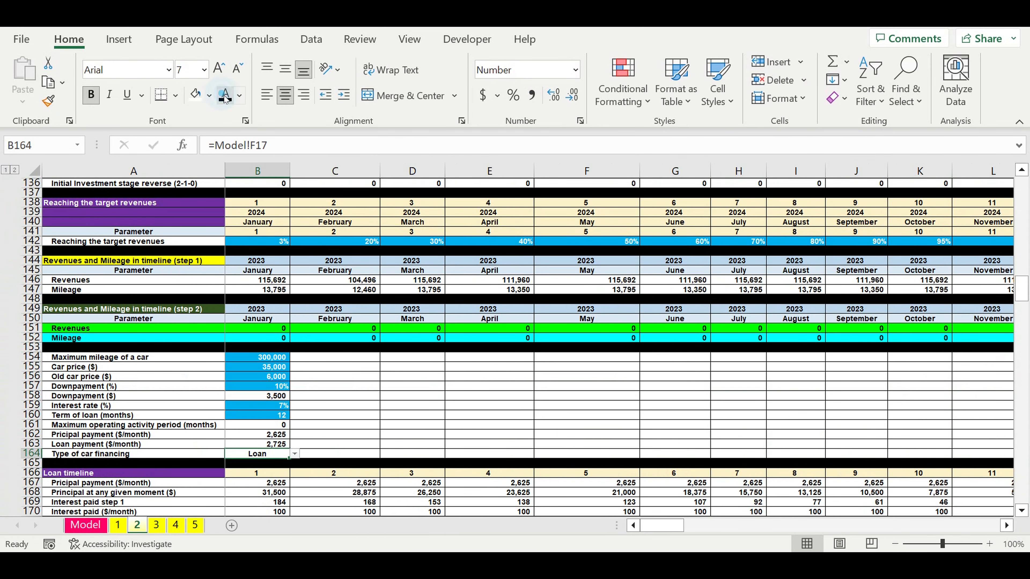
# Link Type of car financing cell B164 on sheet 3 to Car 3 with =Model!F18, and give it a white fill and black text.
pyautogui.click(158, 525)
pyautogui.scroll(20, 324, 300)
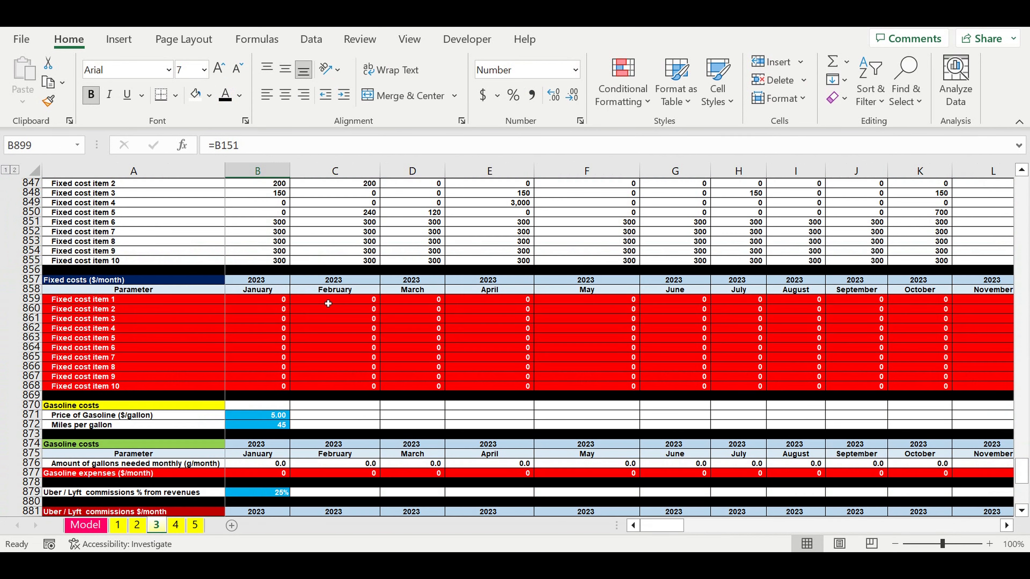
pyautogui.scroll(20, 331, 288)
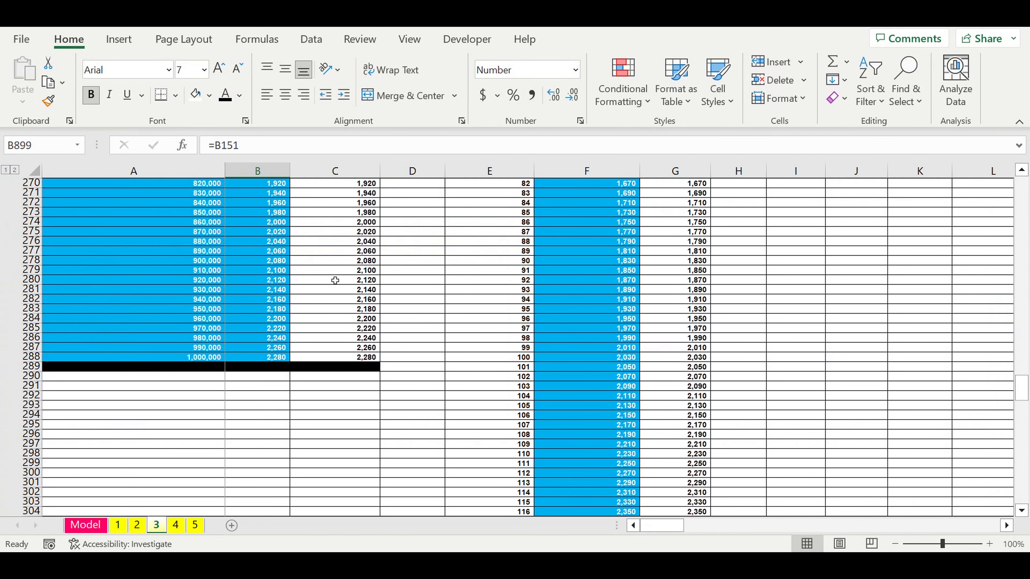
pyautogui.scroll(18, 335, 281)
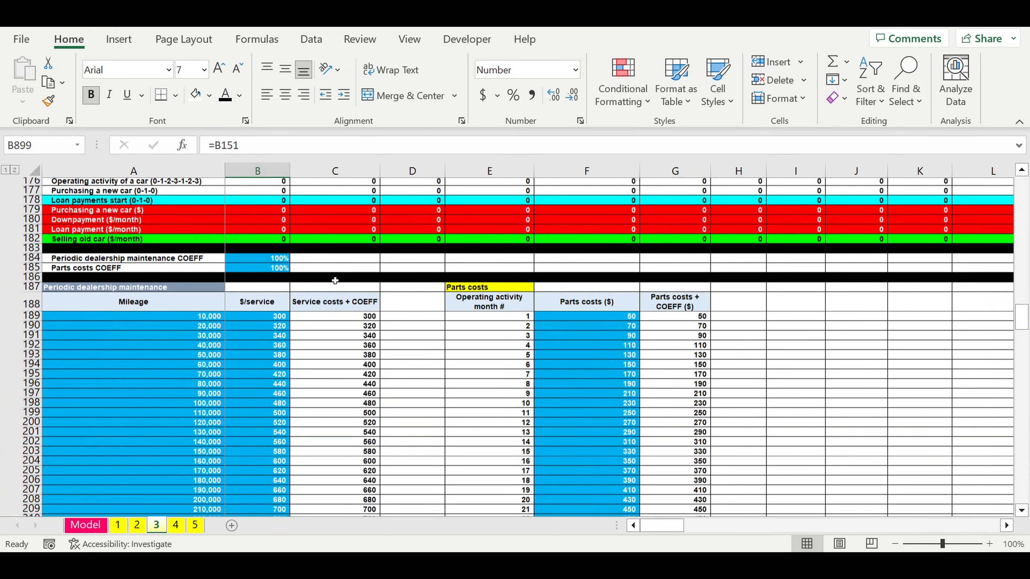
pyautogui.click(255, 455)
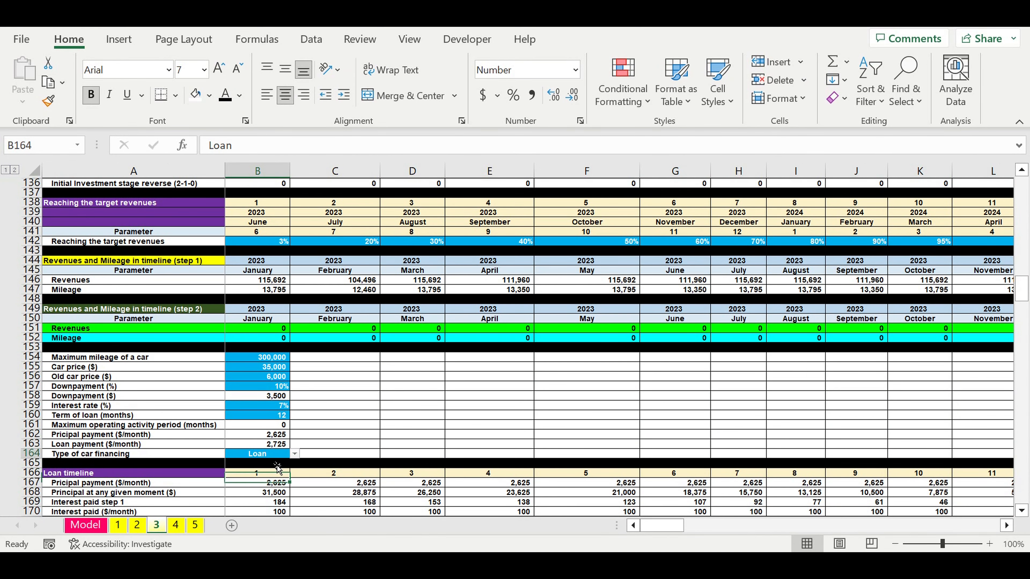
pyautogui.write('=')
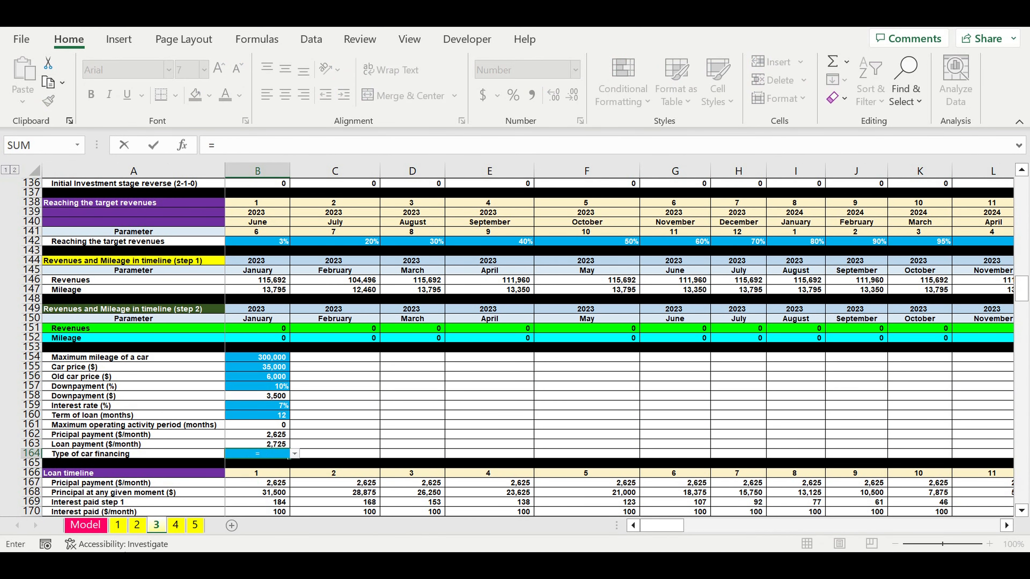
pyautogui.hotkey('ctrl', 'pageup')
pyautogui.hotkey('ctrl', 'pageup')
pyautogui.hotkey('ctrl', 'pageup')
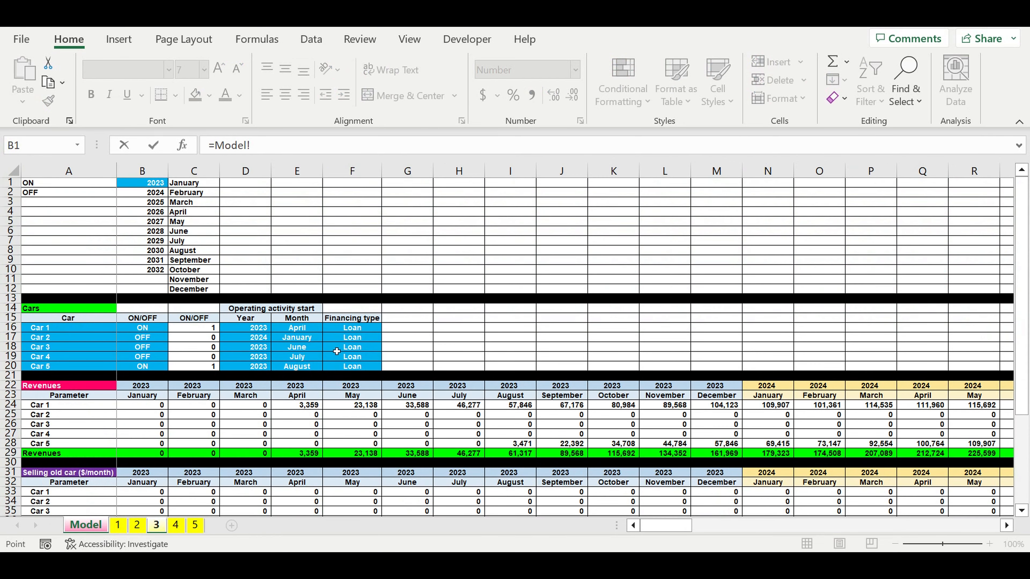
pyautogui.click(340, 351)
pyautogui.press('Return')
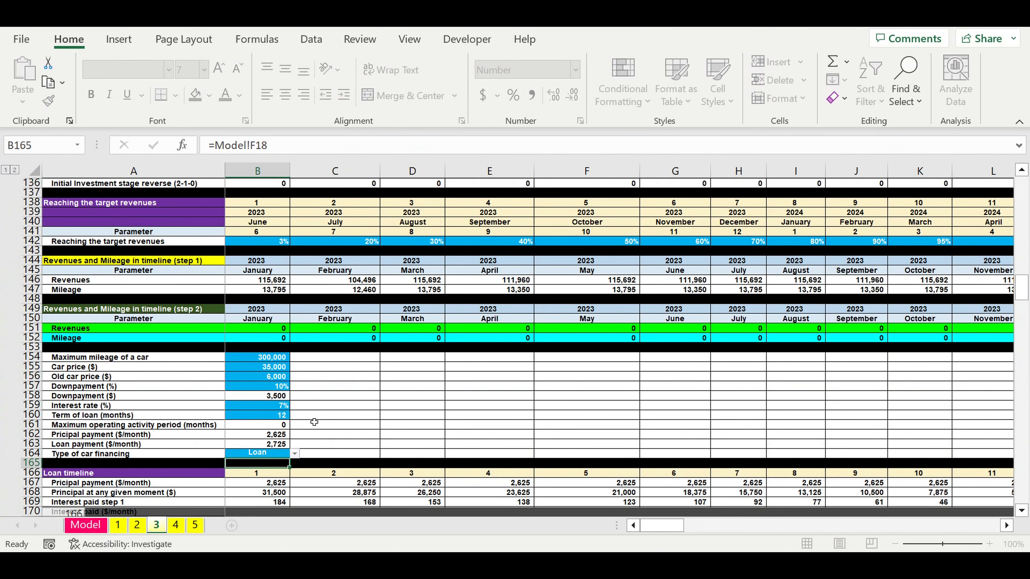
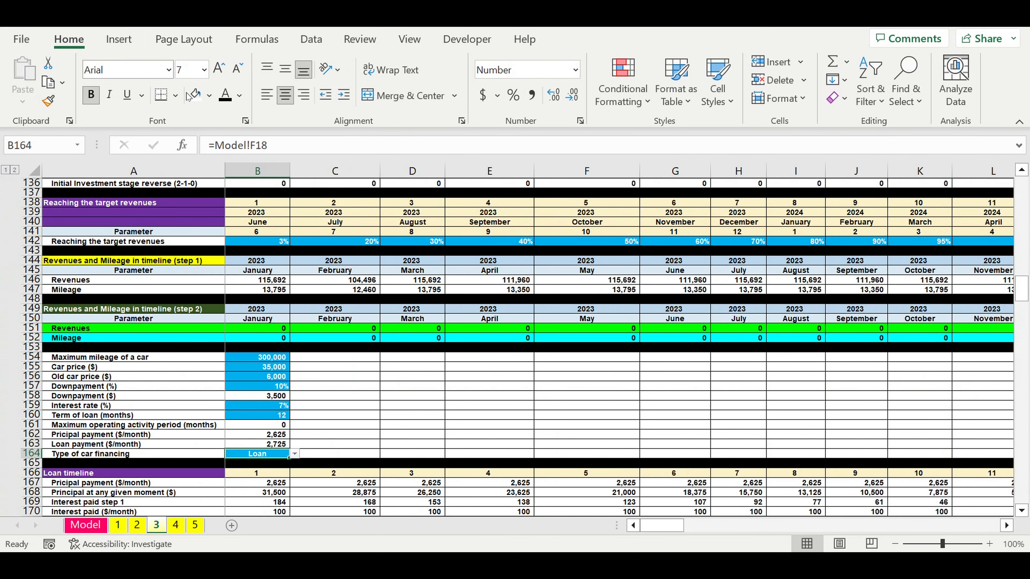
pyautogui.click(195, 94)
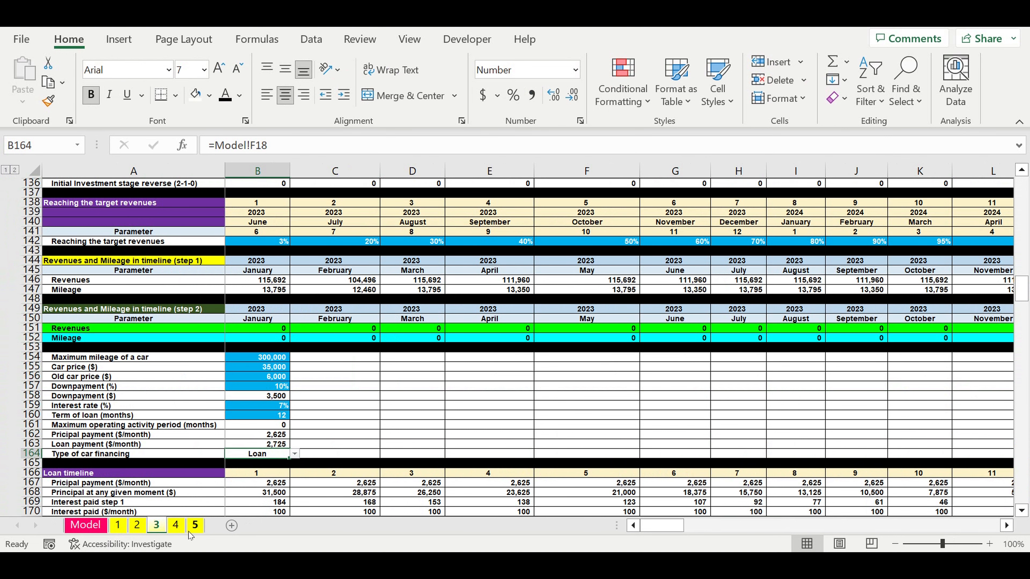
# Link Type of car financing cell B164 on sheet 4 to Car 4 with =Model!F19, and give it a white fill and black text.
pyautogui.click(175, 524)
pyautogui.scroll(-4, 368, 383)
pyautogui.scroll(4, 368, 383)
pyautogui.scroll(-5, 368, 382)
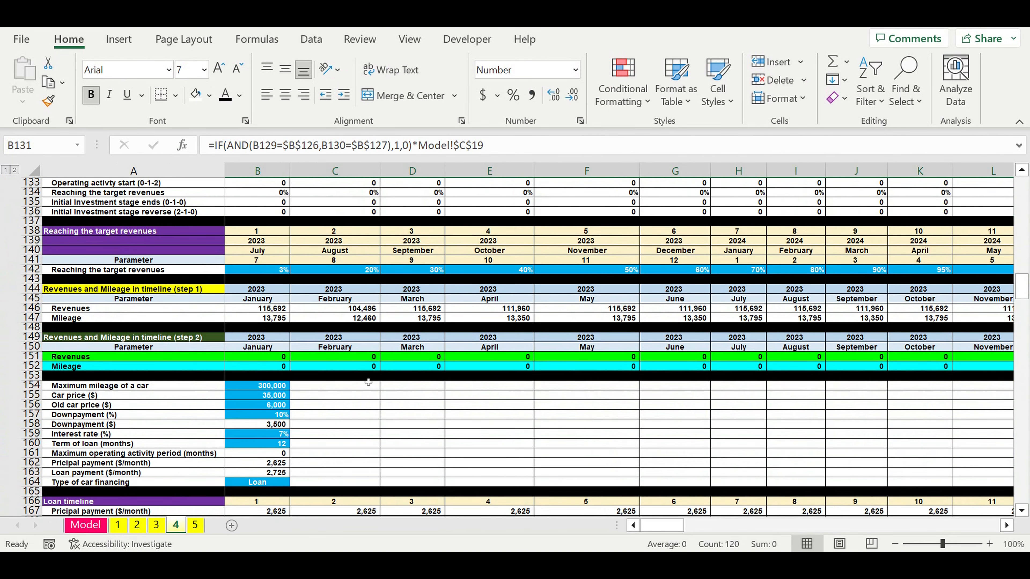
pyautogui.click(280, 482)
pyautogui.write('=')
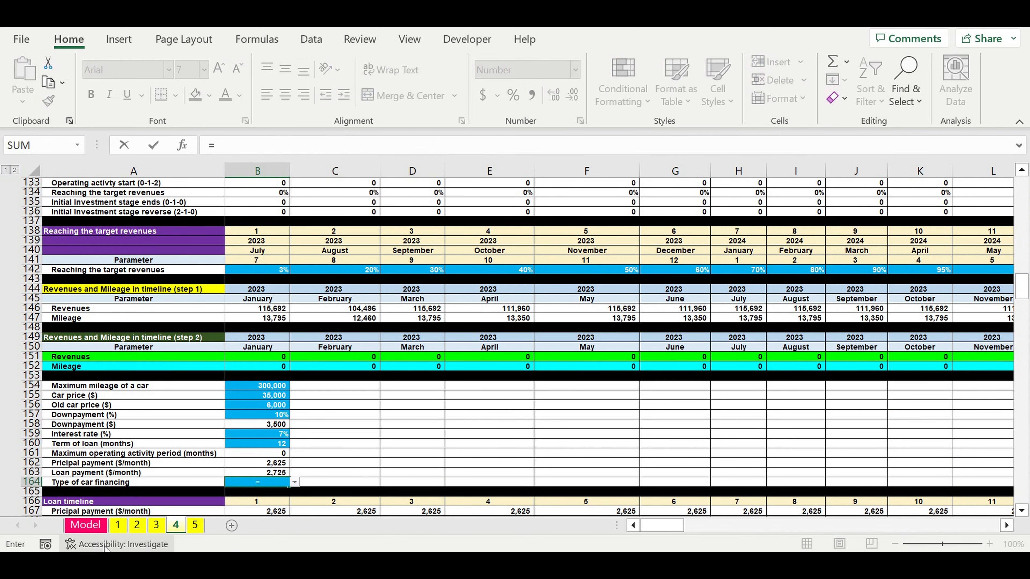
pyautogui.click(85, 525)
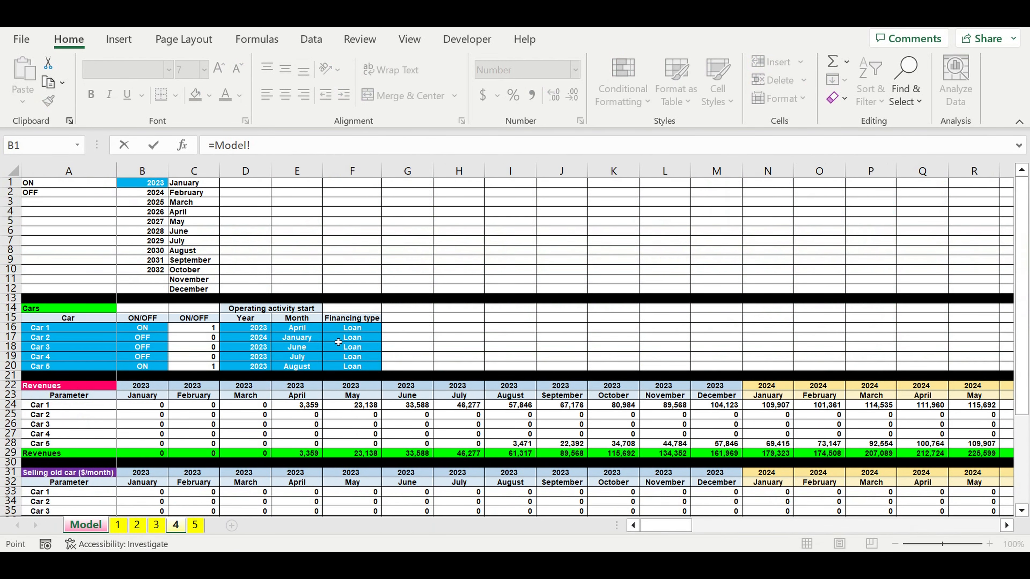
pyautogui.click(344, 361)
pyautogui.press('Return')
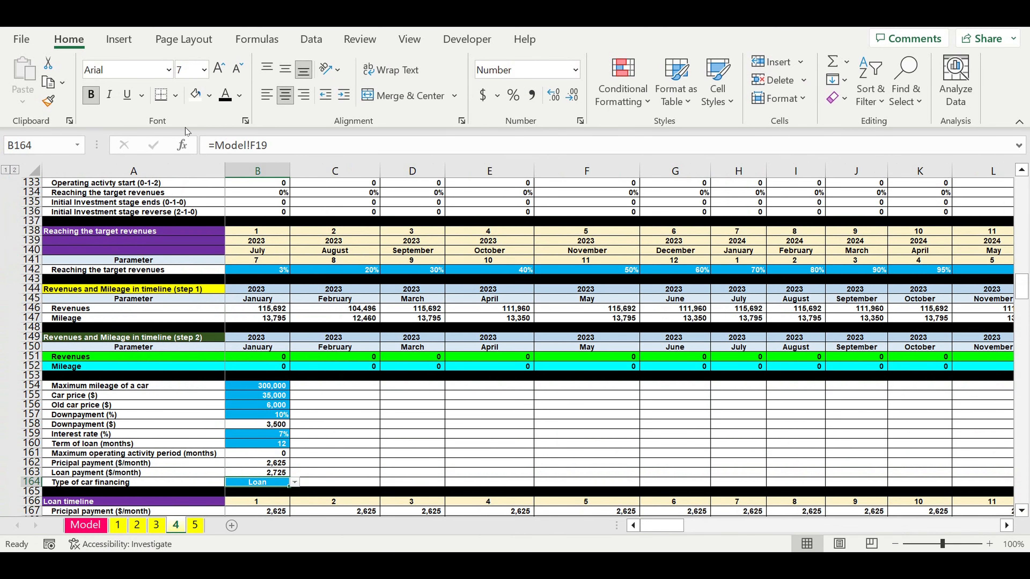
pyautogui.click(195, 94)
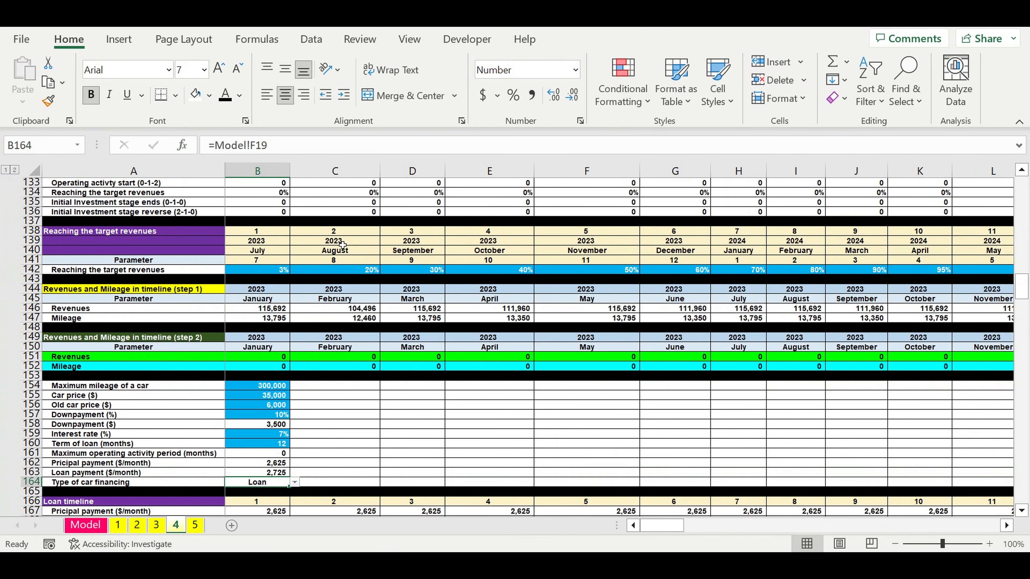
pyautogui.click(413, 270)
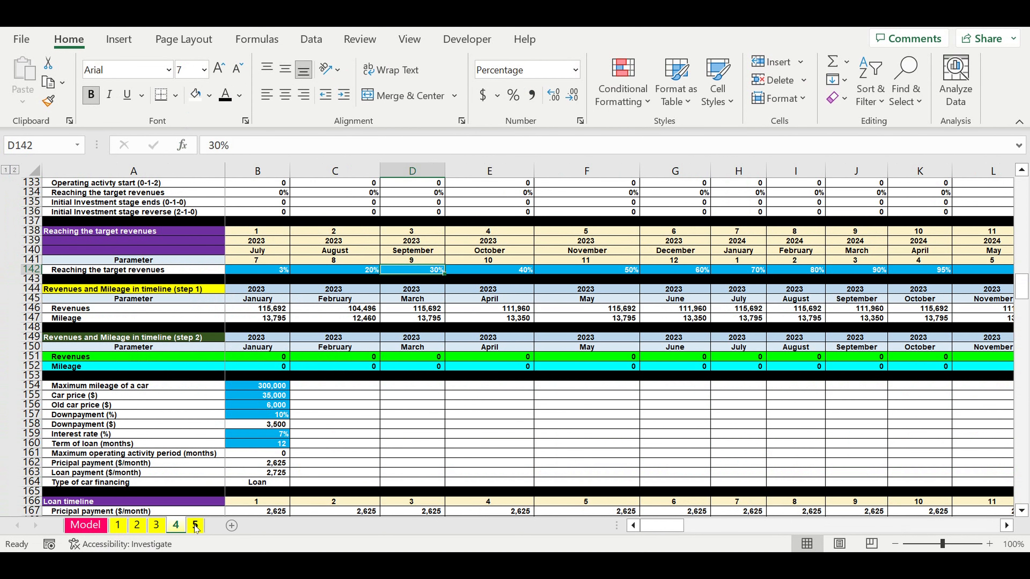
# Link the Type of car financing cell B164 on sheet 5 to Car 5's financing type with =Model!F20.
pyautogui.click(195, 525)
pyautogui.scroll(-13, 304, 391)
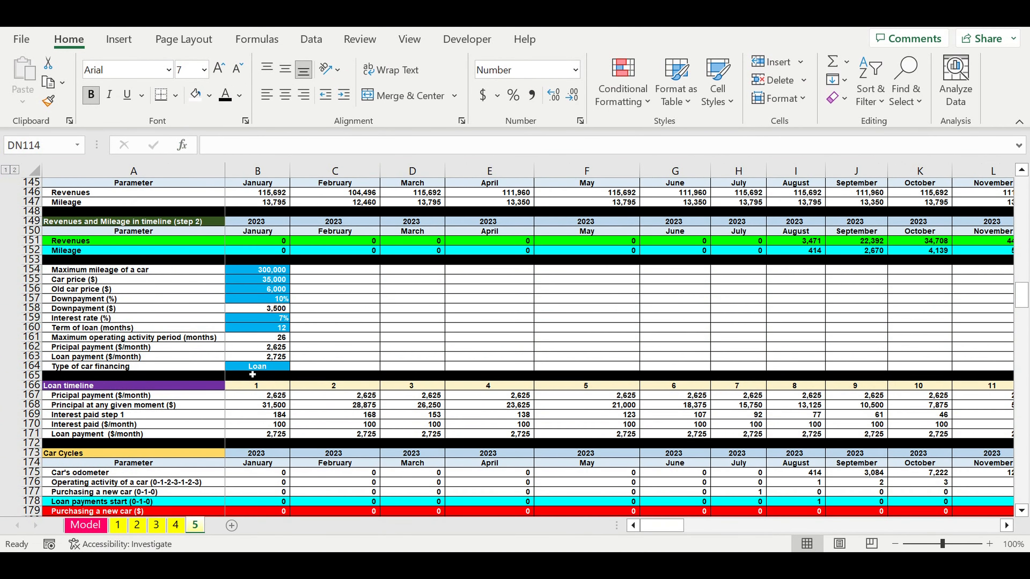
pyautogui.click(251, 371)
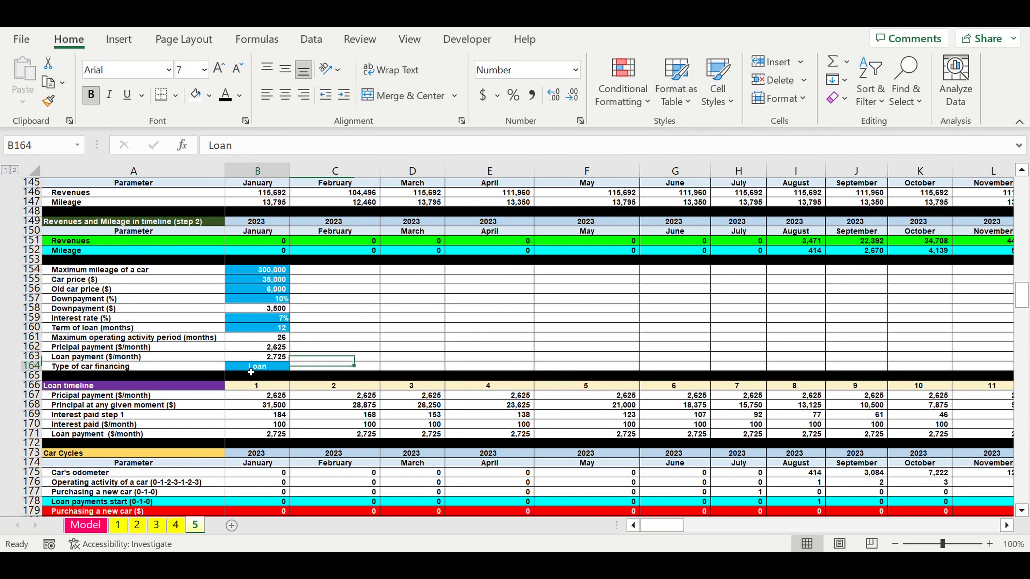
pyautogui.write('=')
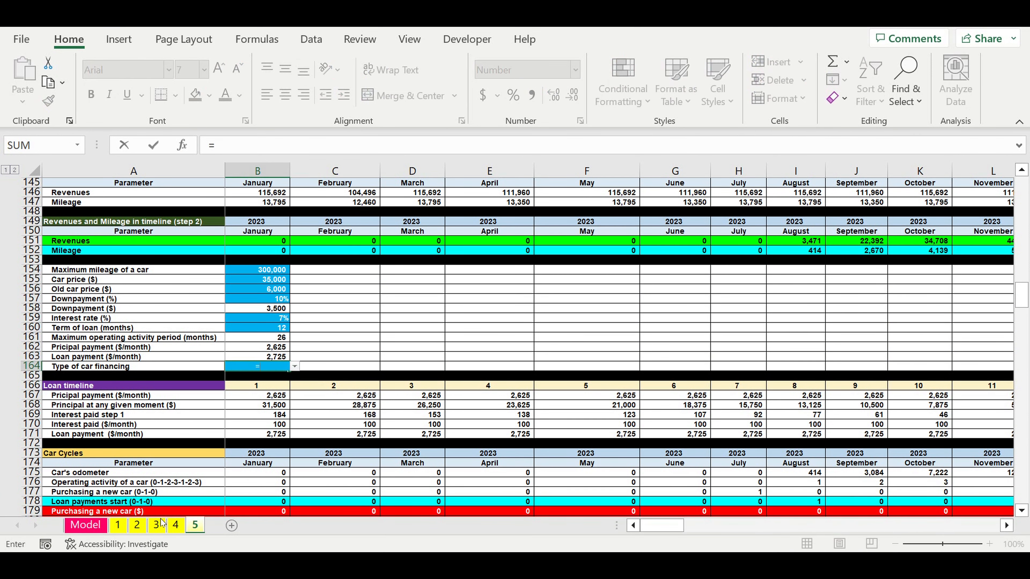
pyautogui.click(85, 524)
pyautogui.click(347, 368)
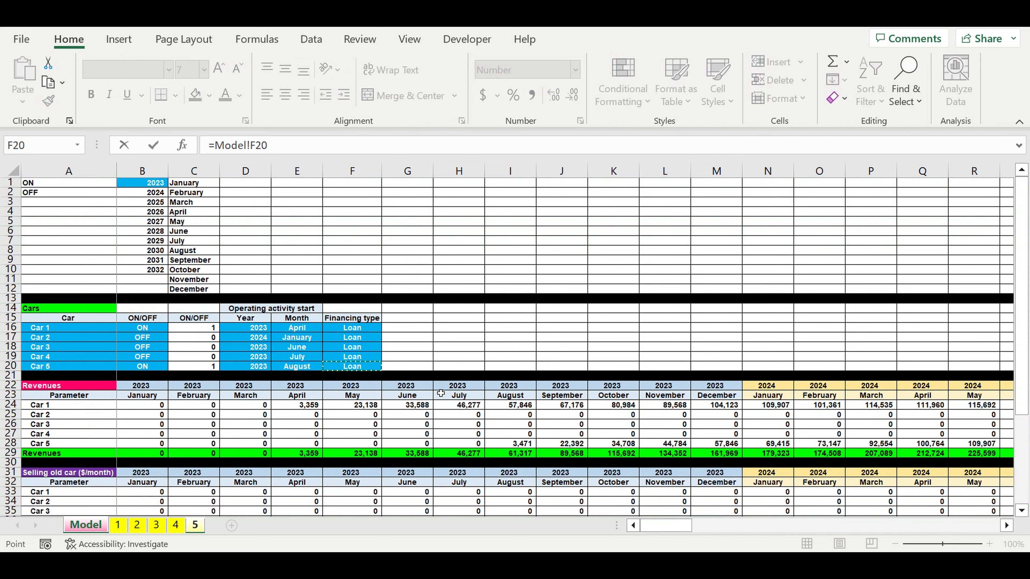
pyautogui.press('Return')
# Format the linked Type of car financing cell B164 on sheet 5 with a white fill and black text.
pyautogui.click(254, 365)
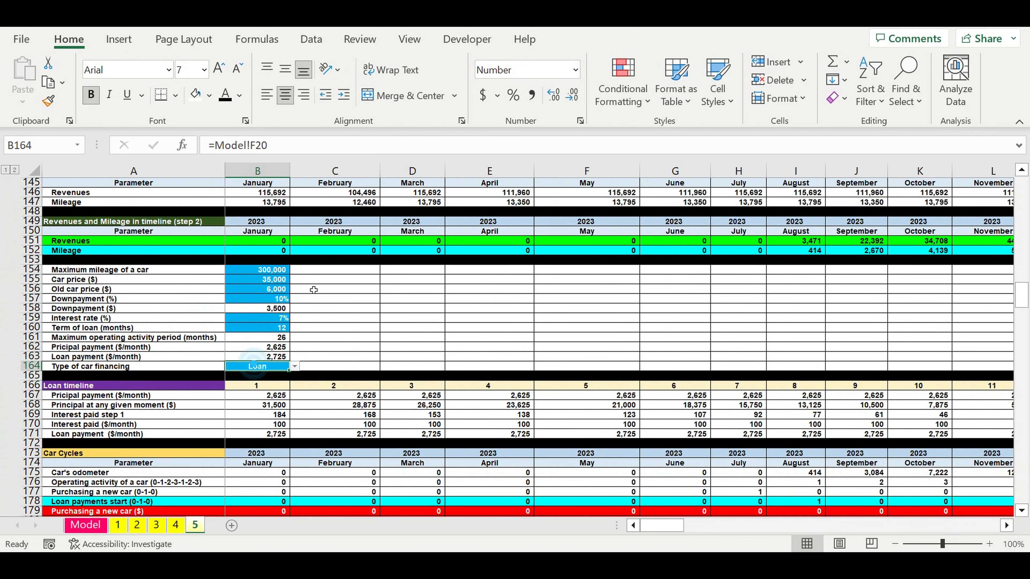
pyautogui.click(196, 95)
pyautogui.click(221, 94)
pyautogui.click(426, 242)
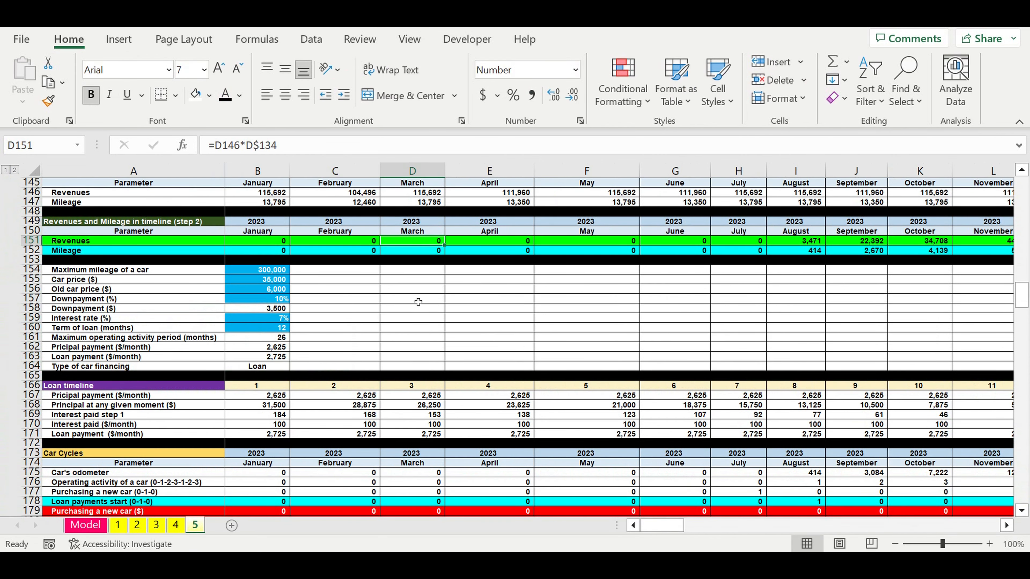
# On the Model sheet, set Car 1's financing type in F16 to Own funds and fill it down to Car 5 in F20.
pyautogui.click(91, 531)
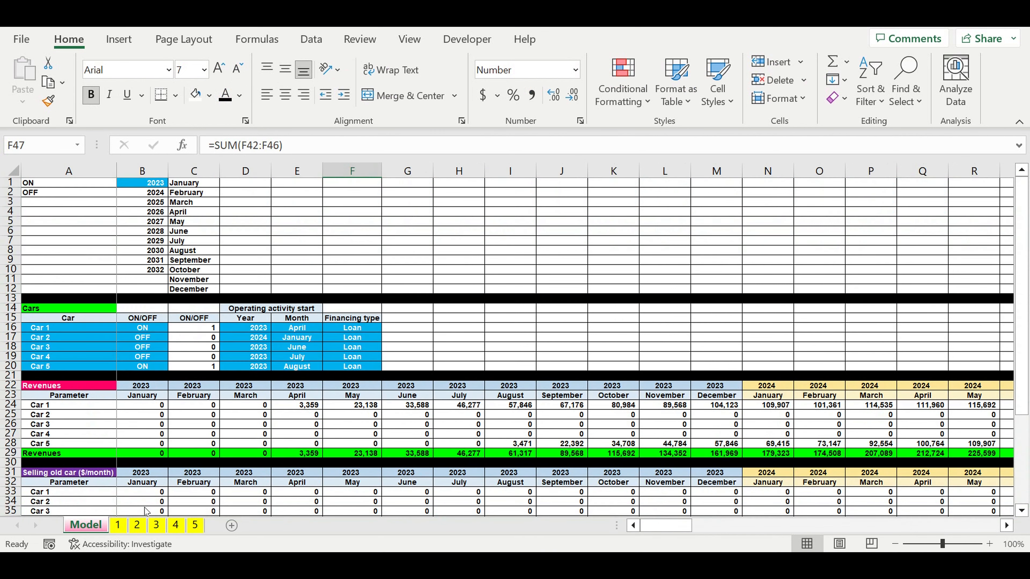
pyautogui.scroll(-4, 381, 321)
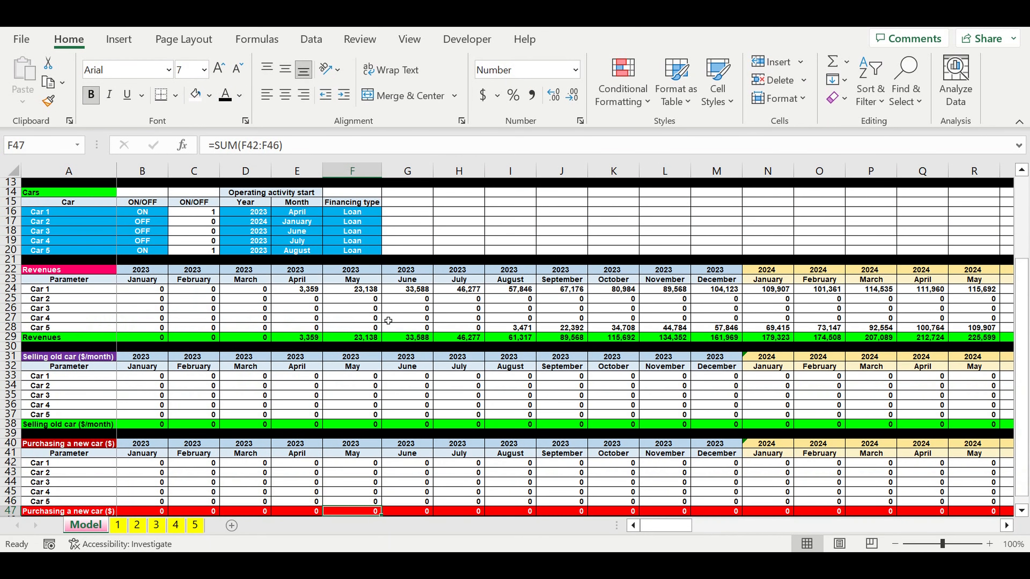
pyautogui.scroll(2, 389, 321)
pyautogui.moveTo(346, 270); pyautogui.dragTo(350, 307)
pyautogui.scroll(-3, 420, 321)
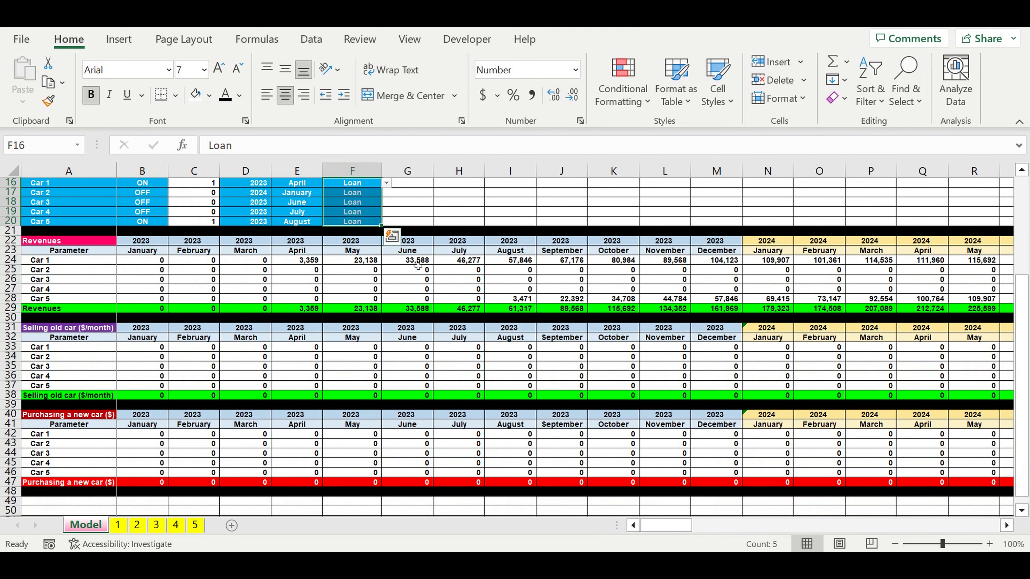
pyautogui.scroll(2, 418, 265)
pyautogui.click(367, 243)
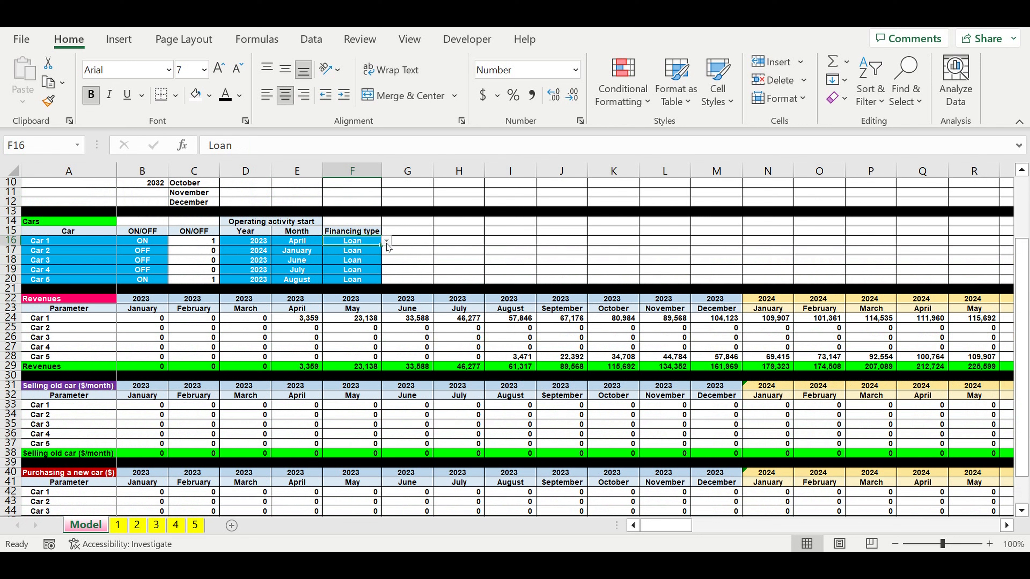
pyautogui.click(386, 242)
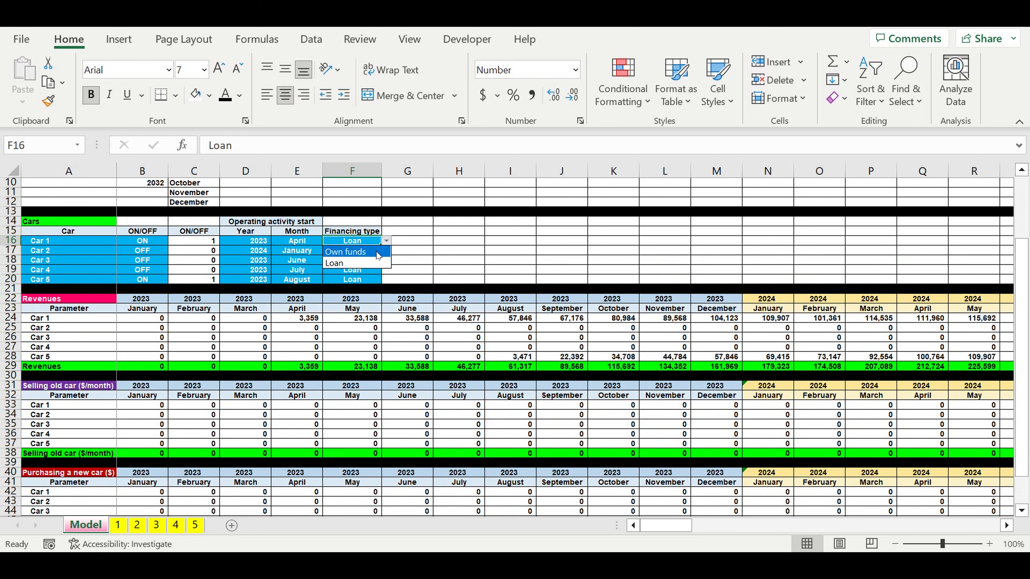
pyautogui.click(378, 254)
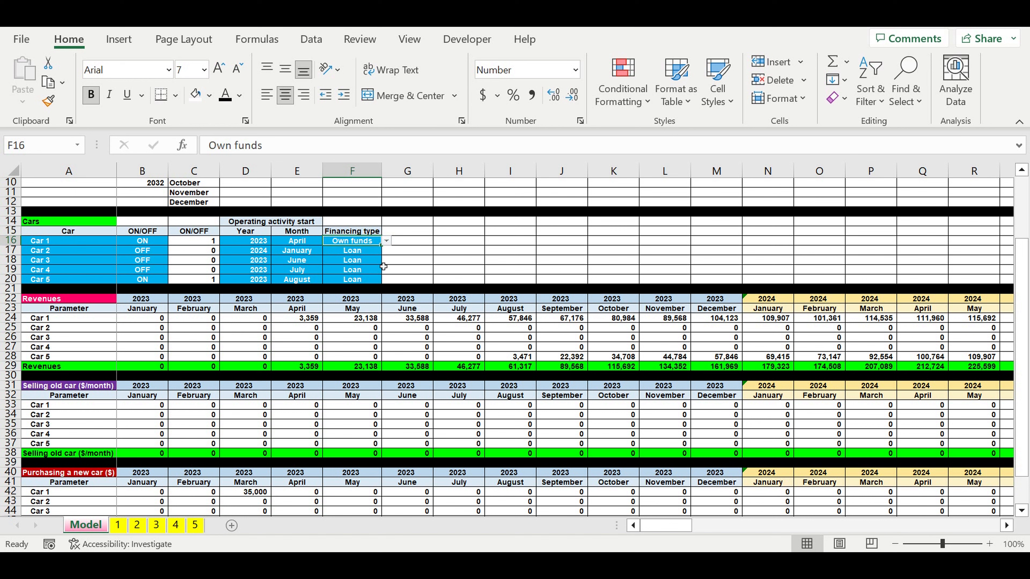
pyautogui.moveTo(385, 251); pyautogui.dragTo(383, 284)
pyautogui.scroll(-3, 564, 350)
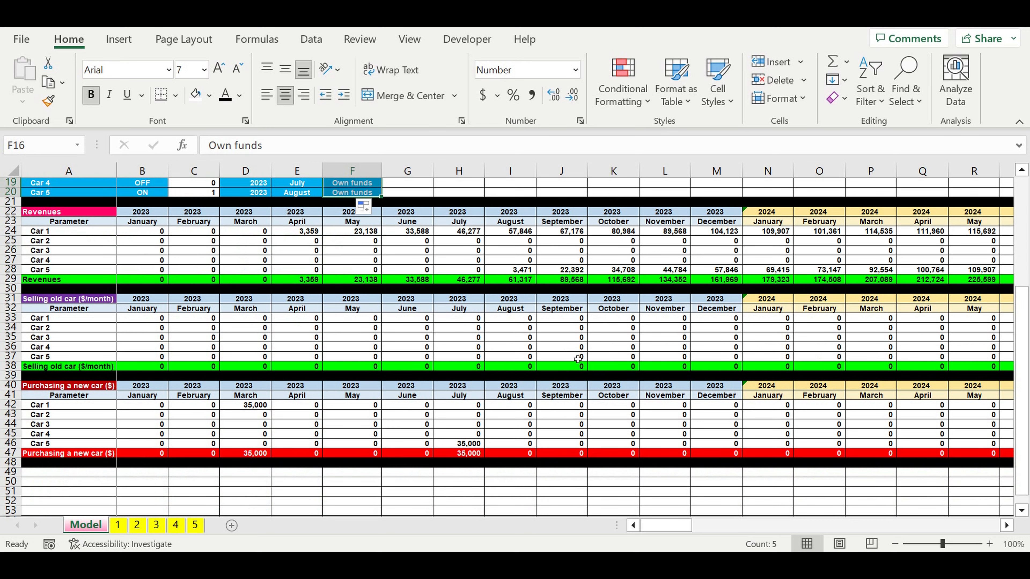
# Examine the new-car purchase amounts and months for Car 1 and Car 5 across 2023 and 2025 on the Model sheet.
pyautogui.click(257, 408)
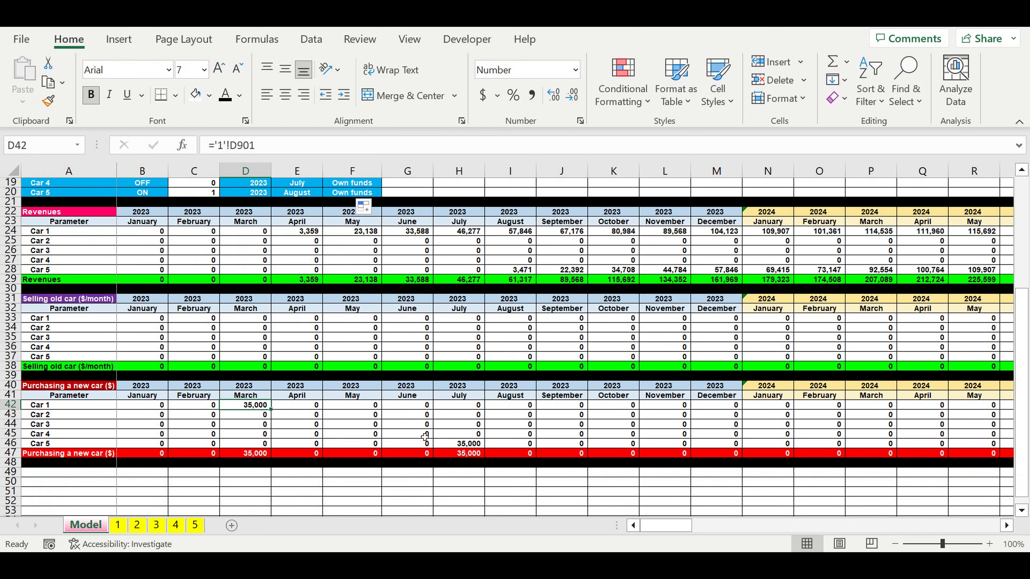
pyautogui.click(461, 444)
pyautogui.moveTo(683, 530); pyautogui.dragTo(734, 531)
pyautogui.click(762, 405)
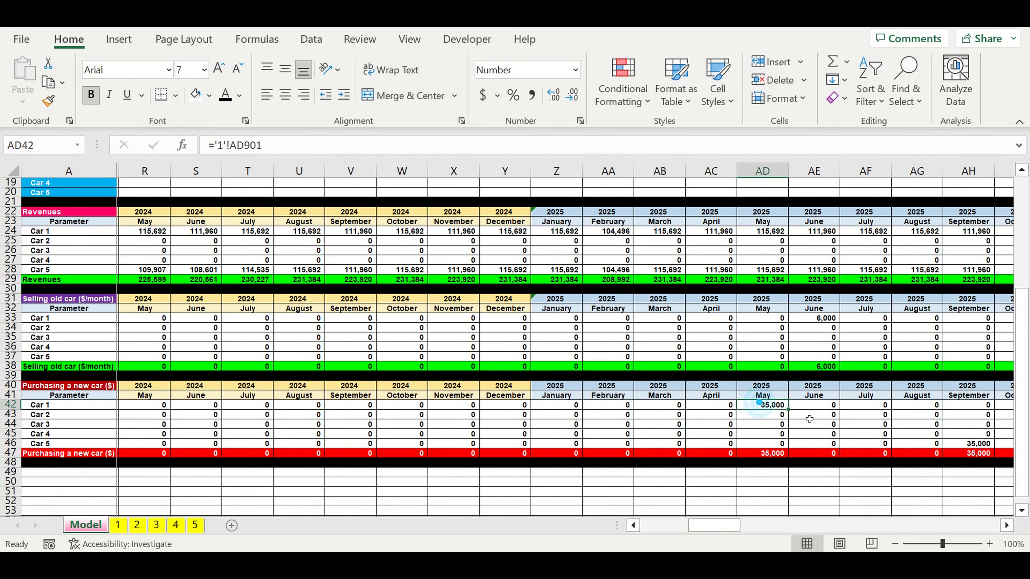
pyautogui.click(976, 437)
pyautogui.moveTo(716, 532); pyautogui.dragTo(667, 527)
# Switch Cars 2 to 4 to ON by filling Car 1's ON value from B16 down to B19.
pyautogui.scroll(5, 192, 313)
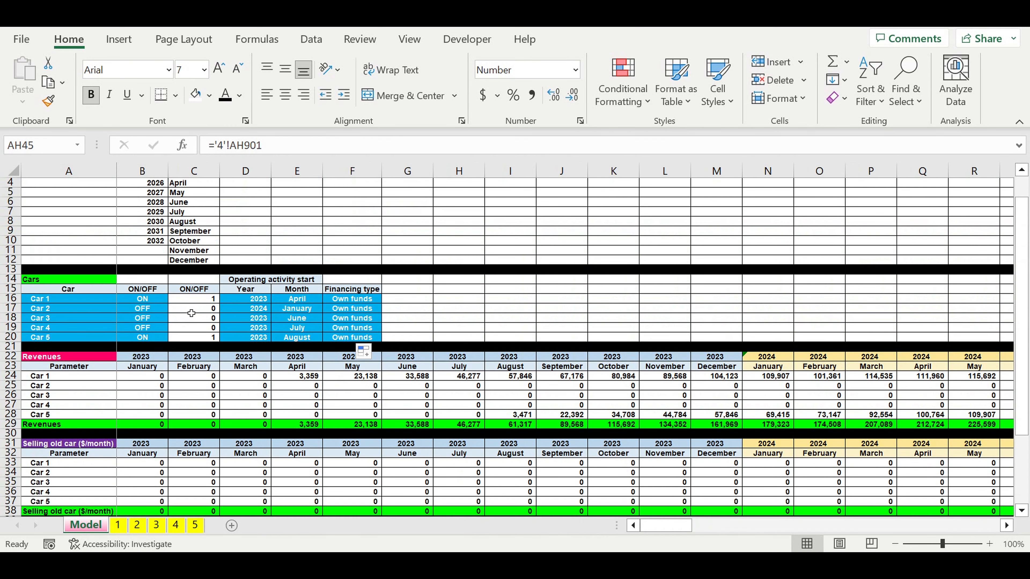
pyautogui.click(151, 303)
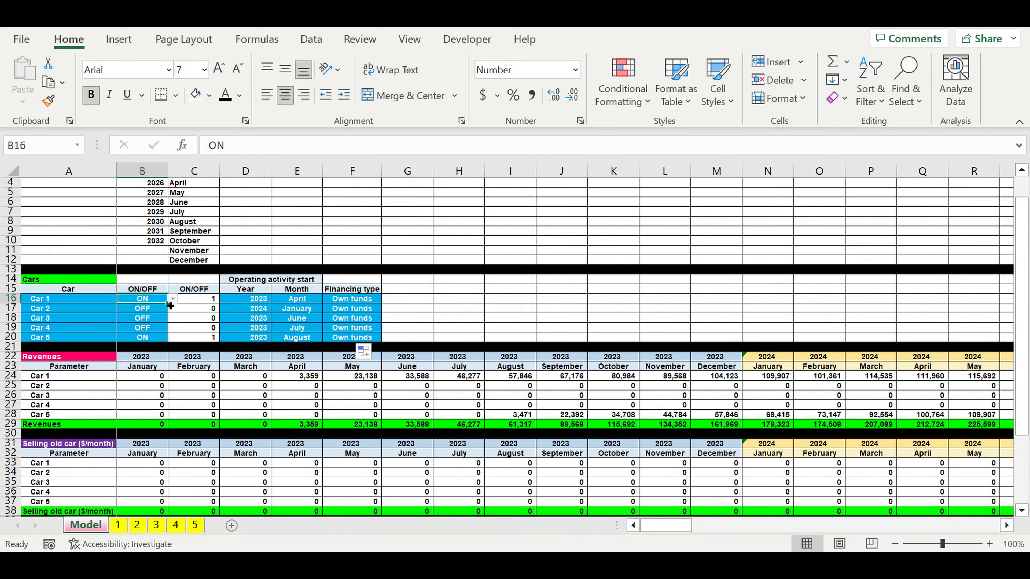
pyautogui.moveTo(170, 317)
pyautogui.mouseDown()
pyautogui.moveTo(168, 336)
pyautogui.moveTo(166, 328)
pyautogui.mouseUp()
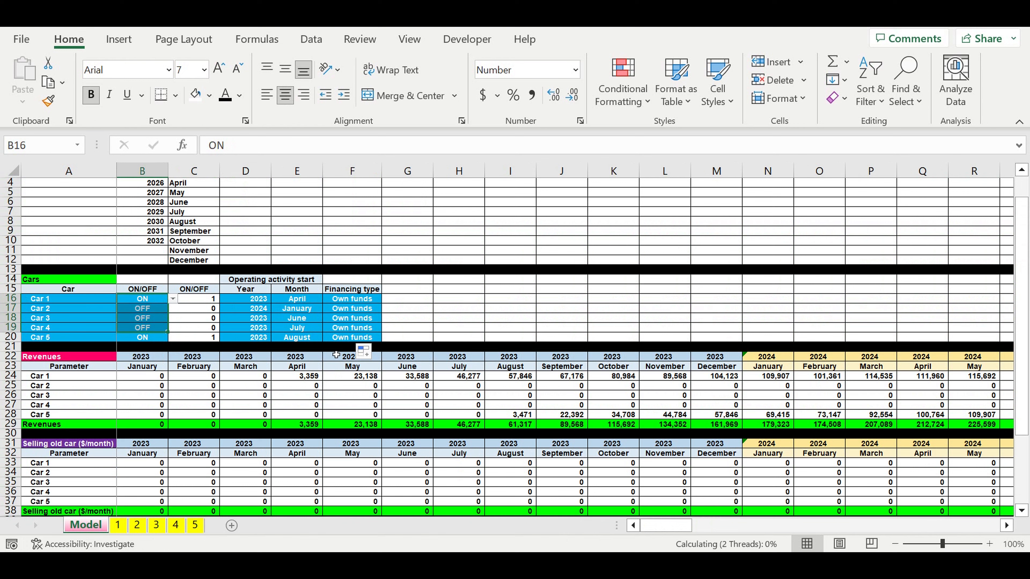
# Check the Selling old car and Purchasing a new car blocks with all five cars switched on.
pyautogui.click(343, 404)
pyautogui.scroll(-6, 342, 404)
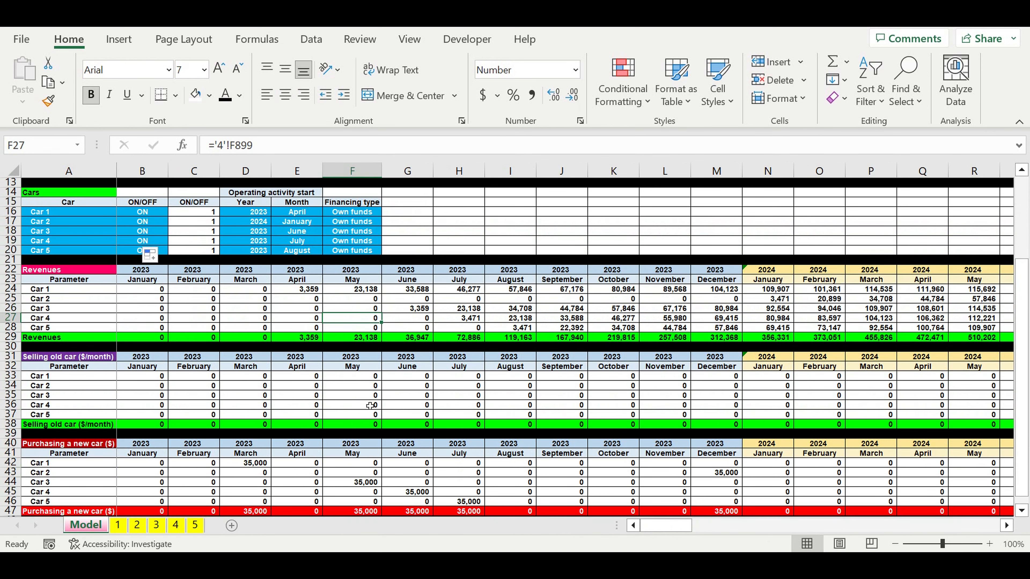
pyautogui.moveTo(242, 377); pyautogui.dragTo(770, 413)
pyautogui.click(773, 397)
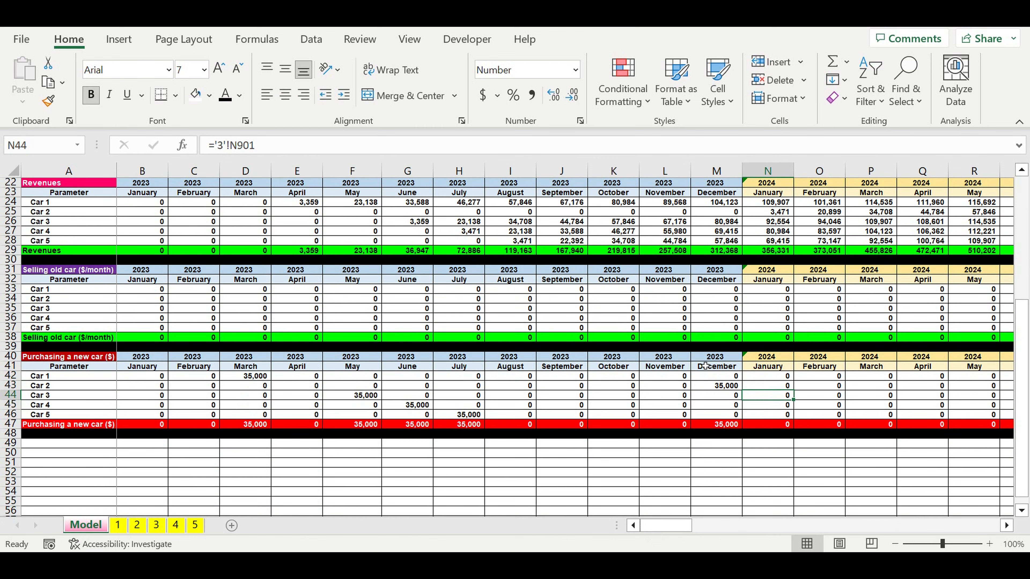
# Copy the Purchasing a new car ($) block in rows 40 to 48 and paste it at A49.
pyautogui.click(215, 367)
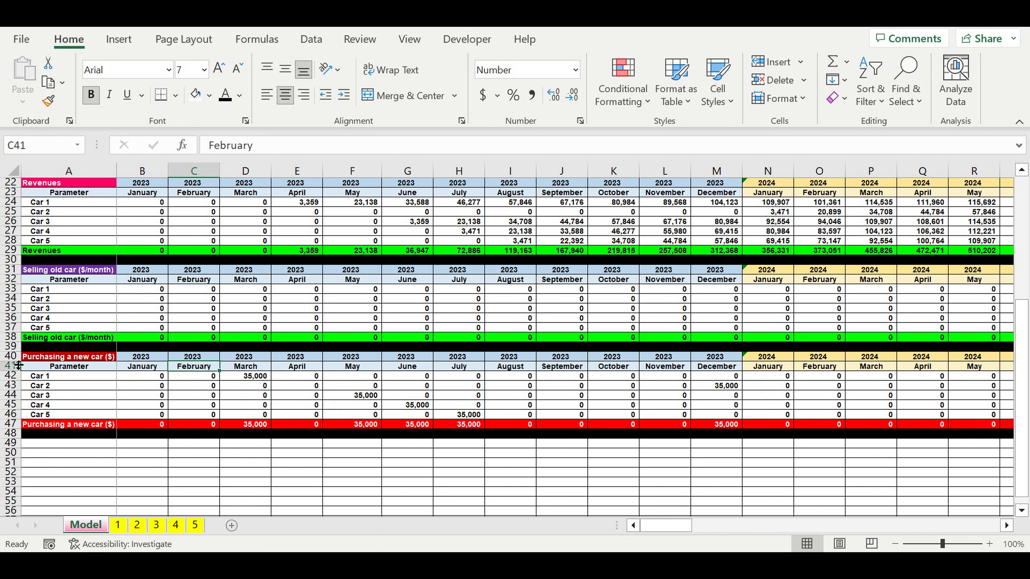
pyautogui.moveTo(11, 356); pyautogui.dragTo(11, 433)
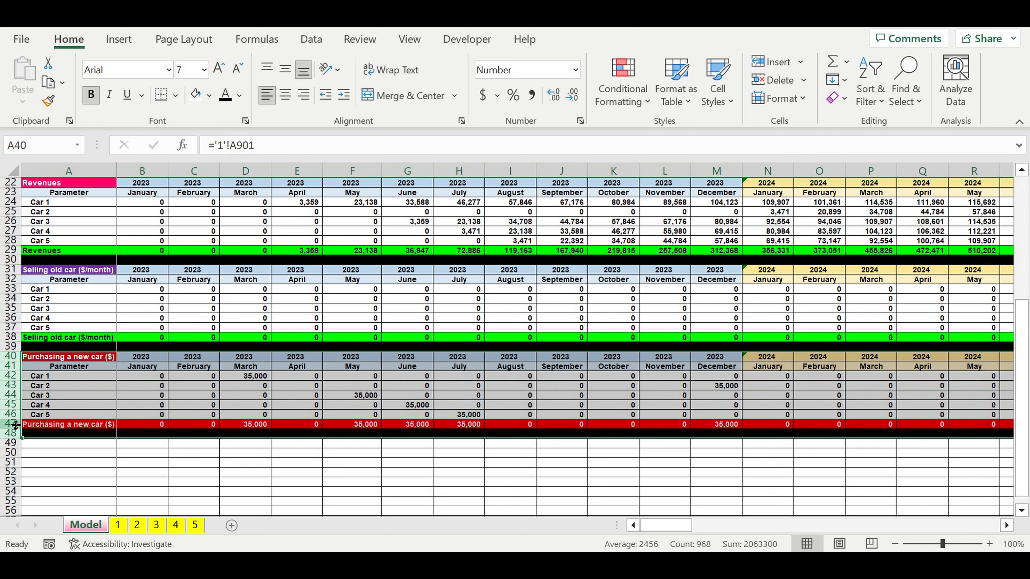
pyautogui.hotkey('ctrl', 'c')
pyautogui.click(67, 447)
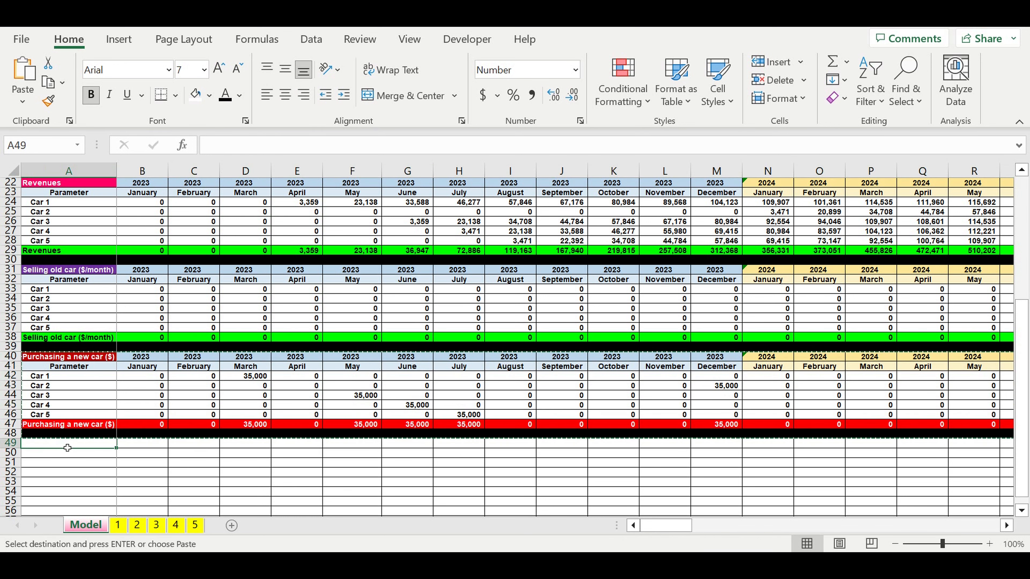
pyautogui.hotkey('ctrl', 'v')
pyautogui.scroll(-1, 172, 393)
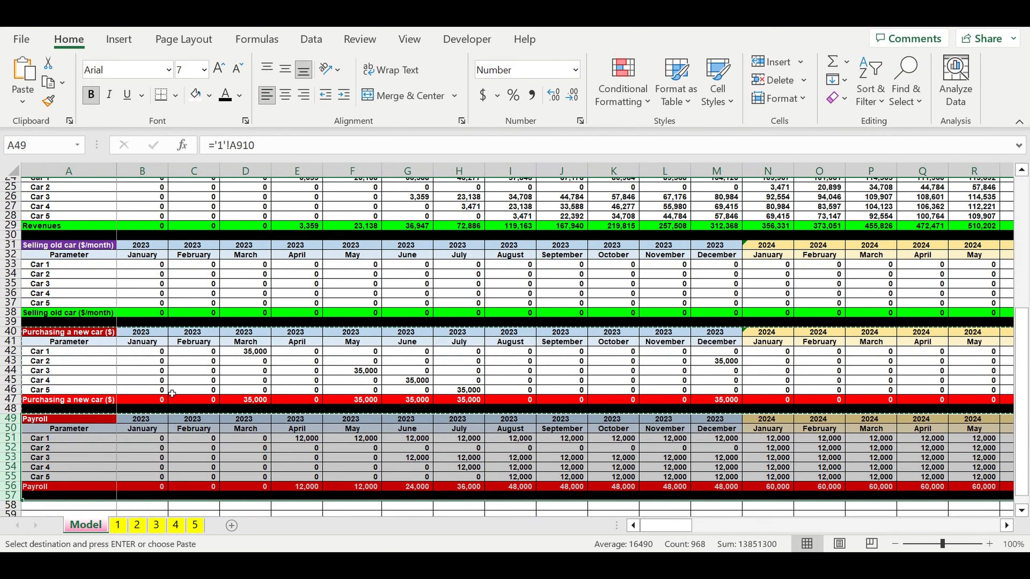
# Link the new block's heading in A49 to the Downpayment ($/month) label on sheet 1 with ='1'!A902.
pyautogui.scroll(-3, 172, 393)
pyautogui.click(70, 356)
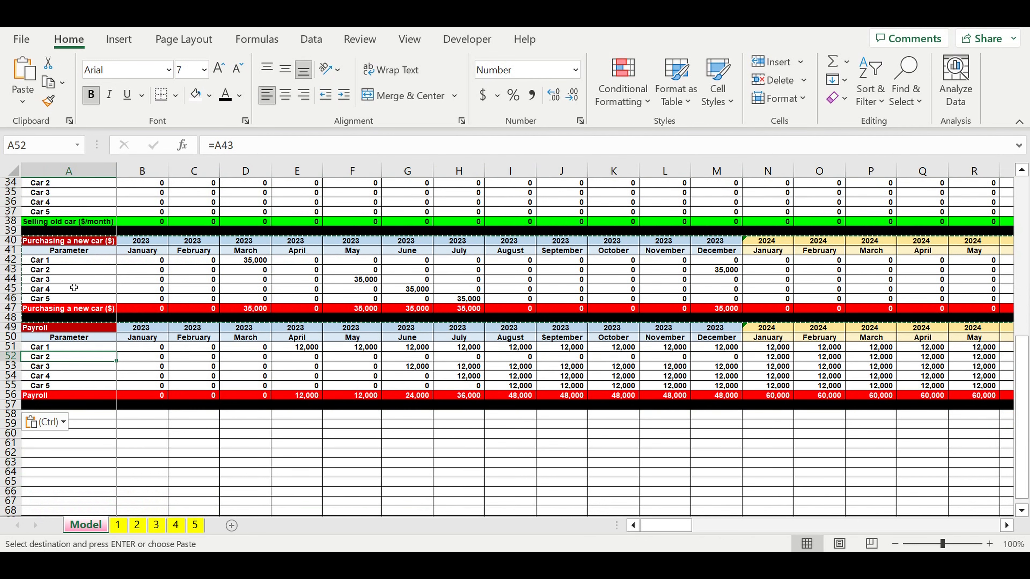
pyautogui.click(64, 328)
pyautogui.write('=')
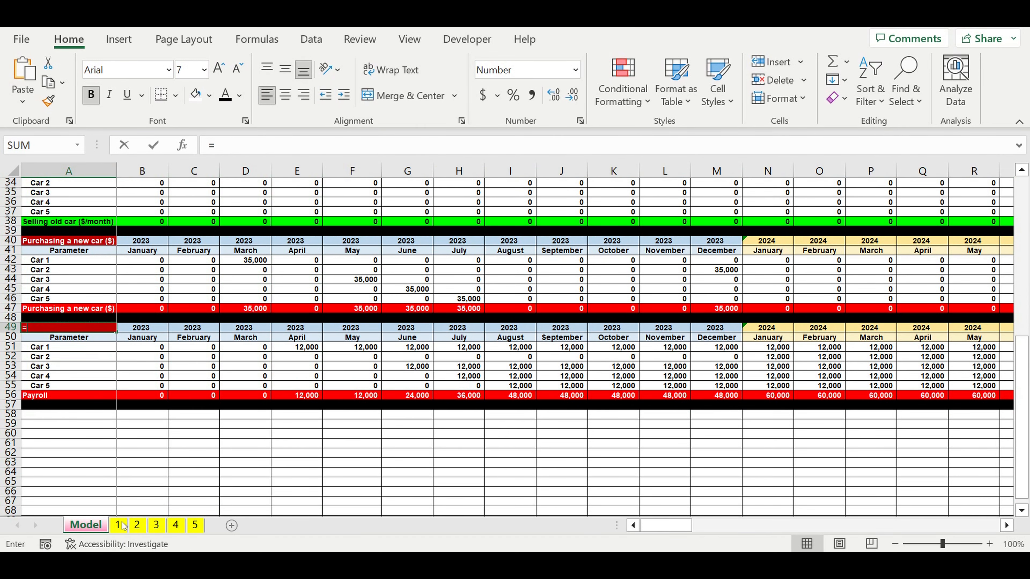
pyautogui.click(118, 526)
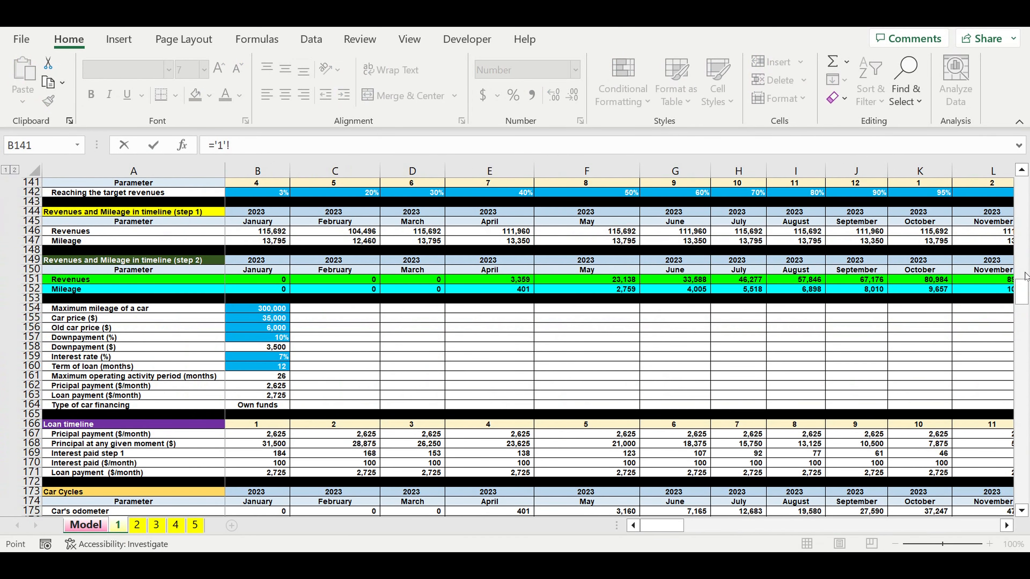
pyautogui.moveTo(1022, 288); pyautogui.dragTo(1023, 492)
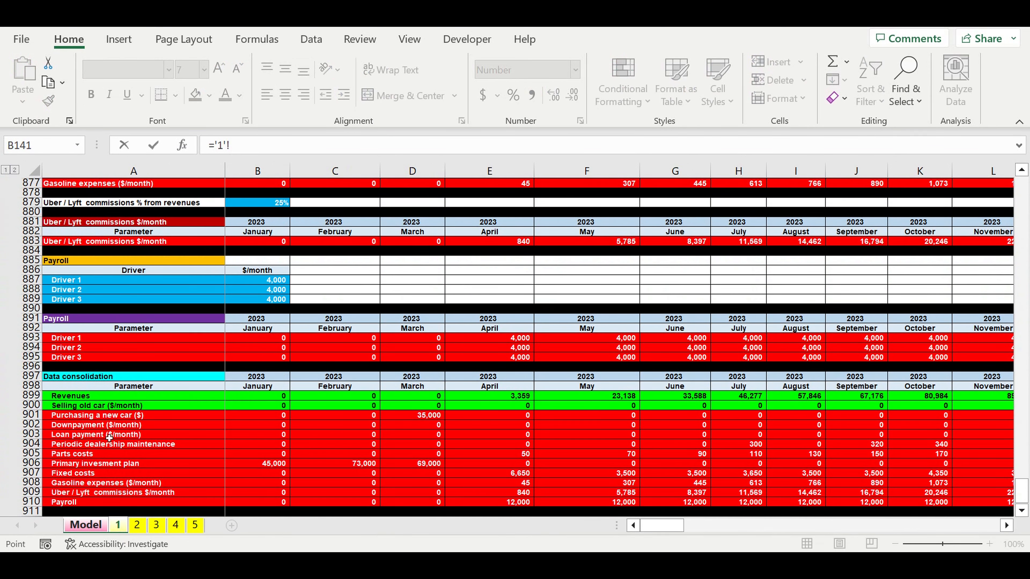
pyautogui.click(69, 428)
pyautogui.press('Return')
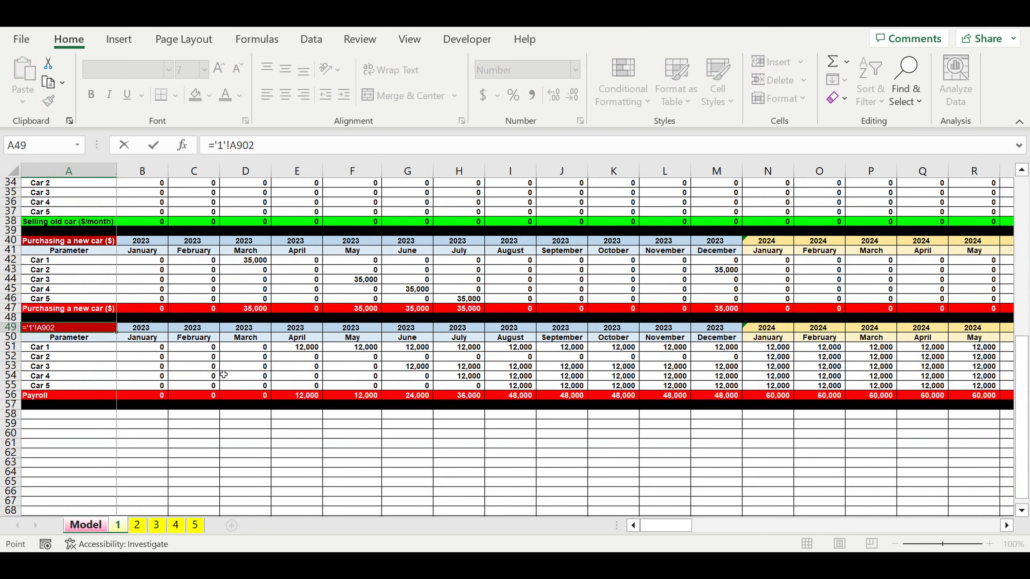
# Give the Downpayment ($/month) heading in A49 a dark green fill.
pyautogui.click(77, 327)
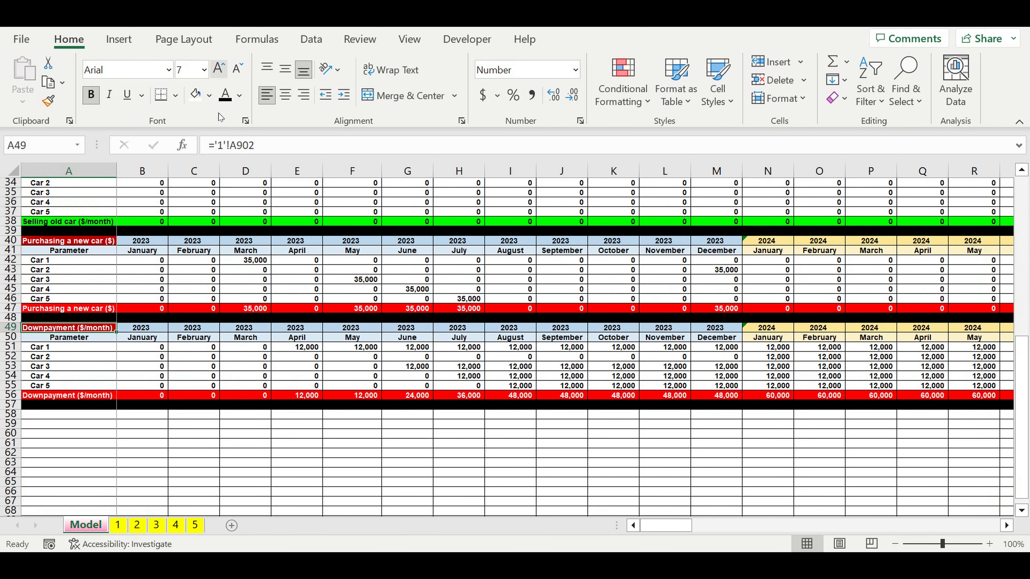
pyautogui.click(209, 95)
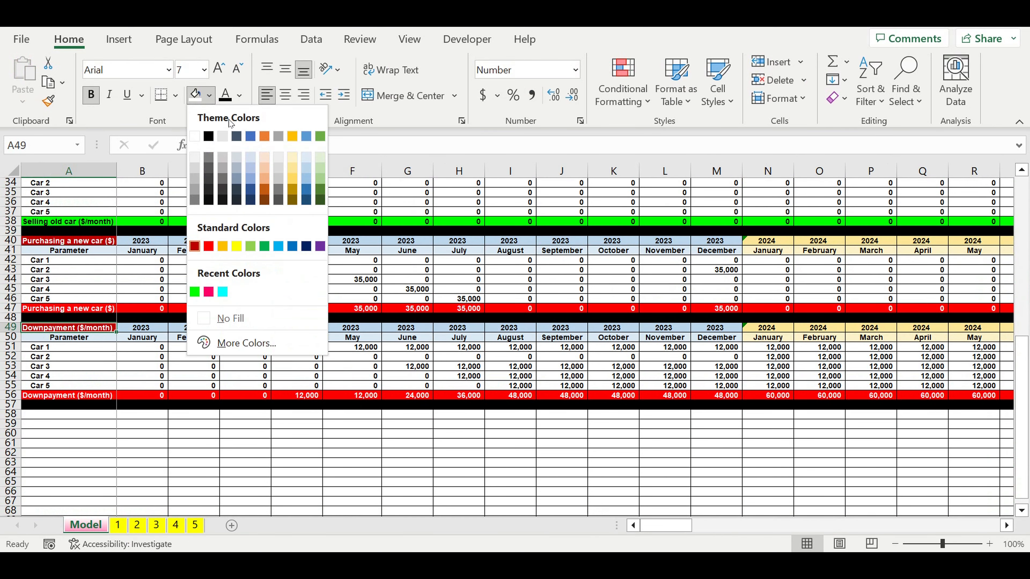
pyautogui.click(319, 200)
pyautogui.click(227, 347)
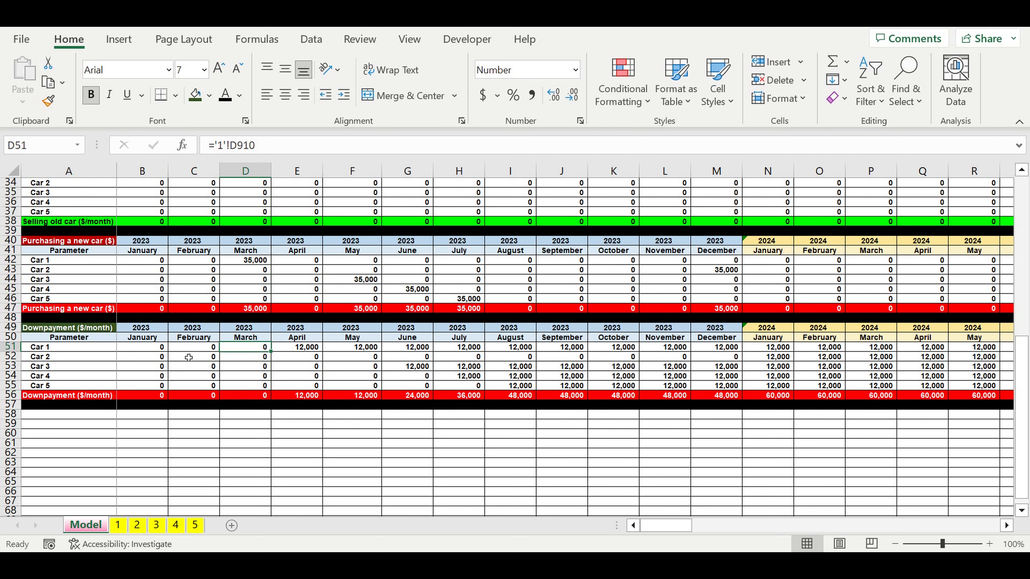
# Link Car 1's January 2023 downpayment in B51 to sheet 1 with ='1'!B902, and copy the formula text.
pyautogui.click(148, 347)
pyautogui.write('=')
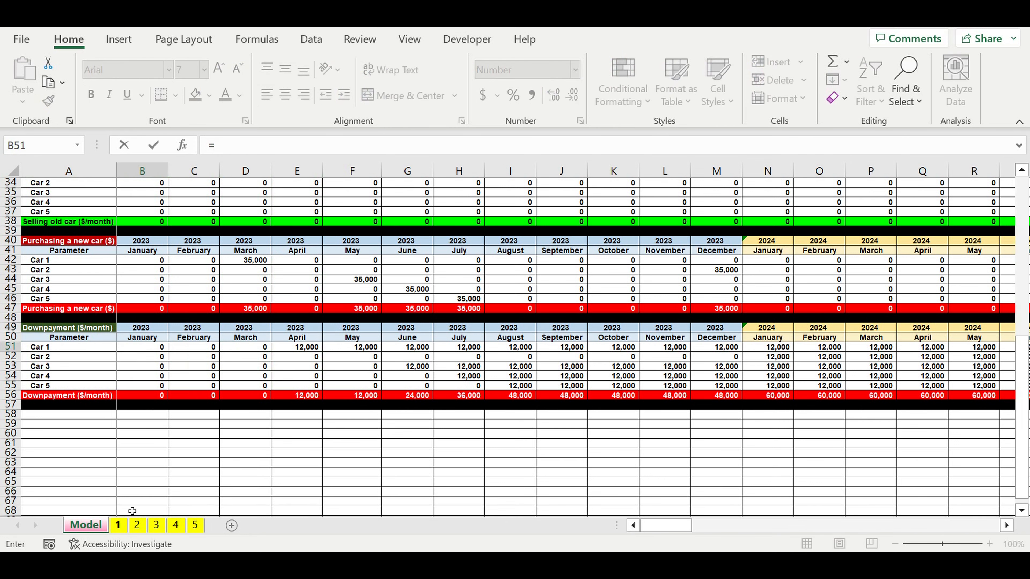
pyautogui.click(118, 525)
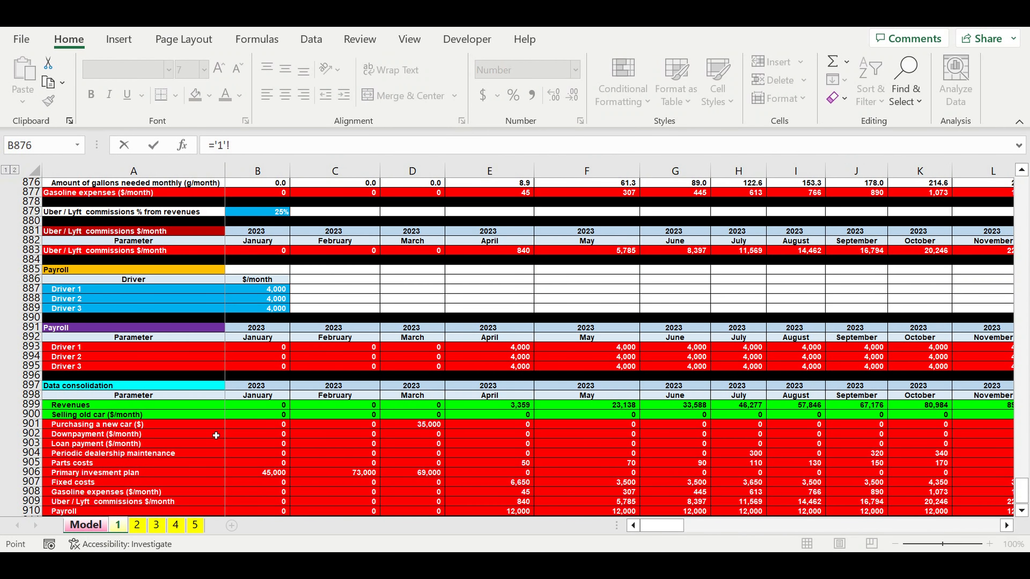
pyautogui.click(252, 437)
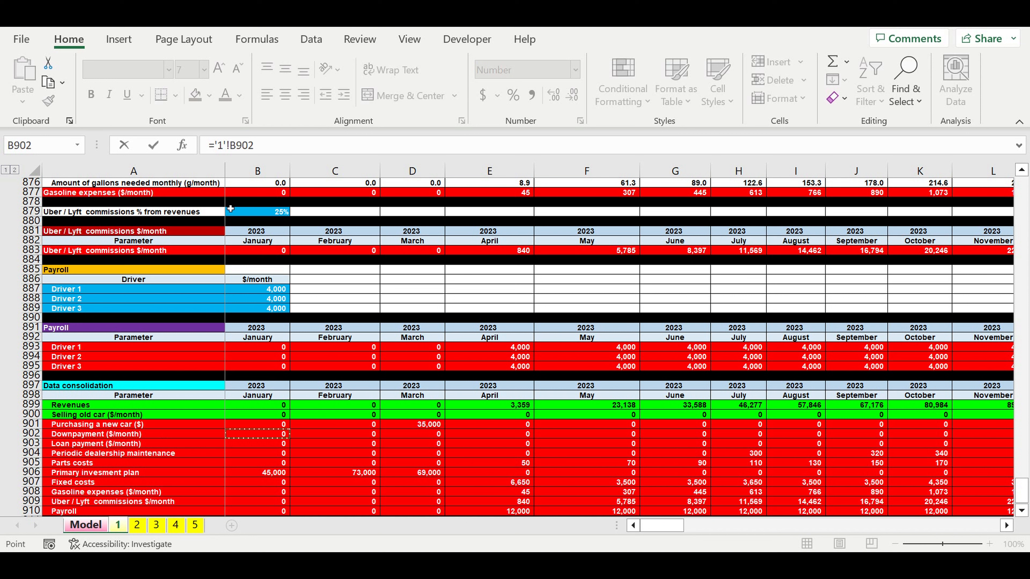
pyautogui.tripleClick(283, 144)
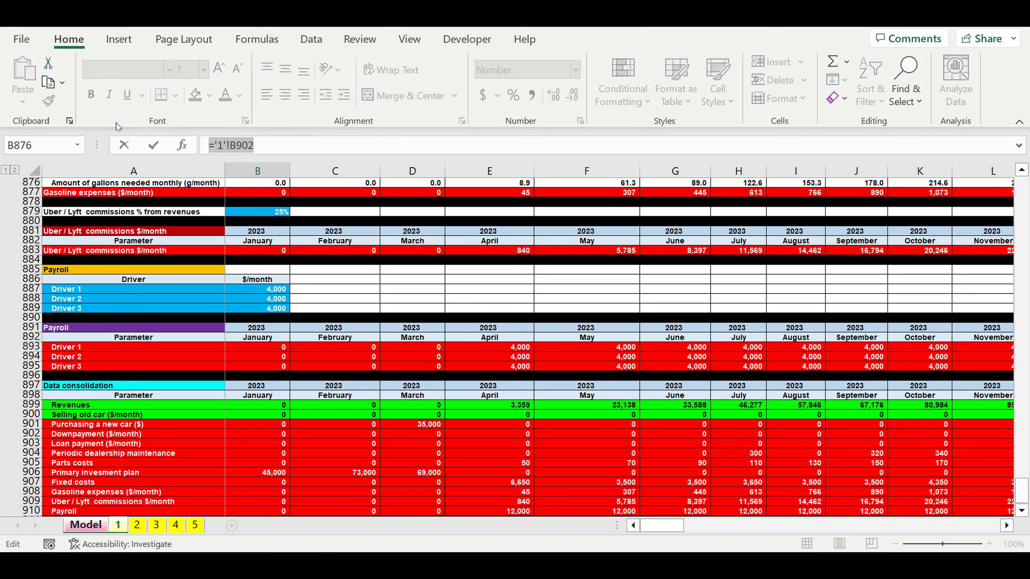
pyautogui.hotkey('ctrl', 'c')
pyautogui.press('Return')
# Link Car 2's January 2023 downpayment in B52 to sheet 2 with ='2'!B902.
pyautogui.tripleClick(288, 151)
pyautogui.hotkey('ctrl', 'v')
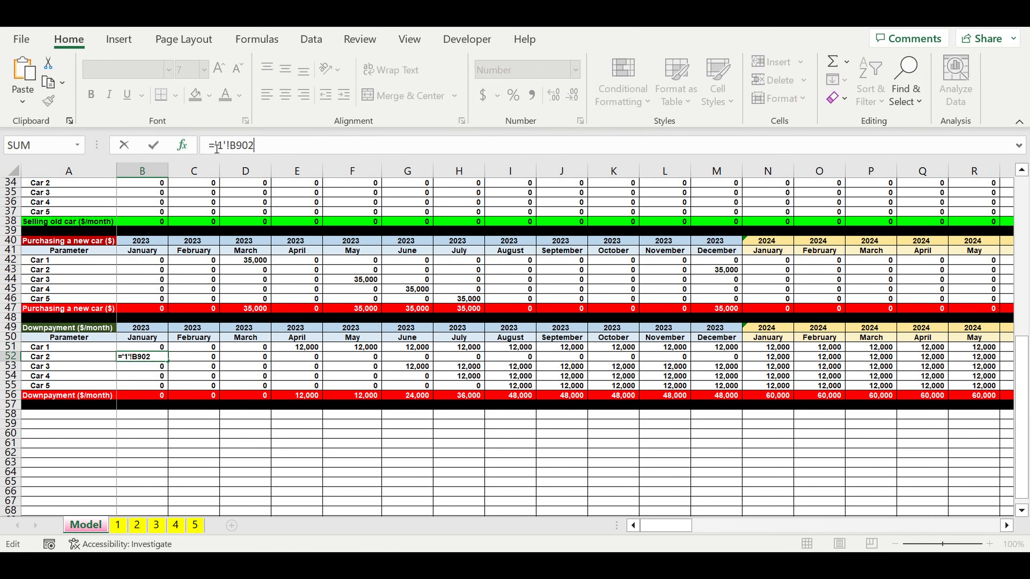
pyautogui.doubleClick(226, 145)
pyautogui.write('2')
pyautogui.press('Return')
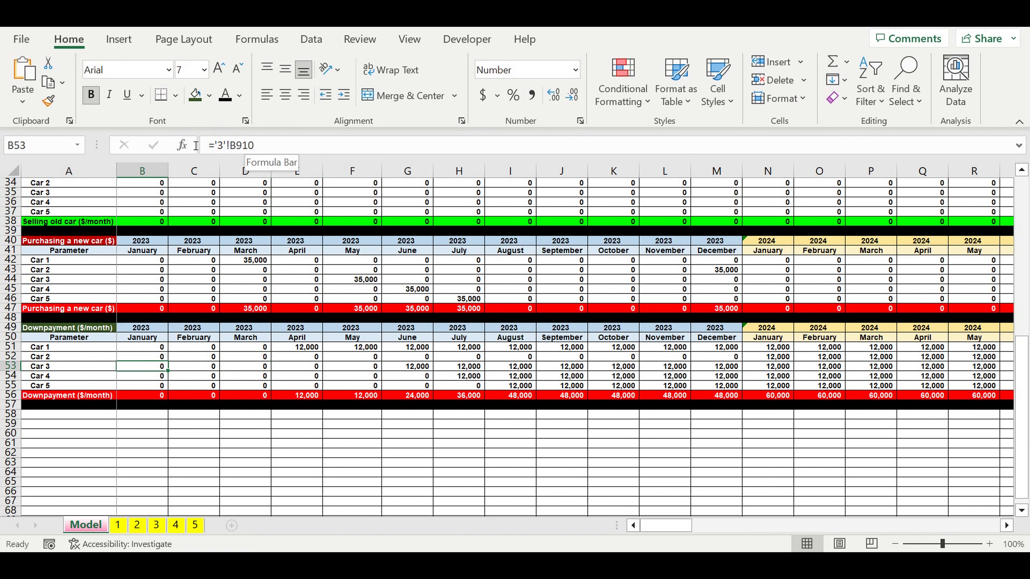
# Link Car 3's January 2023 downpayment in B53 to sheet 3 with ='3'!B902.
pyautogui.moveTo(258, 146); pyautogui.dragTo(154, 139)
pyautogui.hotkey('ctrl', 'v')
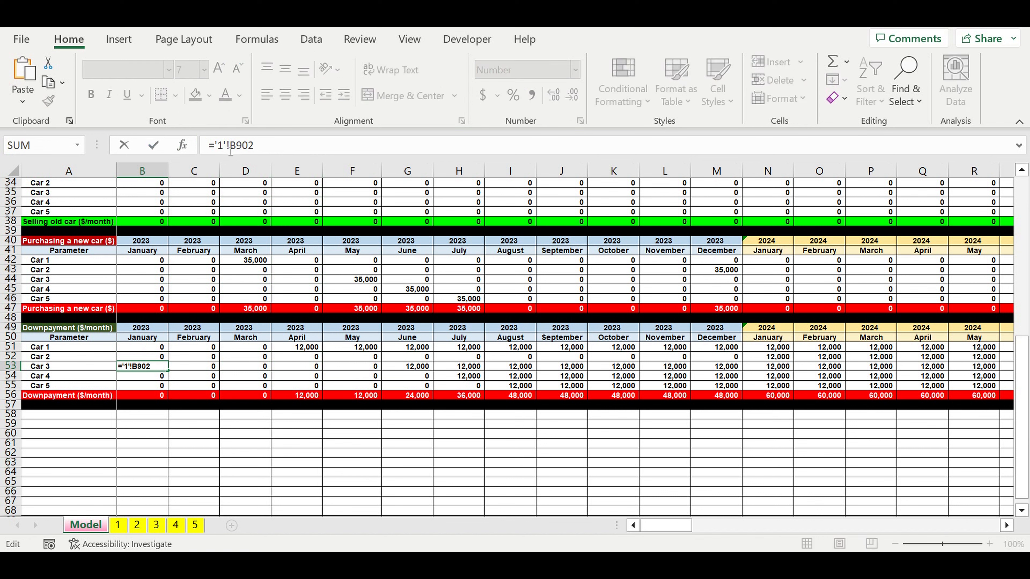
pyautogui.doubleClick(227, 146)
pyautogui.write('3')
pyautogui.press('Return')
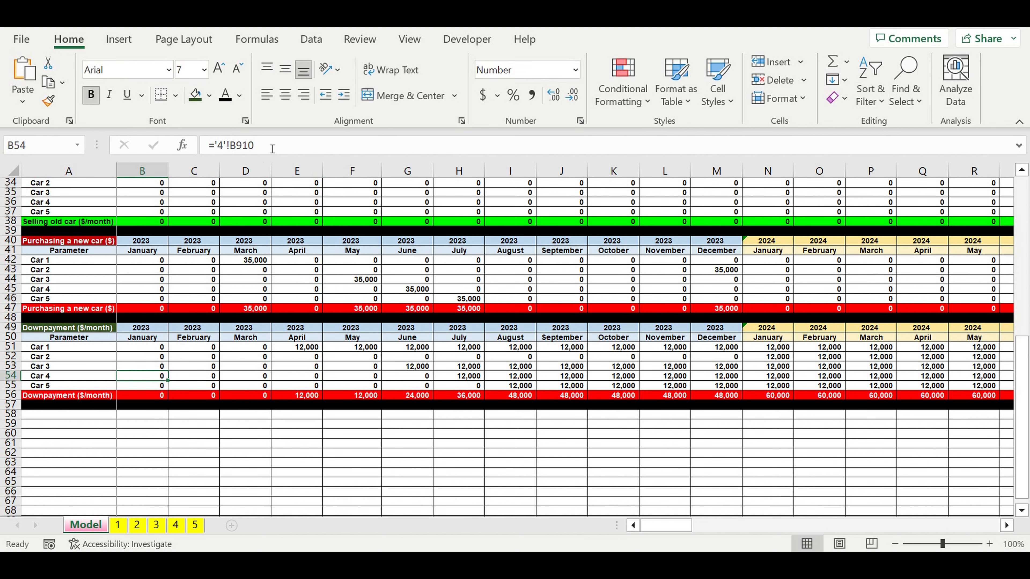
# Link Car 4's January 2023 downpayment in B54 to sheet 4 with ='4'!B902.
pyautogui.tripleClick(272, 149)
pyautogui.hotkey('ctrl', 'v')
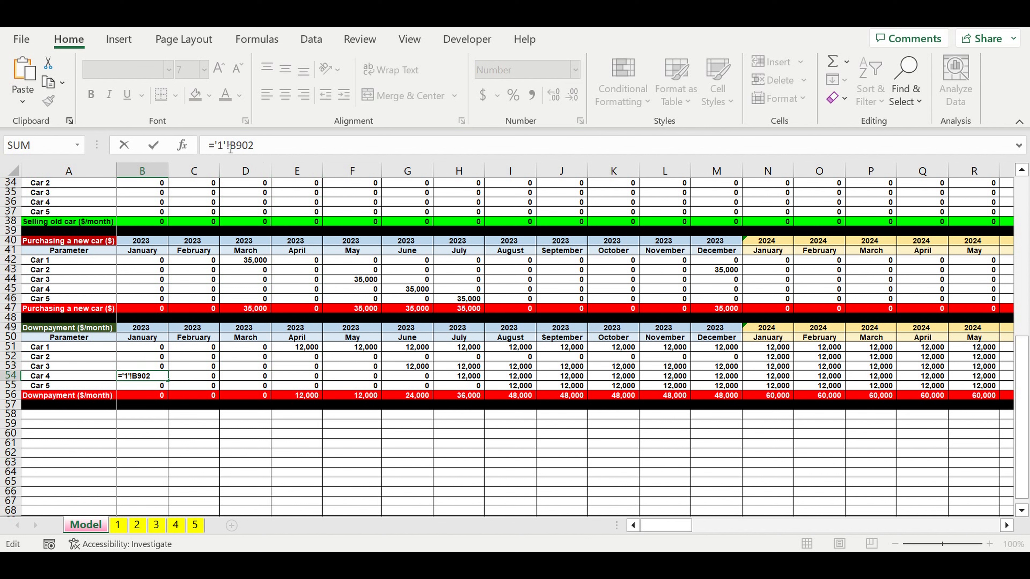
pyautogui.write('4')
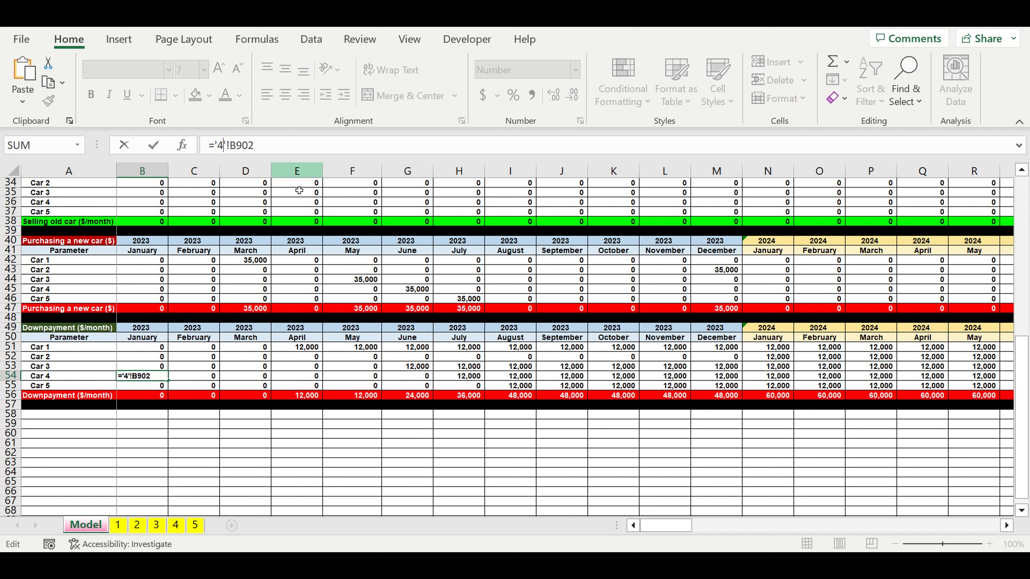
pyautogui.press('Return')
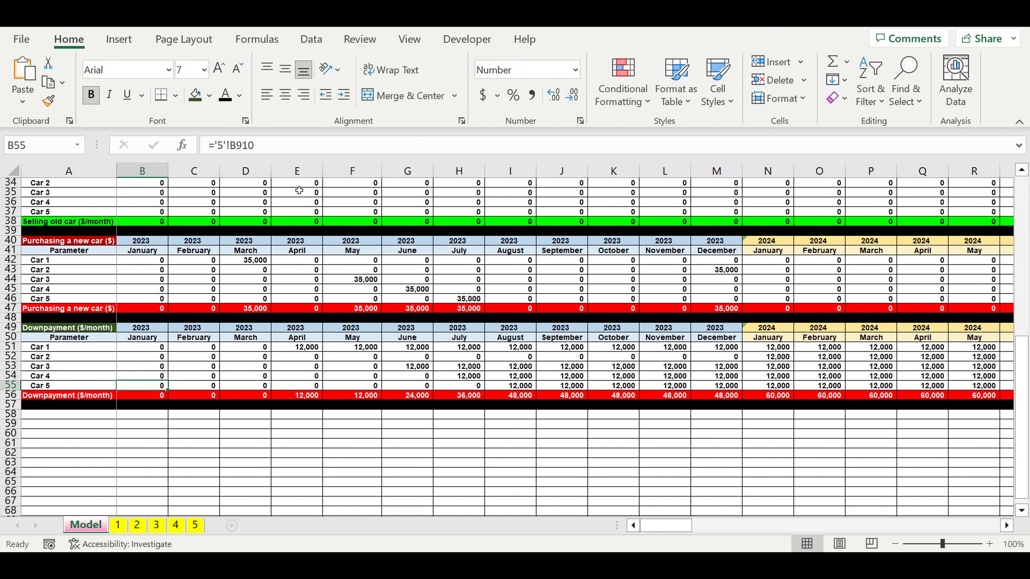
# Link Car 5's January 2023 downpayment in B55 to sheet 5 with ='5'!B902.
pyautogui.tripleClick(283, 149)
pyautogui.hotkey('ctrl', 'v')
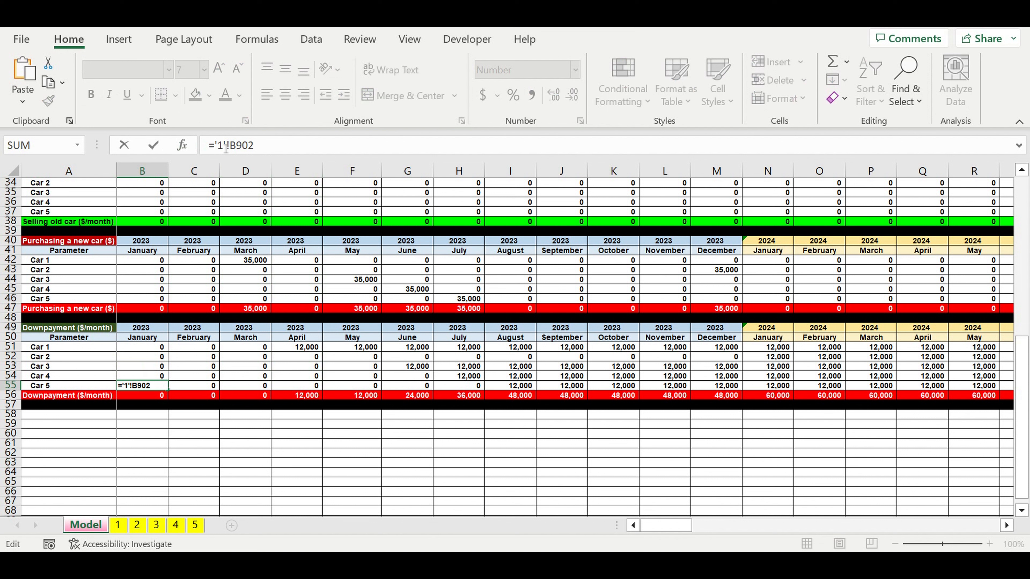
pyautogui.doubleClick(221, 145)
pyautogui.write('5')
pyautogui.press('Return')
# Fill the downpayment formulas in B51:B55 across all months through December 2032 in column DQ.
pyautogui.moveTo(140, 348); pyautogui.dragTo(934, 347)
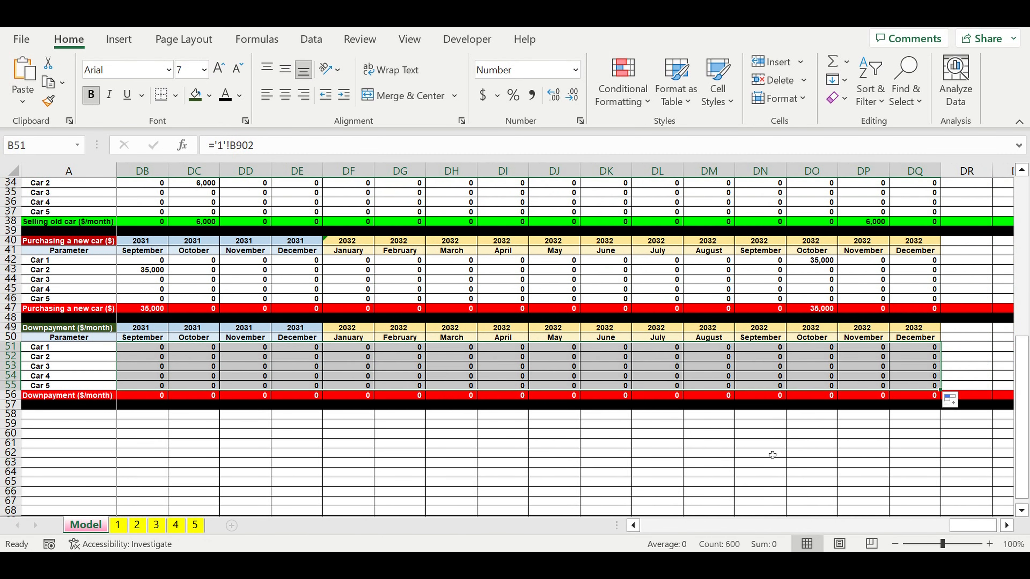
pyautogui.click(772, 454)
pyautogui.click(758, 346)
pyautogui.moveTo(972, 525); pyautogui.dragTo(467, 548)
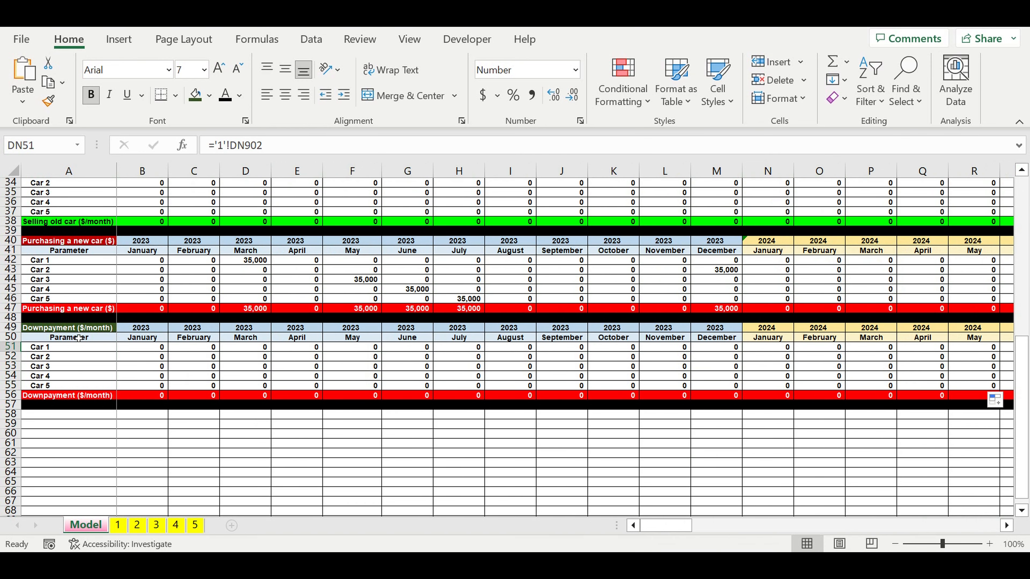
# Set the financing type to Loan for Car 1 and copy it to Cars 2 to 5 in F16:F20.
pyautogui.scroll(10, 173, 373)
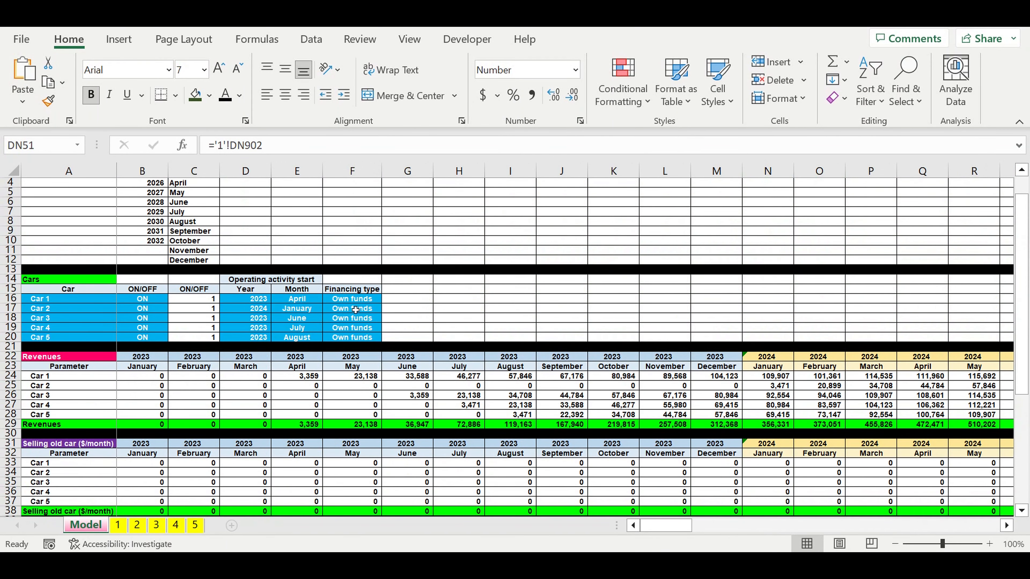
pyautogui.click(351, 299)
pyautogui.click(386, 300)
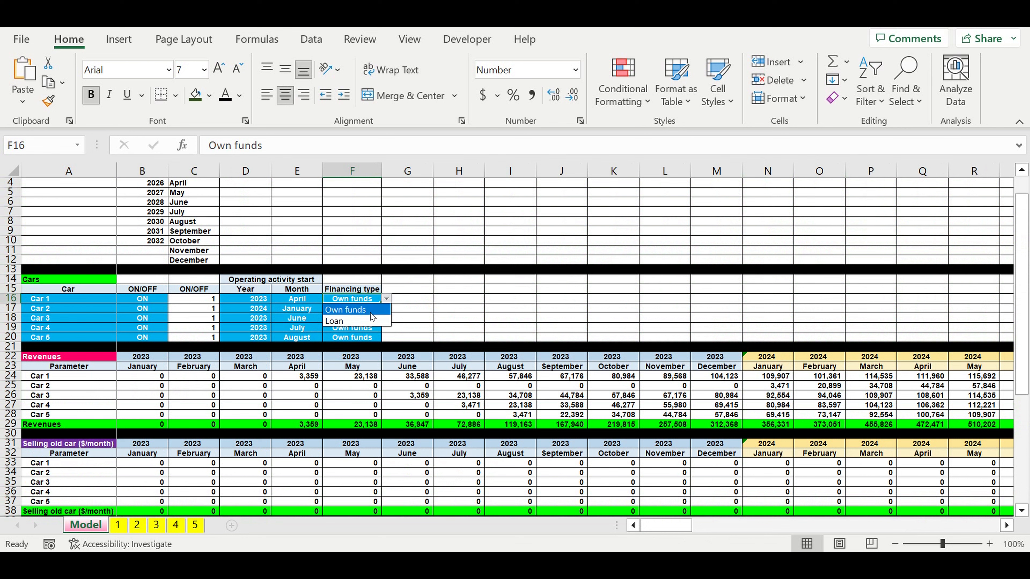
pyautogui.click(364, 321)
pyautogui.moveTo(384, 309); pyautogui.dragTo(387, 341)
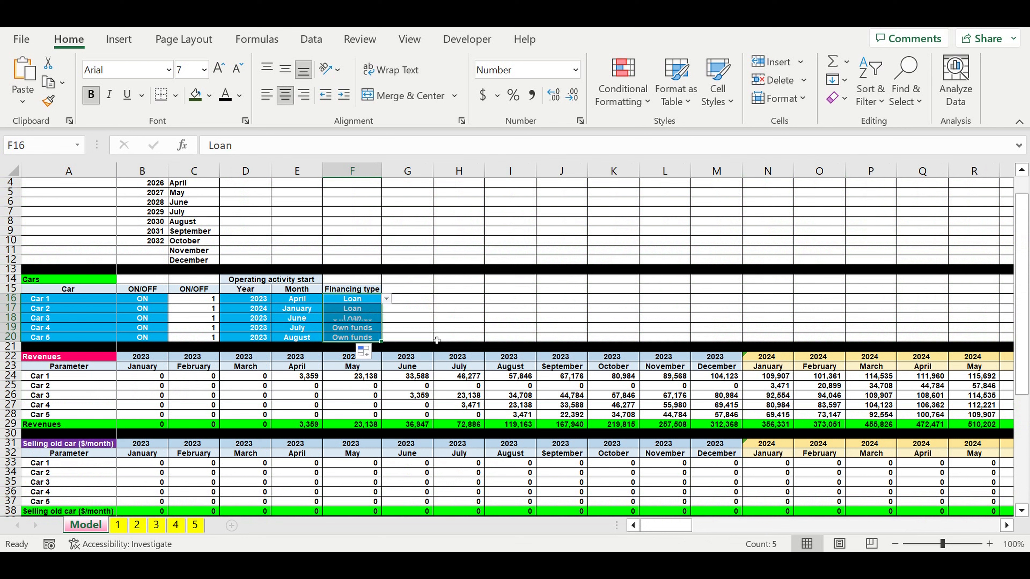
pyautogui.click(431, 367)
# Review the monthly downpayments of all five cars in the Downpayment block across 2023 to 2026.
pyautogui.scroll(-12, 406, 353)
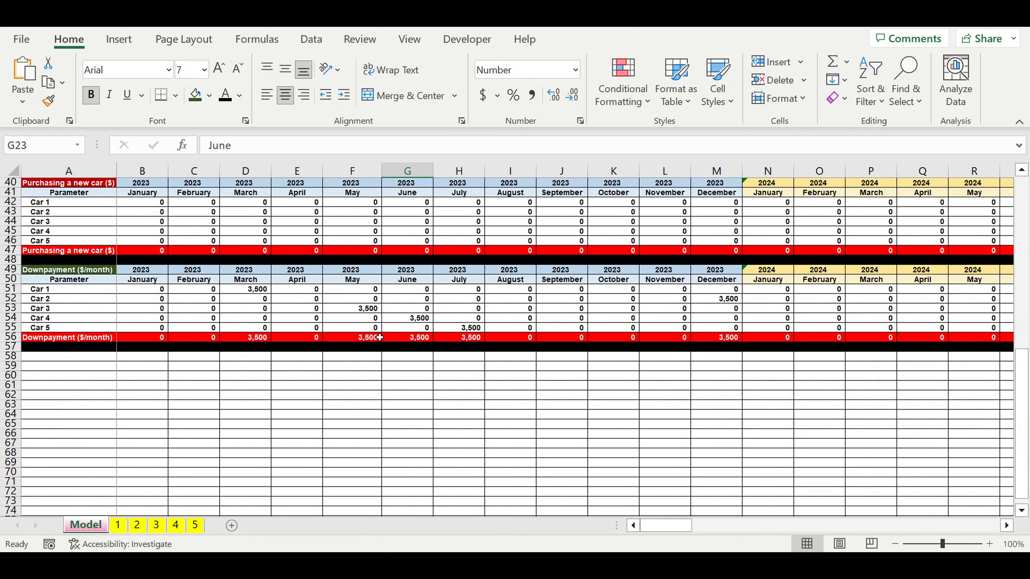
pyautogui.moveTo(251, 293); pyautogui.dragTo(730, 327)
pyautogui.moveTo(685, 526); pyautogui.dragTo(757, 532)
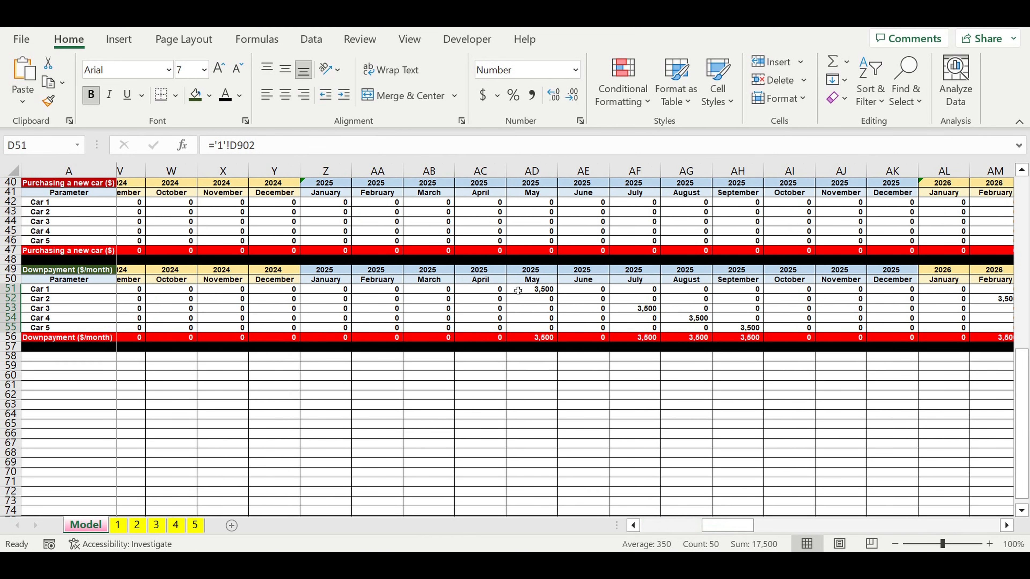
pyautogui.moveTo(519, 291); pyautogui.dragTo(744, 329)
pyautogui.moveTo(712, 526); pyautogui.dragTo(538, 543)
pyautogui.click(201, 435)
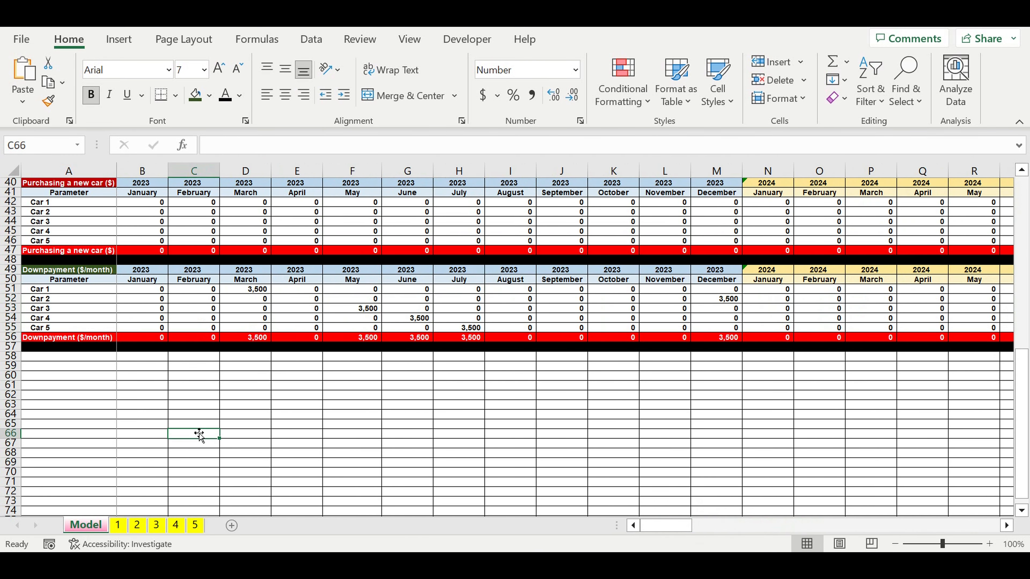
# Check the Data consolidation block on sheet 1 for the category following Downpayment, and return to the Model sheet.
pyautogui.click(90, 291)
pyautogui.click(126, 524)
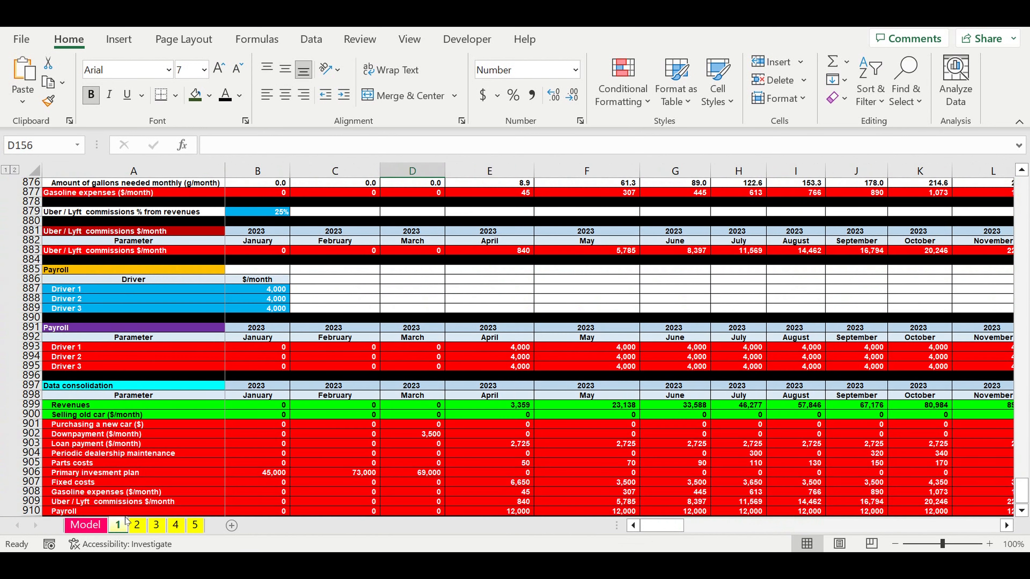
pyautogui.click(86, 435)
pyautogui.press('Down')
pyautogui.click(86, 526)
pyautogui.click(173, 444)
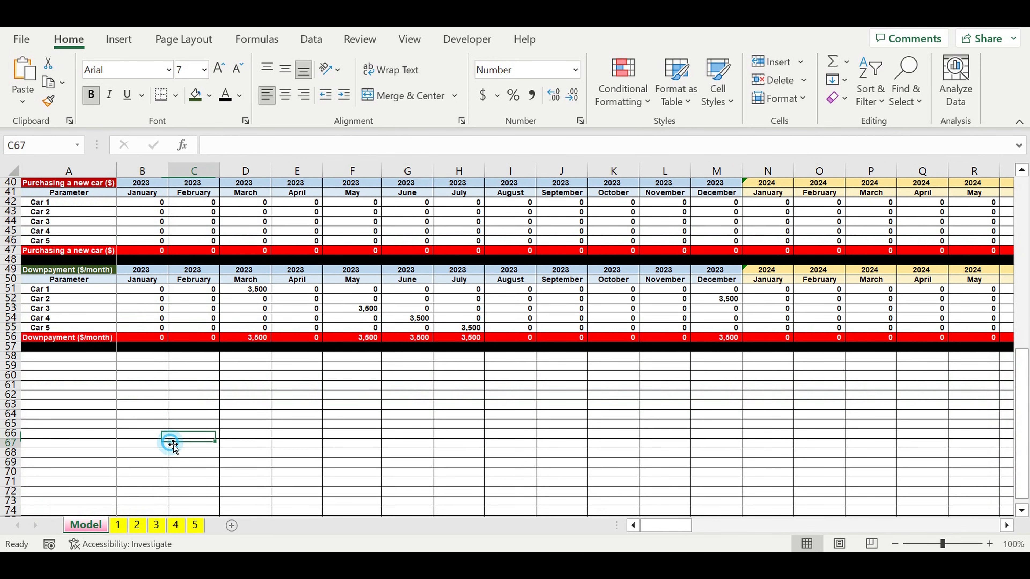
# Duplicate the Downpayment block in rows 49 to 57 of the Model sheet directly below it, starting at A58.
pyautogui.click(14, 270)
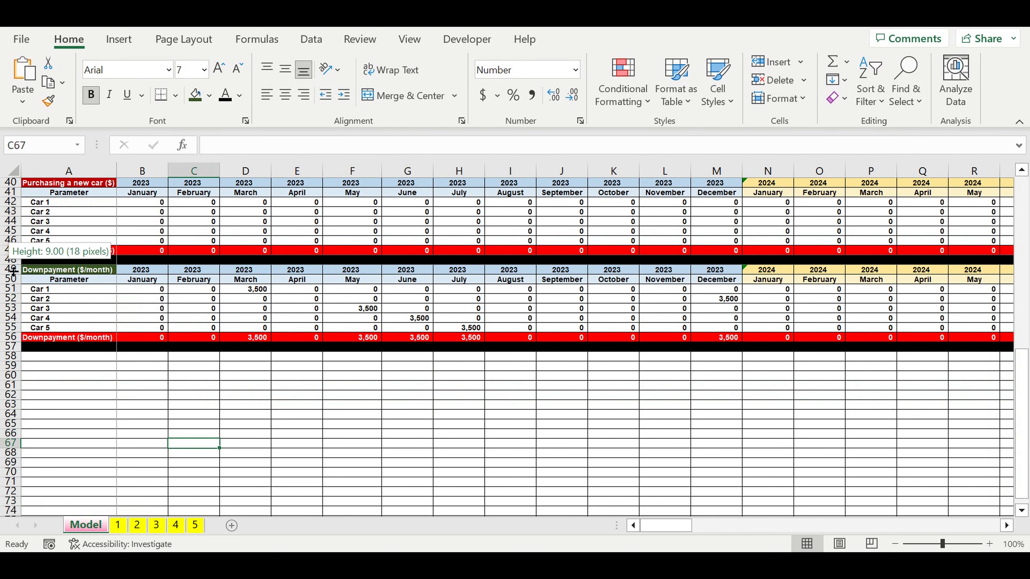
pyautogui.moveTo(8, 270); pyautogui.dragTo(8, 346)
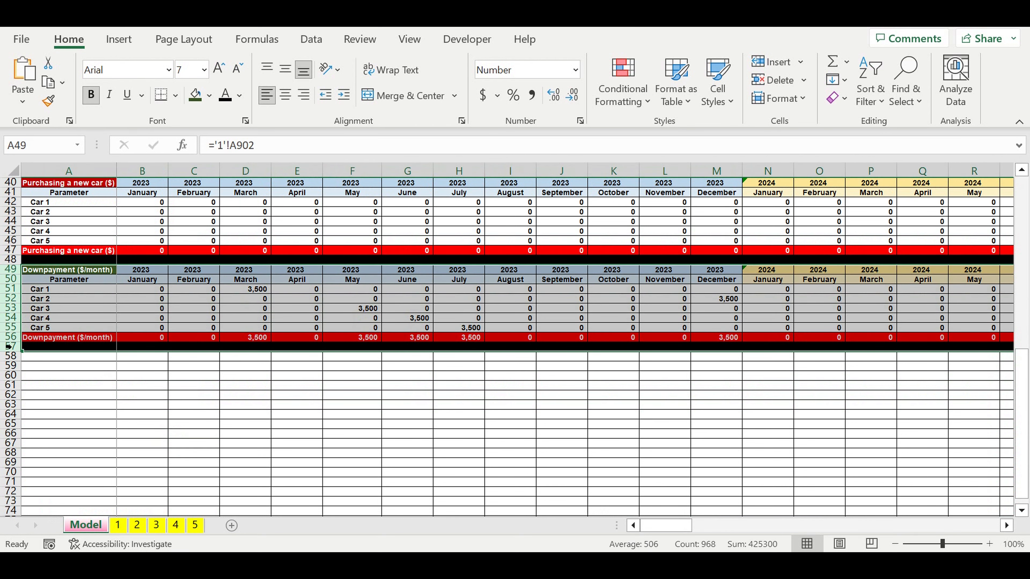
pyautogui.hotkey('ctrl', 'c')
pyautogui.click(50, 357)
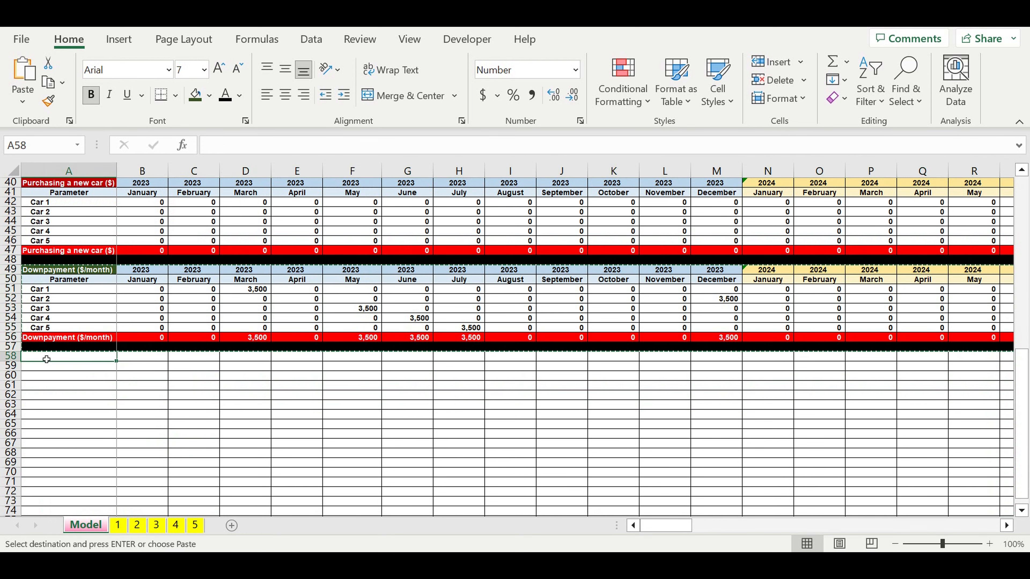
pyautogui.hotkey('ctrl', 'v')
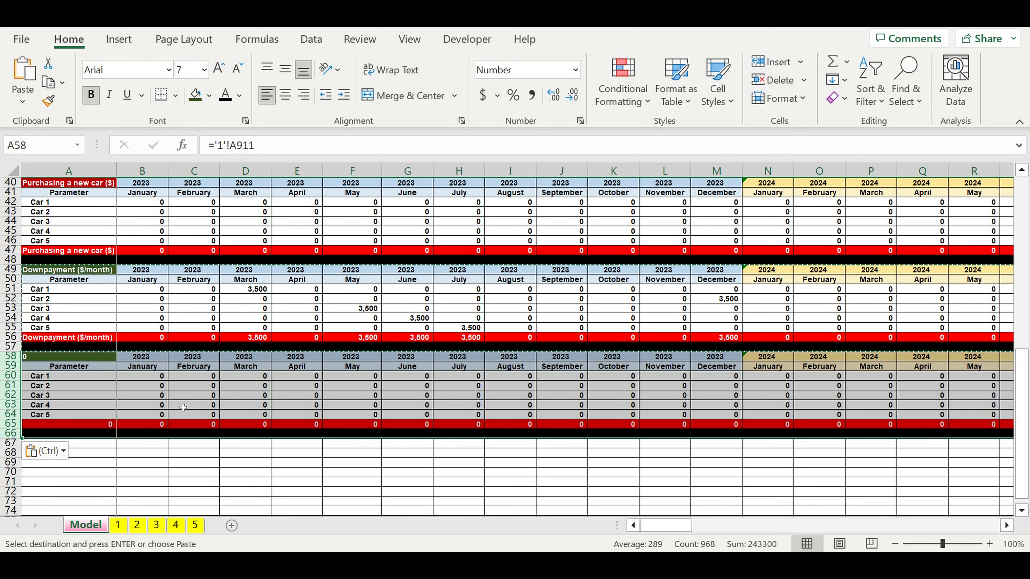
pyautogui.click(187, 405)
# Link the new block's title in A58 to the Loan payment ($/month) label on sheet 1 with ='1'!A903.
pyautogui.click(96, 357)
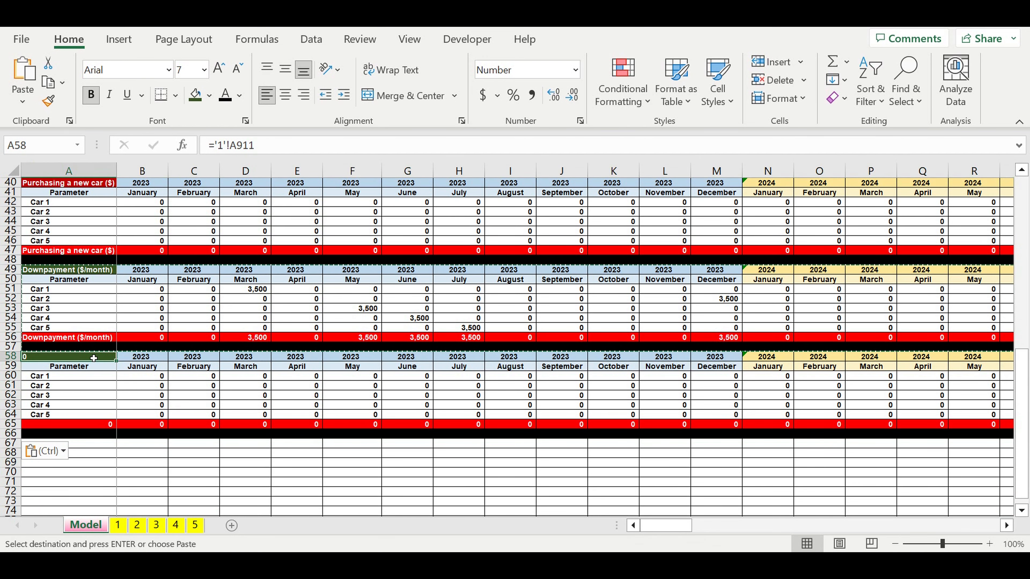
pyautogui.press('Escape')
pyautogui.write('=')
pyautogui.click(118, 525)
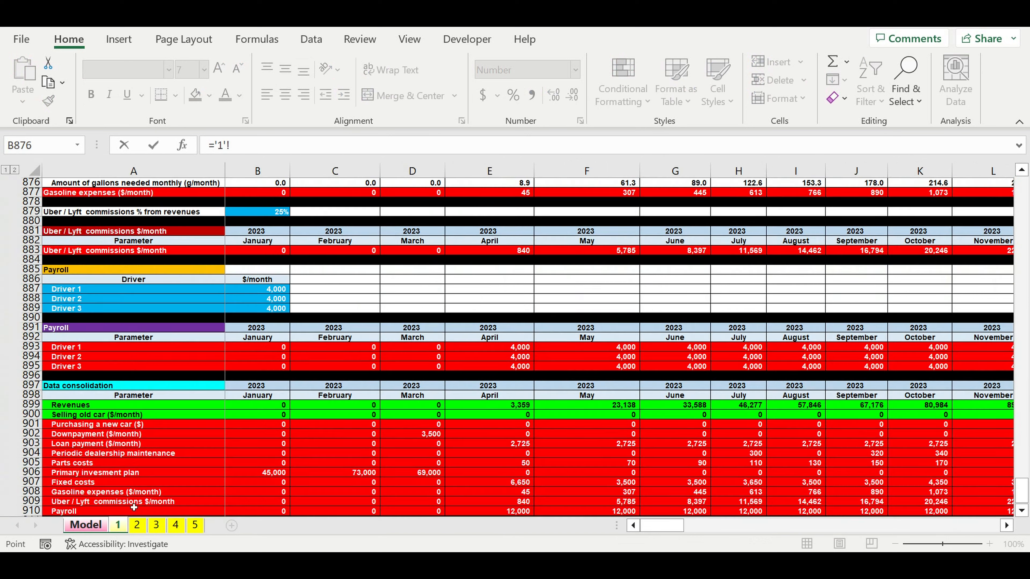
pyautogui.click(73, 447)
pyautogui.press('Return')
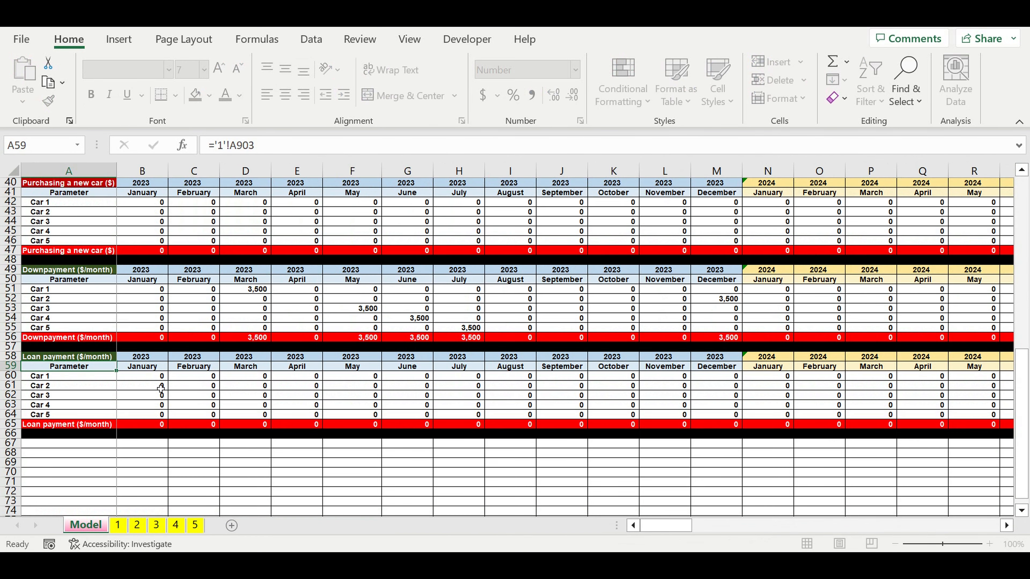
# Compare the January Car 1 formulas of the Downpayment and Loan payment blocks, checking the source rows on sheet 1.
pyautogui.click(147, 291)
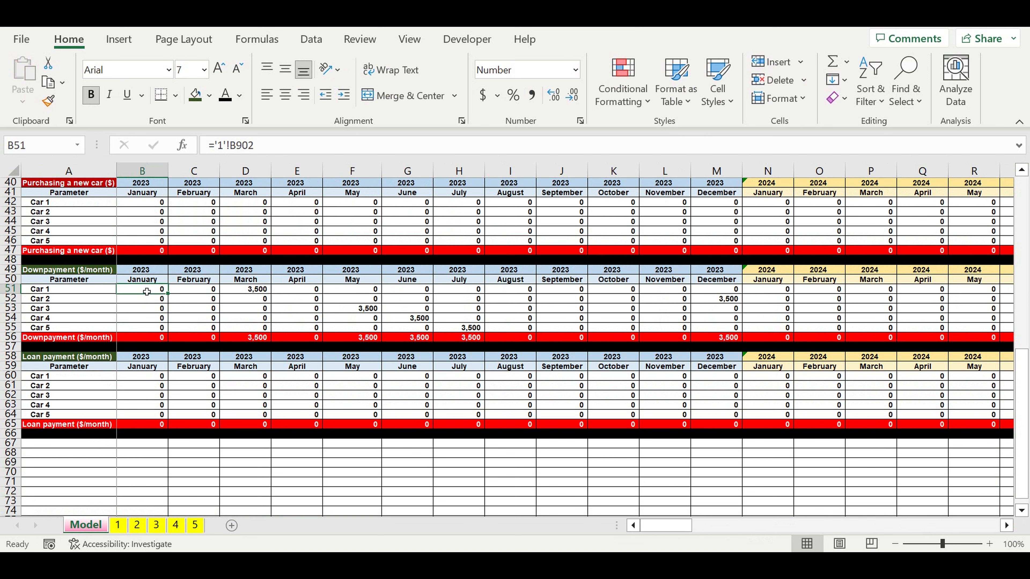
pyautogui.click(146, 379)
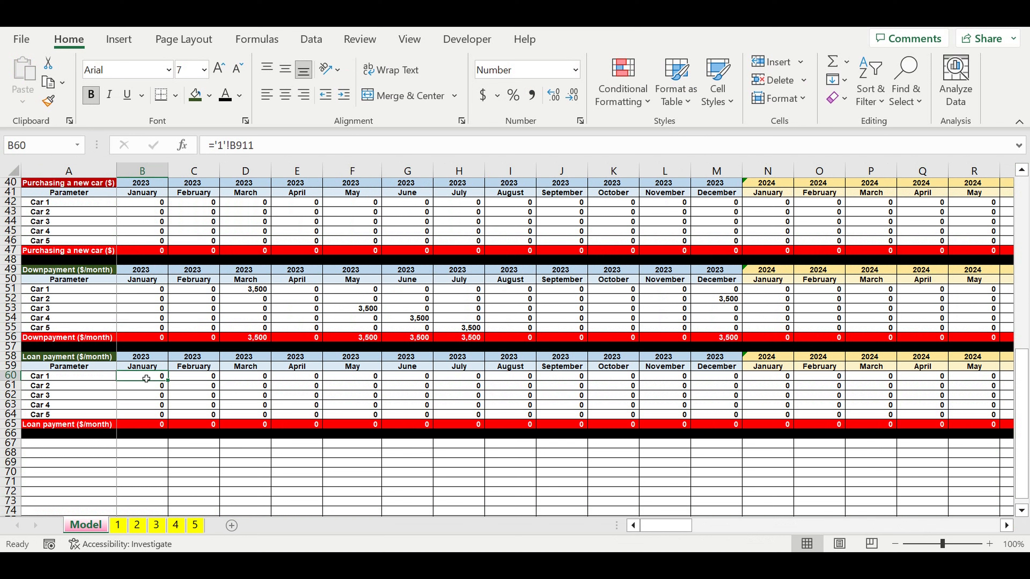
pyautogui.click(142, 292)
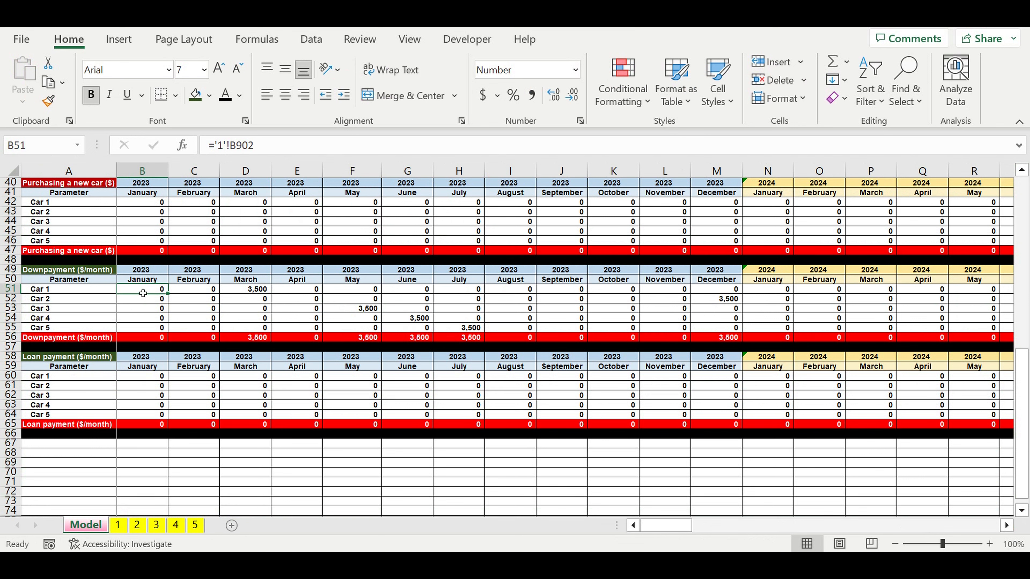
pyautogui.click(118, 525)
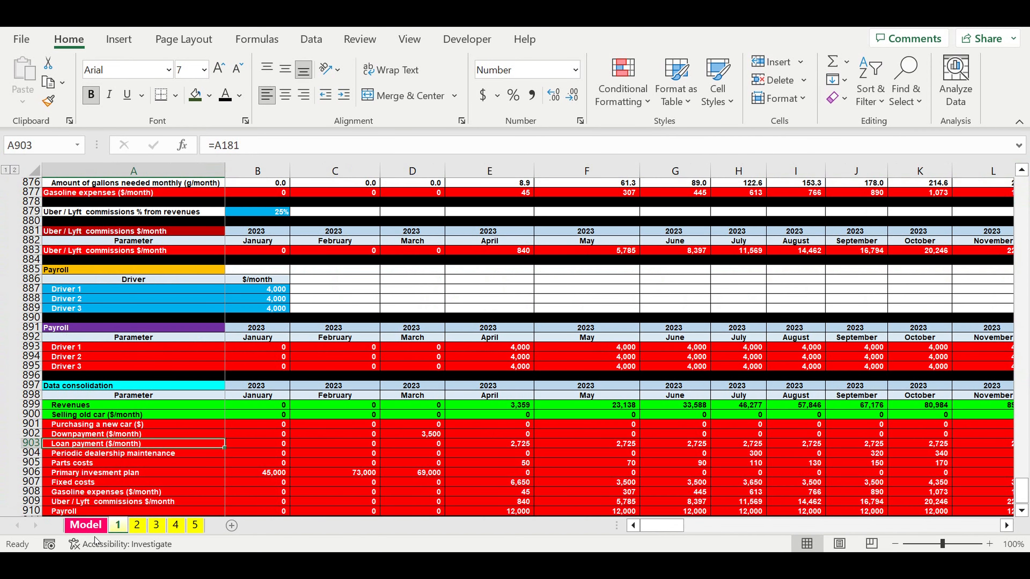
pyautogui.click(90, 524)
pyautogui.click(136, 380)
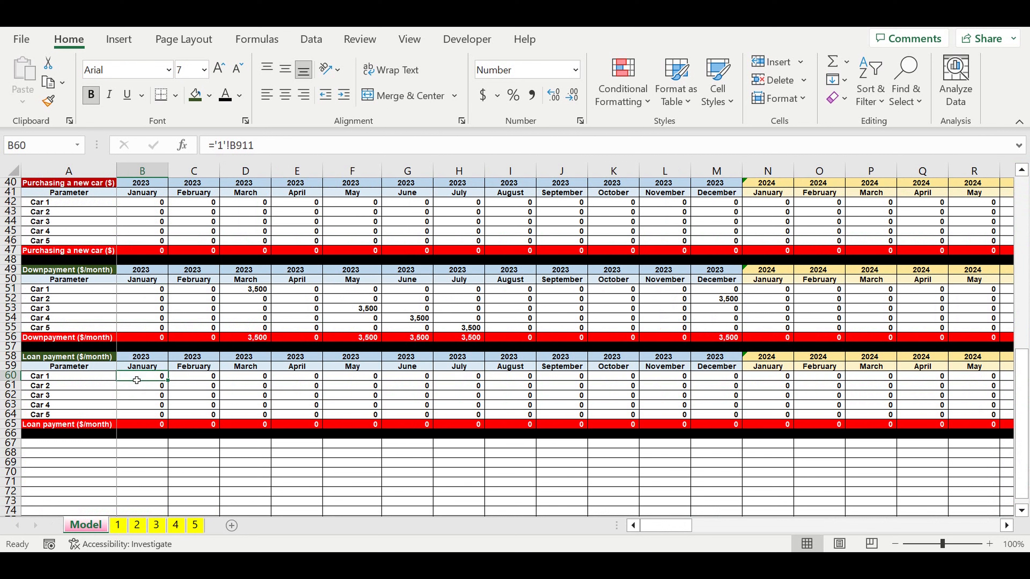
pyautogui.click(80, 357)
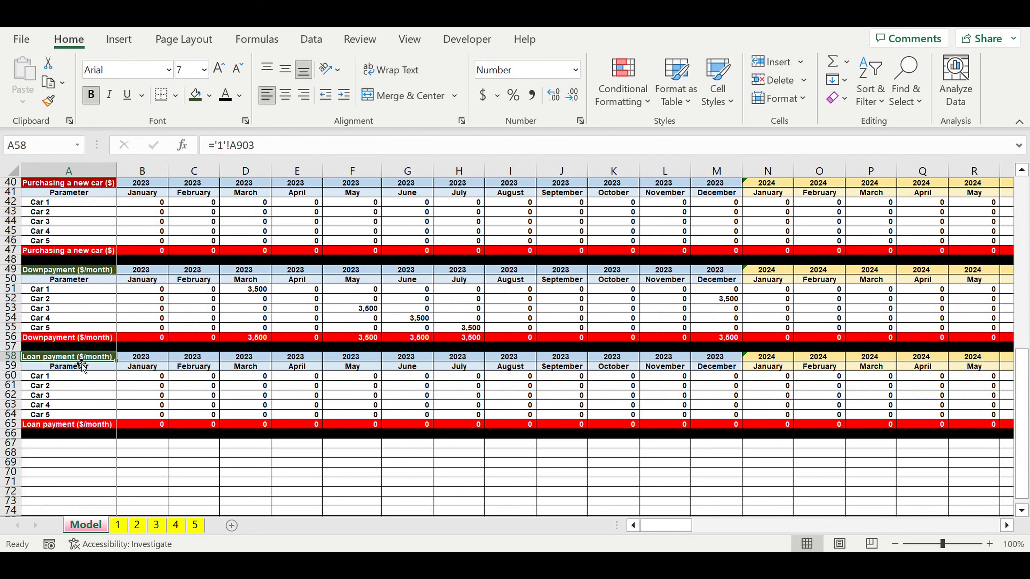
# Link Car 1's January loan payment in B60 to ='1'!B903 and copy the formula text for reuse.
pyautogui.click(137, 377)
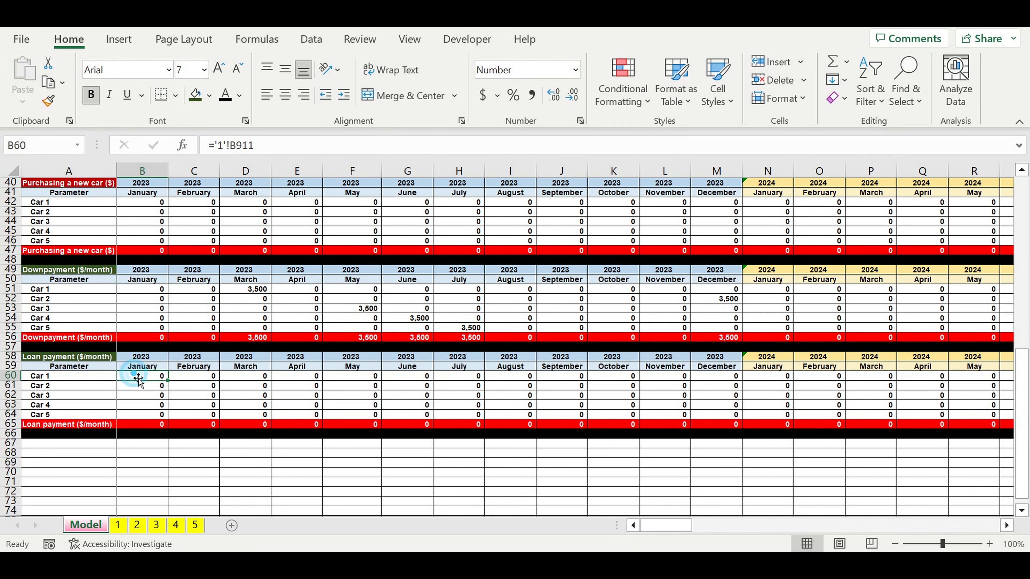
pyautogui.write('=')
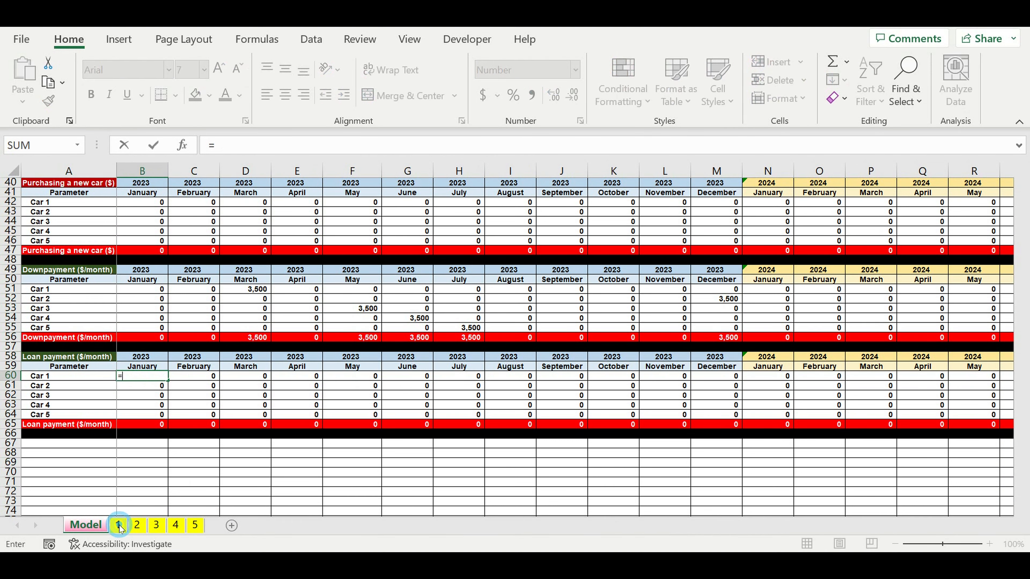
pyautogui.click(119, 525)
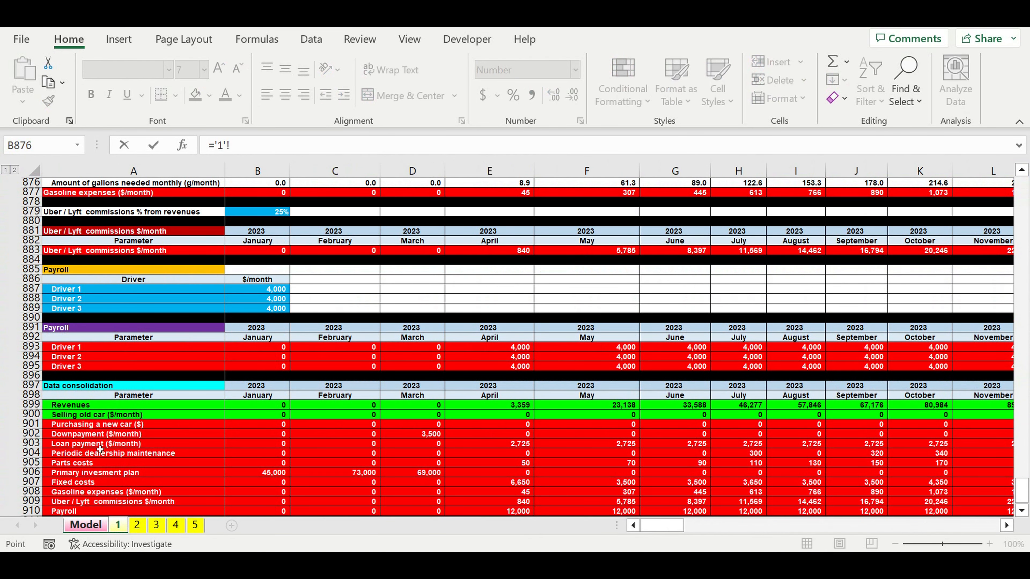
pyautogui.click(262, 445)
pyautogui.moveTo(266, 145); pyautogui.dragTo(181, 149)
pyautogui.hotkey('ctrl', 'c')
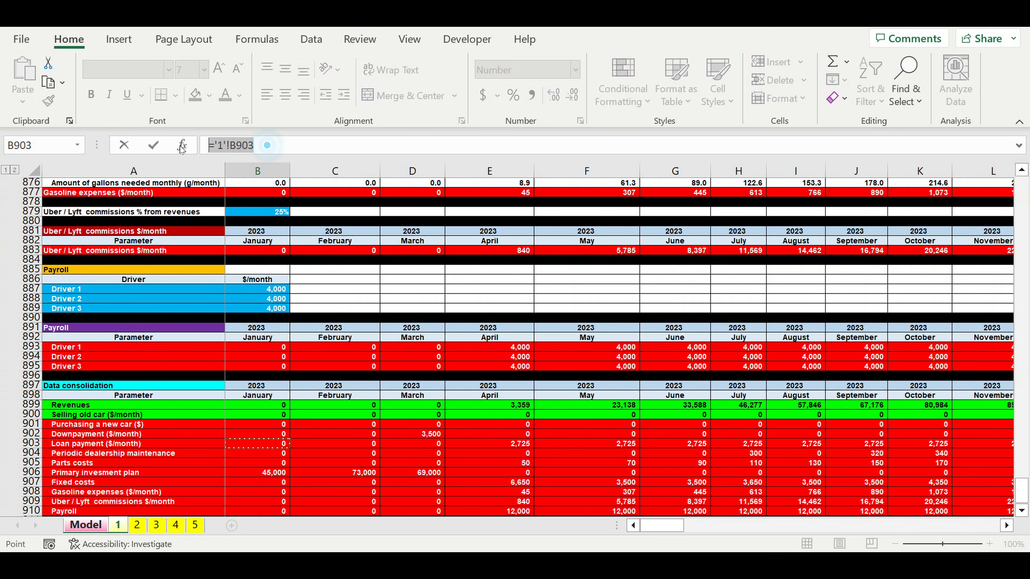
pyautogui.press('Return')
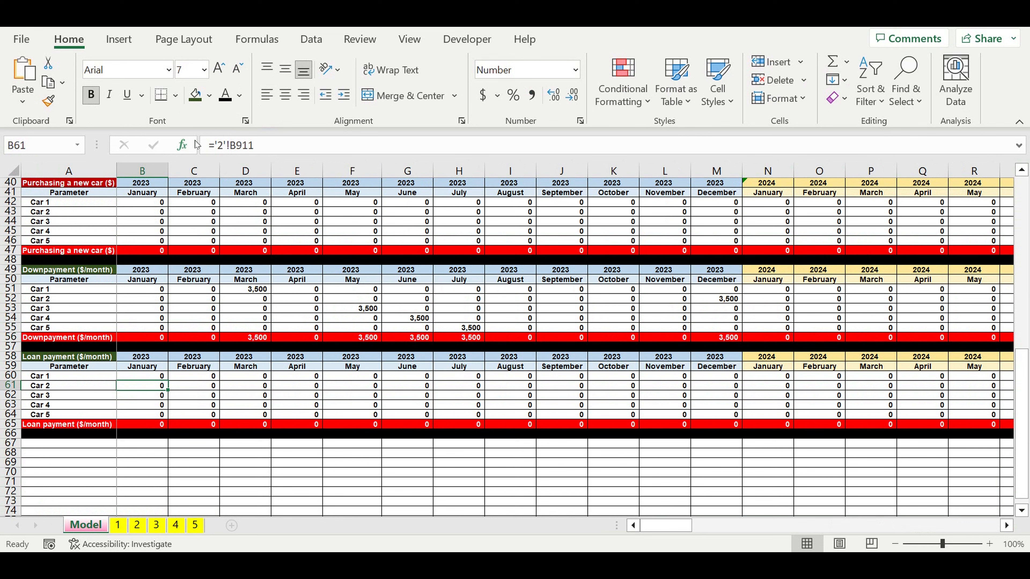
# Replace Car 2's January loan payment formula in B61 with ='2'!B903.
pyautogui.moveTo(290, 149); pyautogui.dragTo(174, 149)
pyautogui.hotkey('ctrl', 'v')
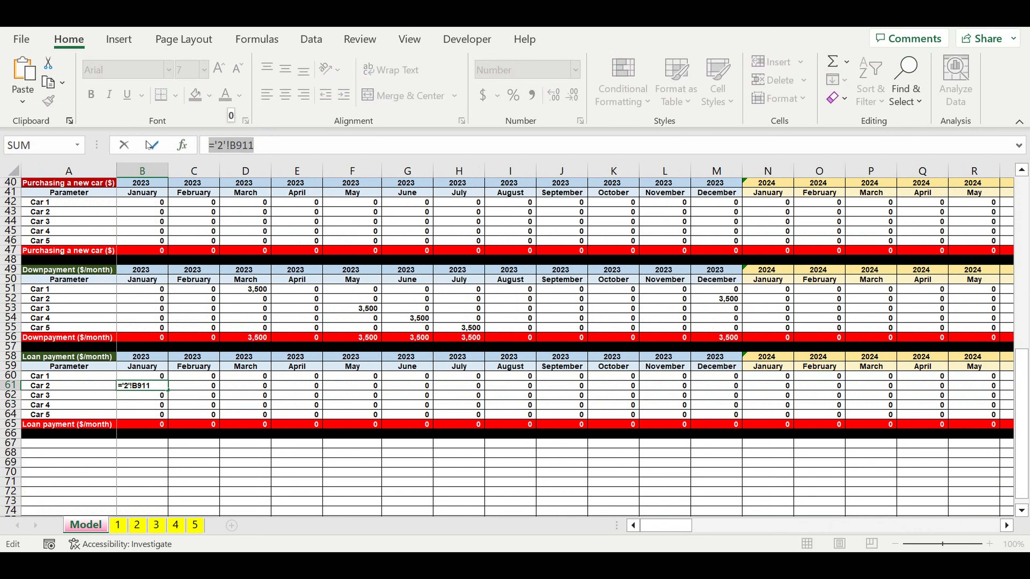
pyautogui.doubleClick(219, 146)
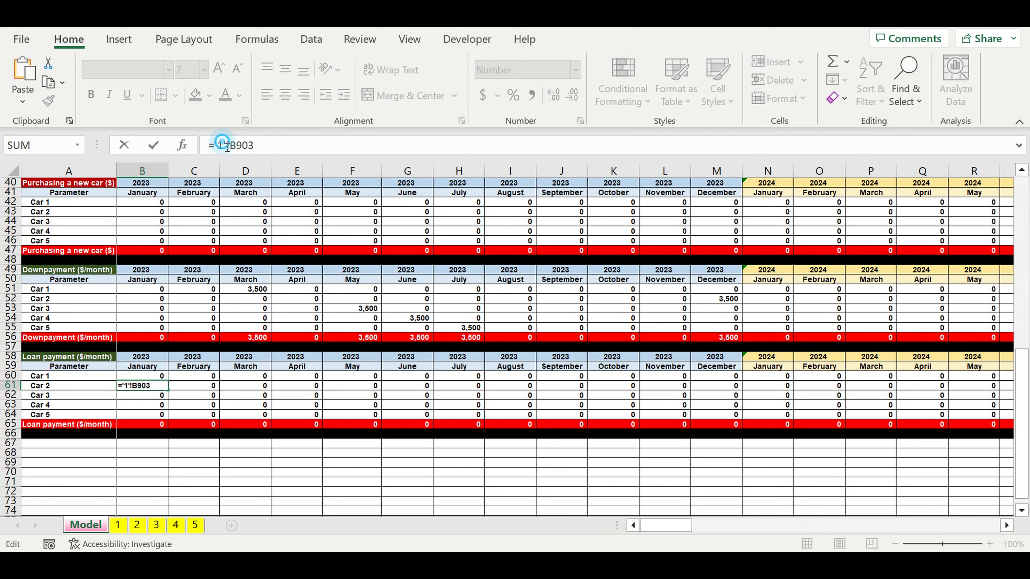
pyautogui.write('2')
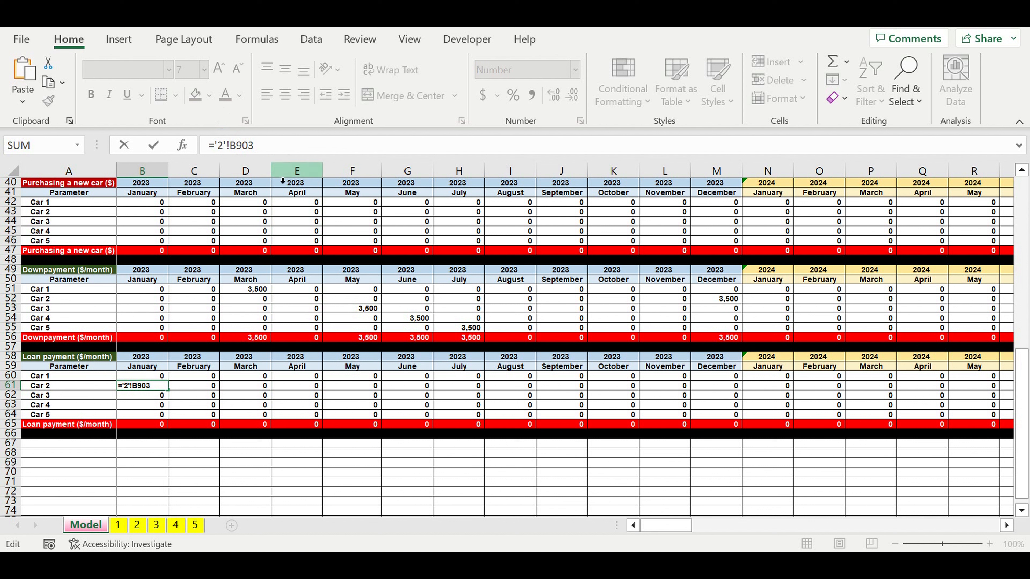
pyautogui.press('Return')
# Replace Car 3's January loan payment formula in B62 with ='3'!B903.
pyautogui.click(262, 143)
pyautogui.moveTo(262, 142); pyautogui.dragTo(152, 143)
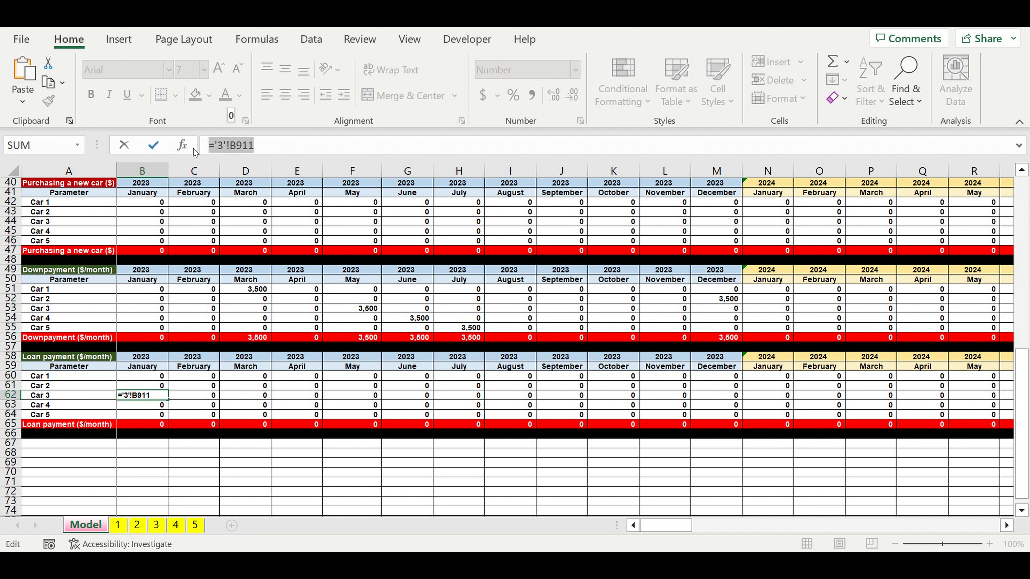
pyautogui.hotkey('ctrl', 'v')
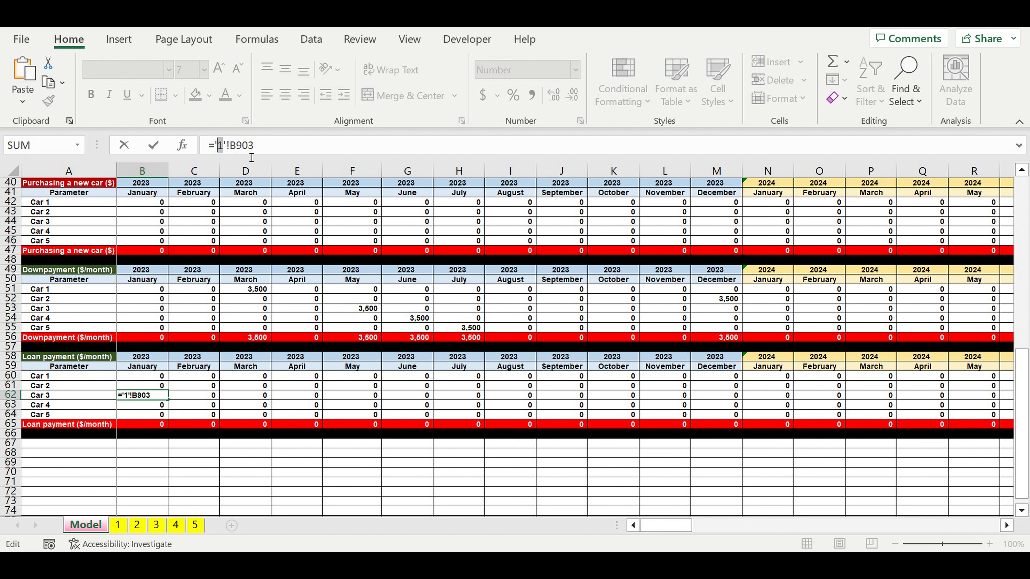
pyautogui.press('Return')
# Replace Car 4's January loan payment formula in B63 with ='4'!B903.
pyautogui.click(275, 145)
pyautogui.hotkey('ctrl', 'v')
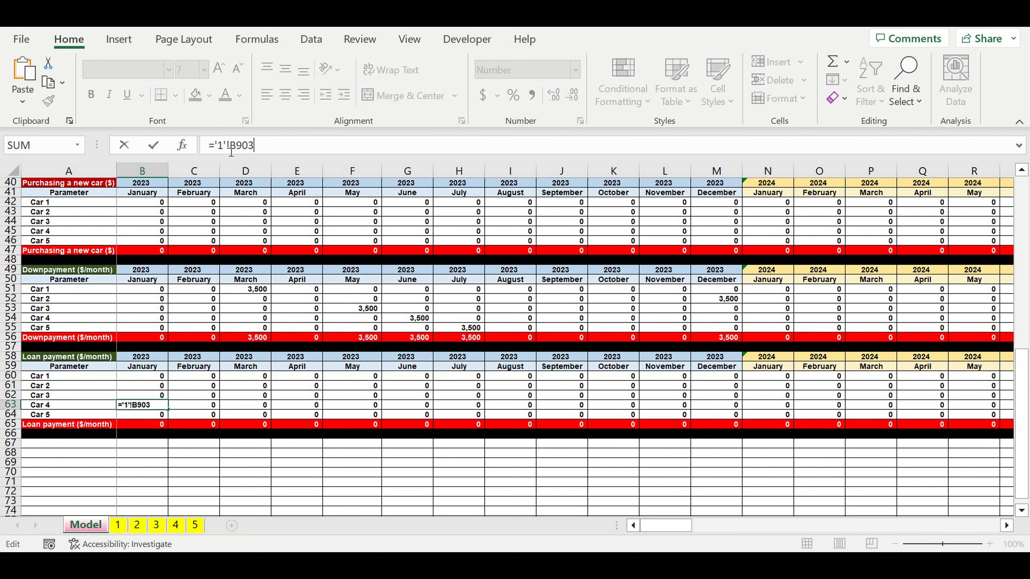
pyautogui.moveTo(224, 145); pyautogui.dragTo(218, 144)
pyautogui.write('4')
pyautogui.press('Return')
# Replace Car 5's January loan payment formula in B64 with ='5'!B903.
pyautogui.moveTo(254, 145); pyautogui.dragTo(149, 147)
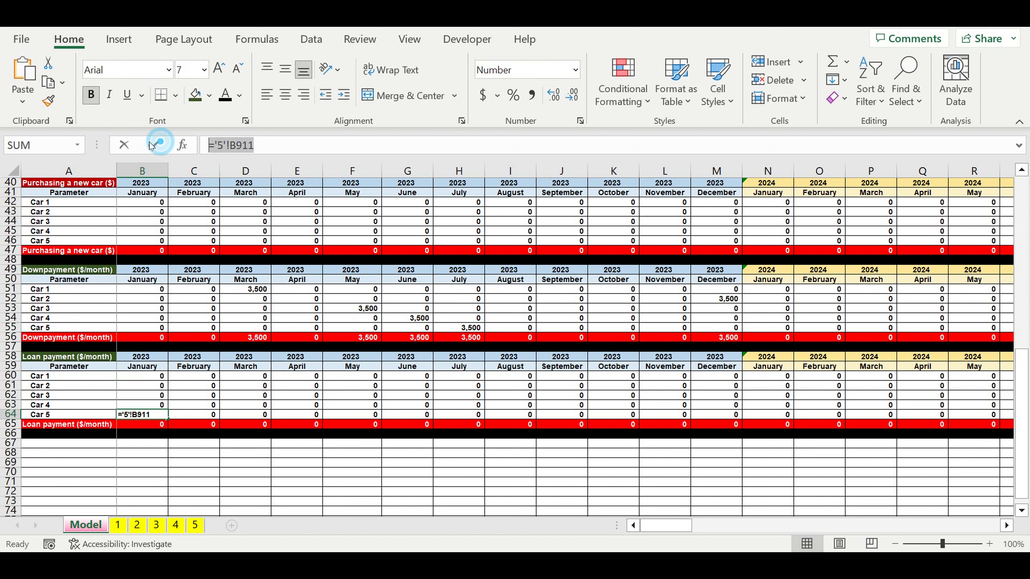
pyautogui.hotkey('ctrl', 'v')
pyautogui.moveTo(223, 144); pyautogui.dragTo(218, 144)
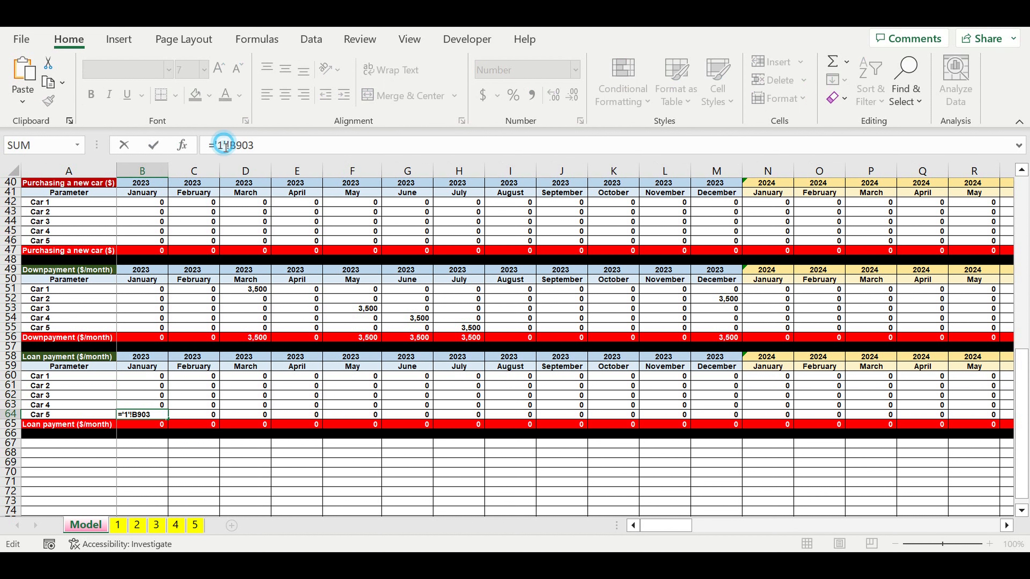
pyautogui.write('5')
pyautogui.press('Return')
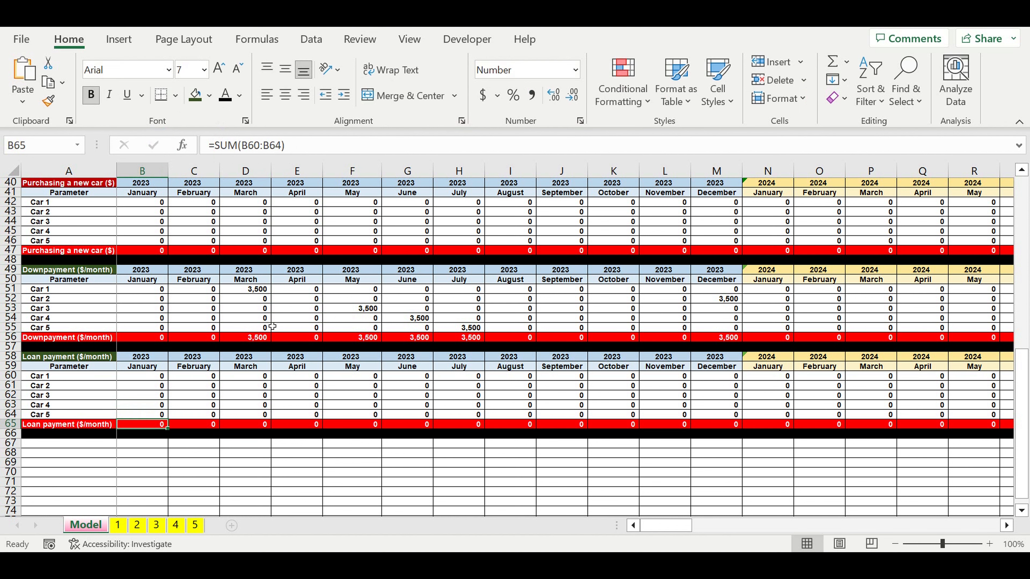
# Fill the loan payment formulas in B60:B64 across to December 2032 in column DQ and review the filled rows.
pyautogui.moveTo(161, 380); pyautogui.dragTo(525, 378)
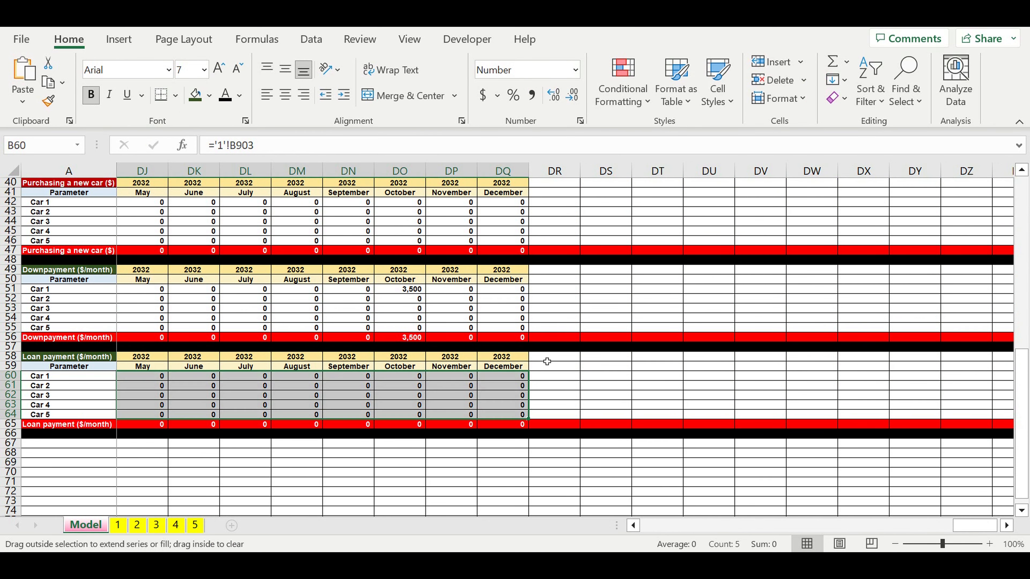
pyautogui.click(617, 379)
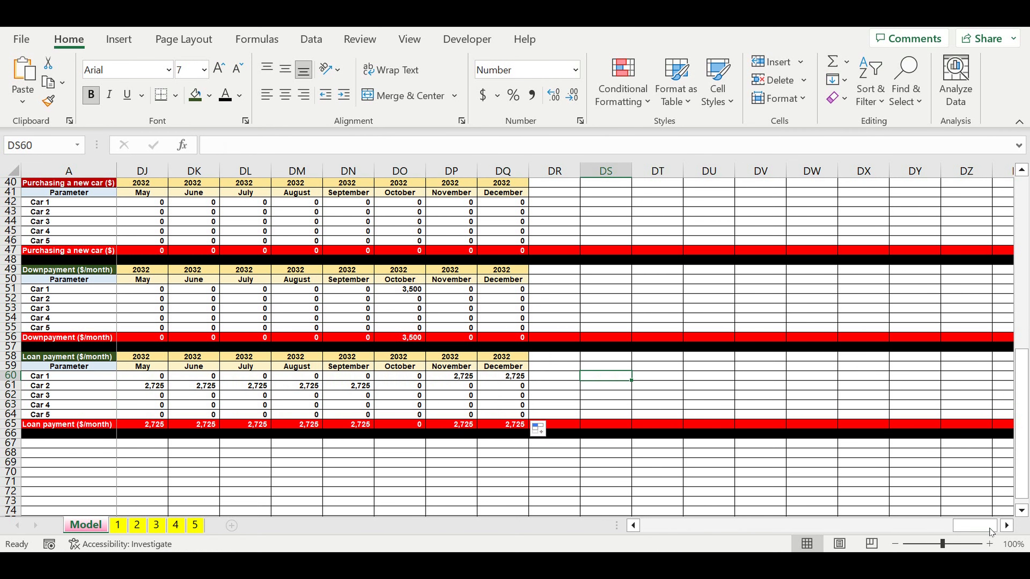
pyautogui.moveTo(987, 529); pyautogui.dragTo(674, 527)
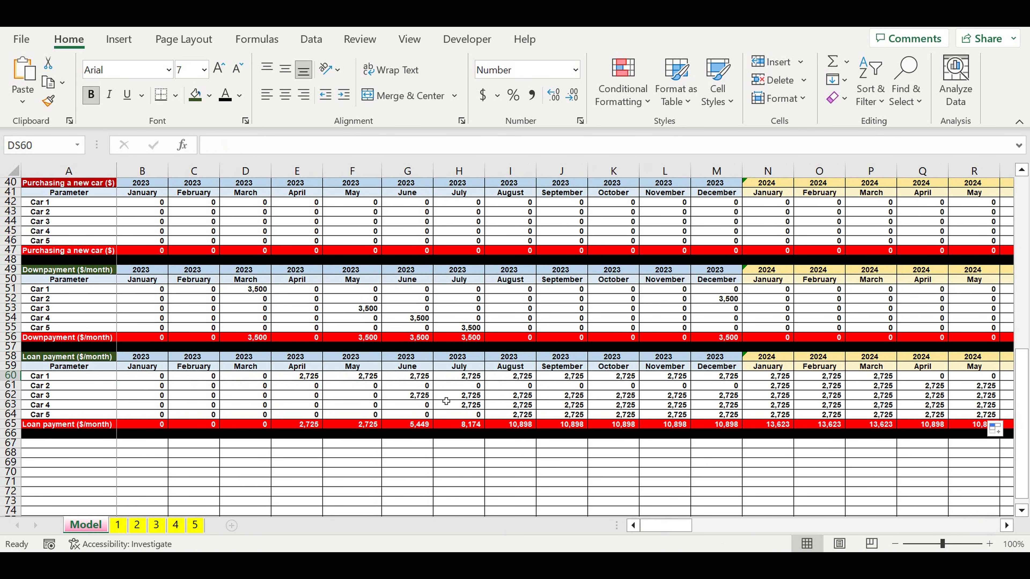
pyautogui.moveTo(413, 397); pyautogui.dragTo(822, 405)
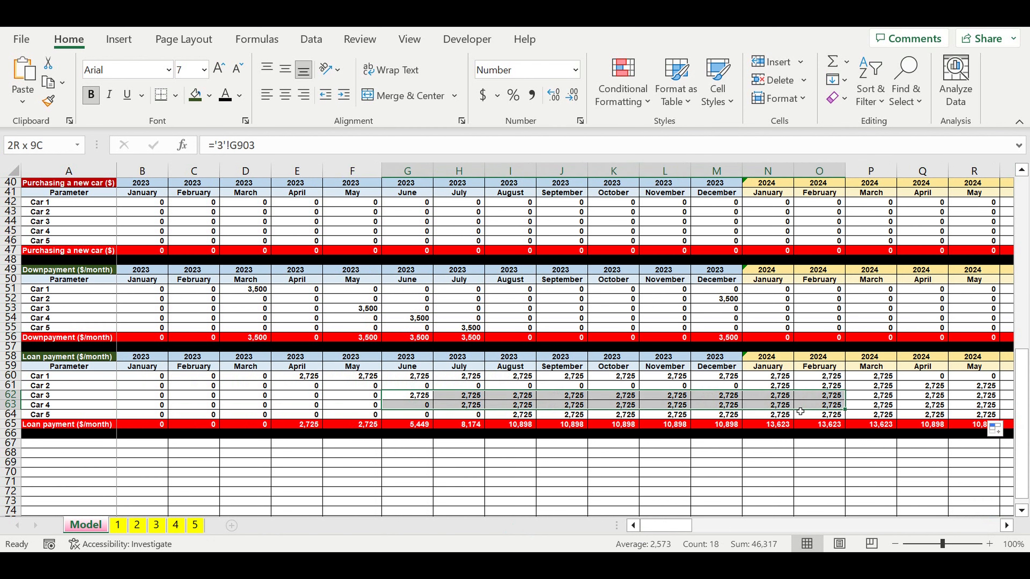
# Set Car 2's financing type in the Cars table to Own funds and fill it down through Car 4.
pyautogui.scroll(7, 342, 412)
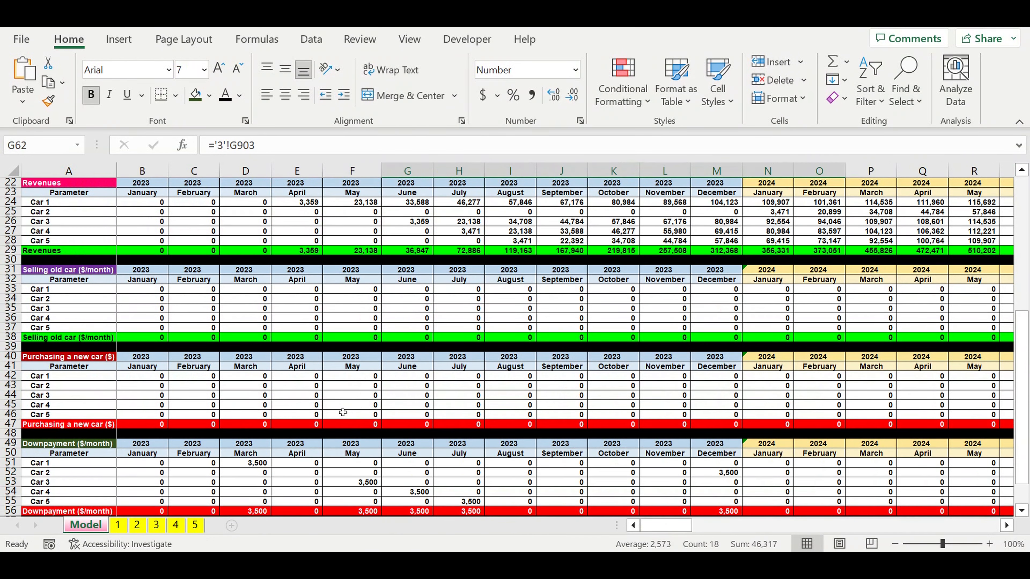
pyautogui.scroll(4, 342, 412)
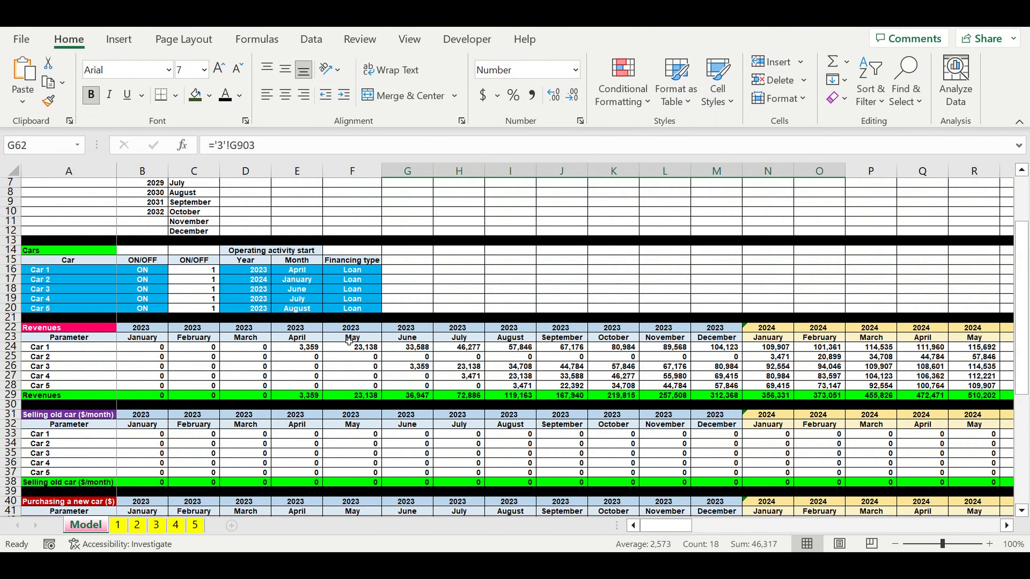
pyautogui.click(348, 282)
pyautogui.click(385, 279)
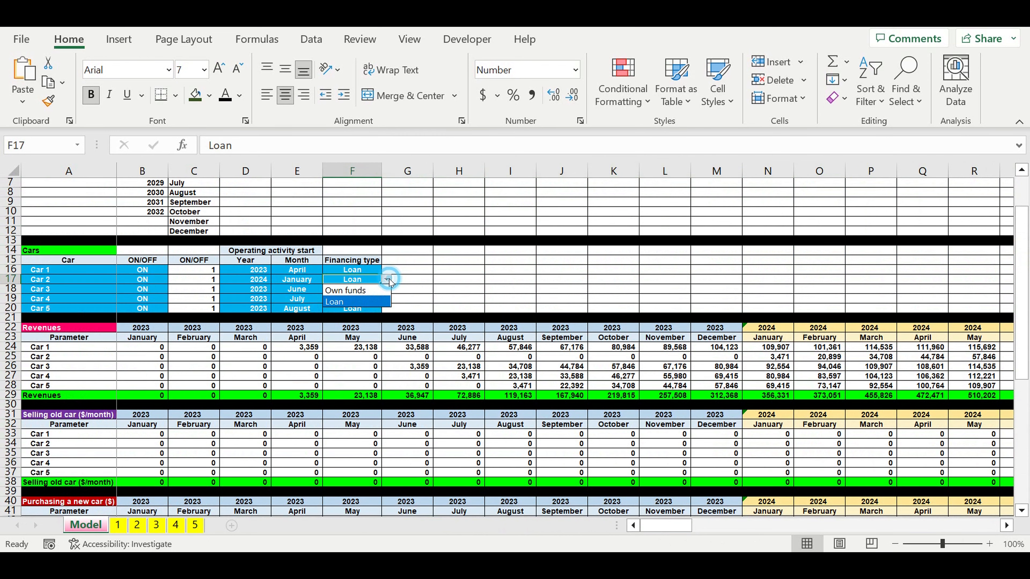
pyautogui.click(370, 293)
pyautogui.moveTo(384, 289); pyautogui.dragTo(383, 302)
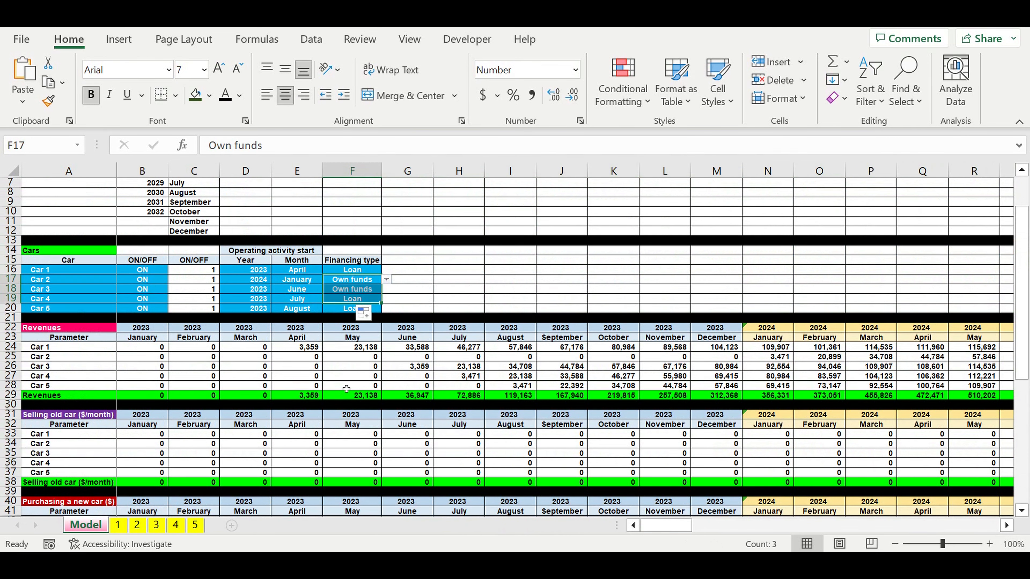
# Examine the Purchasing a new car, Downpayment and Loan payment rows for Cars 2 to 4 across the months.
pyautogui.click(338, 418)
pyautogui.scroll(-7, 338, 421)
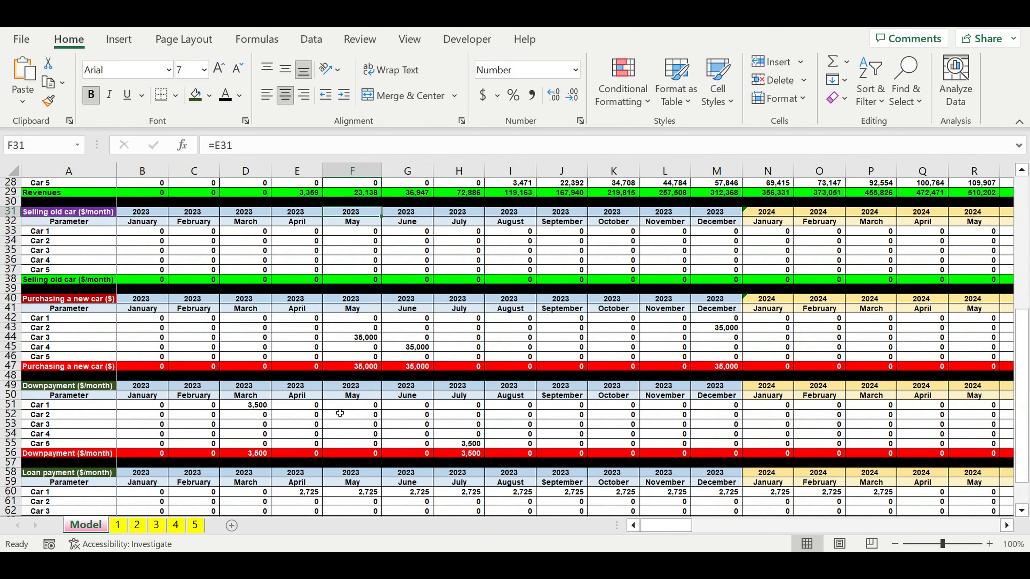
pyautogui.moveTo(344, 329); pyautogui.dragTo(705, 349)
pyautogui.scroll(-4, 704, 350)
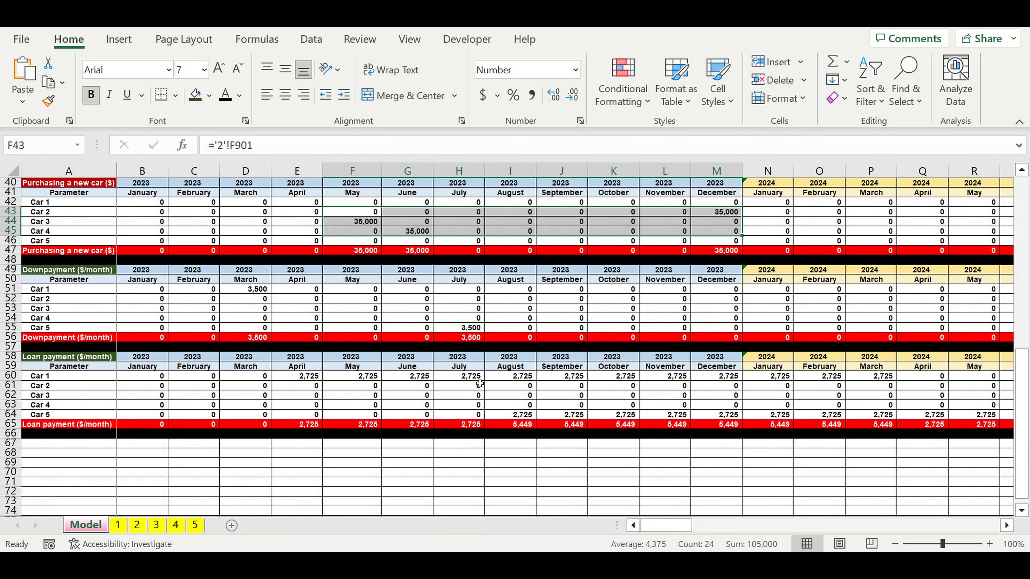
pyautogui.moveTo(480, 384); pyautogui.dragTo(985, 408)
pyautogui.click(399, 472)
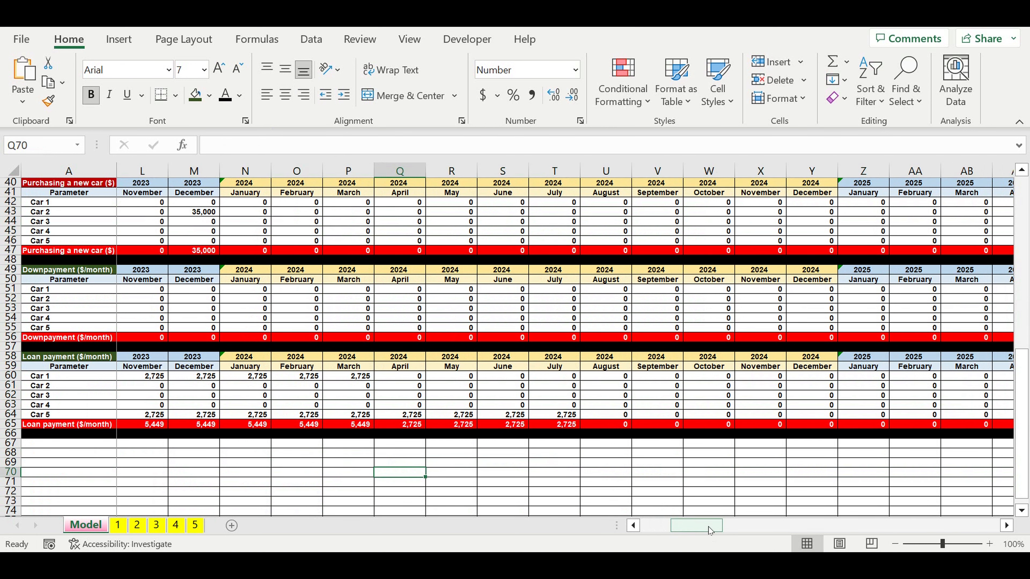
pyautogui.moveTo(709, 530); pyautogui.dragTo(669, 526)
pyautogui.click(332, 467)
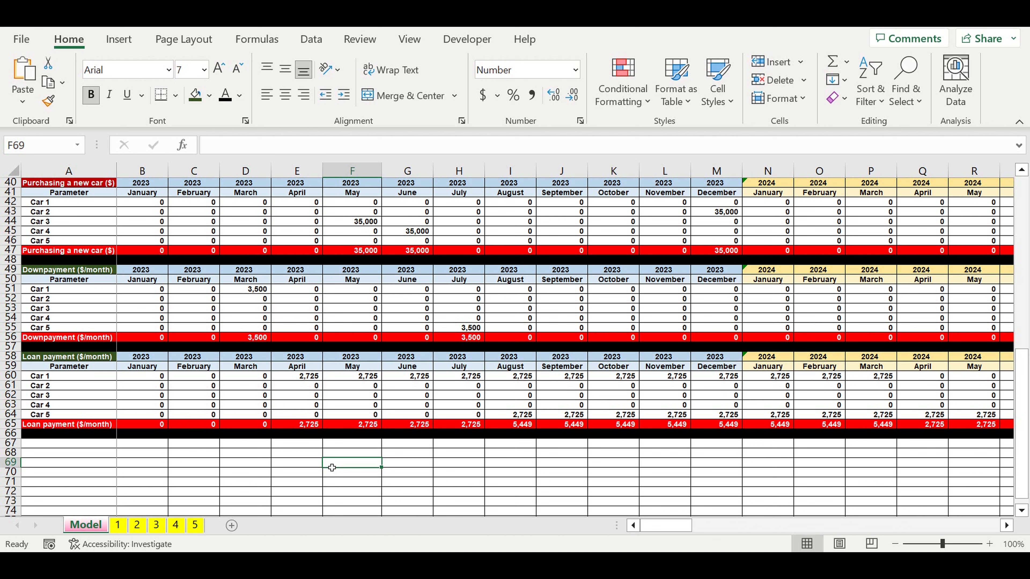
pyautogui.click(191, 453)
pyautogui.click(129, 380)
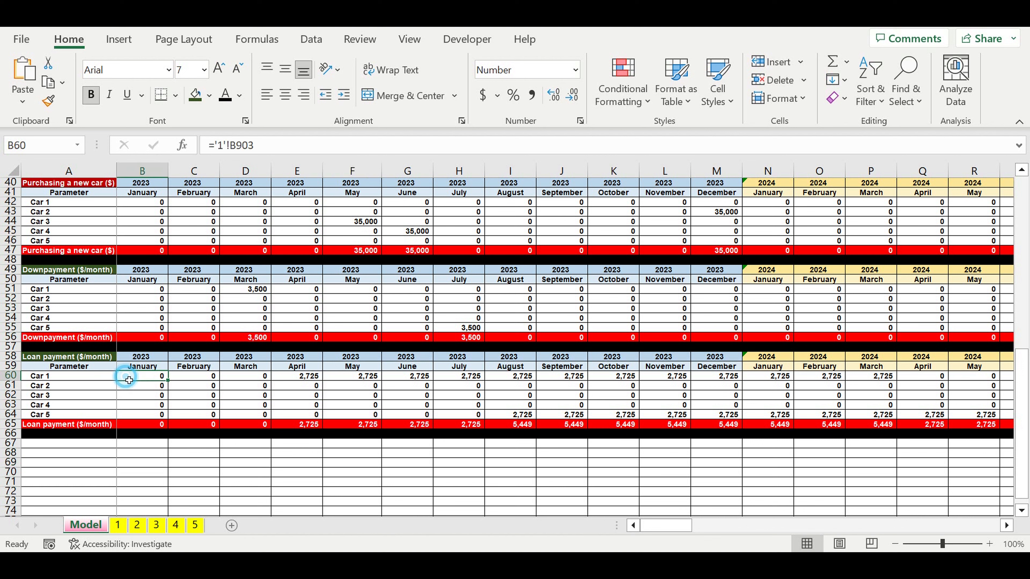
pyautogui.click(143, 383)
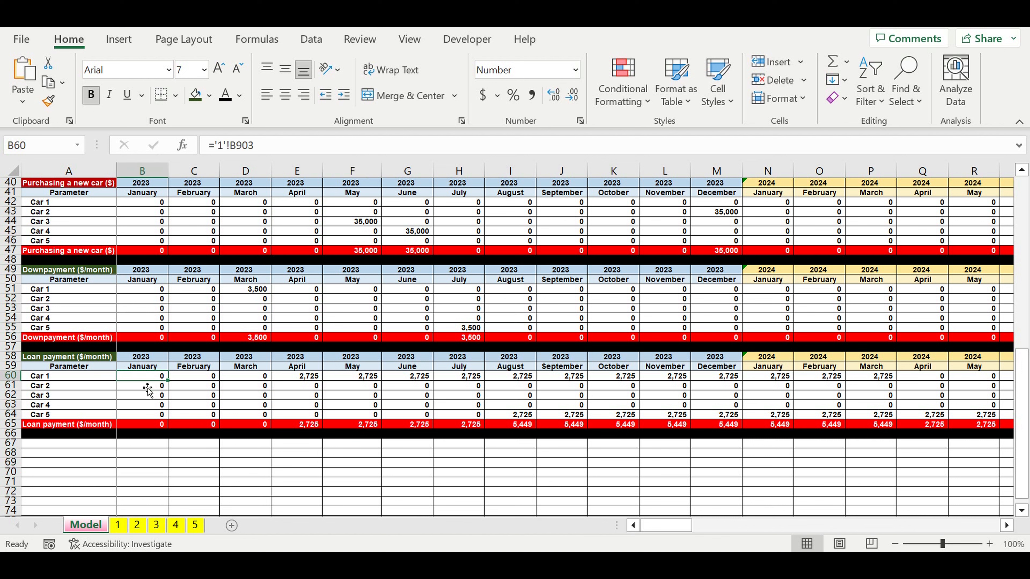
# Fill the Loan payment heading cell A58 with the standard dark blue color.
pyautogui.click(93, 357)
pyautogui.click(209, 96)
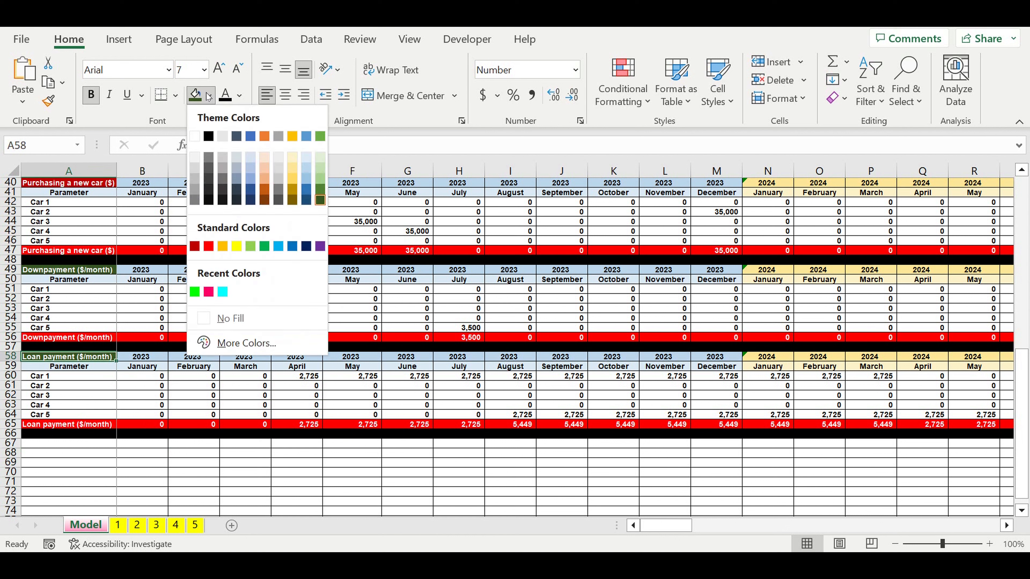
pyautogui.click(307, 248)
pyautogui.click(232, 403)
# Copy the Loan payment block in rows 58 to 66 and paste it at A67.
pyautogui.moveTo(10, 356); pyautogui.dragTo(26, 431)
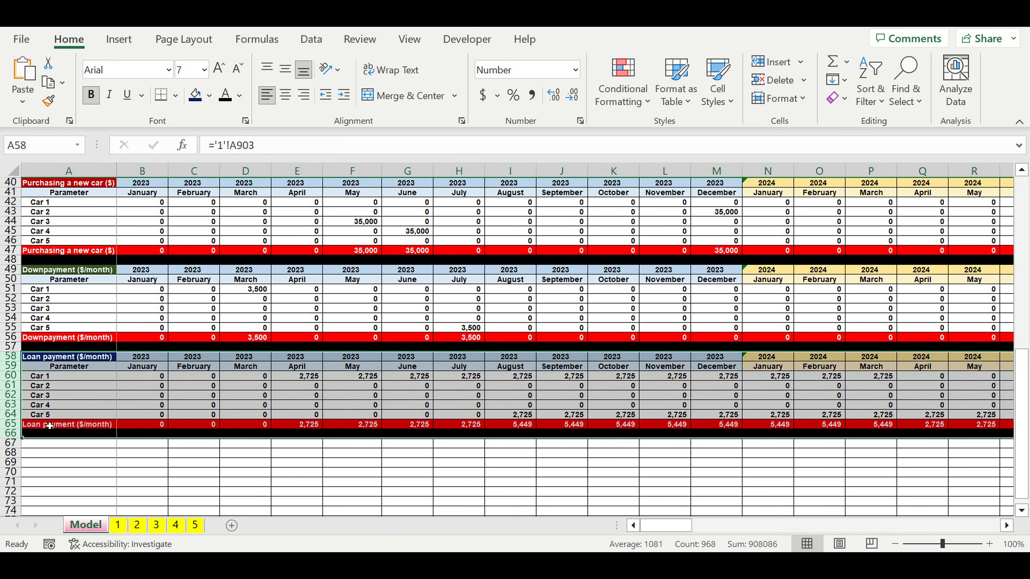
pyautogui.hotkey('ctrl', 'c')
pyautogui.click(49, 443)
pyautogui.hotkey('ctrl', 'v')
pyautogui.scroll(-4, 127, 457)
# Link the pasted block's heading in A67 to the Periodic dealership maintenance label with ='1'!A904.
pyautogui.click(92, 328)
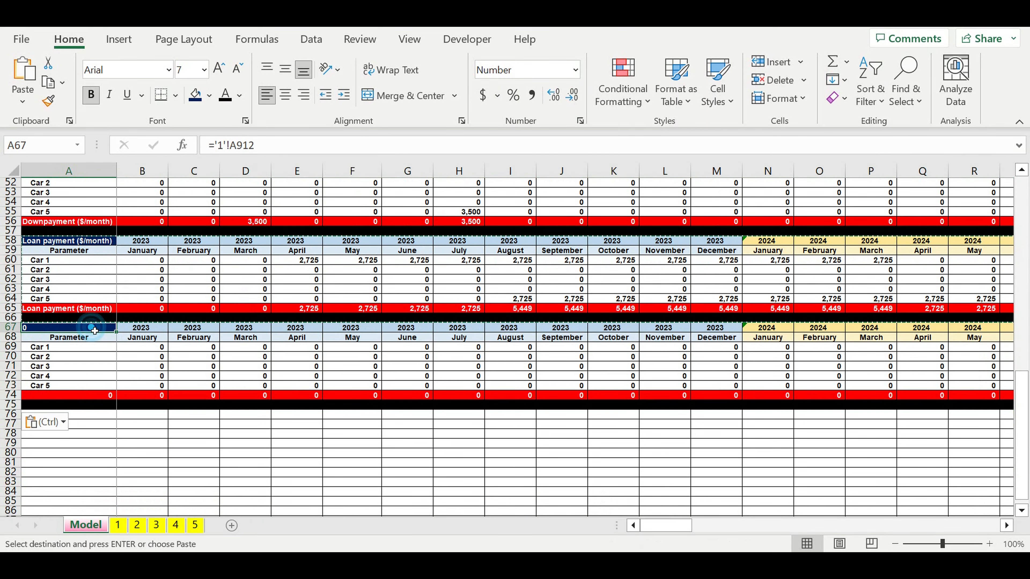
pyautogui.press('Escape')
pyautogui.write('=')
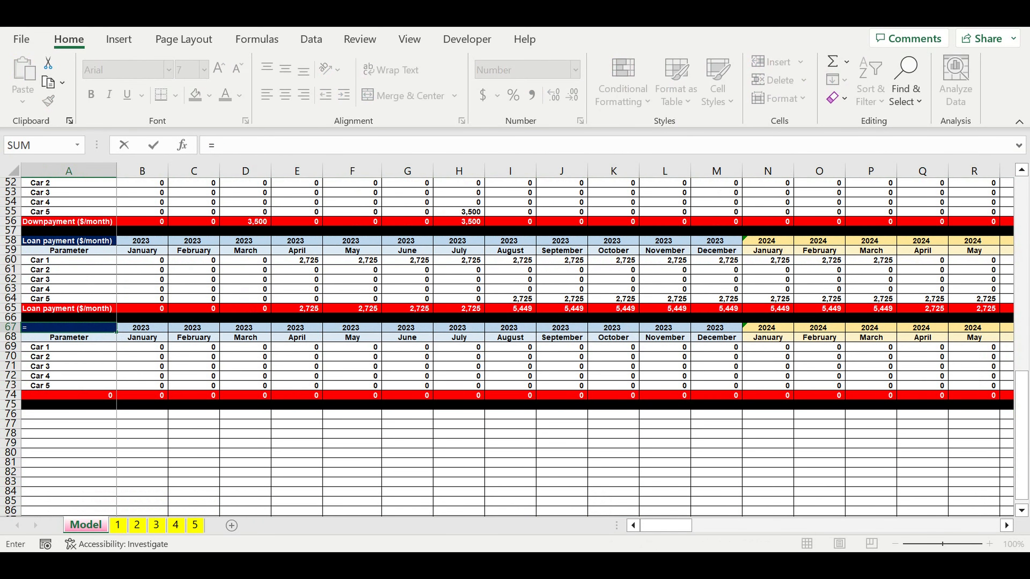
pyautogui.click(118, 525)
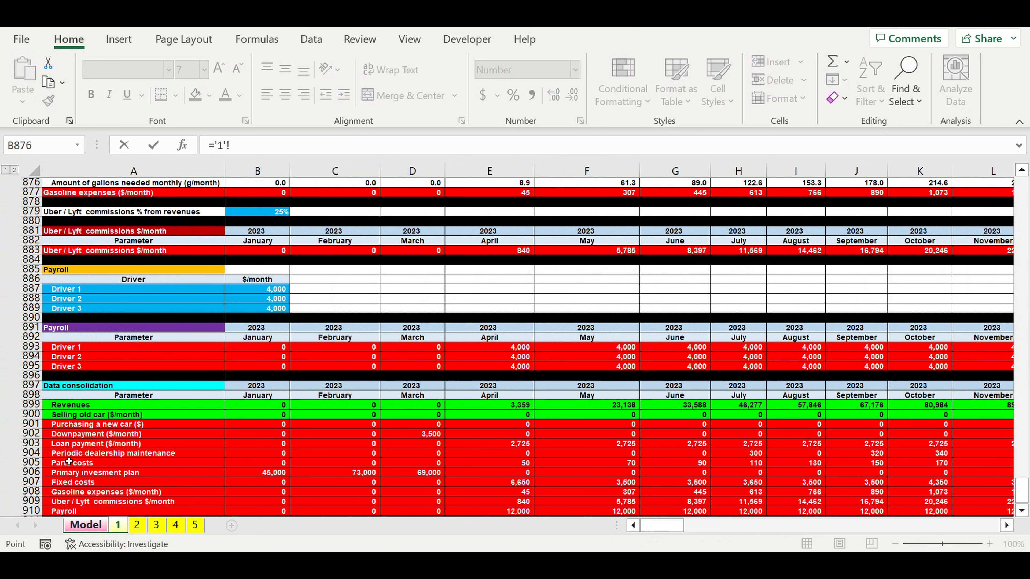
pyautogui.click(65, 454)
pyautogui.press('Return')
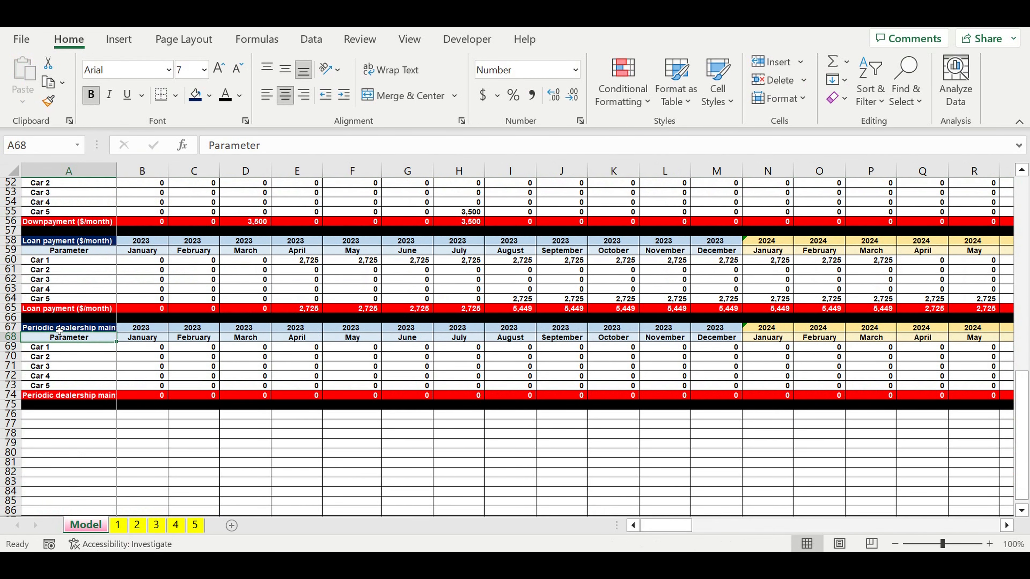
# Fill the Periodic dealership maintenance heading in A67 with orange and make its text black.
pyautogui.click(80, 329)
pyautogui.click(209, 96)
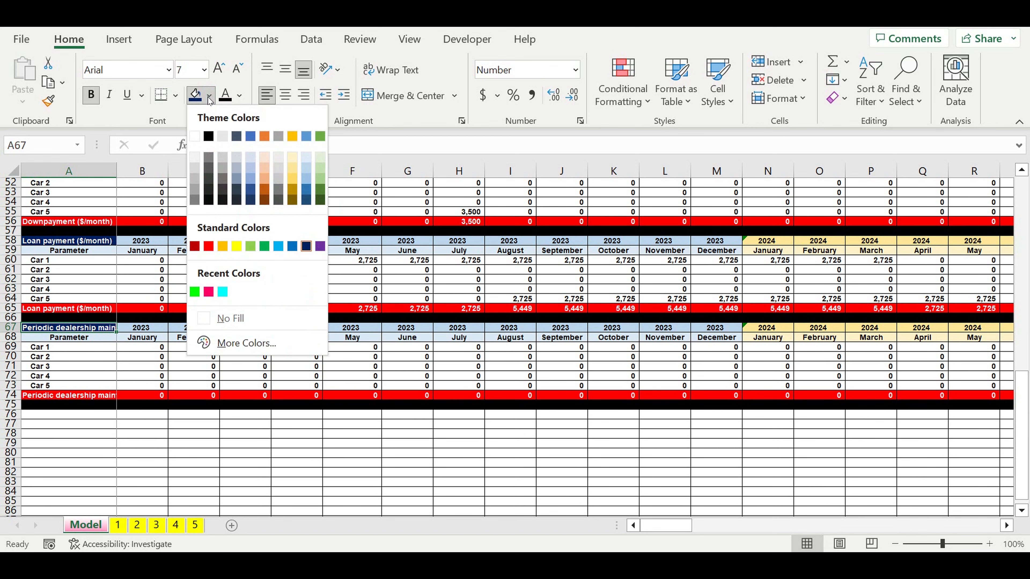
pyautogui.click(237, 246)
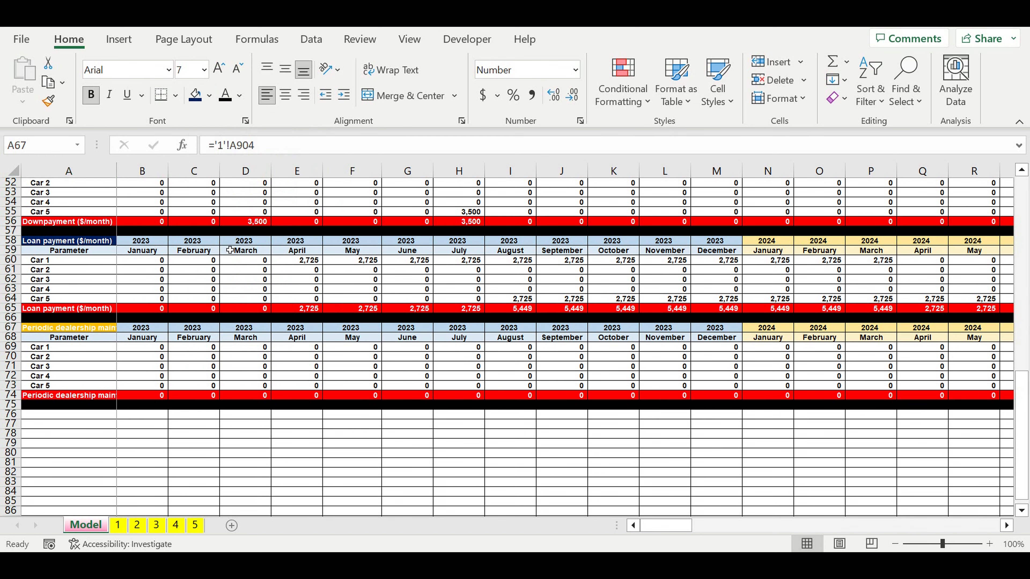
pyautogui.click(227, 95)
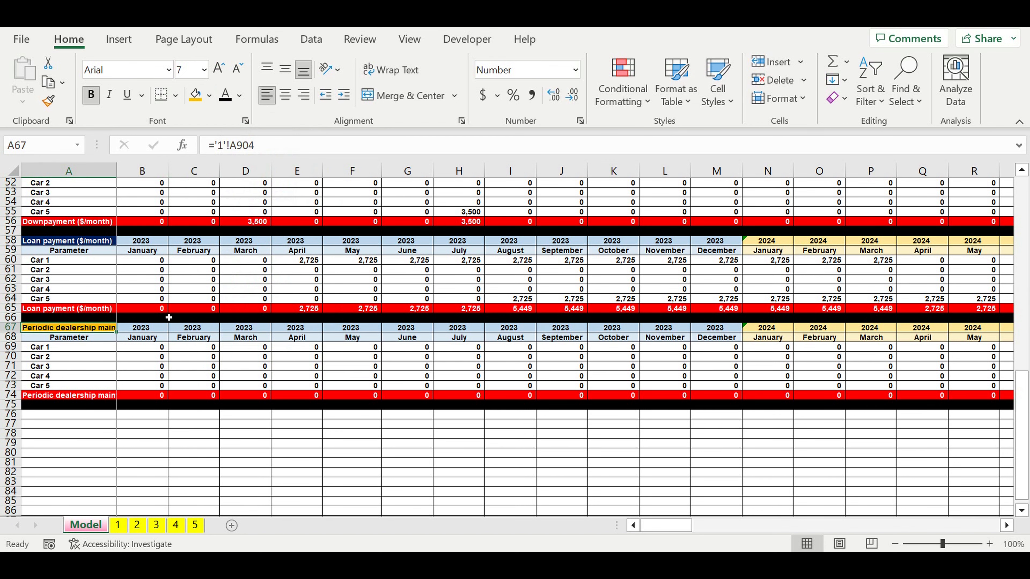
# Autofit column A to the width of its longest label.
pyautogui.click(124, 183)
pyautogui.click(115, 178)
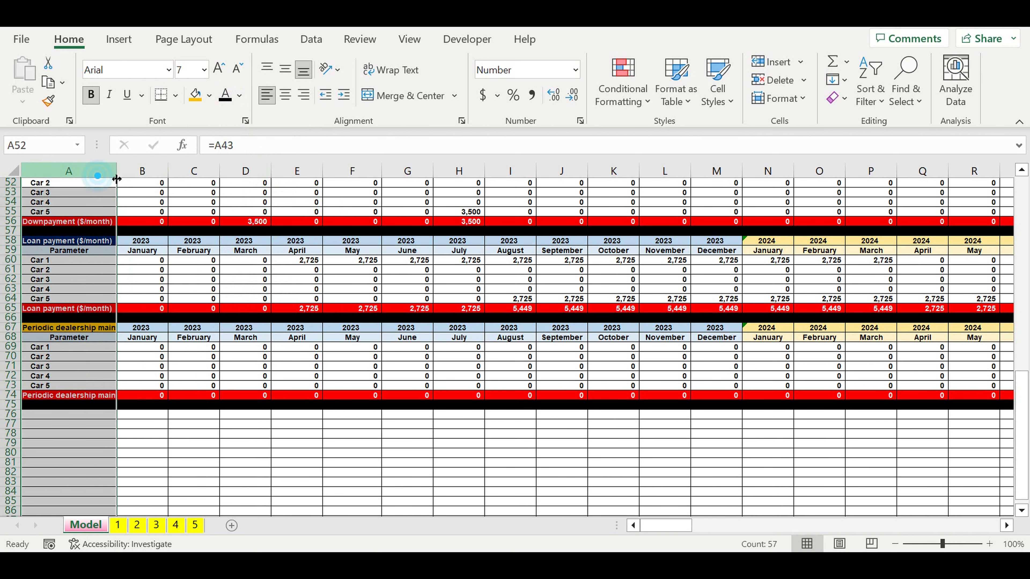
pyautogui.hotkey('alt', 'h')
pyautogui.press('o')
pyautogui.press('i')
# Link Car 1's January periodic dealership maintenance in B69 to ='1'!B904 and copy the formula text for reuse.
pyautogui.click(195, 350)
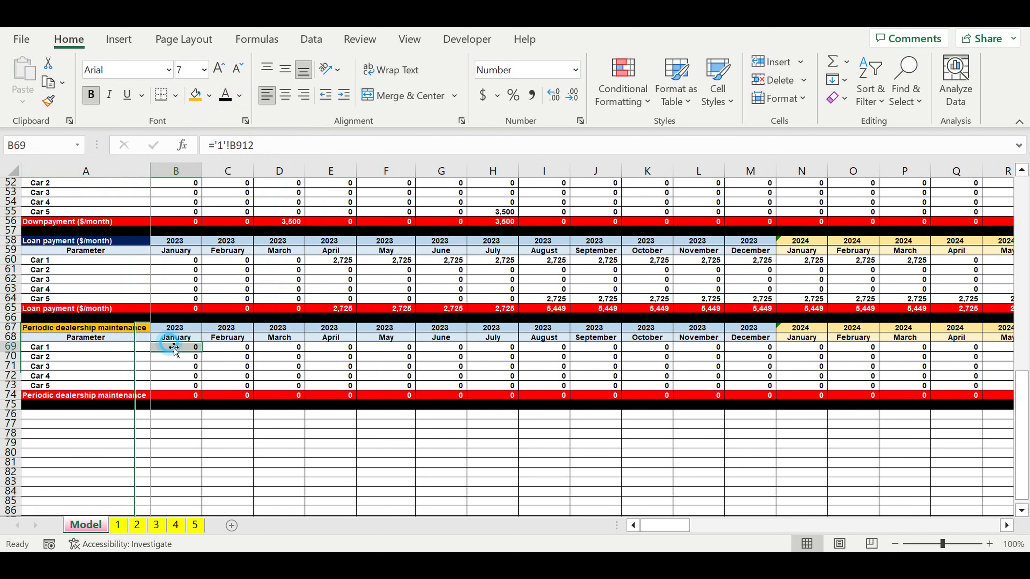
pyautogui.write('=')
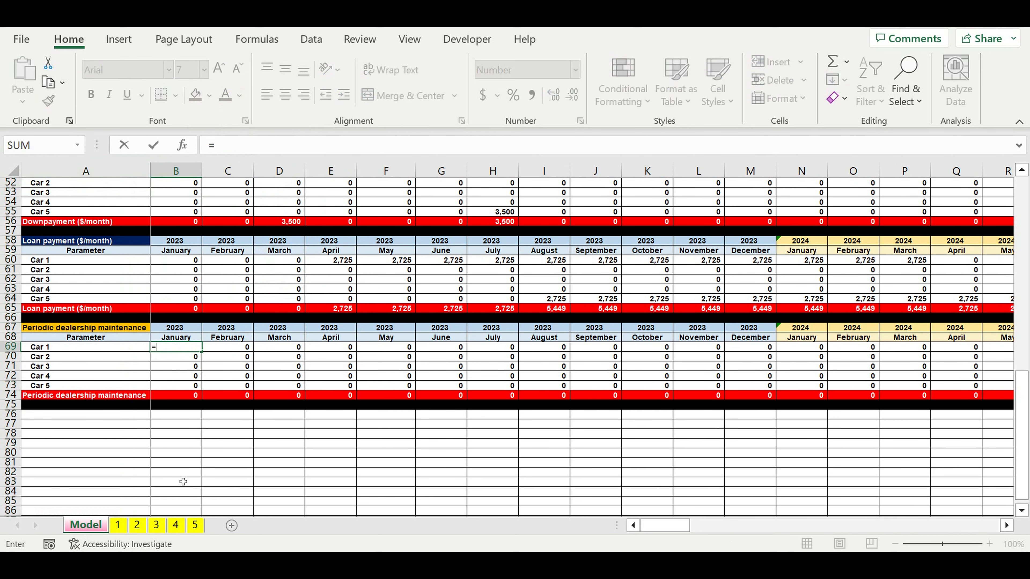
pyautogui.click(117, 524)
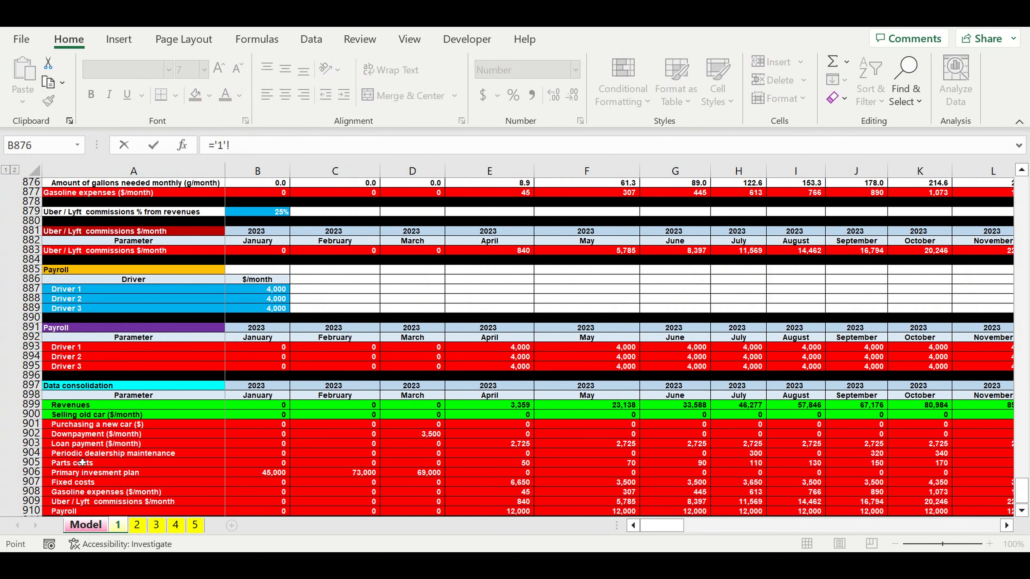
pyautogui.click(257, 456)
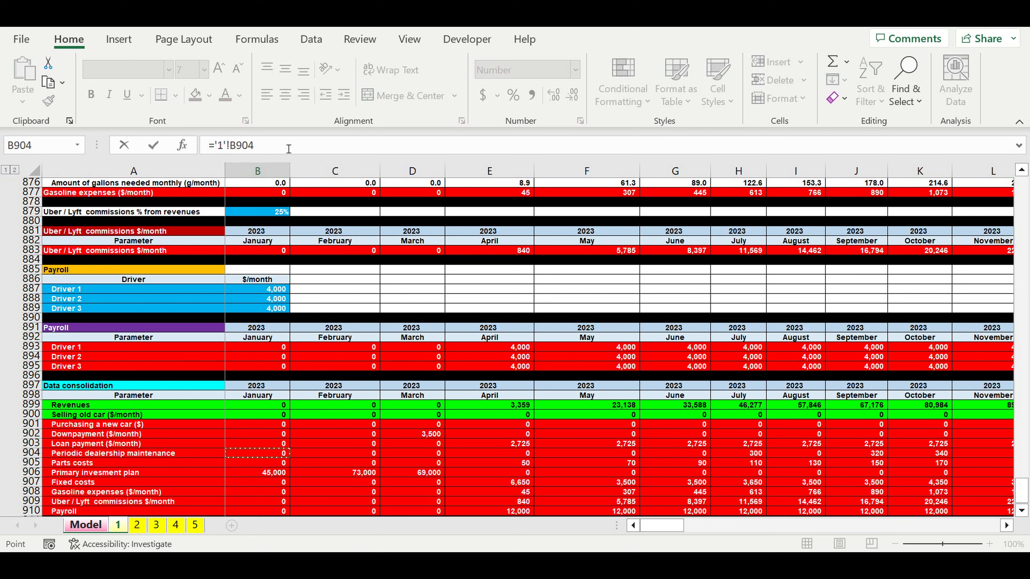
pyautogui.moveTo(288, 149); pyautogui.dragTo(197, 146)
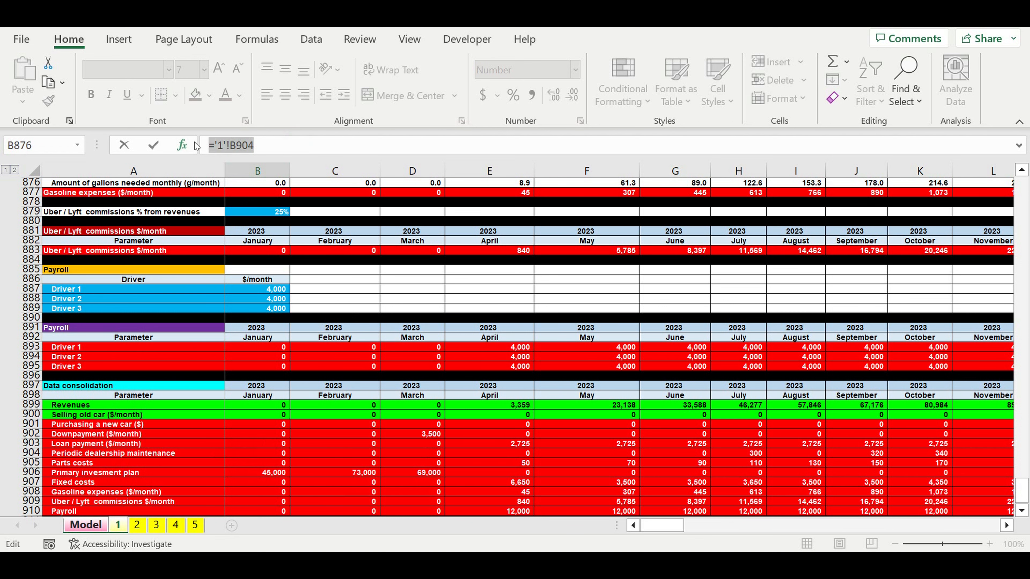
pyautogui.press('Return')
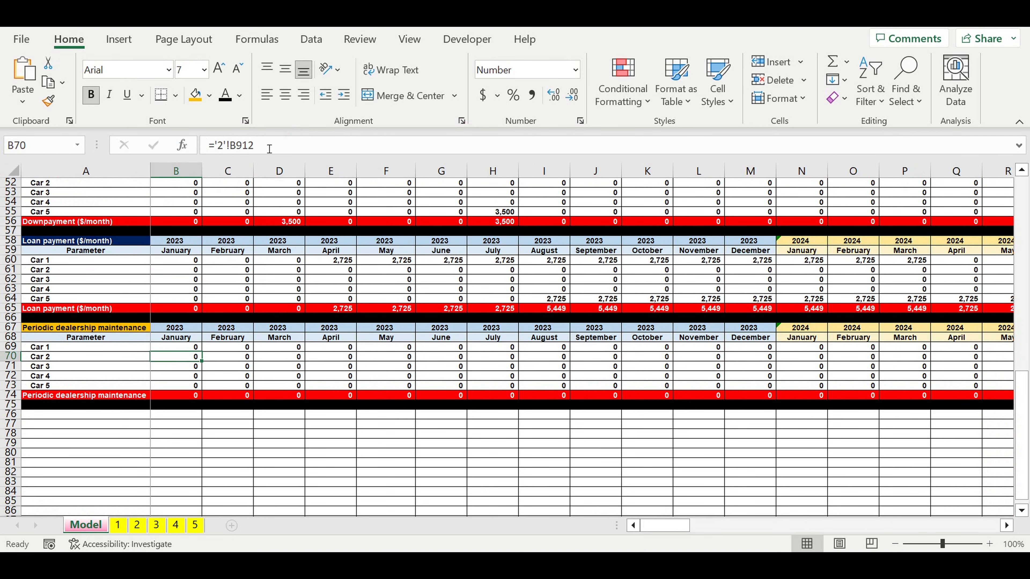
# Replace Car 2's January dealership maintenance formula in B70 with ='2'!B904.
pyautogui.moveTo(278, 149); pyautogui.dragTo(199, 146)
pyautogui.hotkey('ctrl', 'v')
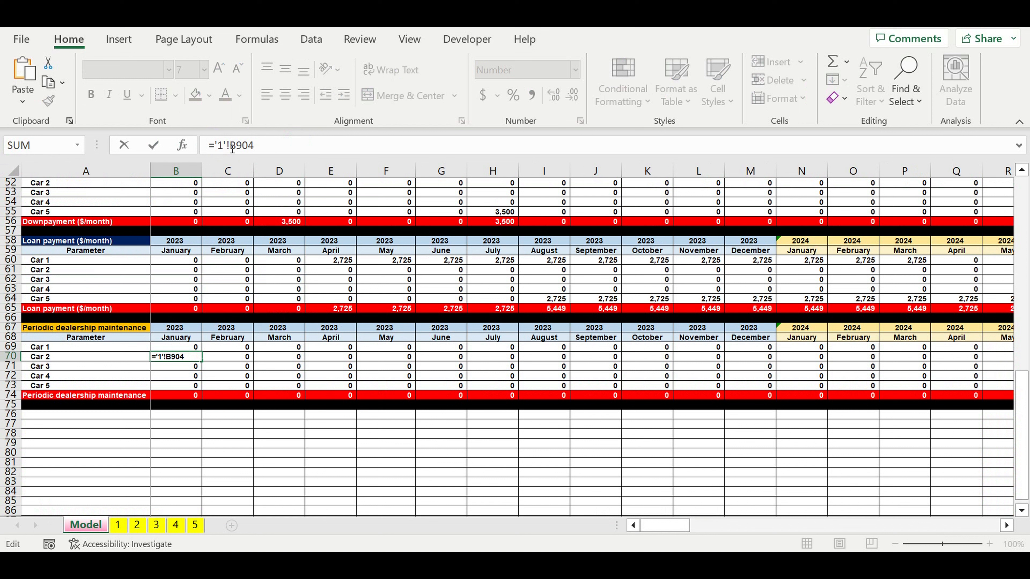
pyautogui.moveTo(224, 148); pyautogui.dragTo(217, 146)
pyautogui.write('2')
pyautogui.press('Return')
# Replace Car 3's January dealership maintenance formula in B71 with ='3'!B904.
pyautogui.moveTo(251, 147); pyautogui.dragTo(175, 140)
pyautogui.hotkey('ctrl', 'v')
pyautogui.moveTo(228, 147); pyautogui.dragTo(218, 146)
pyautogui.write('3')
pyautogui.press('Return')
# Replace Car 4's January dealership maintenance formula in B72 with ='4'!B904.
pyautogui.moveTo(259, 146); pyautogui.dragTo(182, 147)
pyautogui.hotkey('ctrl', 'v')
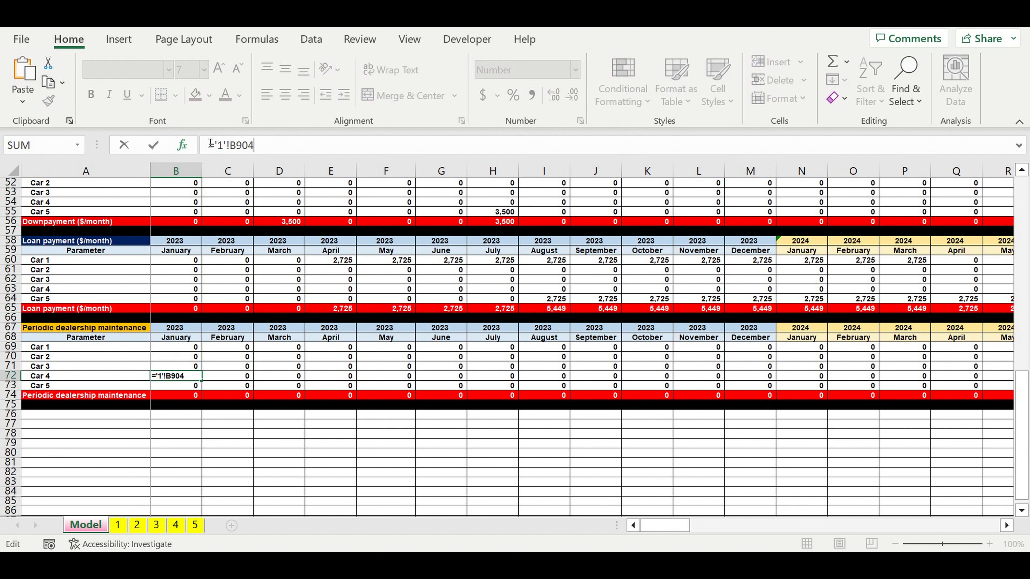
pyautogui.write('4')
pyautogui.press('Return')
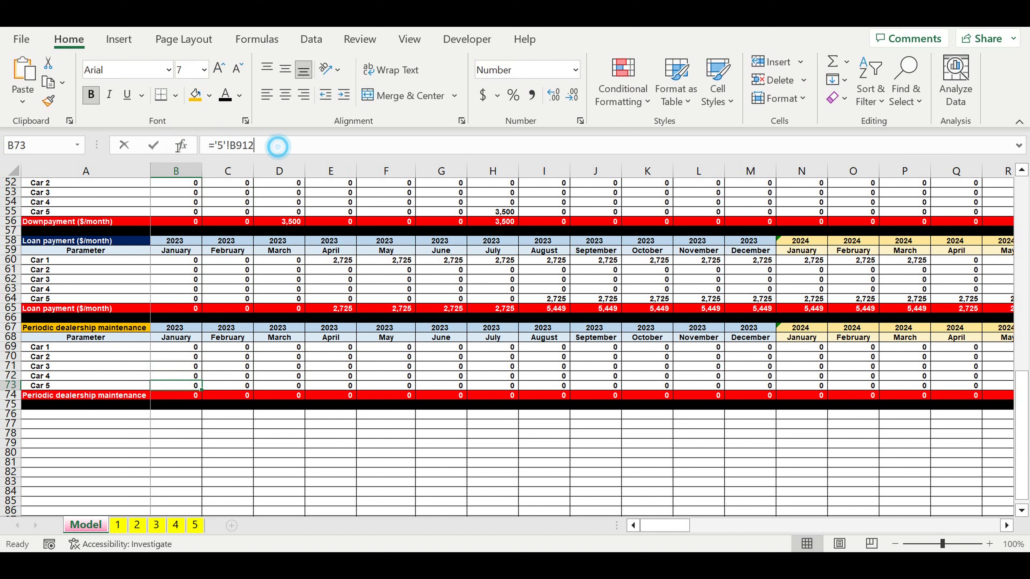
# Replace Car 5's January dealership maintenance formula in B73 with ='5'!B904.
pyautogui.moveTo(275, 146); pyautogui.dragTo(182, 147)
pyautogui.hotkey('ctrl', 'v')
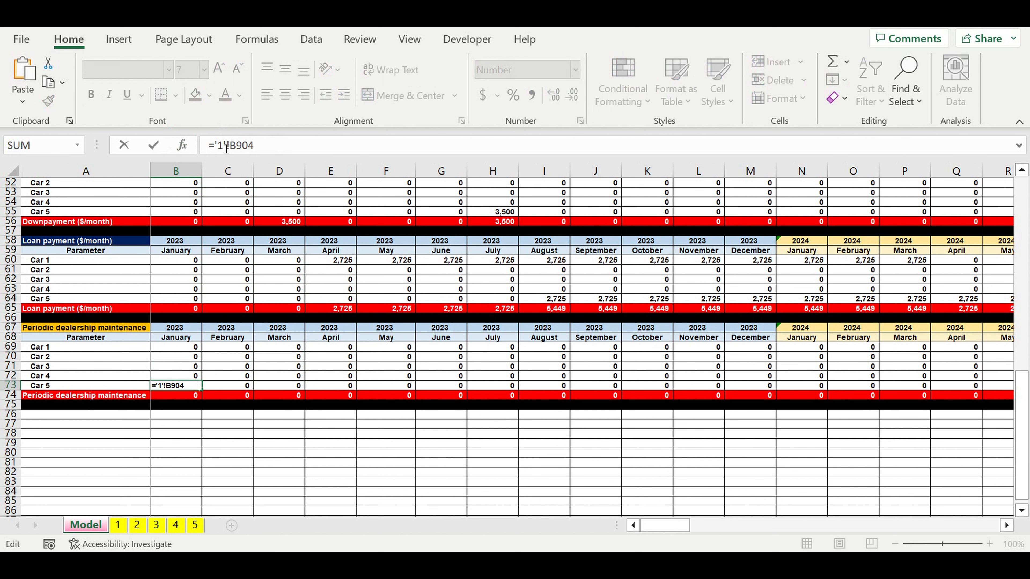
pyautogui.write('5')
pyautogui.press('Return')
# Fill the dealership maintenance formulas in B69:B73 across to December 2032 in column DQ and return to the first months.
pyautogui.moveTo(178, 346); pyautogui.dragTo(944, 390)
pyautogui.hscroll(10, 581, 349)
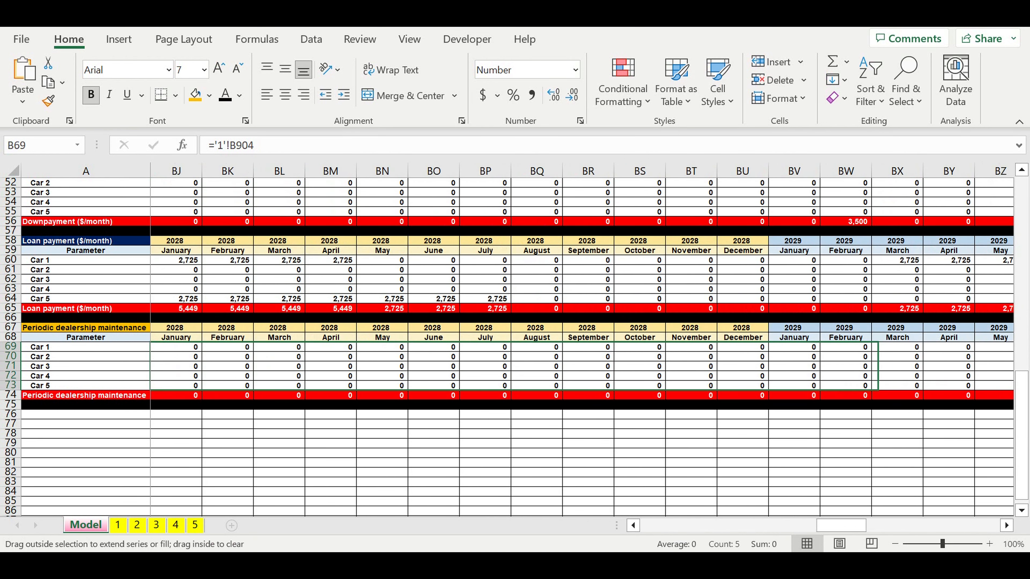
pyautogui.hscroll(10, 582, 349)
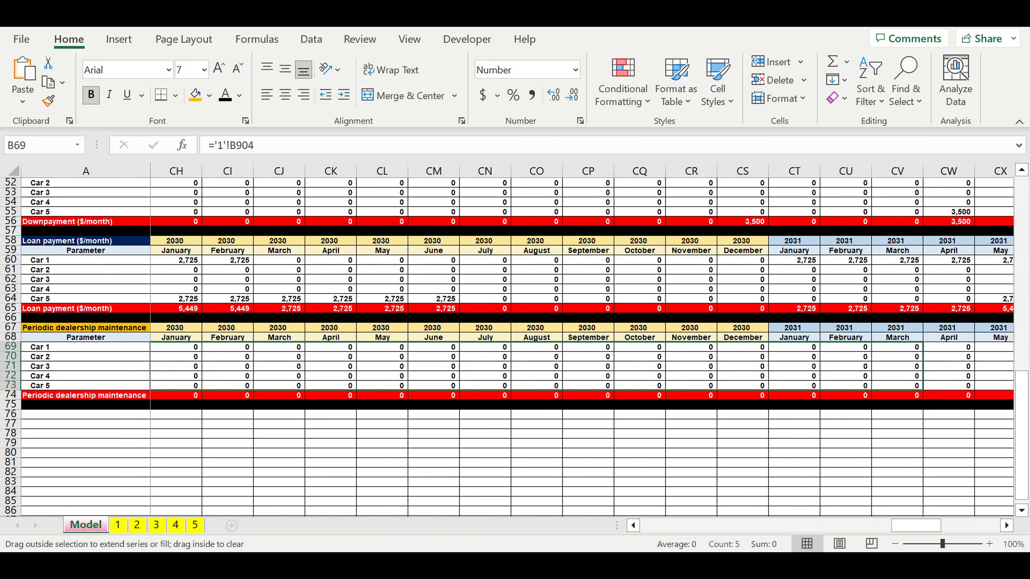
pyautogui.hscroll(3, 582, 349)
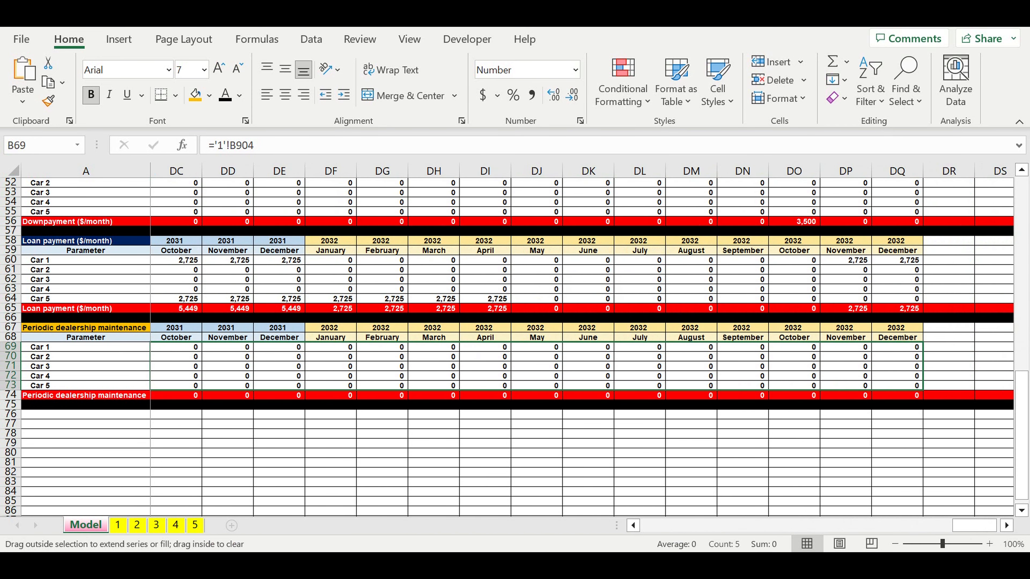
pyautogui.moveTo(932, 347); pyautogui.dragTo(929, 348)
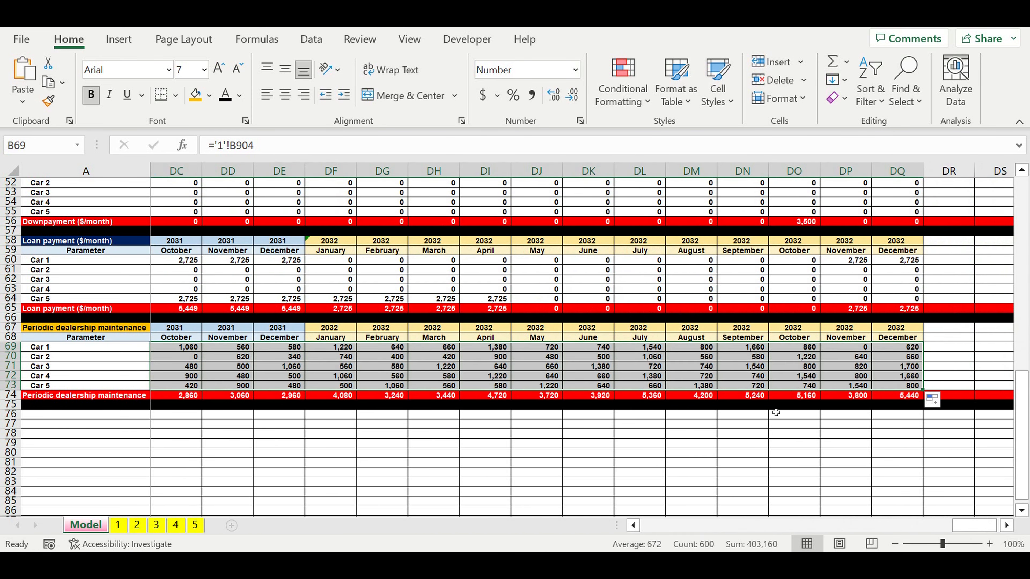
pyautogui.click(684, 424)
pyautogui.moveTo(975, 526); pyautogui.dragTo(303, 497)
pyautogui.click(123, 454)
# Copy the Periodic dealership maintenance block in rows 67 to 75 and paste it at A76.
pyautogui.moveTo(11, 328); pyautogui.dragTo(12, 405)
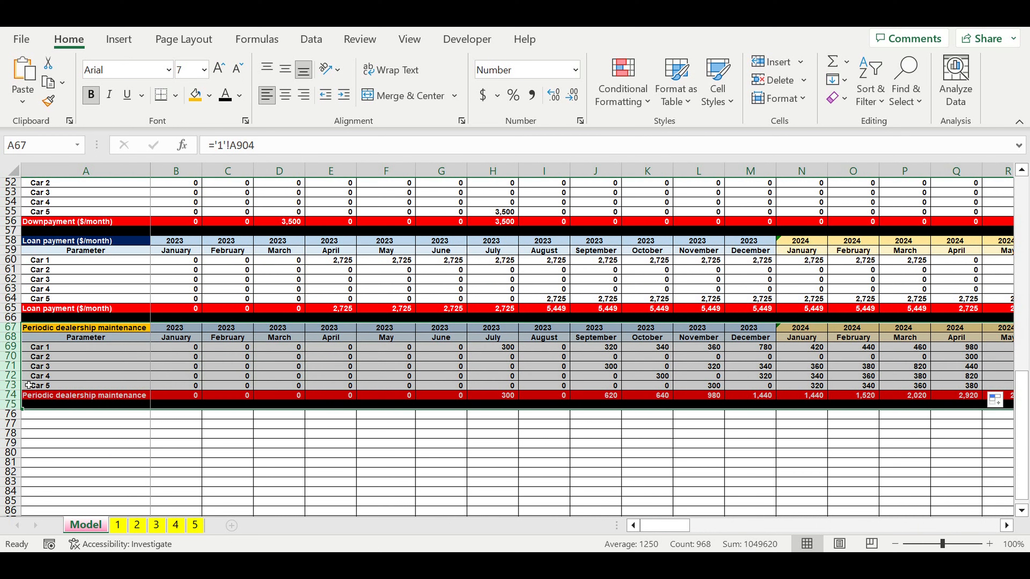
pyautogui.hotkey('ctrl', 'c')
pyautogui.click(56, 415)
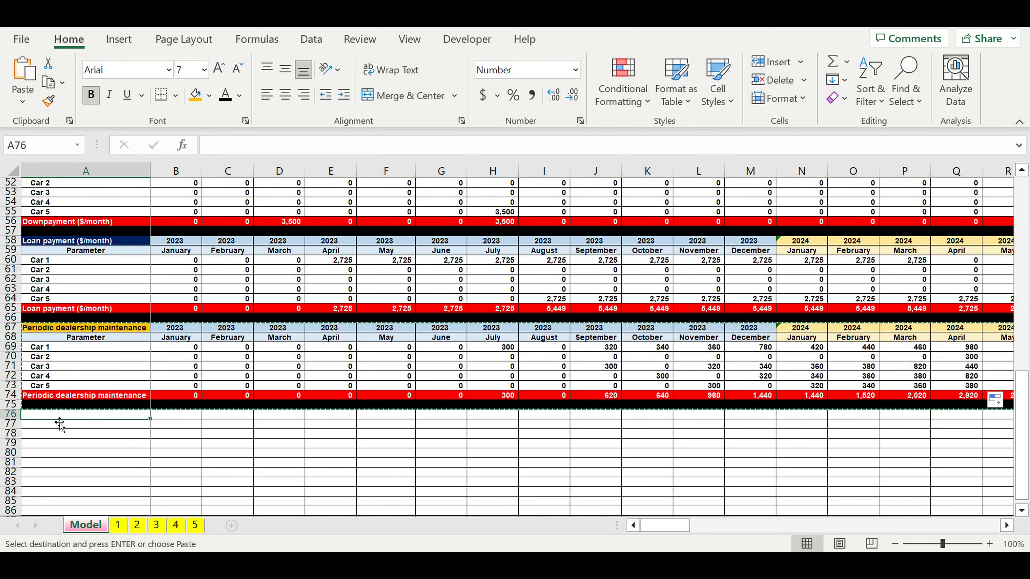
pyautogui.hotkey('ctrl', 'v')
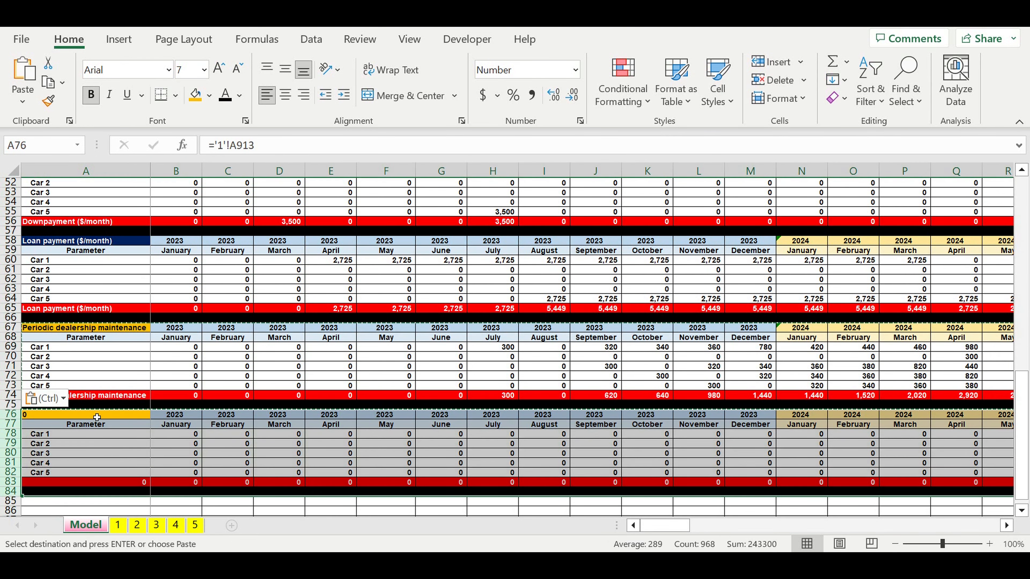
# Link the new block's title in A76 to the Parts costs label on Car 1's sheet with ='1'!A905.
pyautogui.write('=')
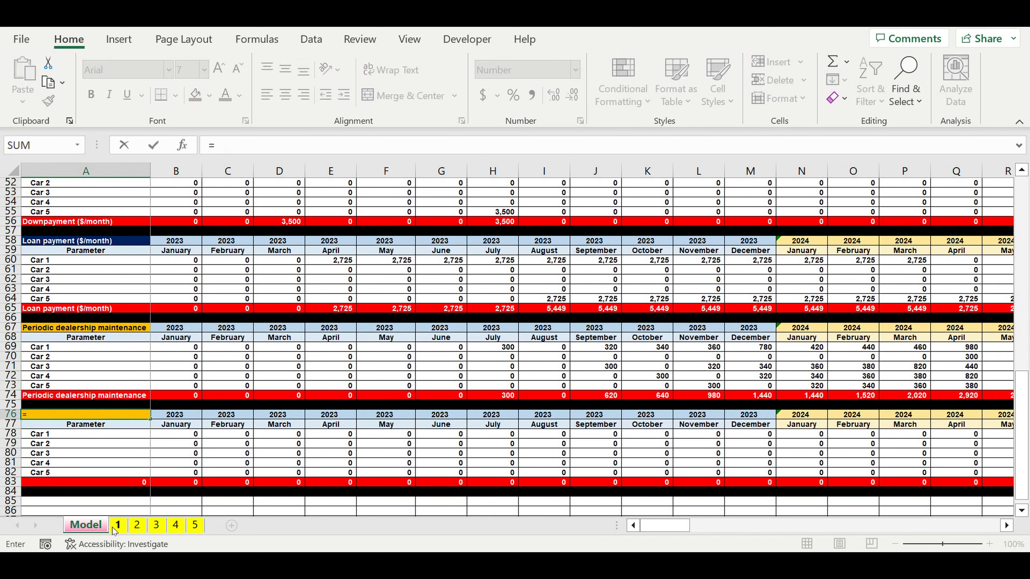
pyautogui.click(116, 527)
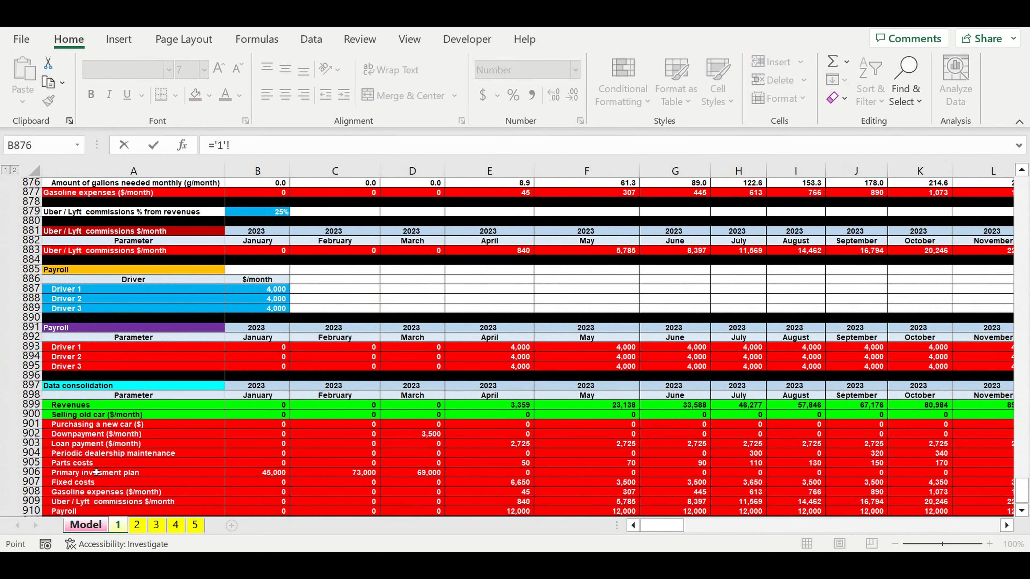
pyautogui.click(77, 465)
pyautogui.scroll(-3, 162, 450)
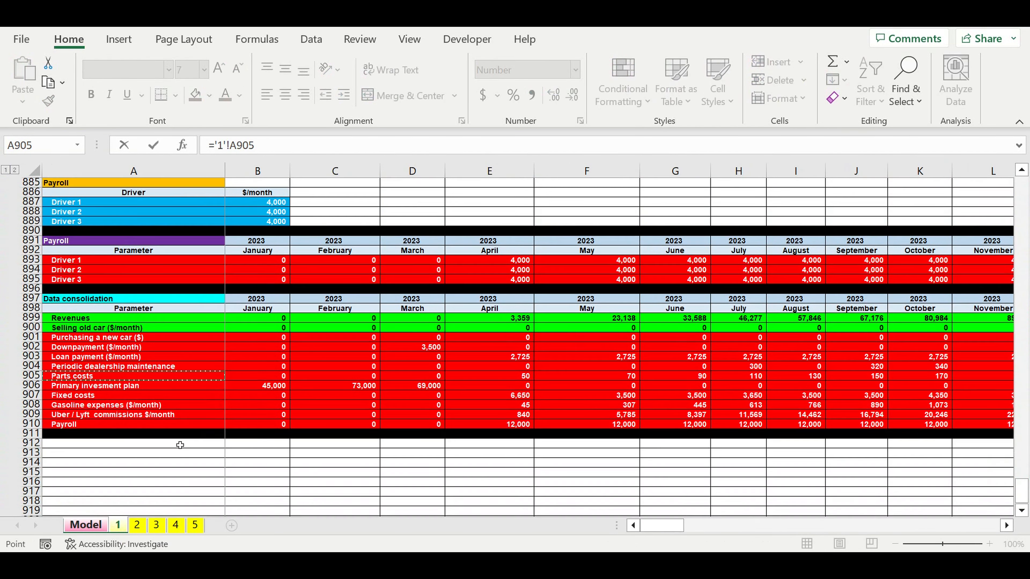
pyautogui.press('Return')
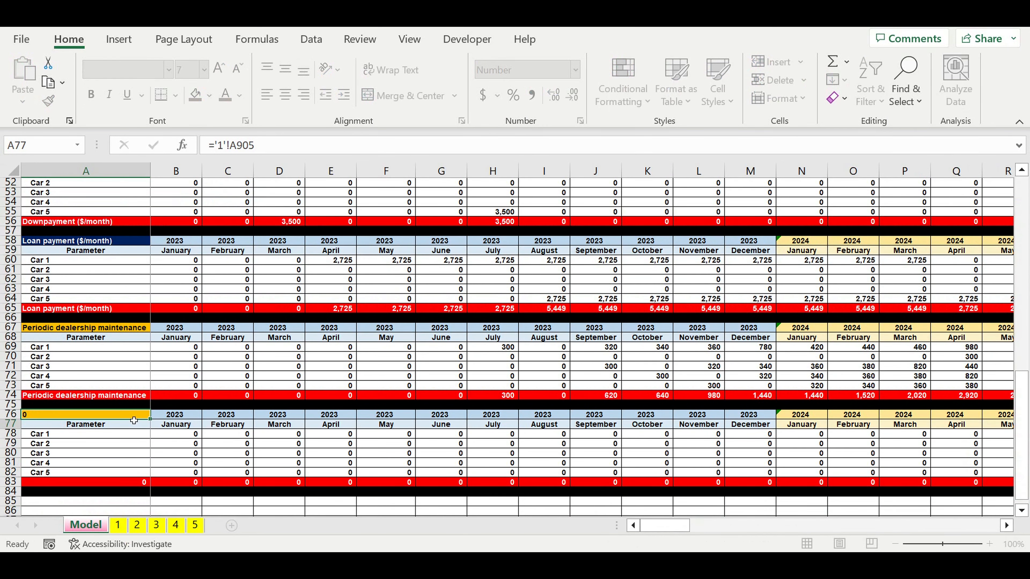
# Format the Parts costs title in A76 with a dark blue theme fill and white font.
pyautogui.press('Up')
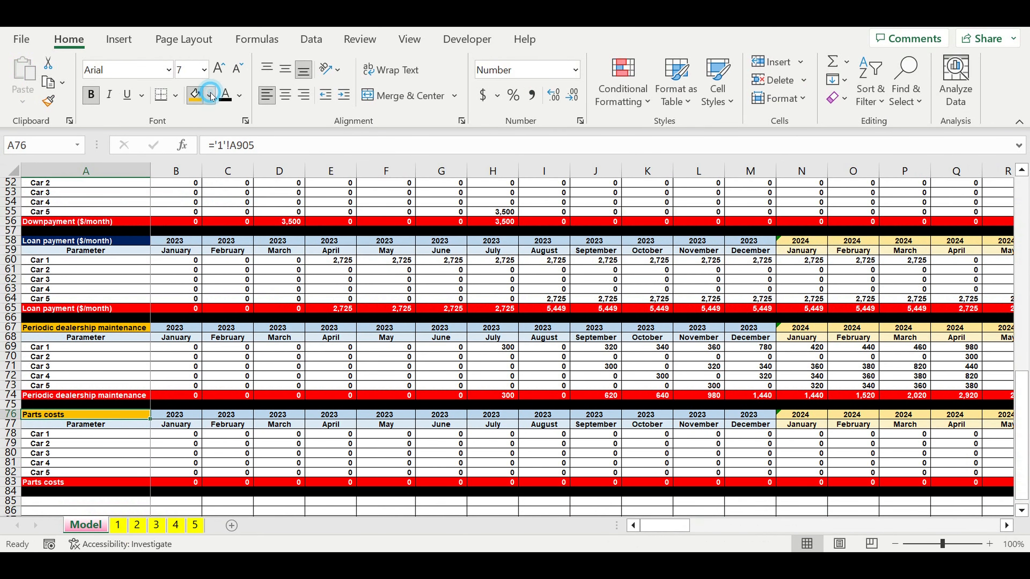
pyautogui.click(209, 96)
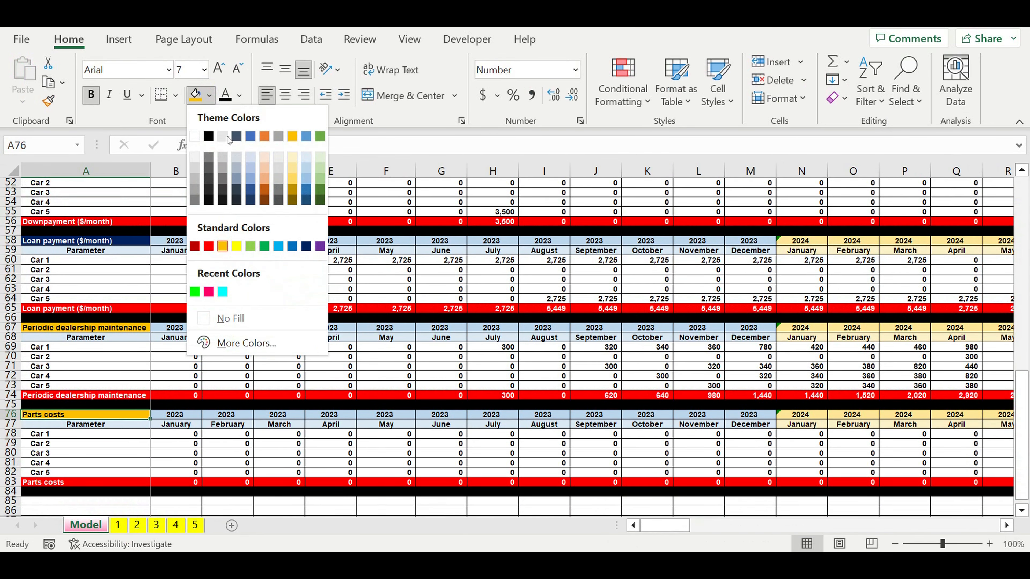
pyautogui.click(250, 189)
pyautogui.click(239, 96)
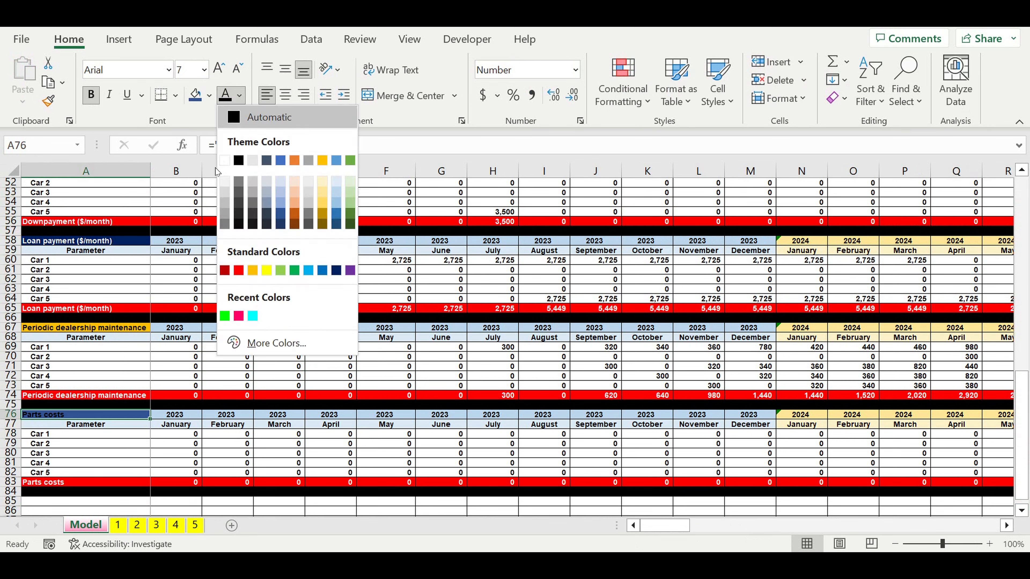
pyautogui.click(225, 160)
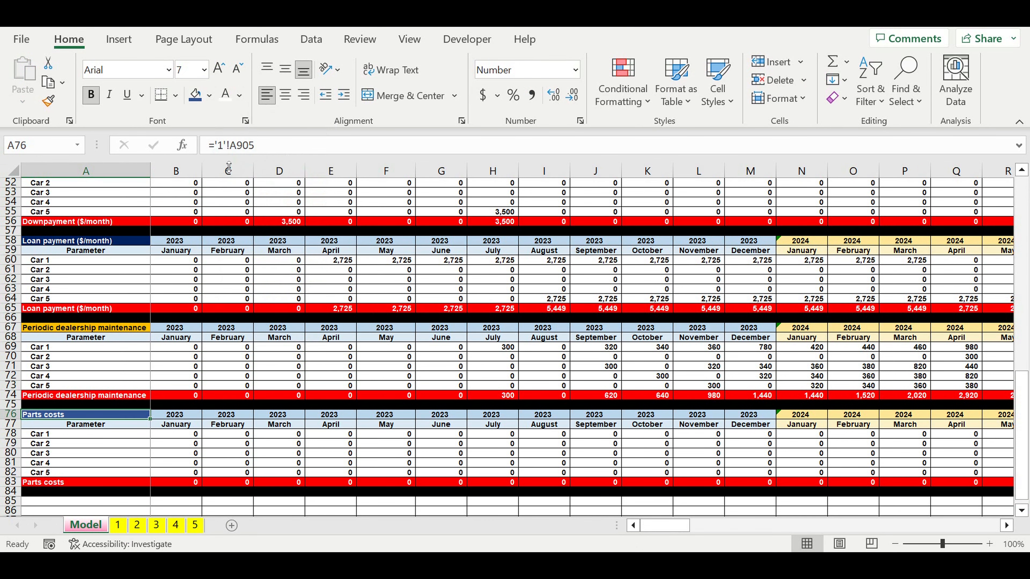
# Link Car 1's January parts costs in B78 to sheet 1 with ='1'!B905.
pyautogui.click(179, 438)
pyautogui.write('=')
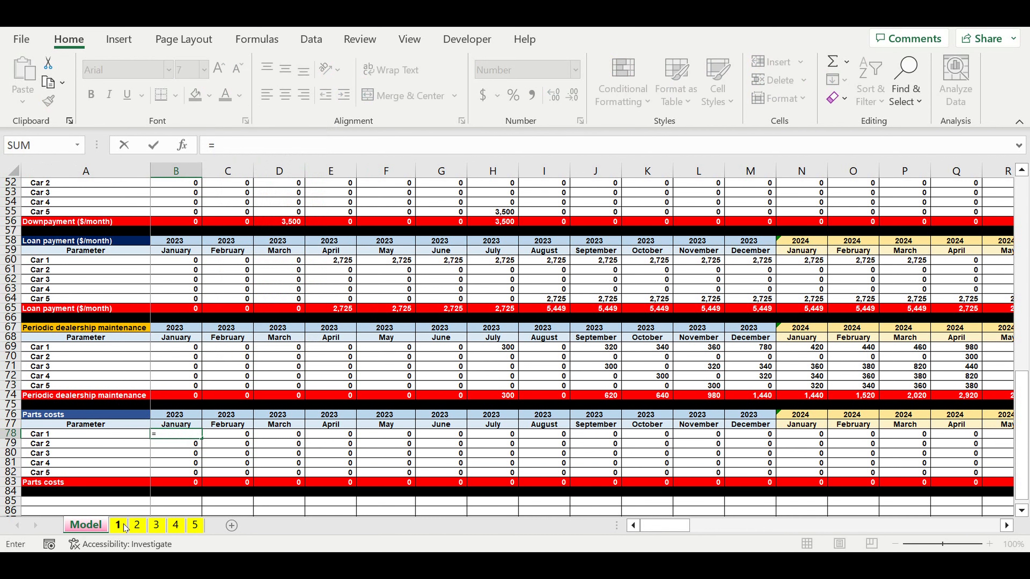
pyautogui.click(122, 525)
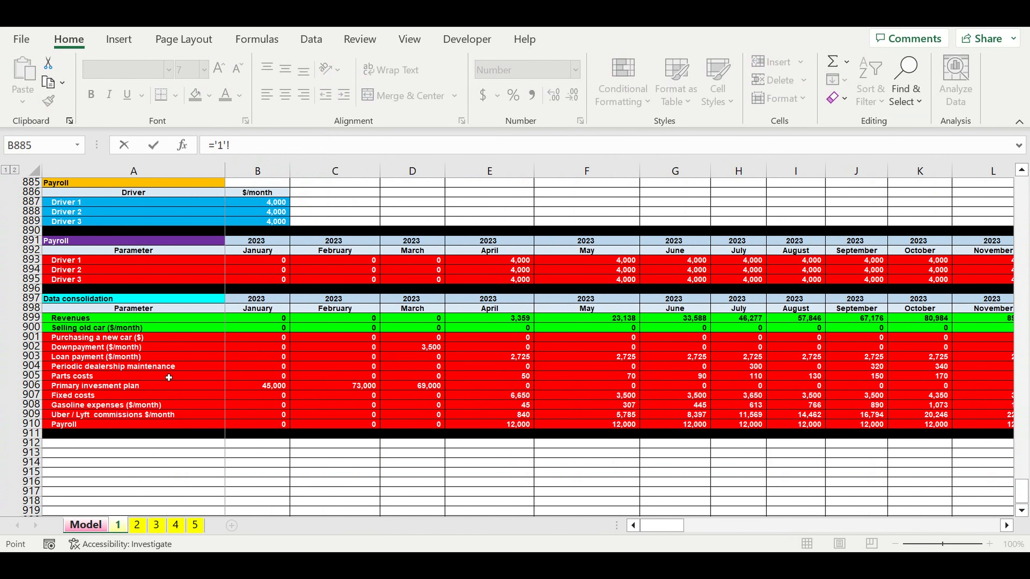
pyautogui.click(259, 374)
pyautogui.click(265, 143)
pyautogui.press('Return')
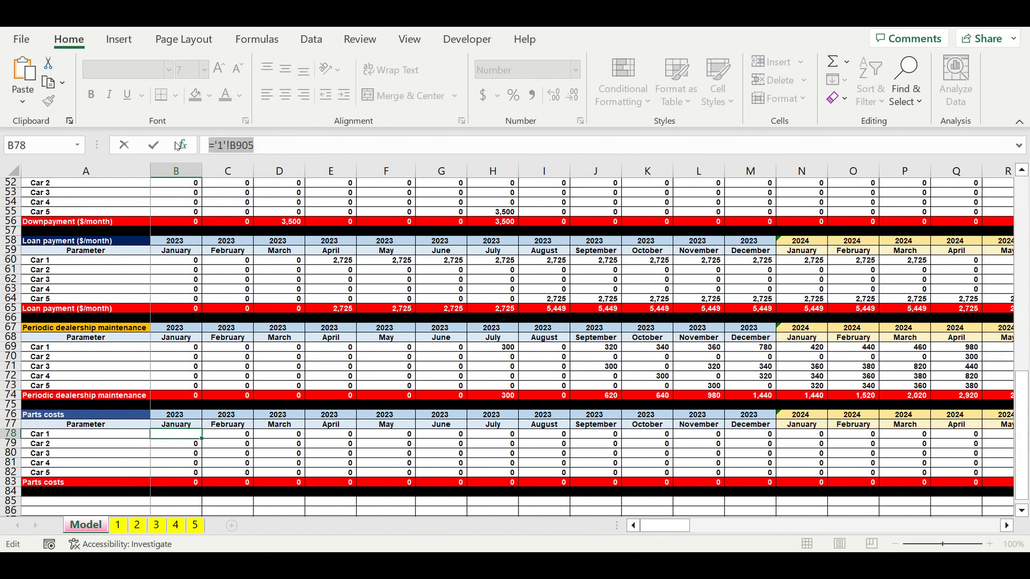
# Replace Car 2's January parts costs formula in B79 with ='2'!B905.
pyautogui.moveTo(272, 154); pyautogui.dragTo(187, 142)
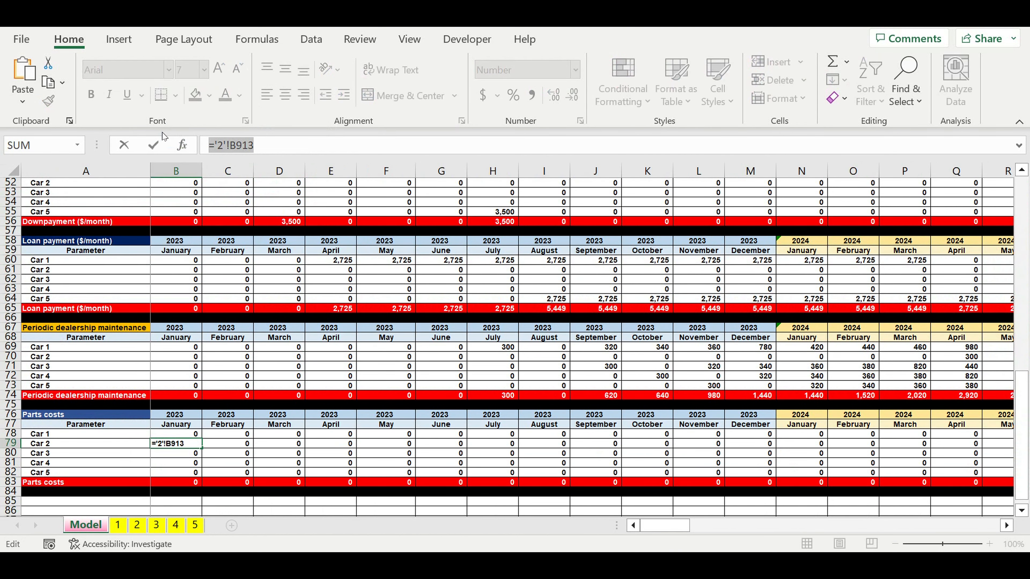
pyautogui.write("='1'!B905")
pyautogui.click(229, 149)
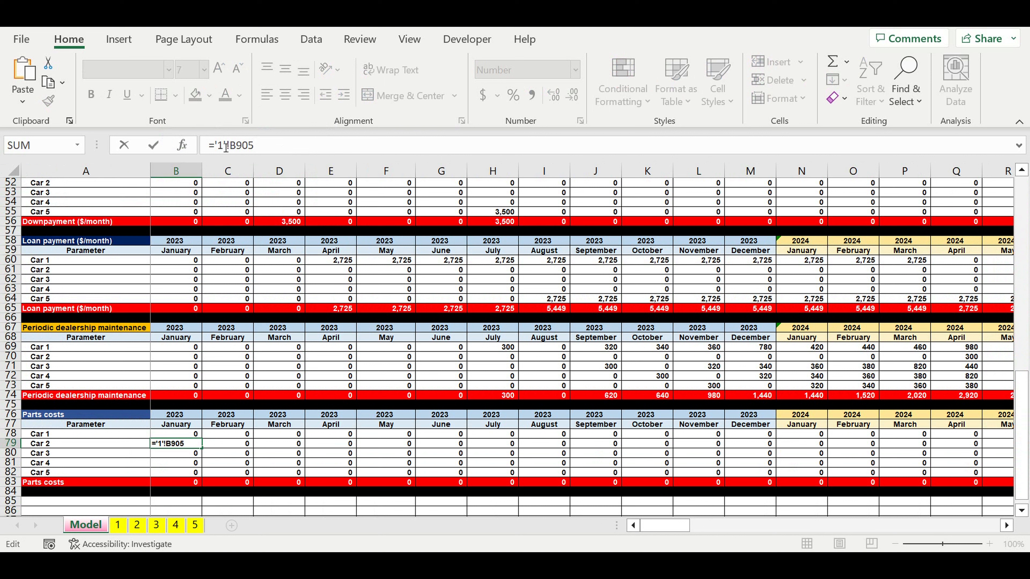
pyautogui.press('BackSpace')
pyautogui.write('2')
pyautogui.press('Return')
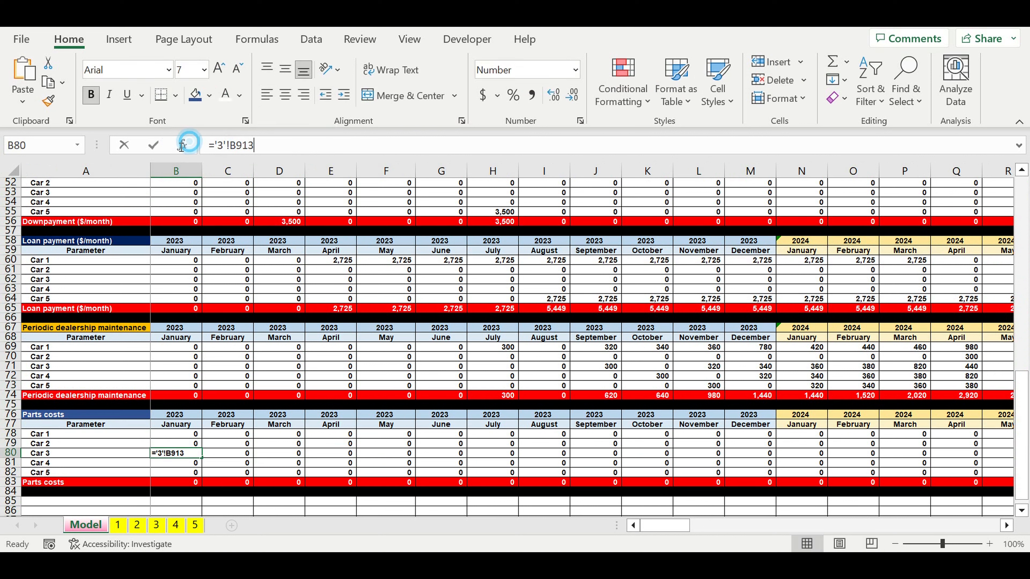
# Replace Car 3's January parts costs formula in B80 with ='3'!B905.
pyautogui.moveTo(259, 147); pyautogui.dragTo(196, 147)
pyautogui.write("='1'!B905")
pyautogui.click(226, 148)
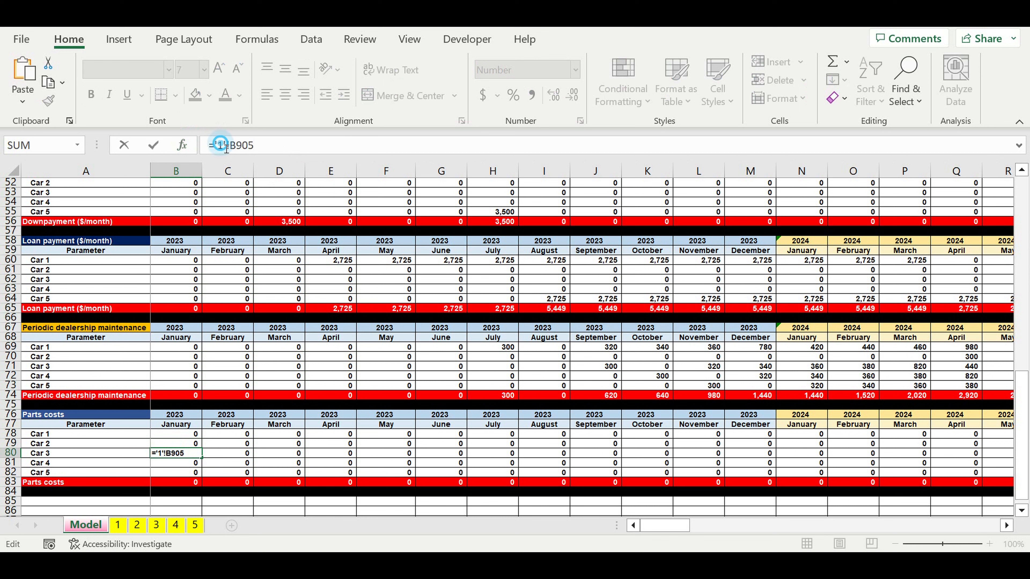
# Check the formulas from B78 down and set Car 4's January parts costs formula in B81 to ='4'!B905.
pyautogui.click(180, 435)
pyautogui.press('Down')
pyautogui.press('Down')
pyautogui.press('Down')
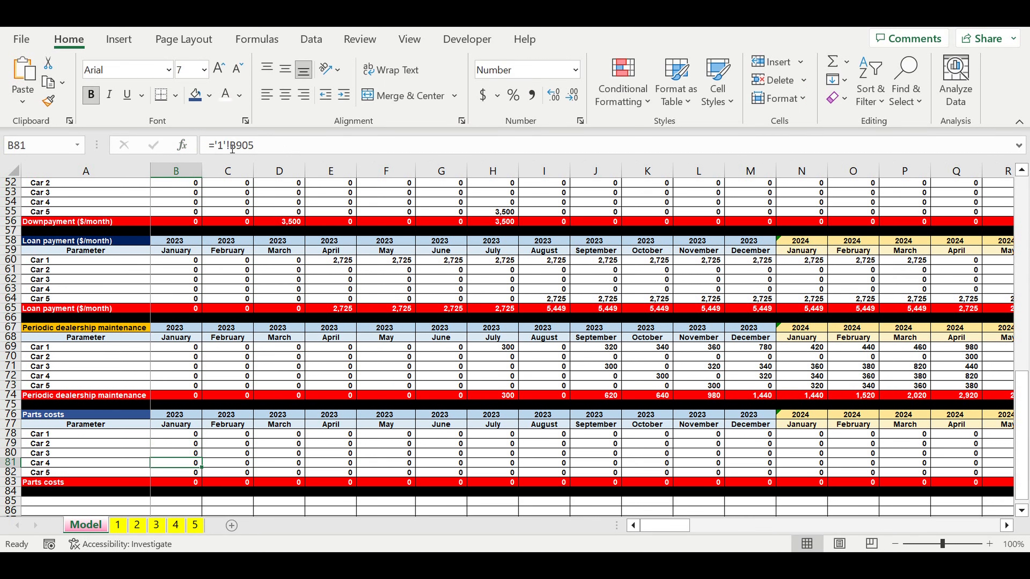
pyautogui.doubleClick(220, 146)
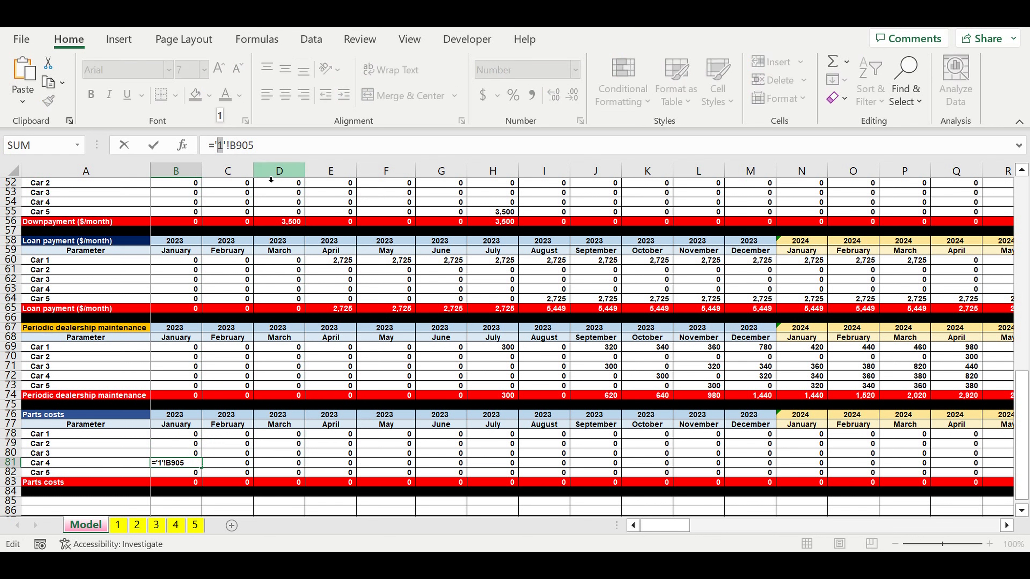
pyautogui.write('4')
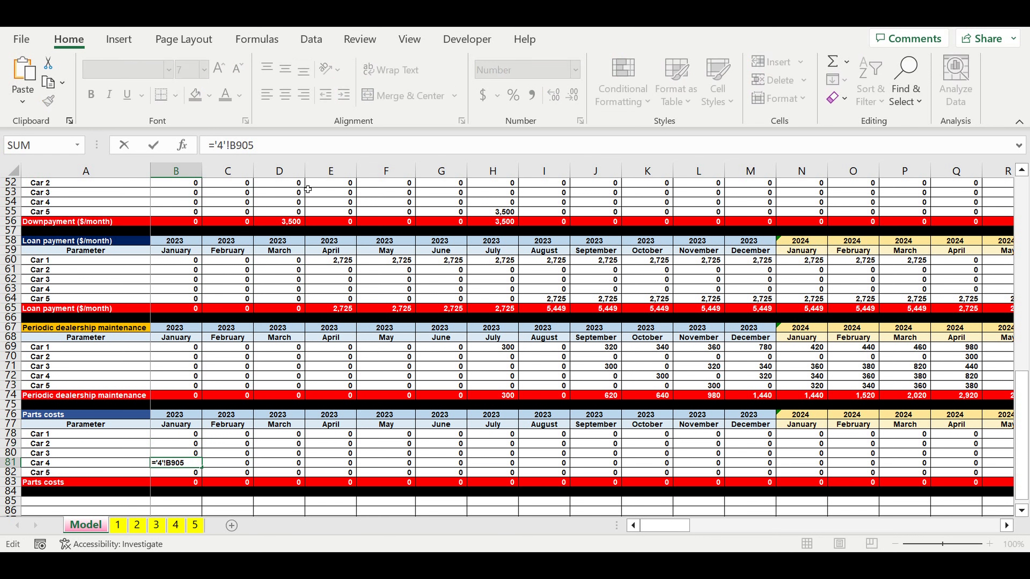
pyautogui.press('Return')
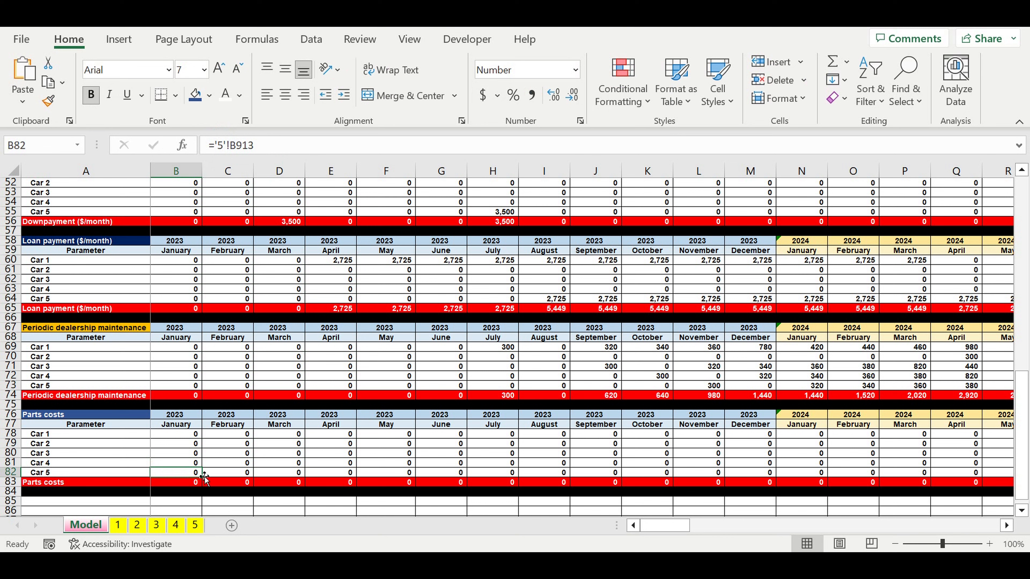
# Replace Car 5's January parts costs formula in B82 with ='5'!B905, reusing Car 4's formula.
pyautogui.click(189, 466)
pyautogui.moveTo(267, 146); pyautogui.dragTo(199, 144)
pyautogui.press('Return')
pyautogui.click(273, 152)
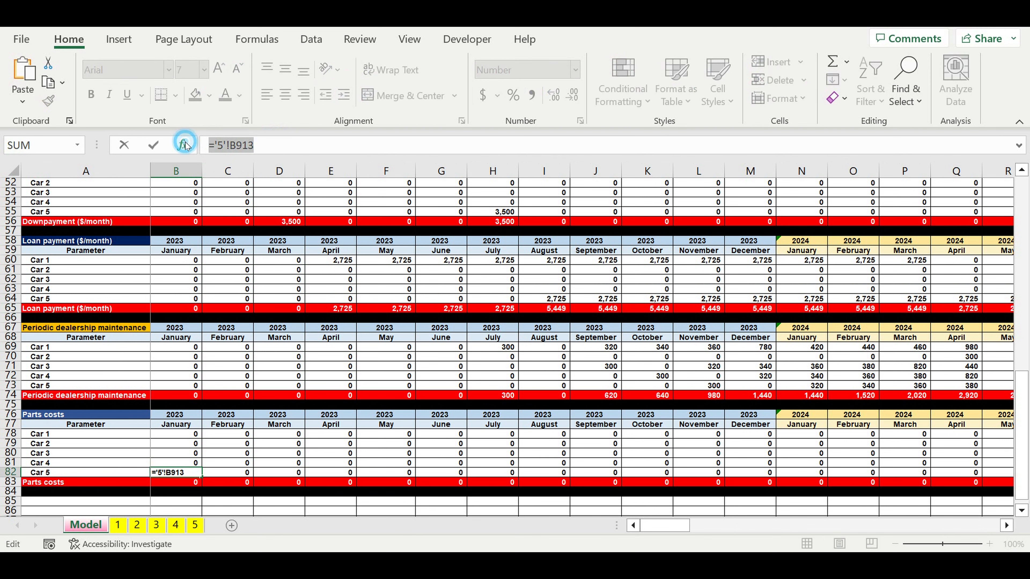
pyautogui.click(182, 145)
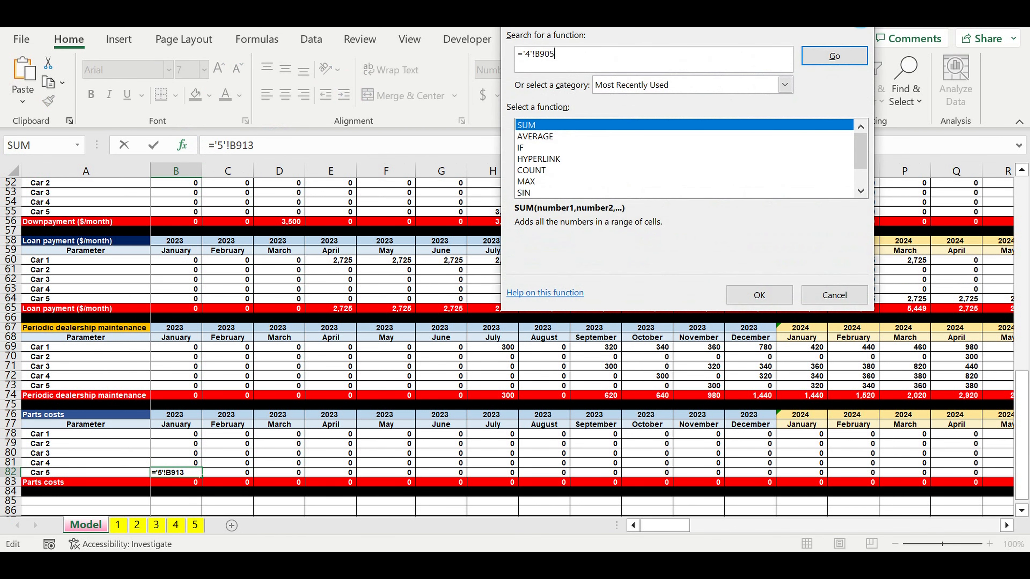
pyautogui.press('Escape')
pyautogui.moveTo(276, 145); pyautogui.dragTo(180, 136)
pyautogui.write("='4'!B905")
pyautogui.click(223, 146)
pyautogui.hotkey('shift', 'Left')
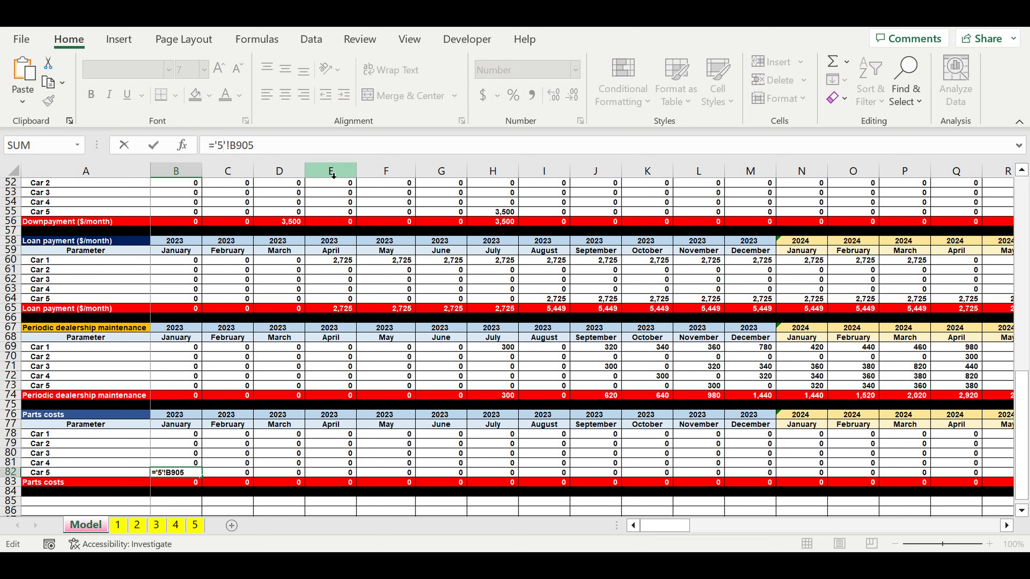
pyautogui.press('Return')
# Check the parts costs formulas in B78:B82 and fill them across to December 2032 in column DQ.
pyautogui.click(177, 433)
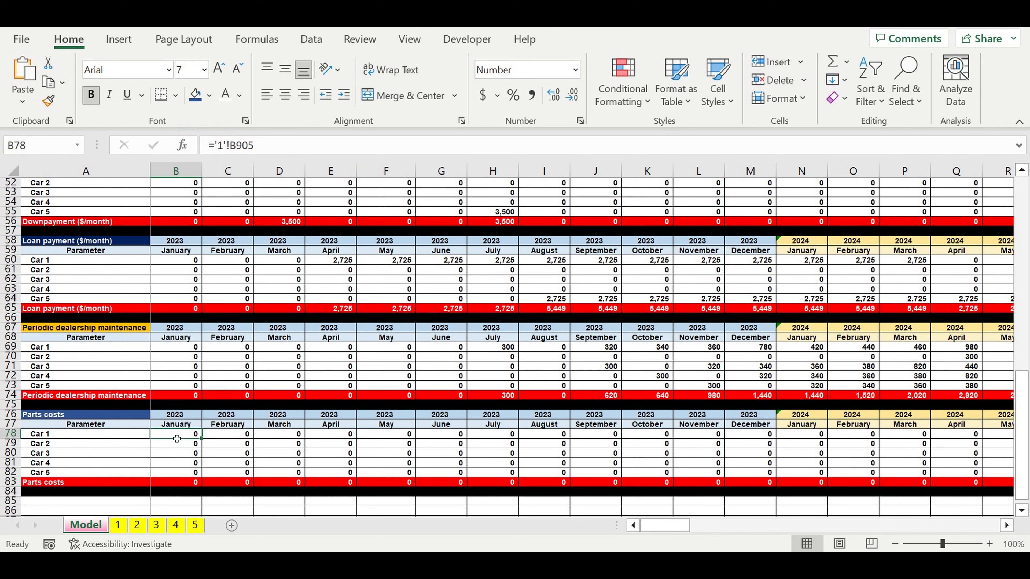
pyautogui.press('Down')
pyautogui.press('Down')
pyautogui.press('Down')
pyautogui.press('Down')
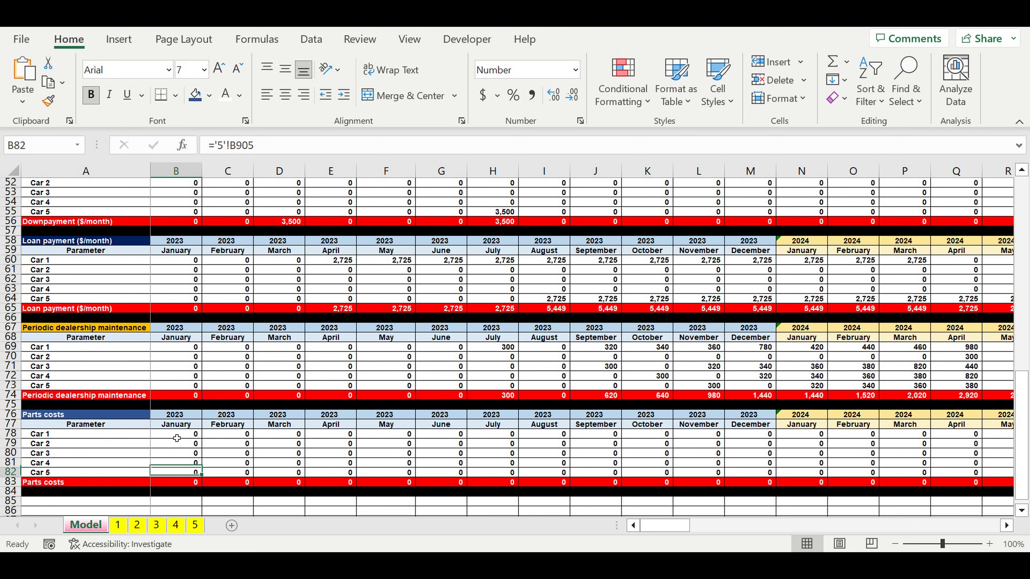
pyautogui.moveTo(174, 437); pyautogui.dragTo(935, 379)
pyautogui.click(950, 404)
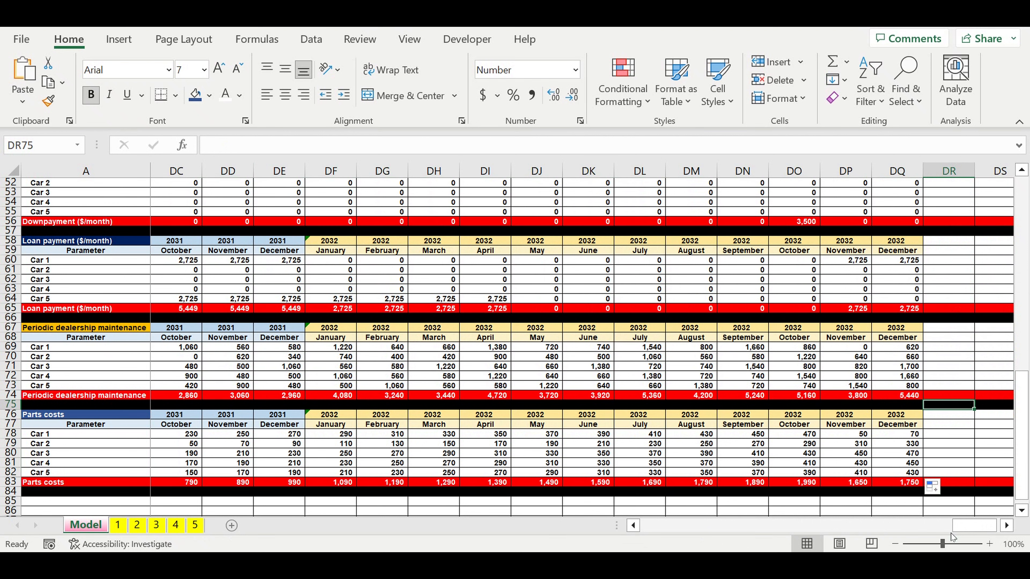
pyautogui.moveTo(964, 527); pyautogui.dragTo(654, 526)
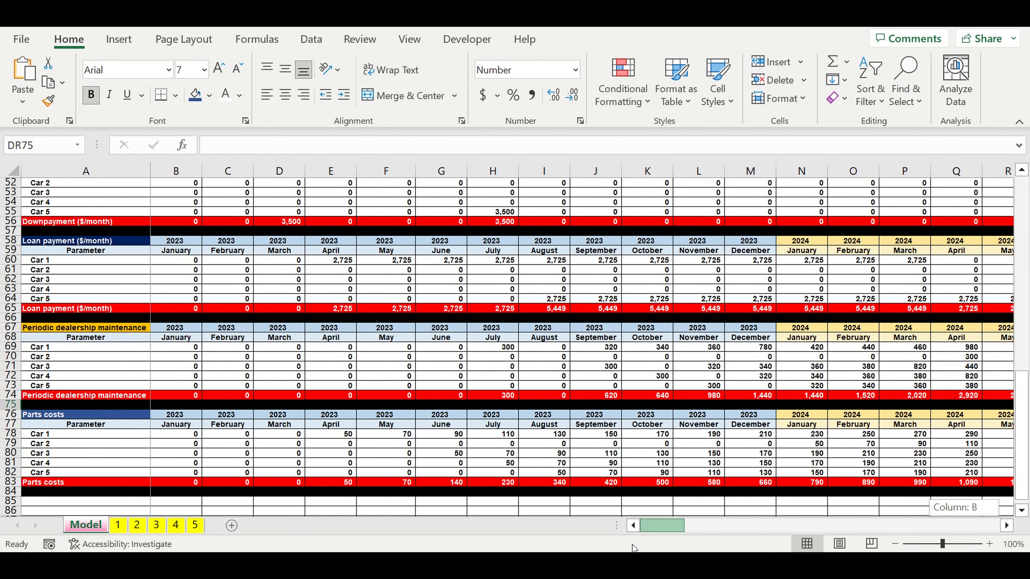
# Copy the Parts costs block in rows 76 to 84 and paste it at A85.
pyautogui.moveTo(11, 414); pyautogui.dragTo(12, 494)
pyautogui.hotkey('ctrl', 'c')
pyautogui.click(142, 434)
pyautogui.scroll(-3, 141, 434)
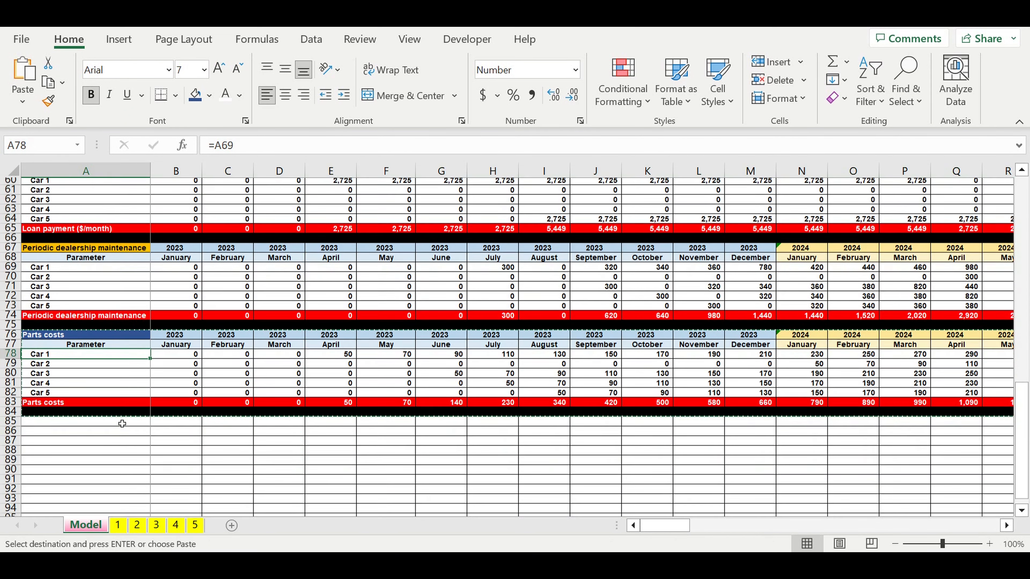
pyautogui.click(108, 419)
pyautogui.hotkey('ctrl', 'v')
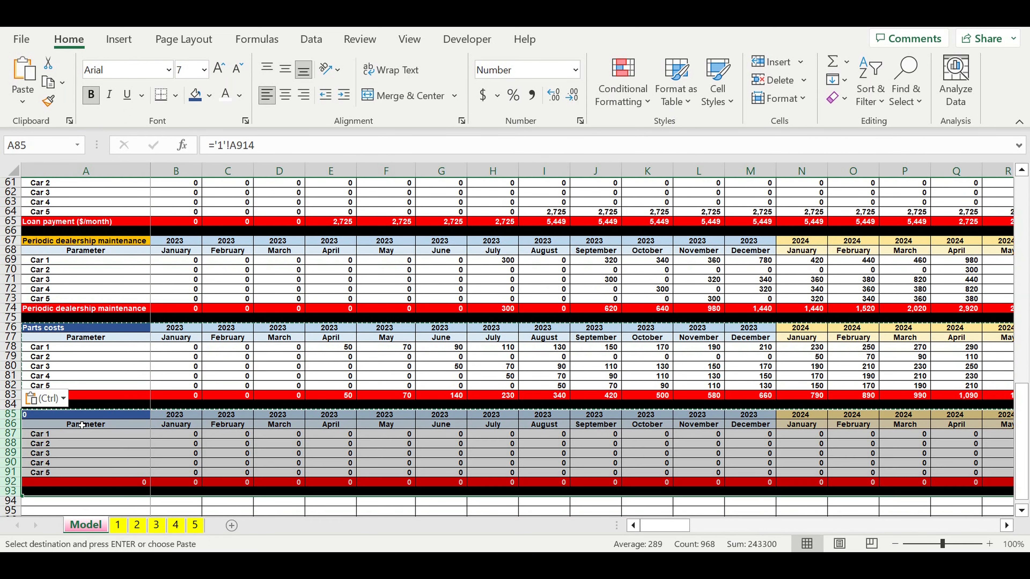
# Link the new block's title in A85 to the Primary invesment plan label on Car 1's sheet with ='1'!A906.
pyautogui.click(60, 419)
pyautogui.write('=')
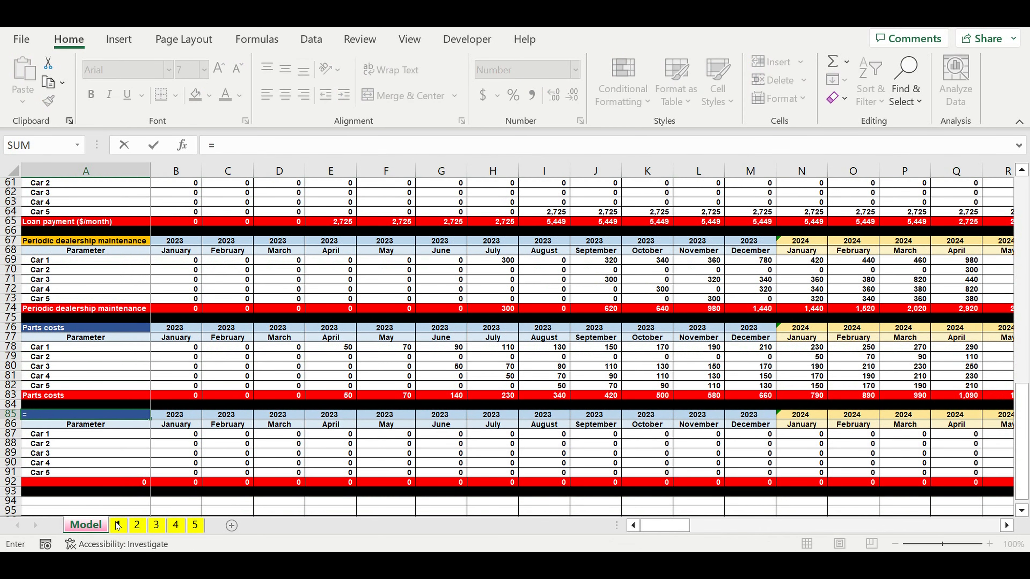
pyautogui.click(121, 522)
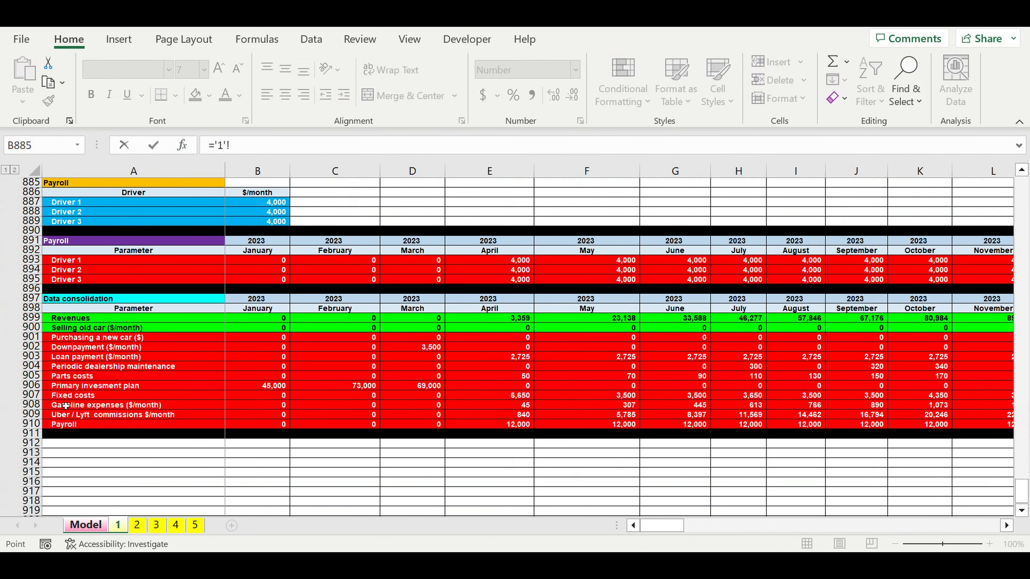
pyautogui.click(66, 388)
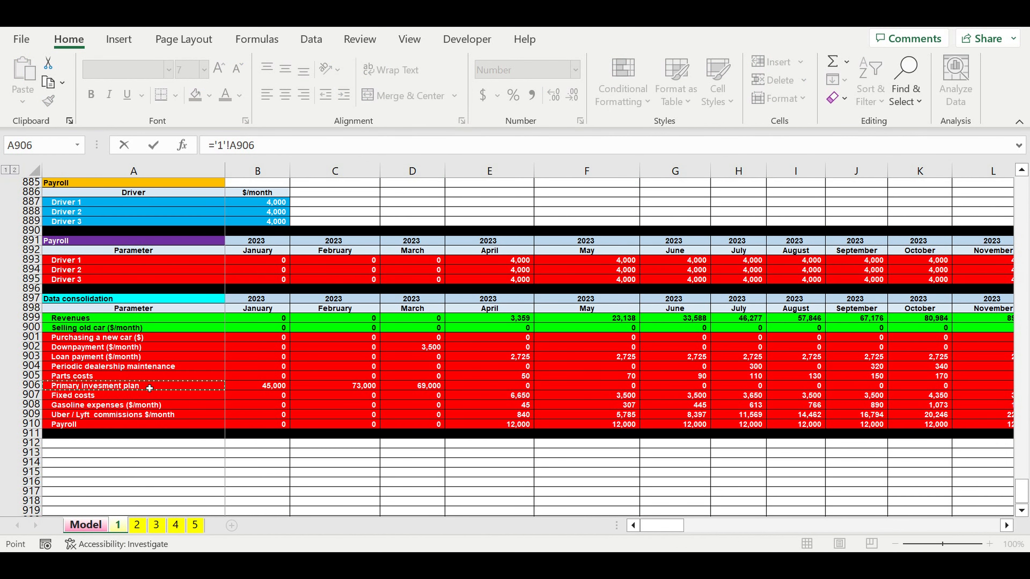
pyautogui.press('Return')
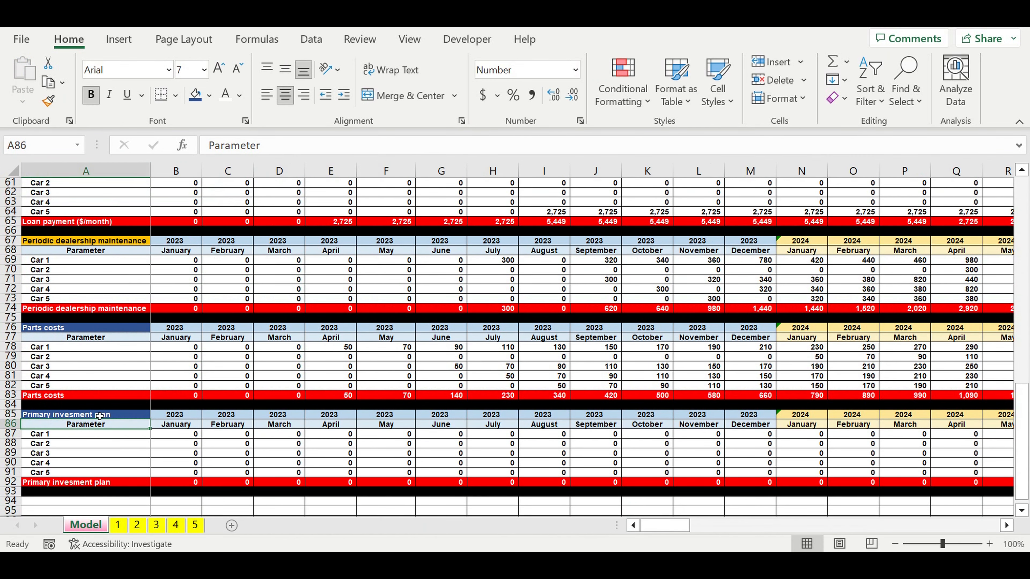
# Fill the Primary invesment plan title cell A85 with standard green and select Car 1's January cell B87.
pyautogui.click(99, 416)
pyautogui.click(209, 95)
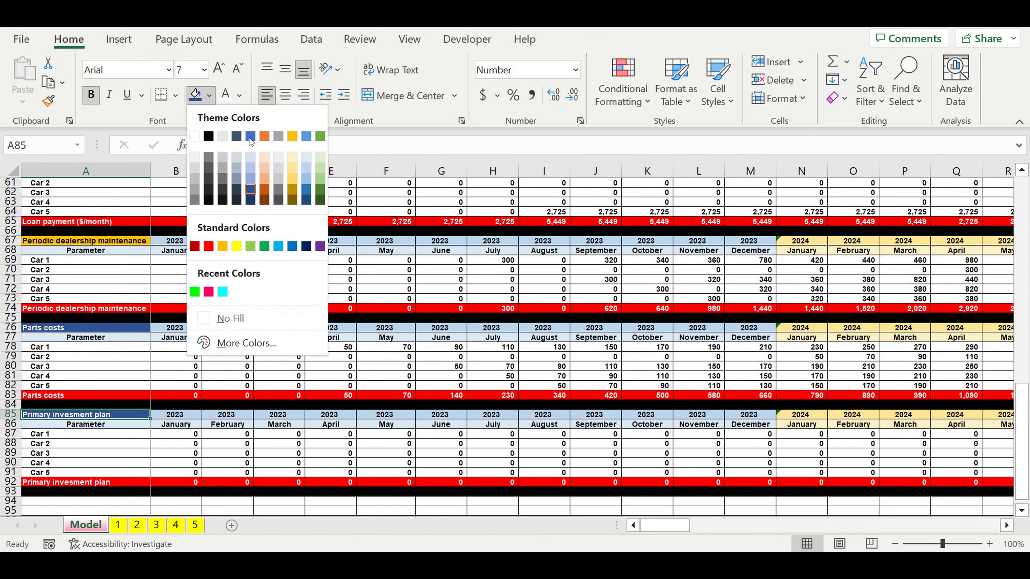
pyautogui.click(264, 247)
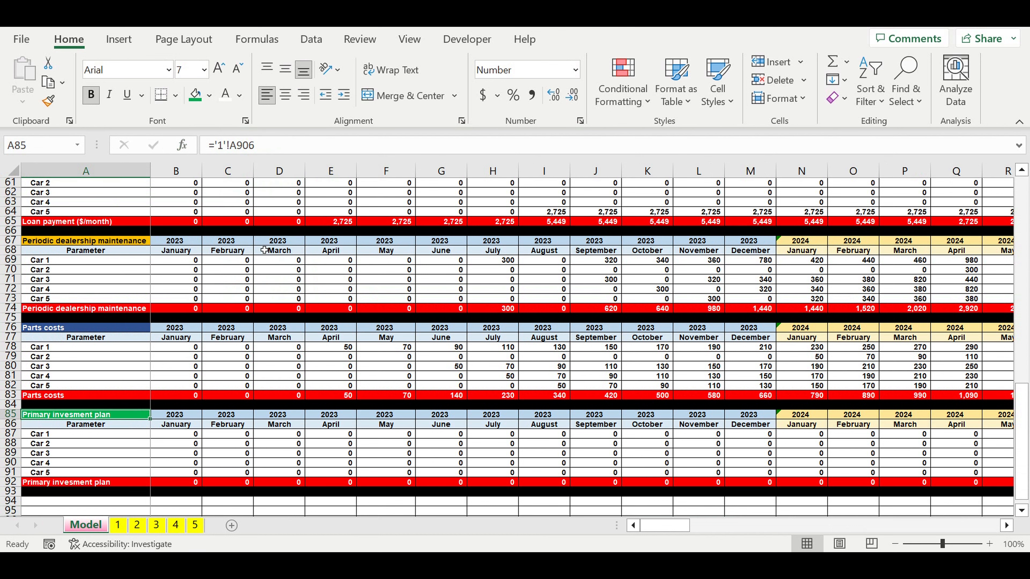
pyautogui.click(197, 405)
pyautogui.click(178, 438)
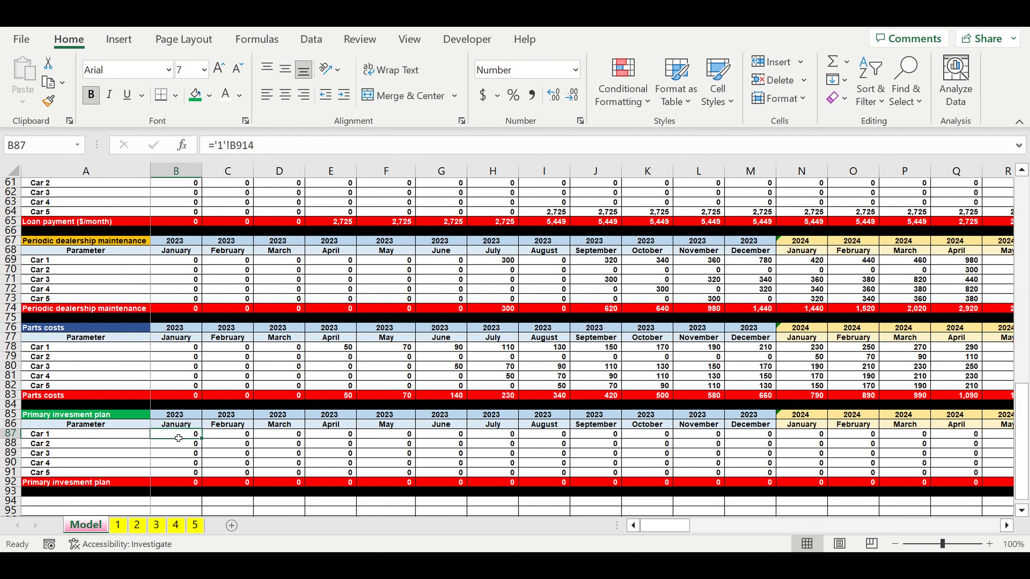
# Link Car 1's January cell B87 to the January Primary invesment plan value on Car 1's sheet with ='1'!B906.
pyautogui.write('=')
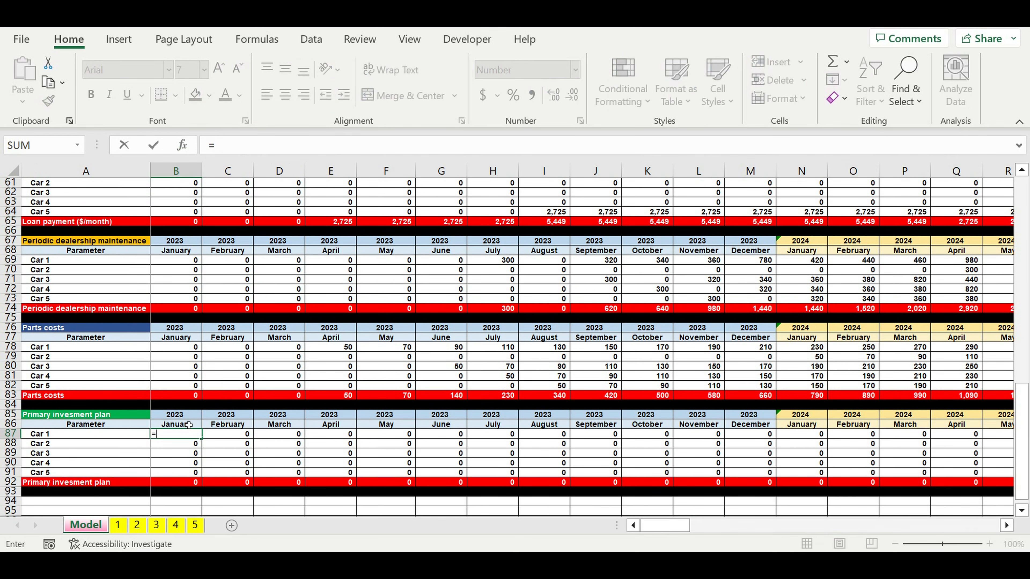
pyautogui.click(118, 525)
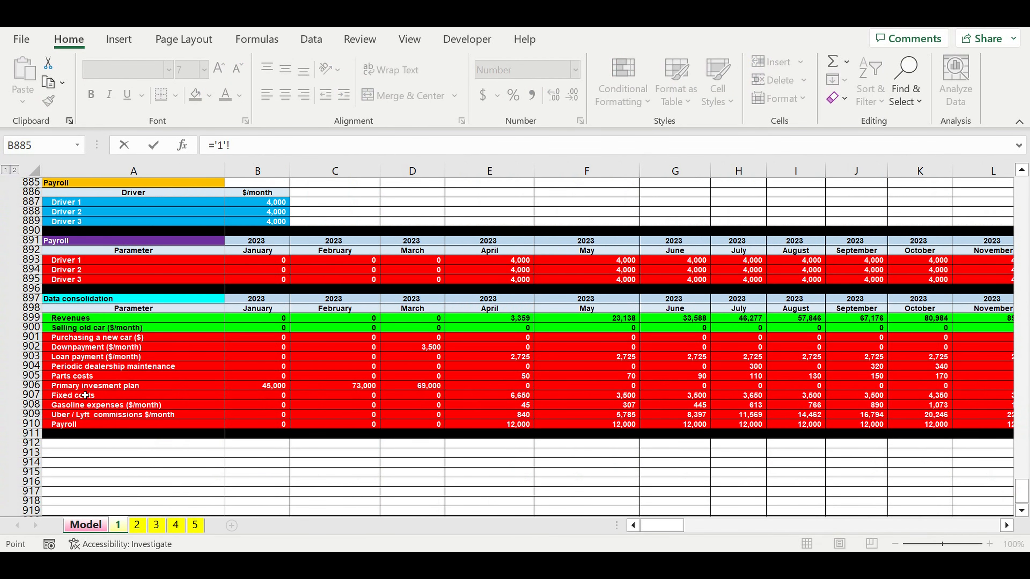
pyautogui.click(245, 388)
pyautogui.press('Return')
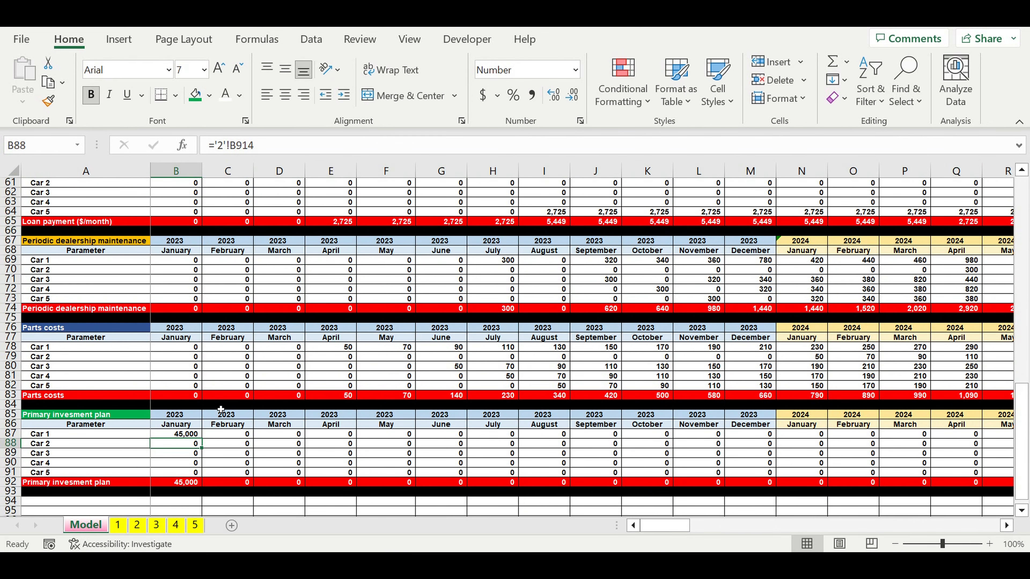
pyautogui.click(180, 435)
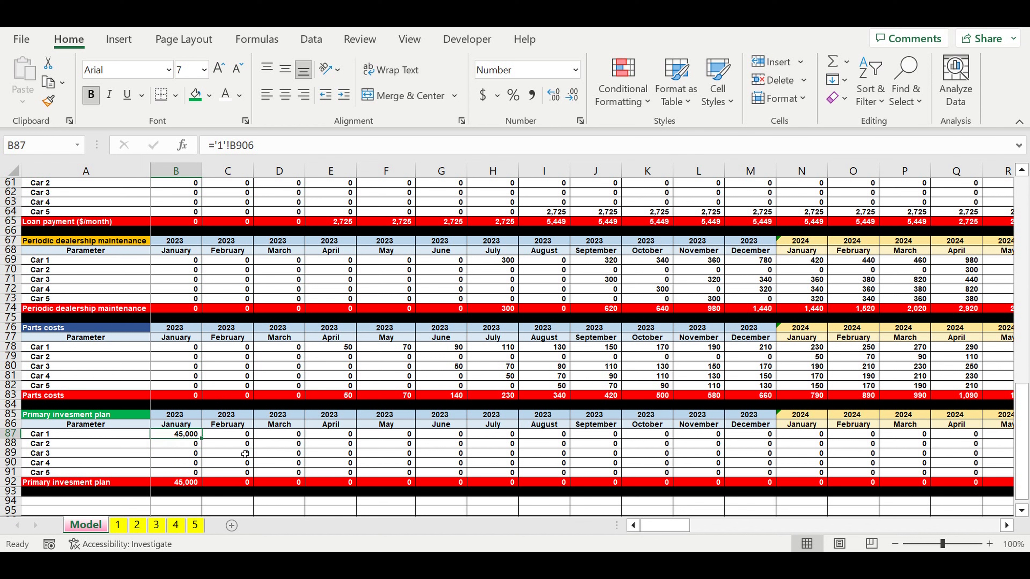
pyautogui.write('=')
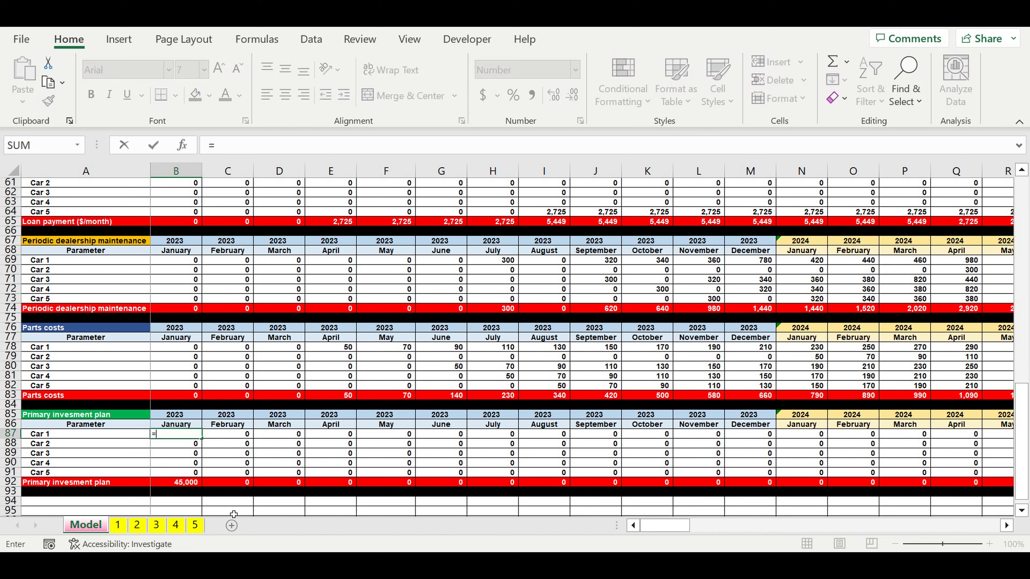
pyautogui.click(119, 525)
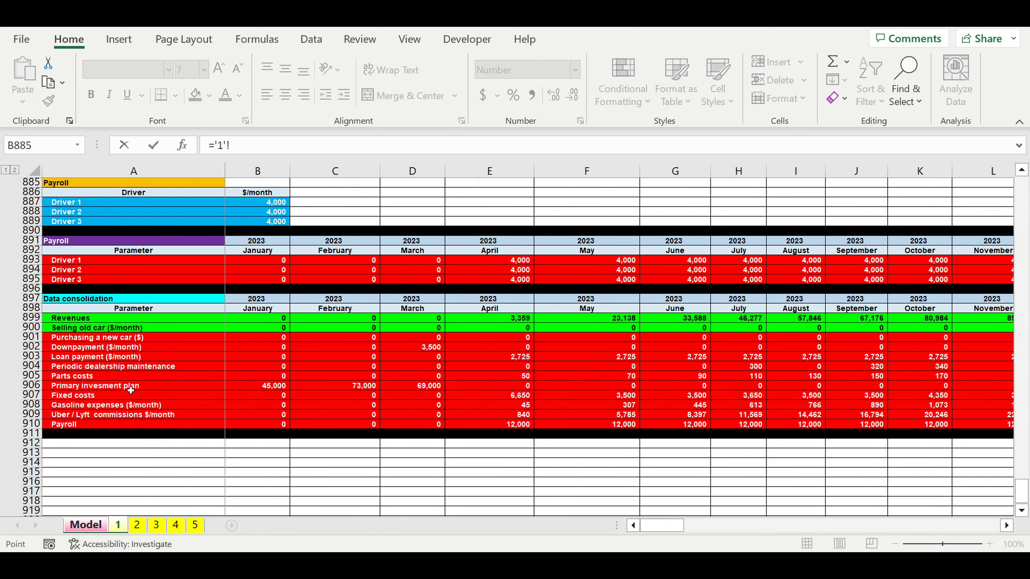
pyautogui.click(253, 388)
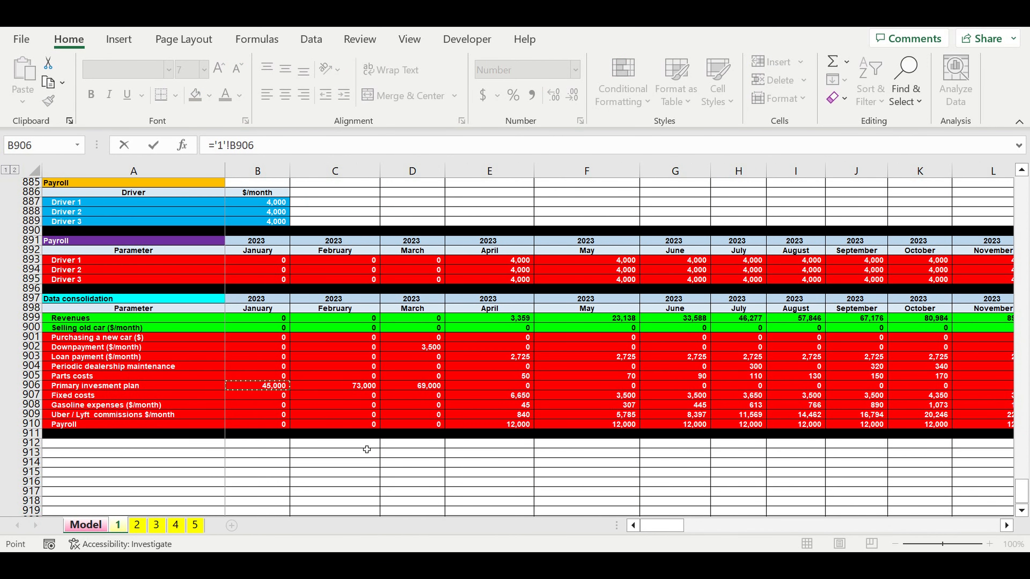
pyautogui.press('Return')
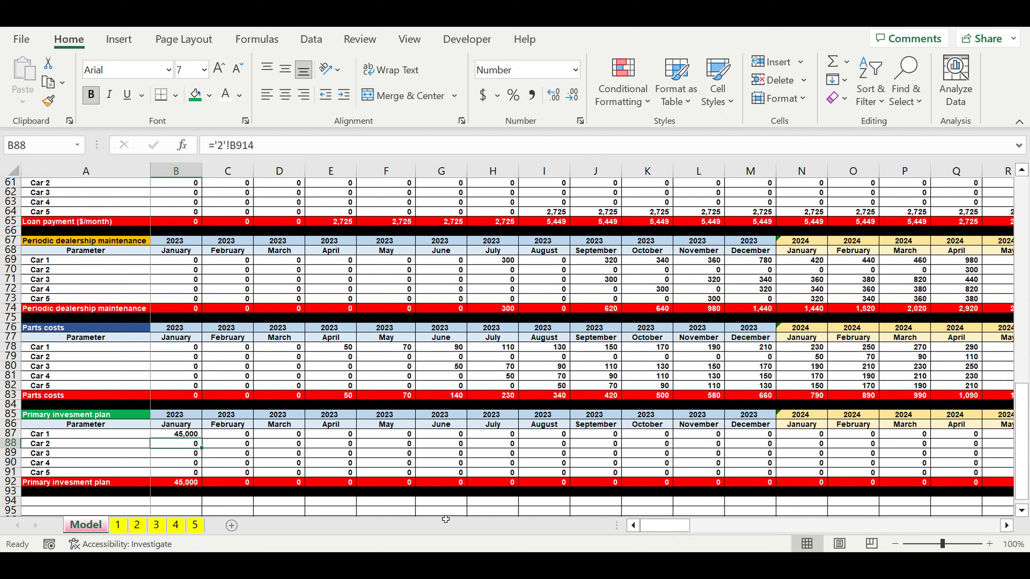
# Copy the formula text from B87 into Car 2's January cell B88 and change it to ='2'!B906.
pyautogui.click(185, 436)
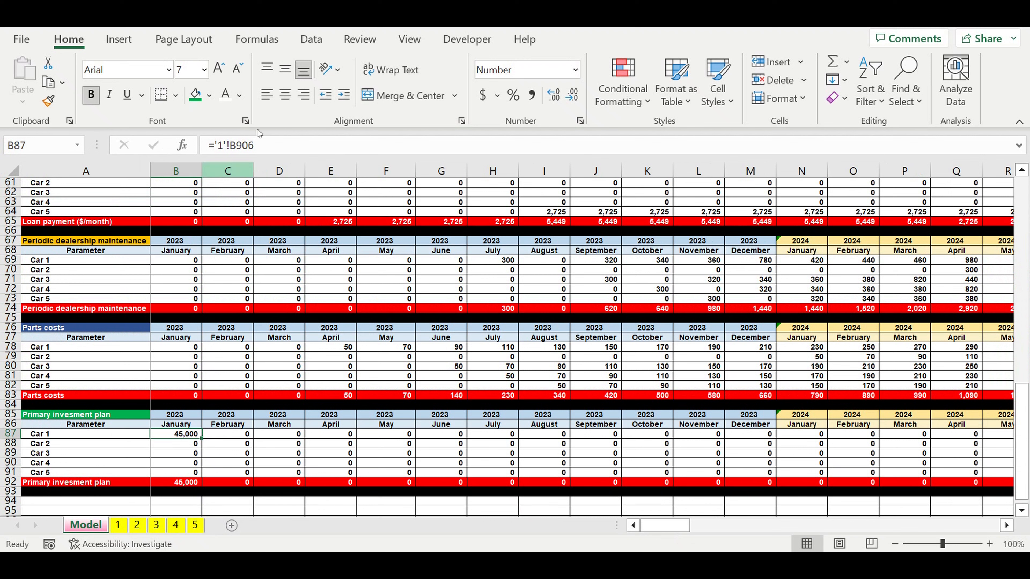
pyautogui.moveTo(282, 146); pyautogui.dragTo(207, 146)
pyautogui.hotkey('ctrl', 'c')
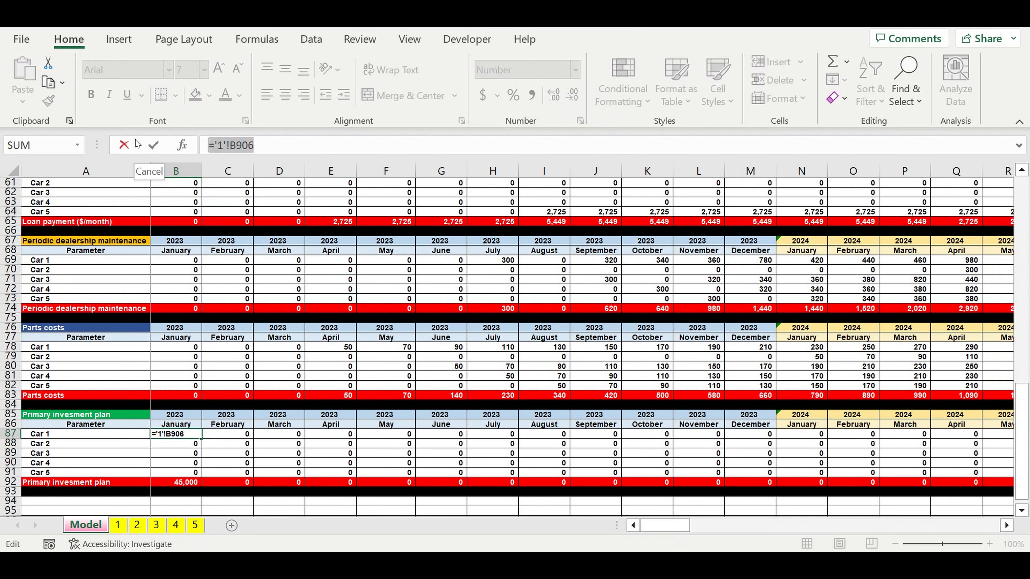
pyautogui.press('Return')
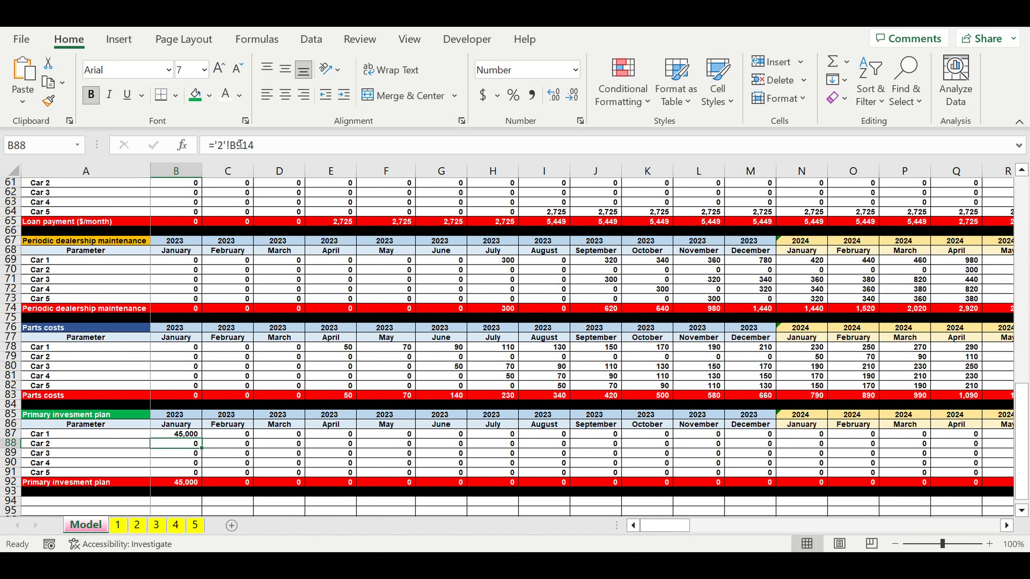
pyautogui.moveTo(284, 146); pyautogui.dragTo(159, 142)
pyautogui.hotkey('ctrl', 'v')
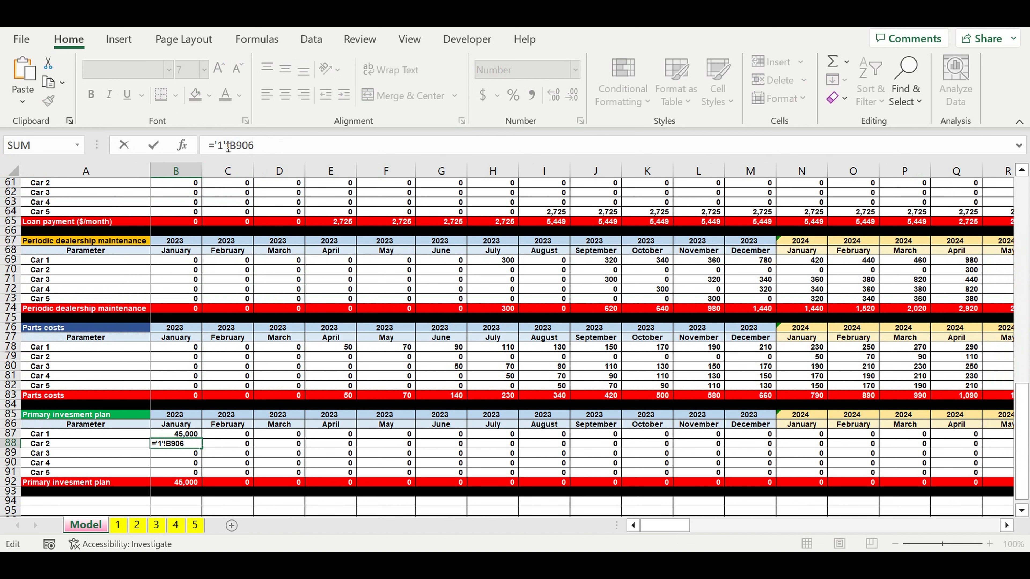
pyautogui.write('2')
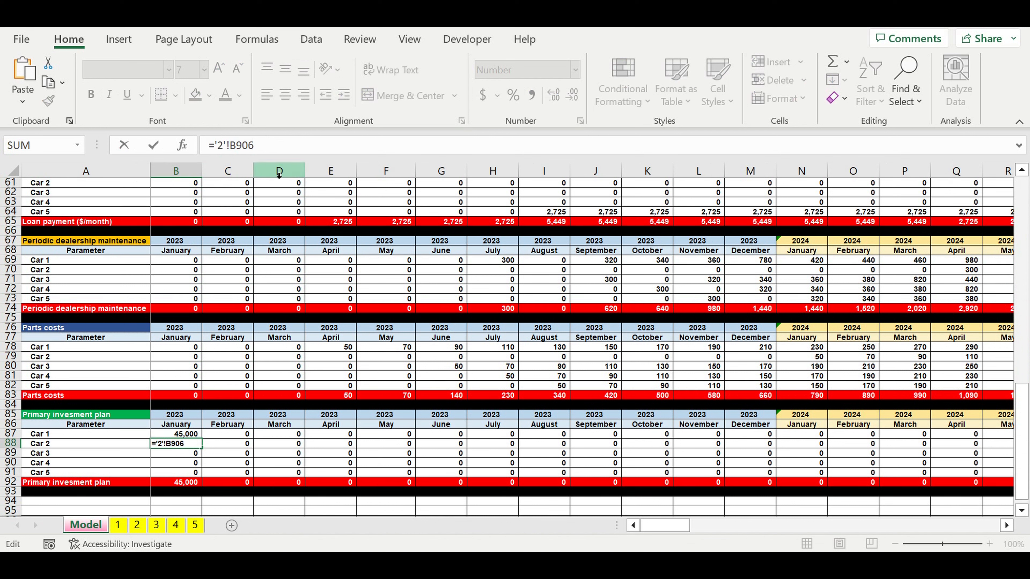
pyautogui.press('Return')
# Reuse the copied formula for Car 3 and Car 4, entering ='3'!B906 in B89 and ='4'!B906 in B90.
pyautogui.moveTo(268, 145); pyautogui.dragTo(155, 146)
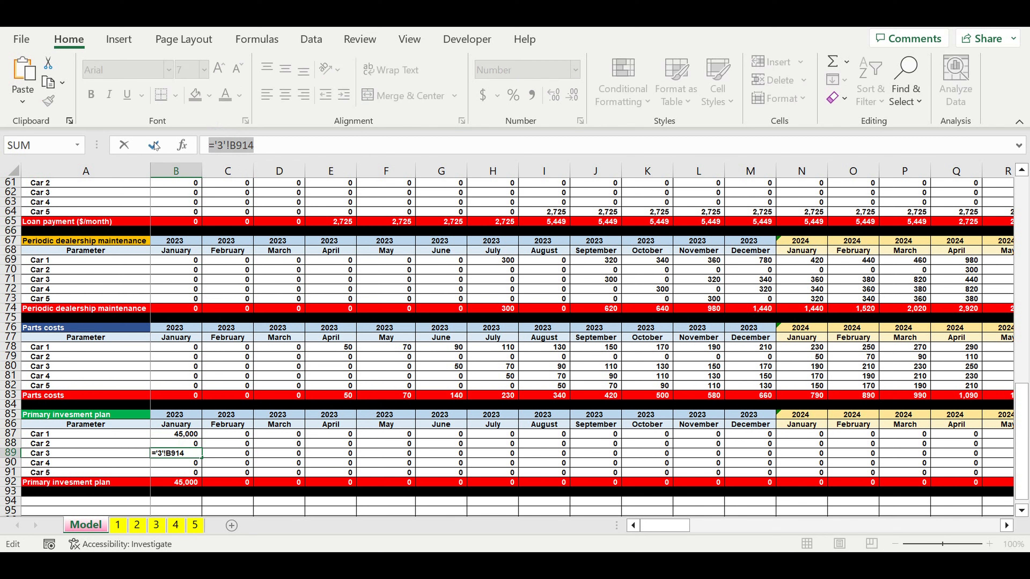
pyautogui.hotkey('ctrl', 'v')
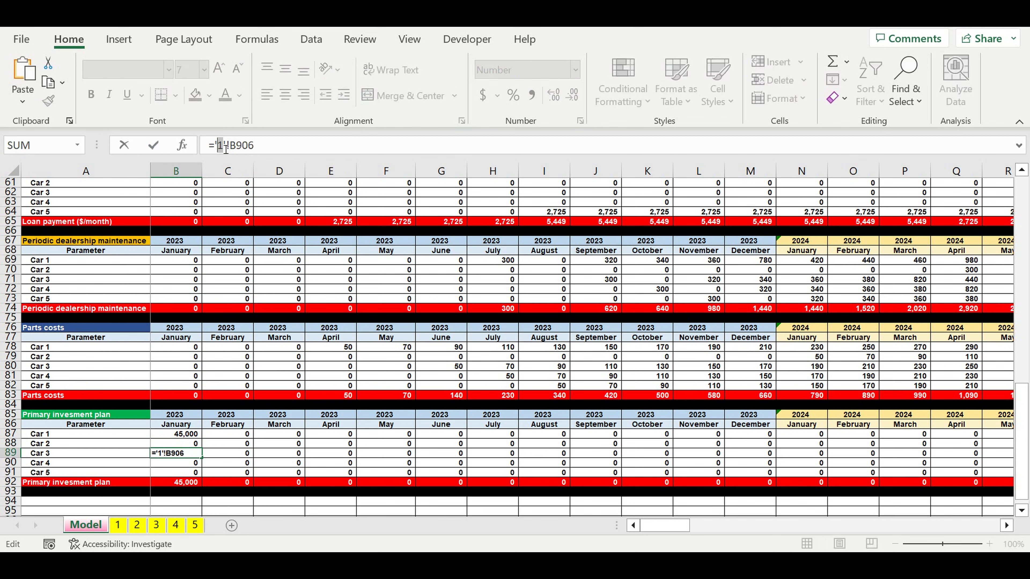
pyautogui.write('3')
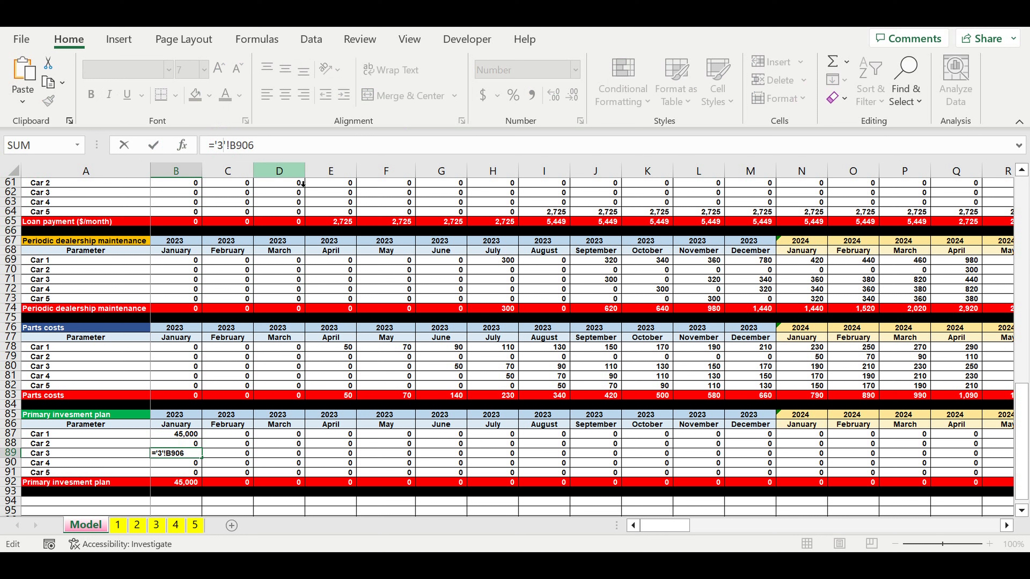
pyautogui.press('Return')
pyautogui.moveTo(274, 151); pyautogui.dragTo(208, 146)
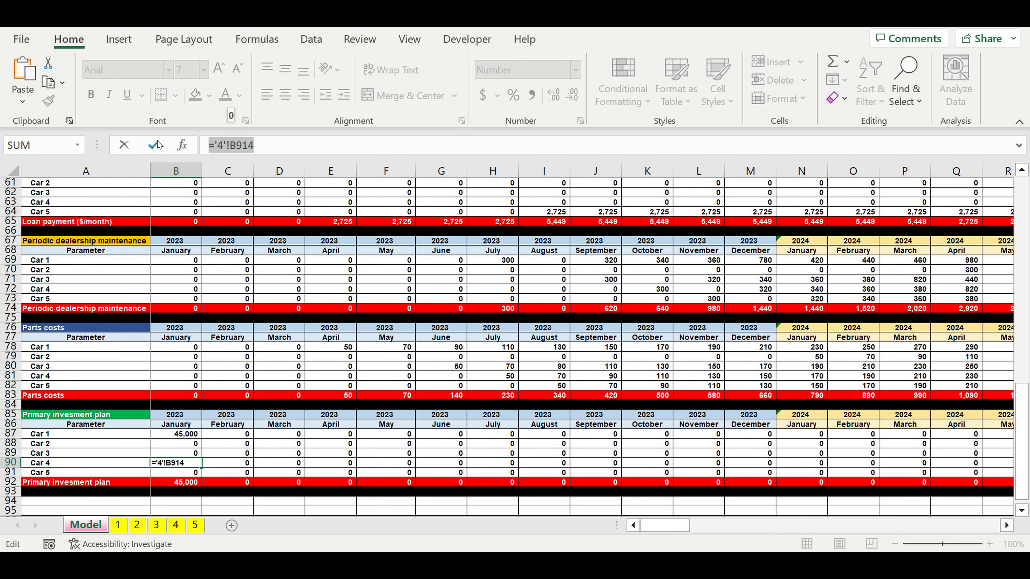
pyautogui.hotkey('ctrl', 'v')
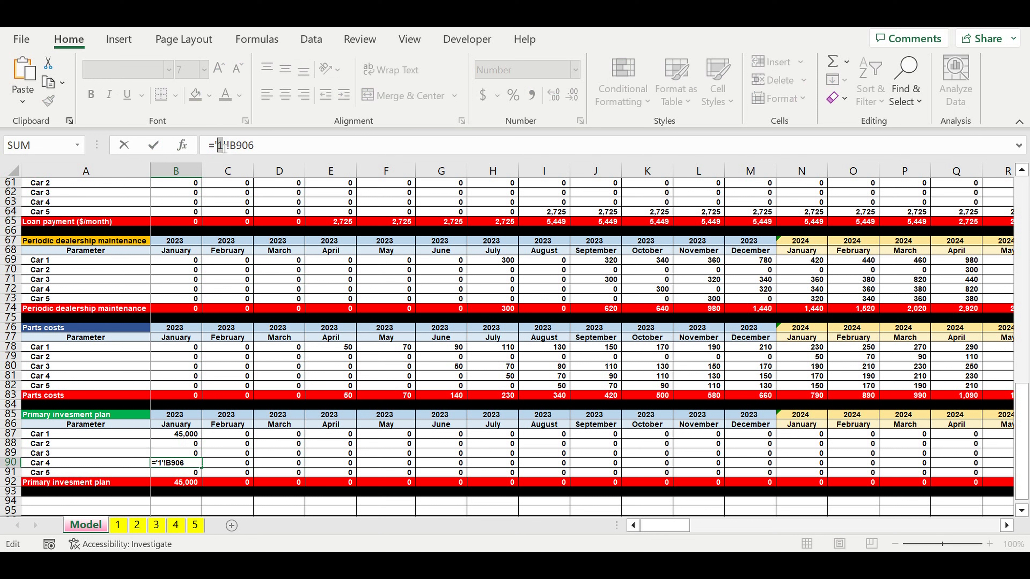
pyautogui.write('4')
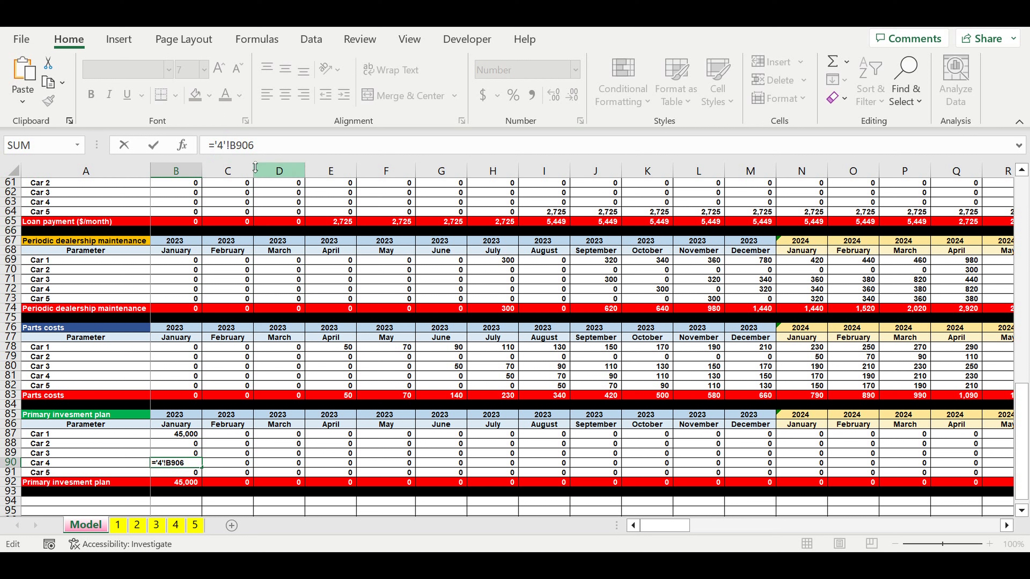
pyautogui.press('Return')
# Replace Car 5's January formula in B91 with the copied link, changed to ='5'!B906.
pyautogui.moveTo(259, 145); pyautogui.dragTo(164, 150)
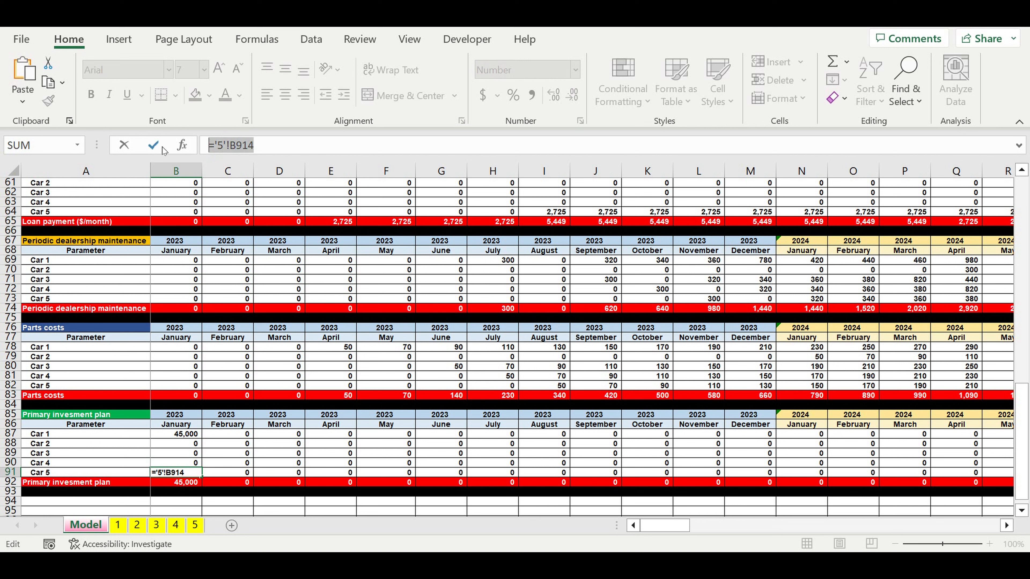
pyautogui.write("='1'!B906")
pyautogui.doubleClick(230, 147)
pyautogui.write('5')
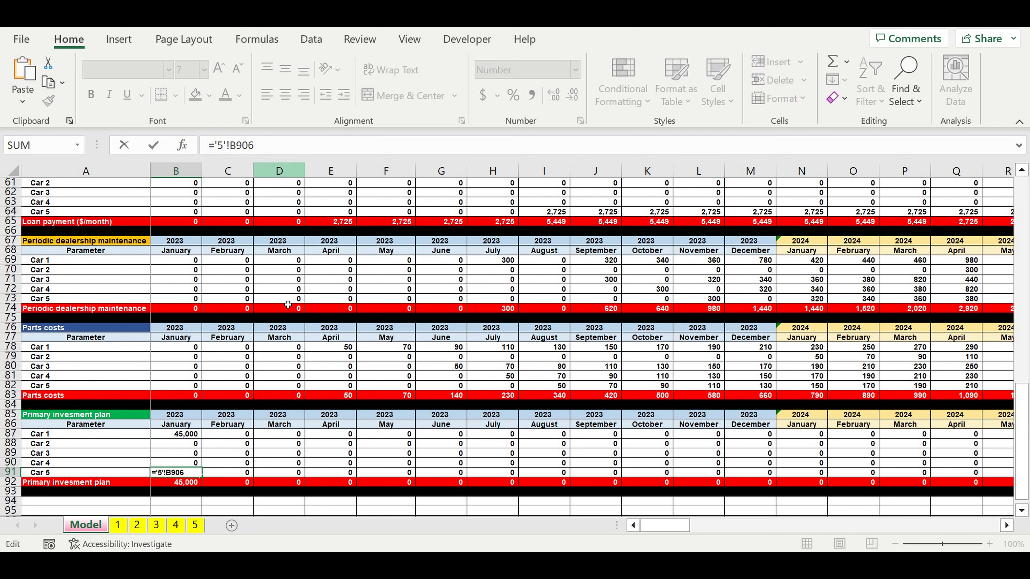
pyautogui.press('Return')
# Check the Primary invesment plan formulas in B87:B91, fill them across to December 2032 in column DQ, and review the filled cells.
pyautogui.click(188, 434)
pyautogui.press('Down')
pyautogui.press('Down')
pyautogui.press('Down')
pyautogui.press('Down')
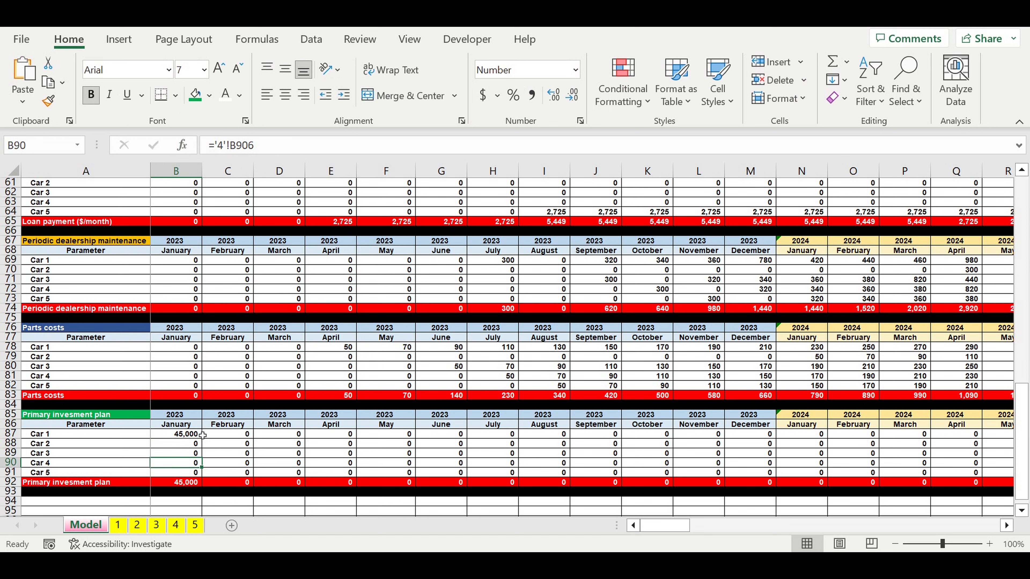
pyautogui.moveTo(186, 438); pyautogui.dragTo(867, 471)
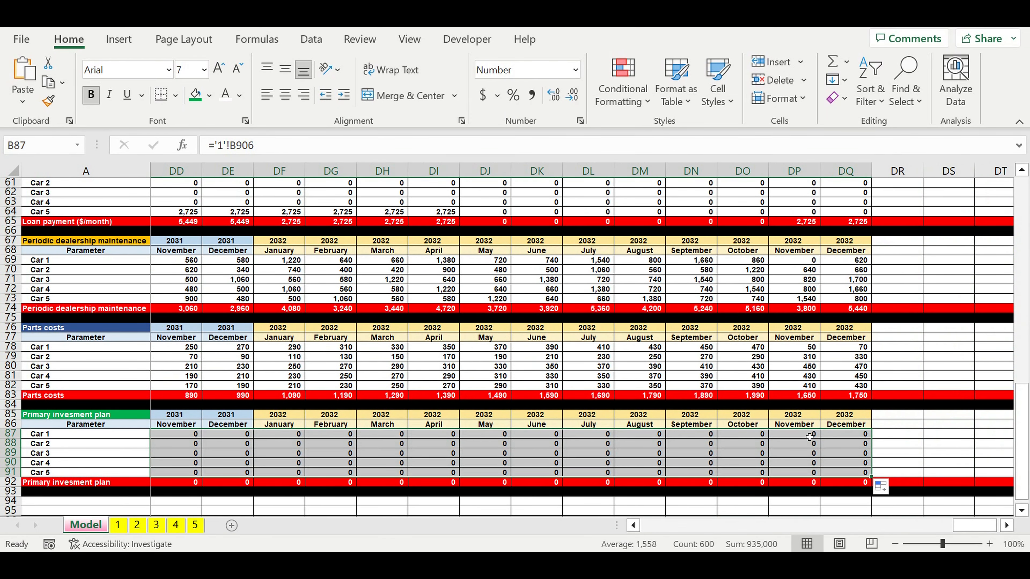
pyautogui.click(794, 453)
pyautogui.moveTo(964, 530); pyautogui.dragTo(611, 544)
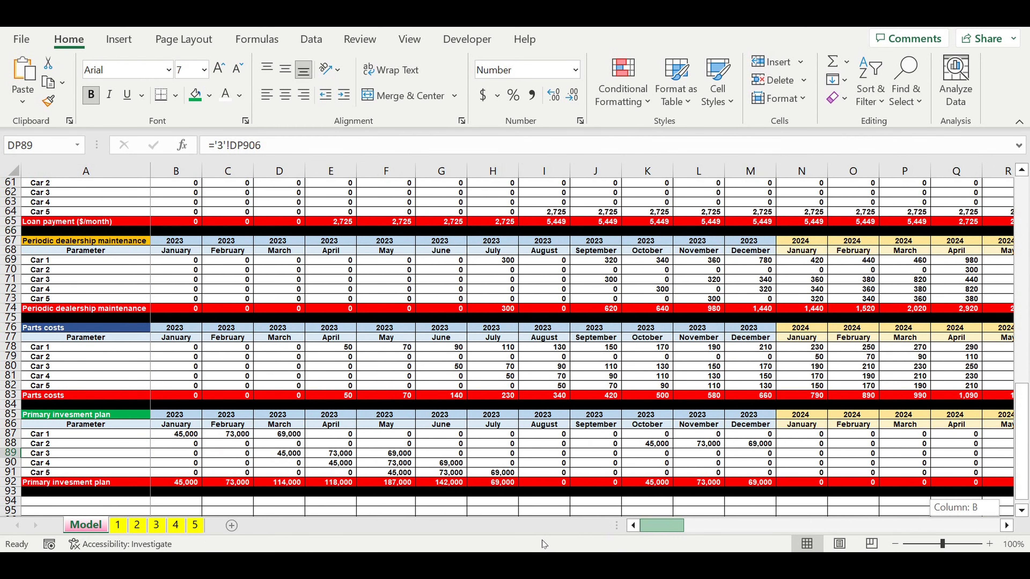
pyautogui.click(331, 434)
pyautogui.click(284, 453)
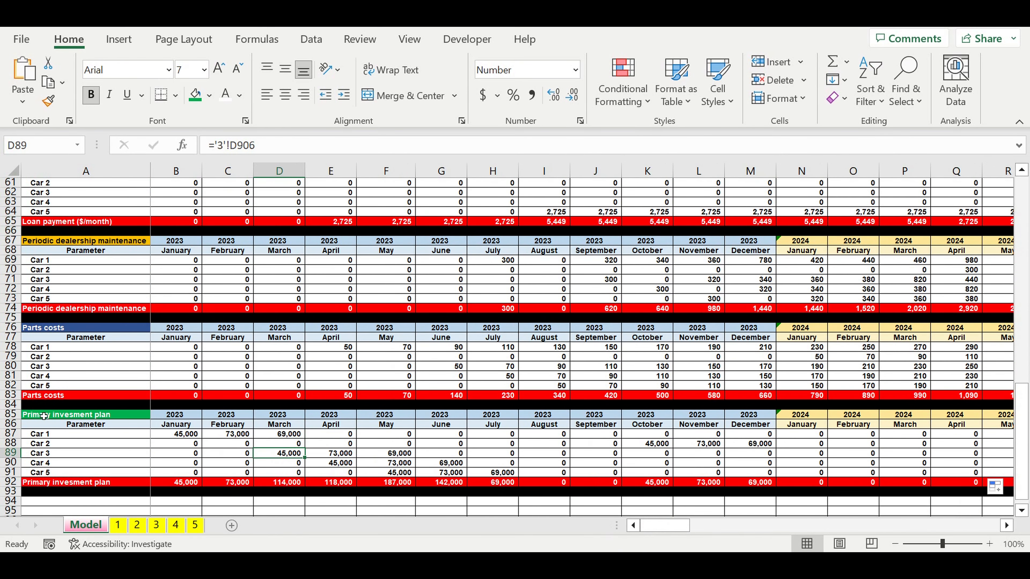
# Copy the Primary invesment plan block in rows 85 to 93 and paste it at A94.
pyautogui.moveTo(10, 414); pyautogui.dragTo(14, 495)
pyautogui.hotkey('ctrl', 'c')
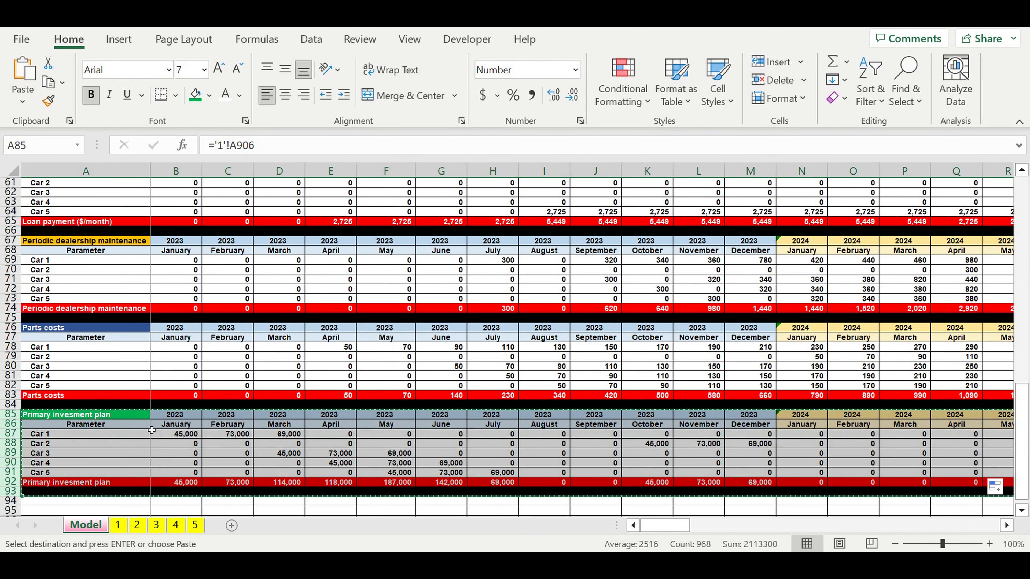
pyautogui.click(151, 430)
pyautogui.scroll(-4, 151, 425)
pyautogui.click(99, 386)
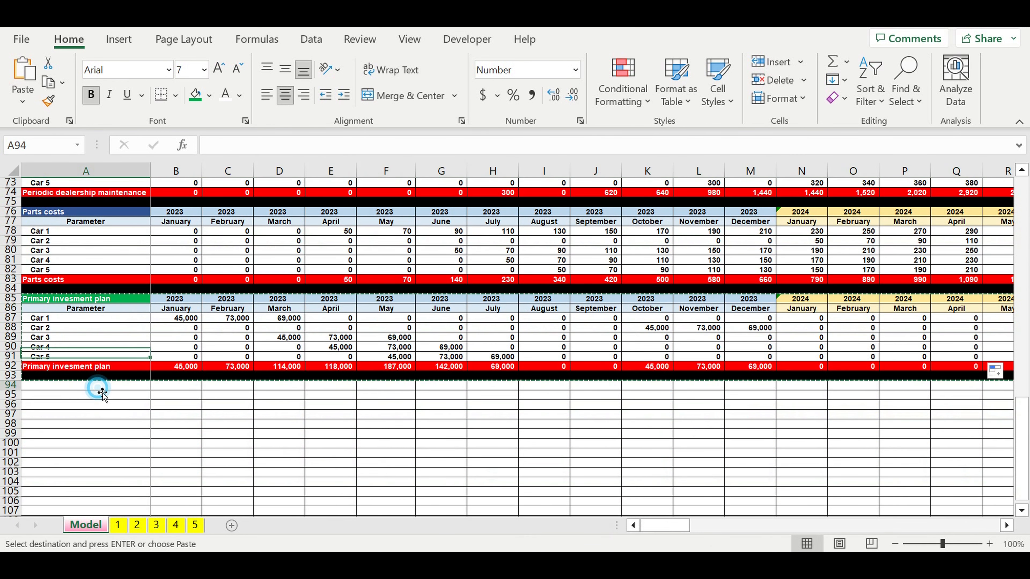
pyautogui.hotkey('ctrl', 'v')
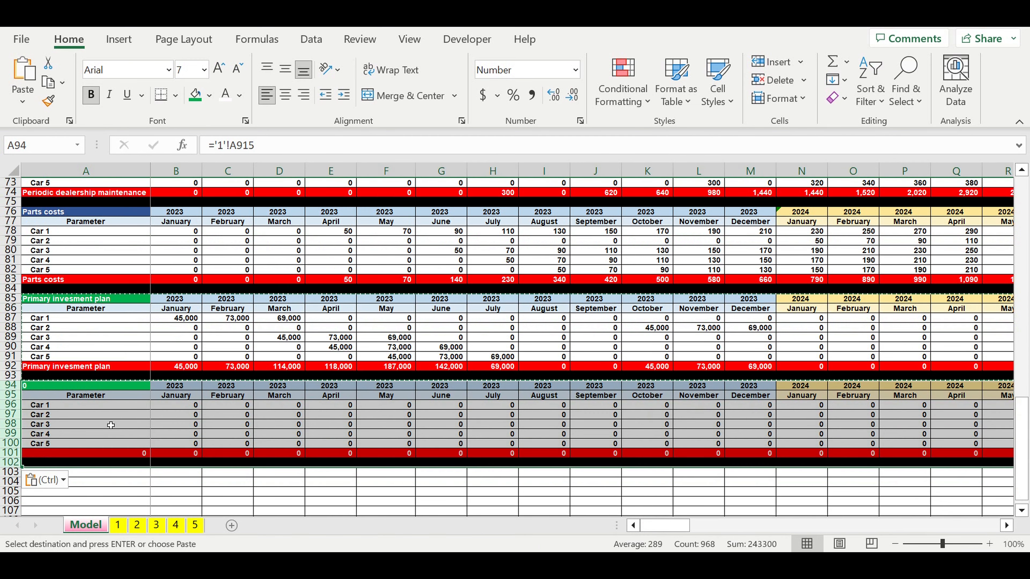
pyautogui.click(114, 425)
# Link the new block's title in A94 to the Fixed costs label on Car 1's sheet with ='1'!A907.
pyautogui.click(91, 390)
pyautogui.write('=')
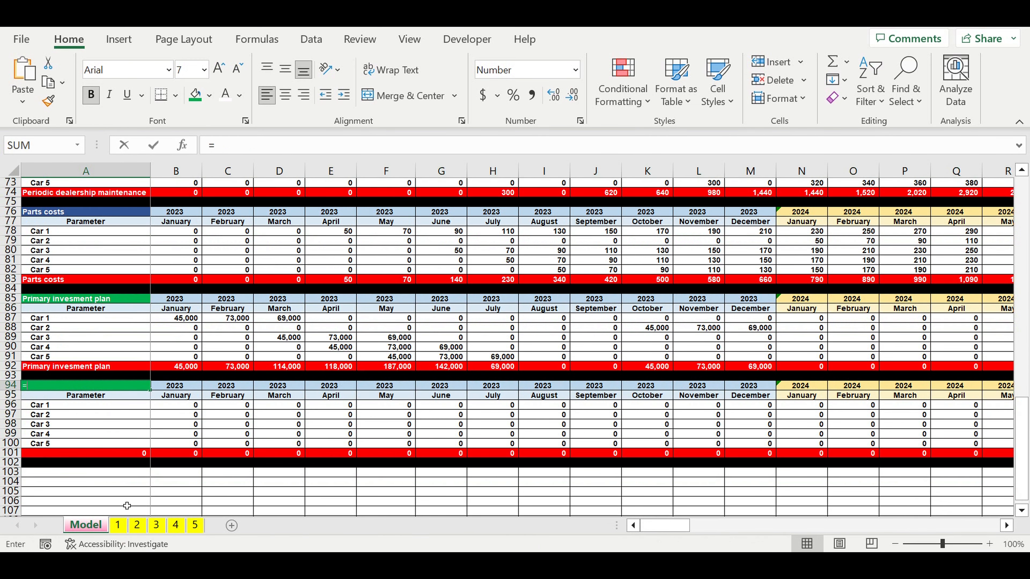
pyautogui.click(118, 525)
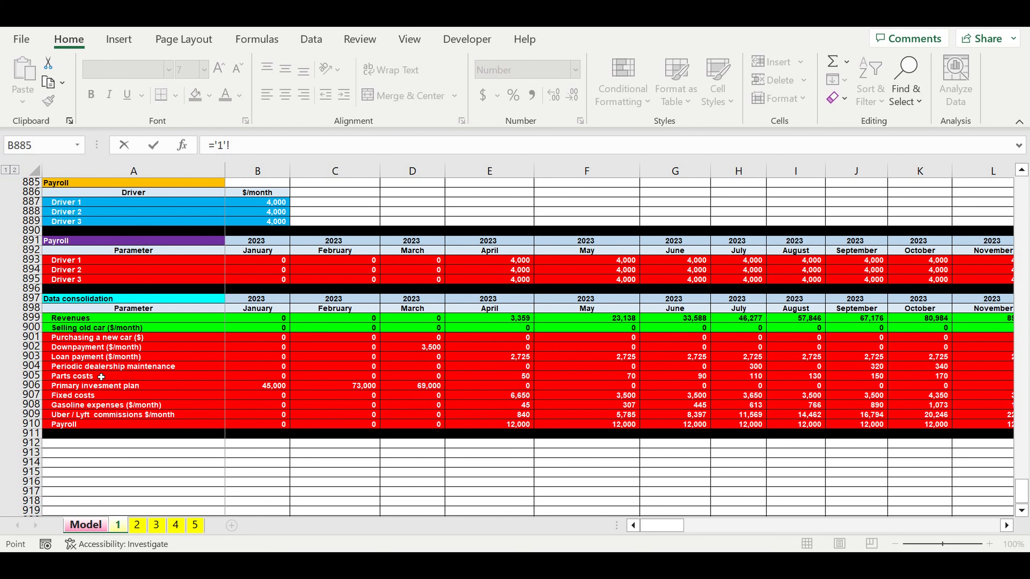
pyautogui.click(67, 397)
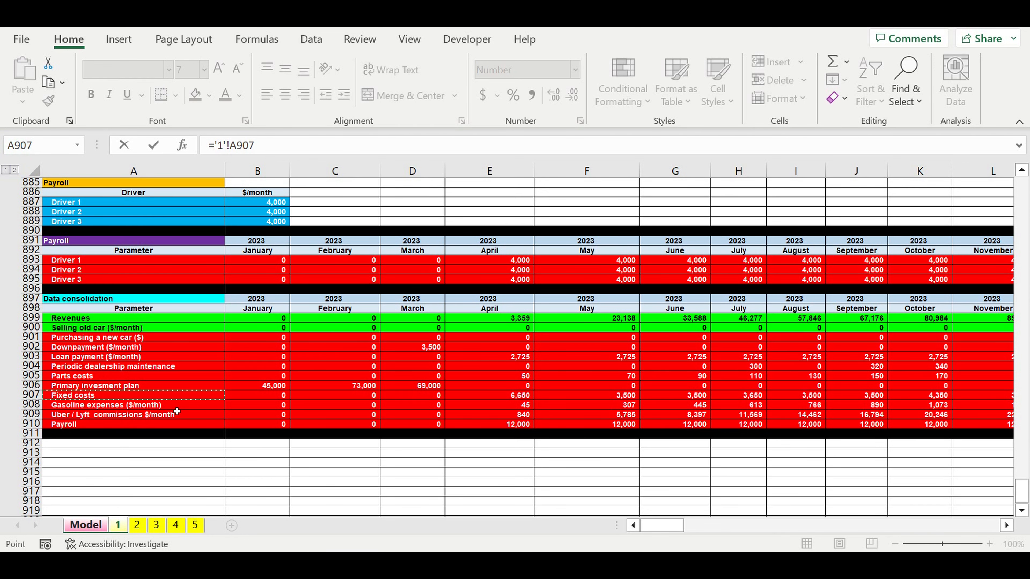
pyautogui.press('Return')
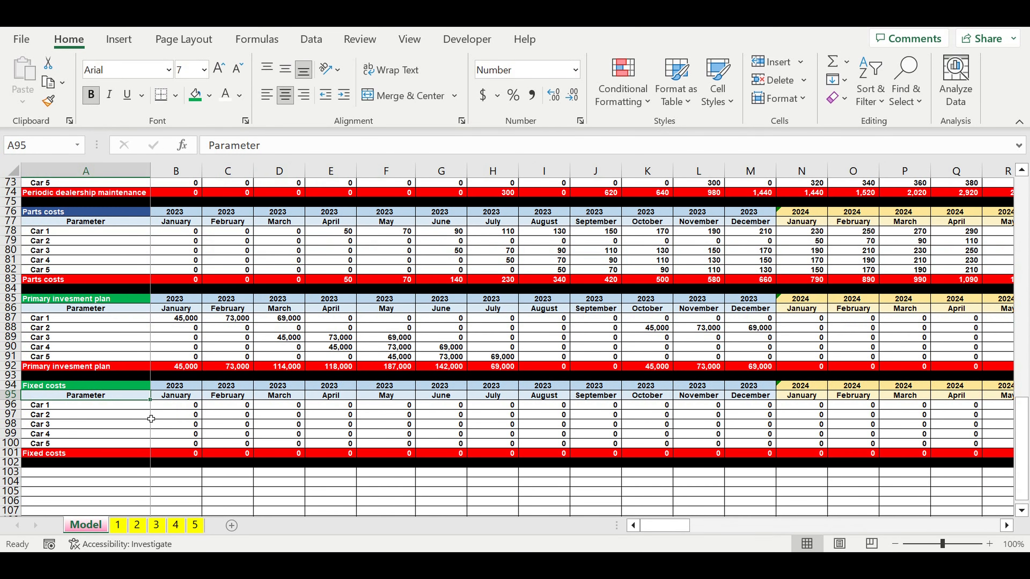
# Fill the Fixed costs title cell A94 with a dark gray theme color.
pyautogui.click(88, 385)
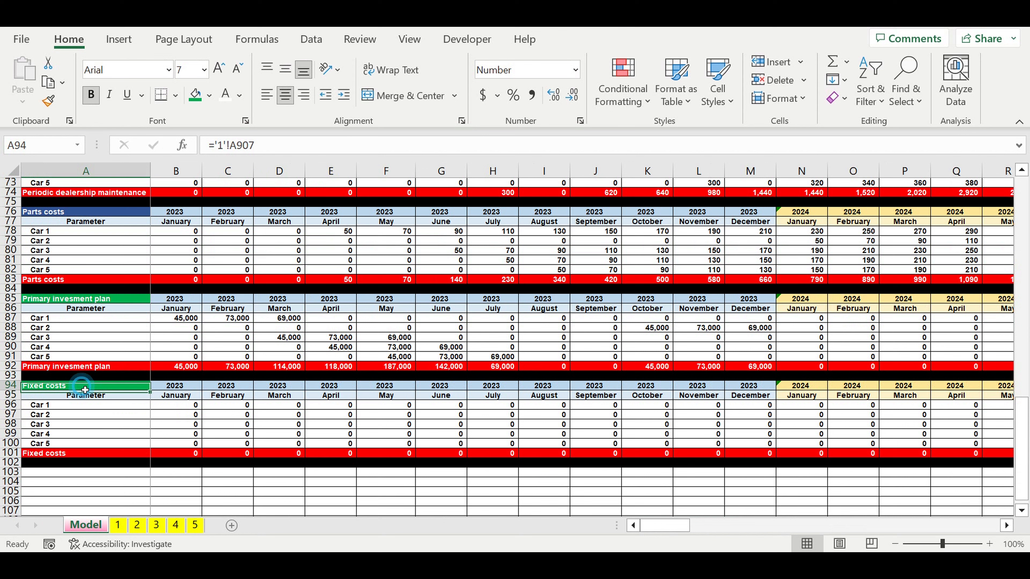
pyautogui.click(209, 96)
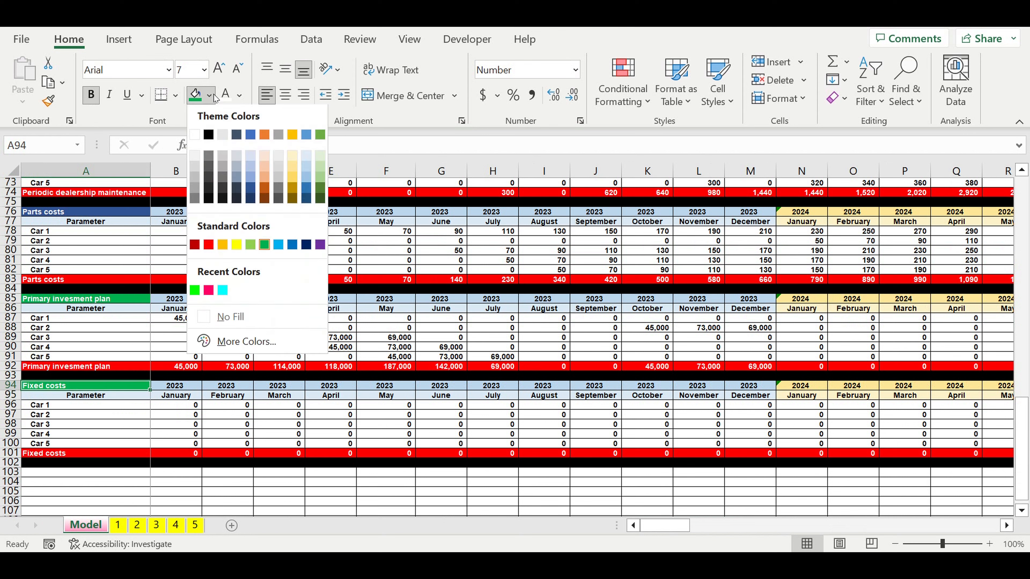
pyautogui.click(277, 194)
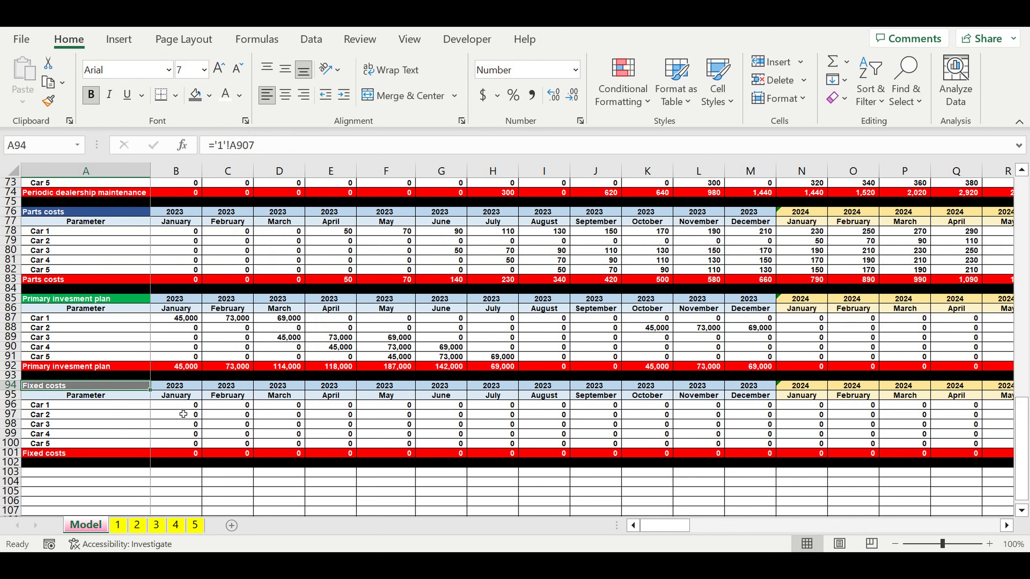
# Link Car 1's January fixed costs in B96 to its own sheet with ='1'!B907 and copy that formula for reuse.
pyautogui.click(173, 406)
pyautogui.press('F2')
pyautogui.write('=')
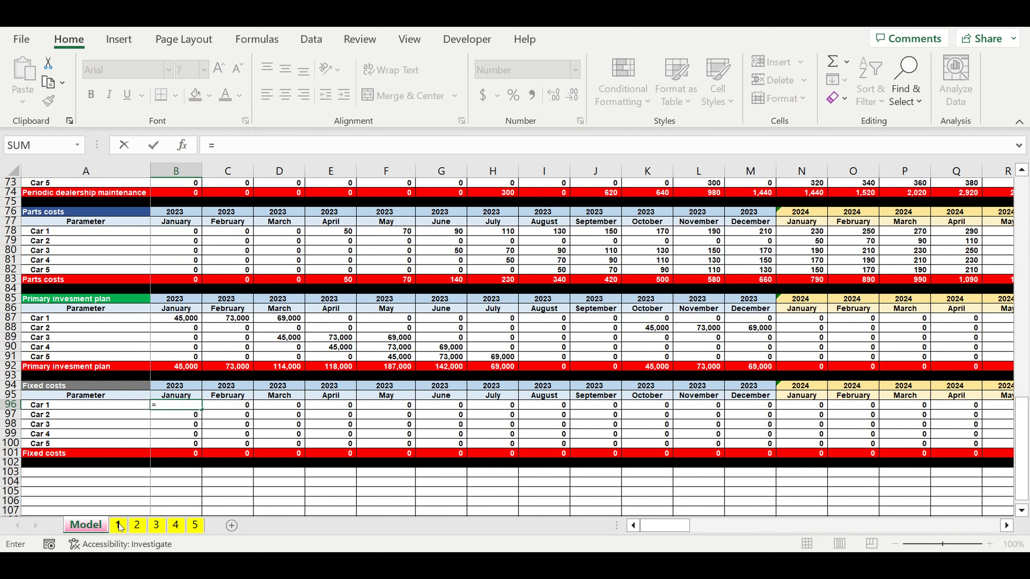
pyautogui.click(118, 525)
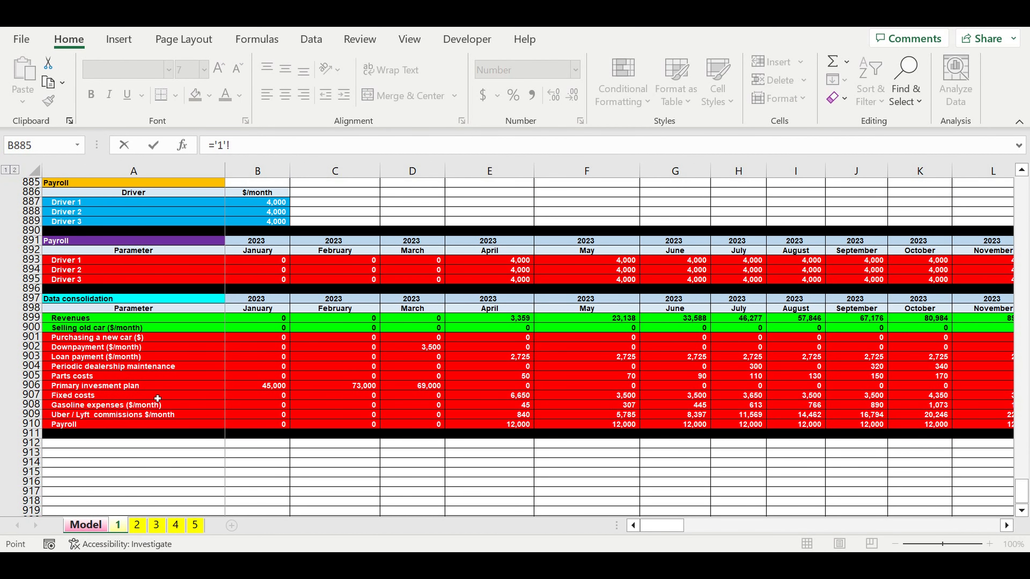
pyautogui.click(241, 397)
pyautogui.tripleClick(273, 157)
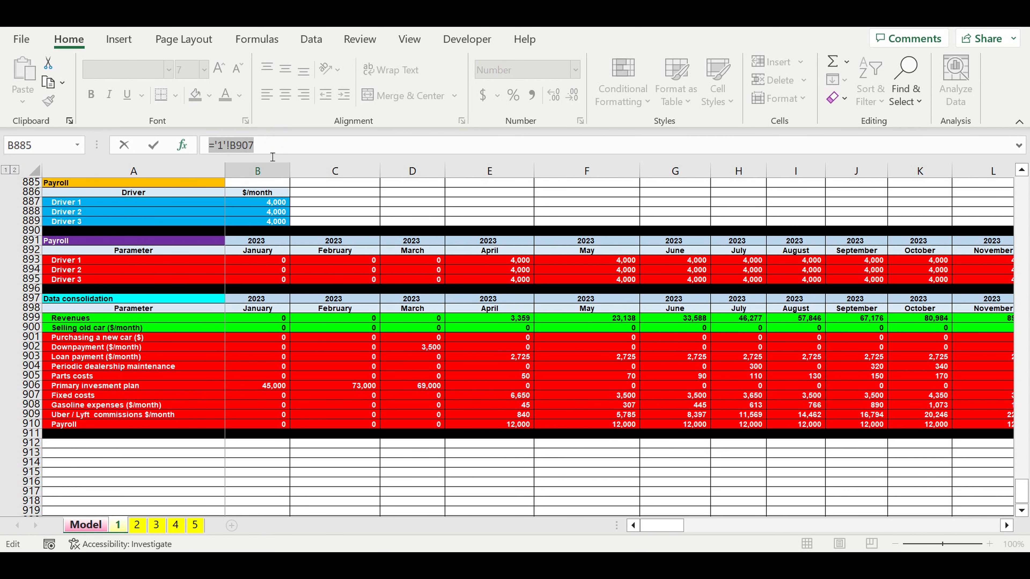
pyautogui.hotkey('ctrl', 'c')
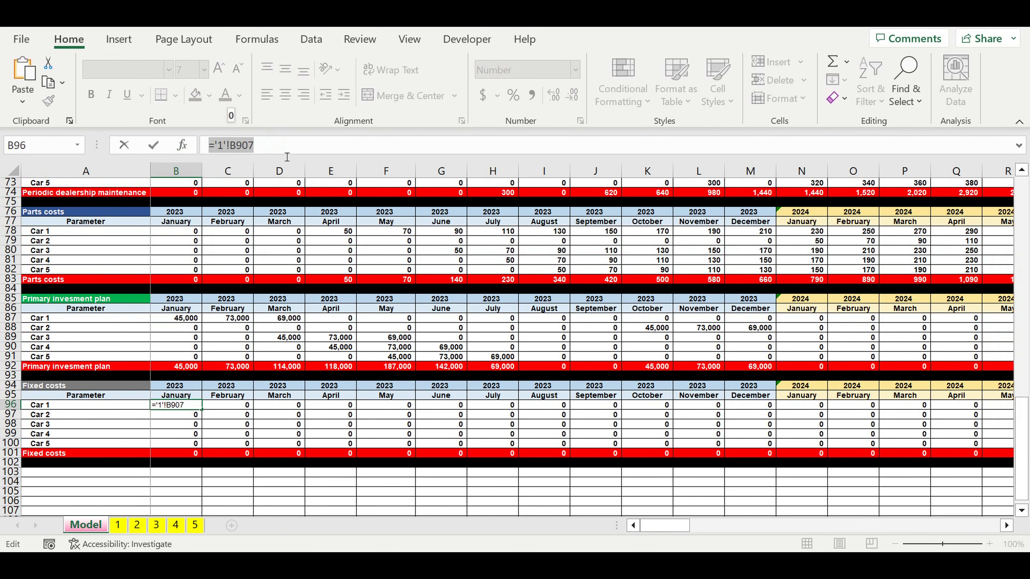
pyautogui.press('Return')
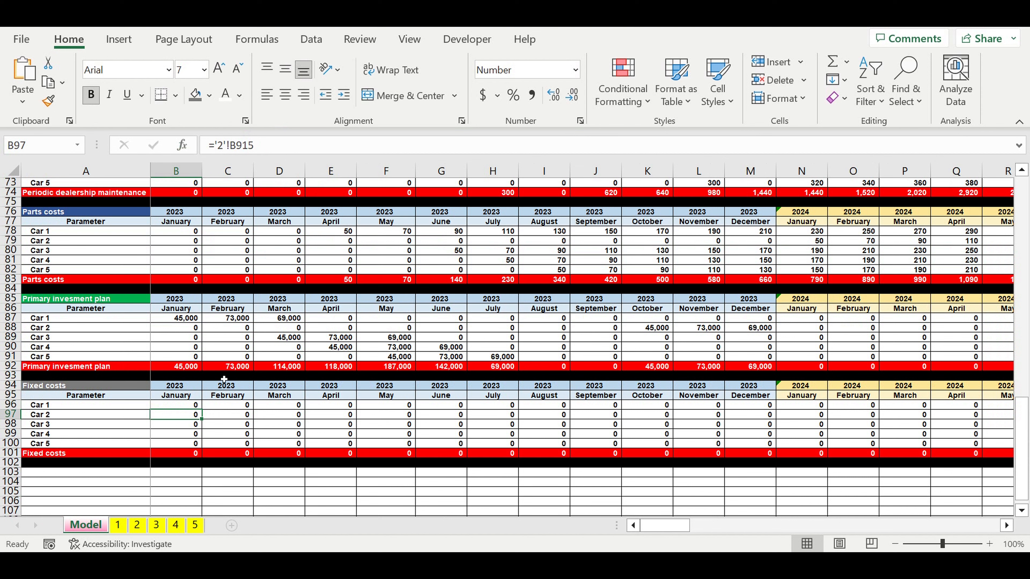
# Link the January fixed costs of Car 2 and Car 3 in B97 and B98 with ='2'!B907 and ='3'!B907.
pyautogui.tripleClick(250, 147)
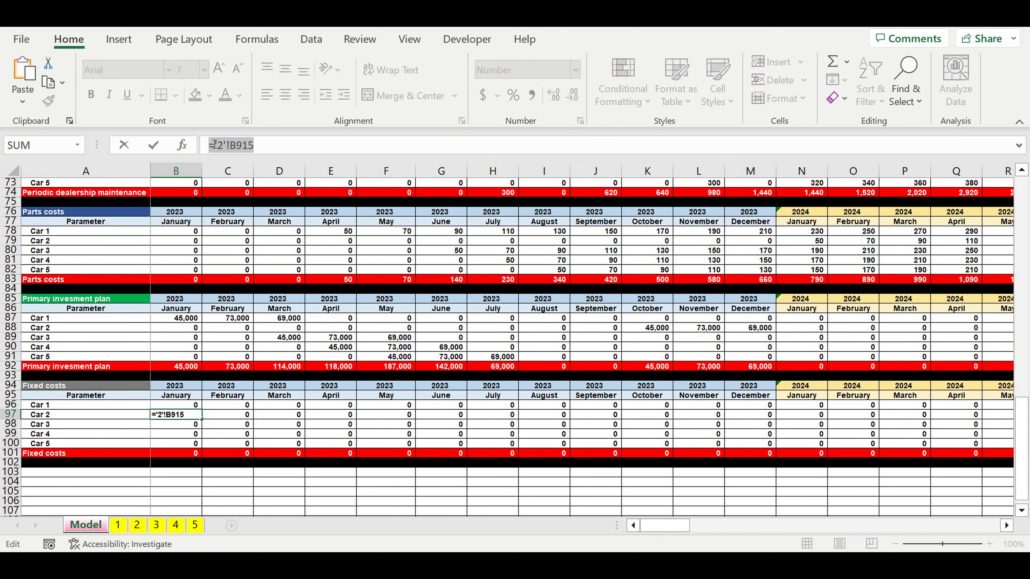
pyautogui.hotkey('ctrl', 'v')
pyautogui.doubleClick(224, 147)
pyautogui.write('2')
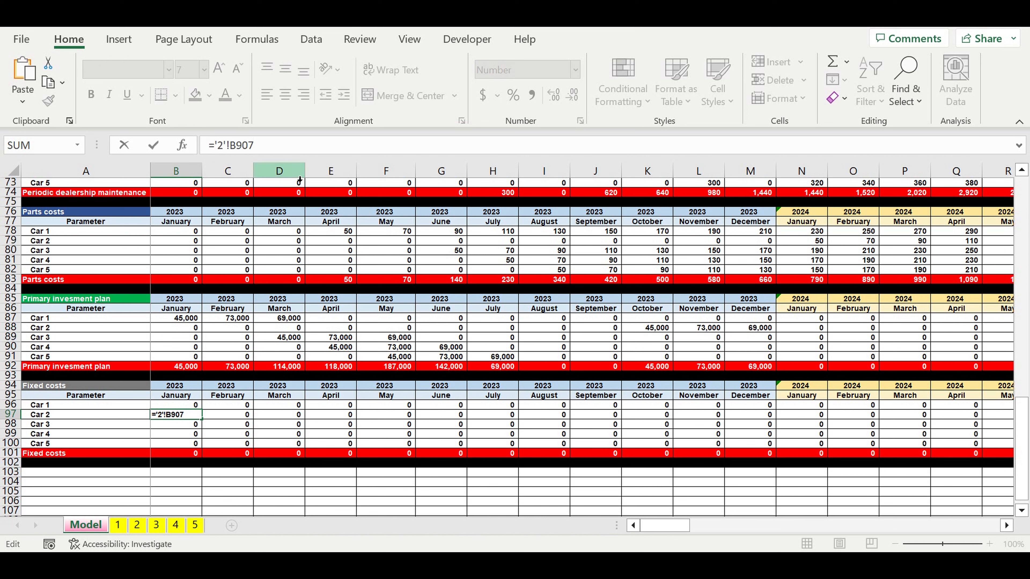
pyautogui.press('Return')
pyautogui.moveTo(271, 144); pyautogui.dragTo(169, 144)
pyautogui.hotkey('ctrl', 'v')
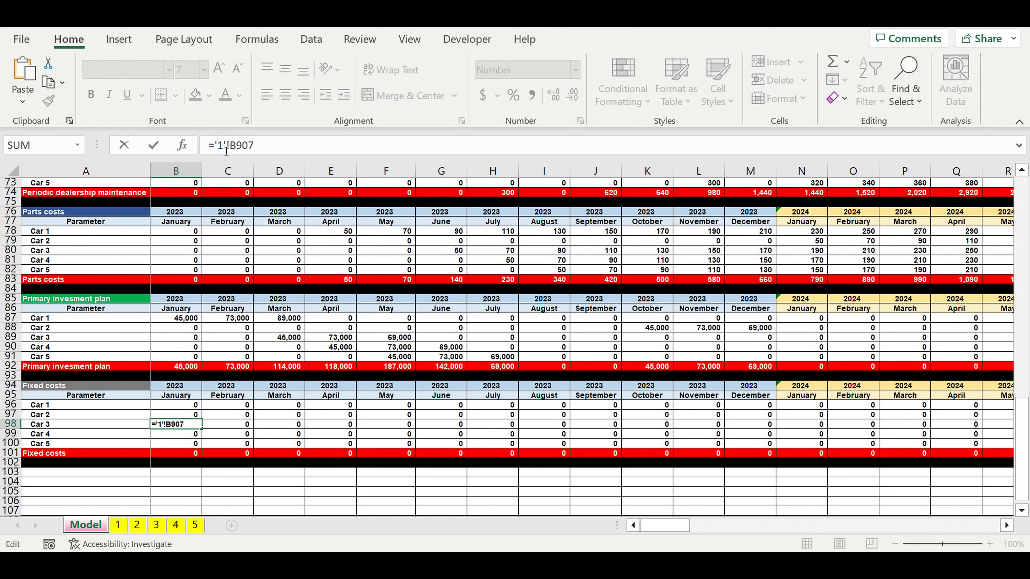
pyautogui.write('3')
pyautogui.press('Return')
# Link the January fixed costs of Car 4 and Car 5 in B99 and B100 with ='4'!B907 and ='5'!B907.
pyautogui.moveTo(271, 144); pyautogui.dragTo(147, 146)
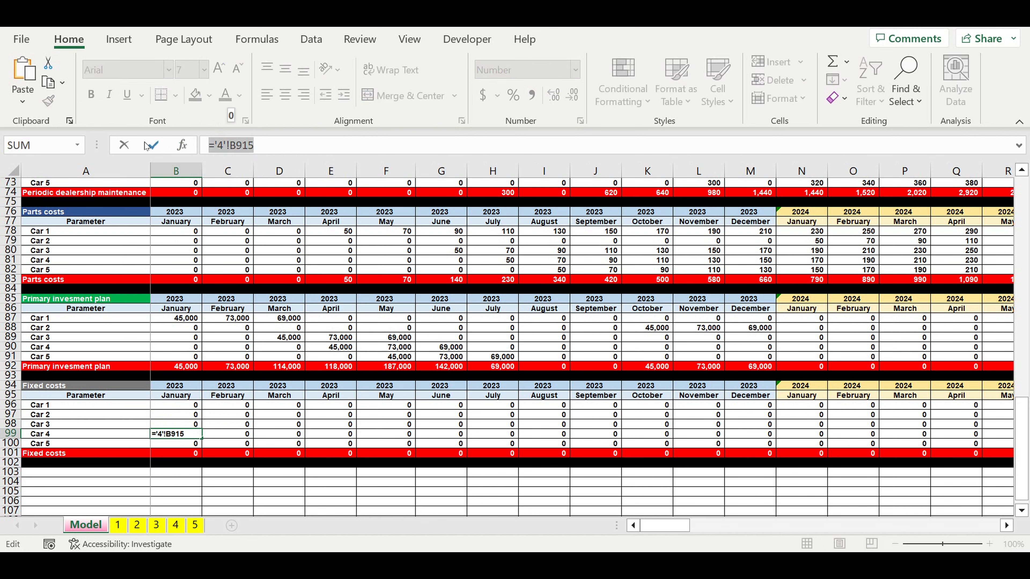
pyautogui.hotkey('ctrl', 'v')
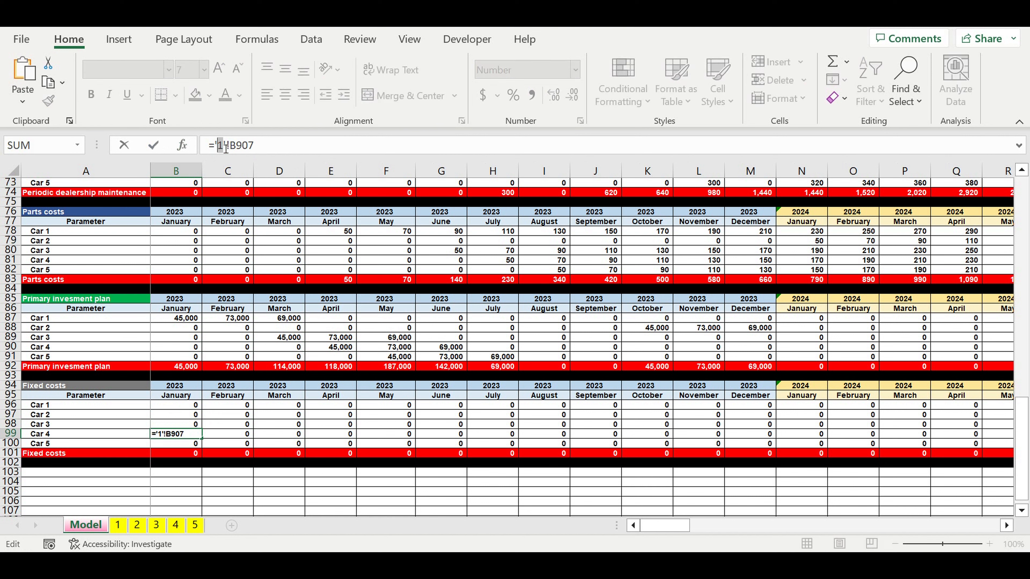
pyautogui.write('4')
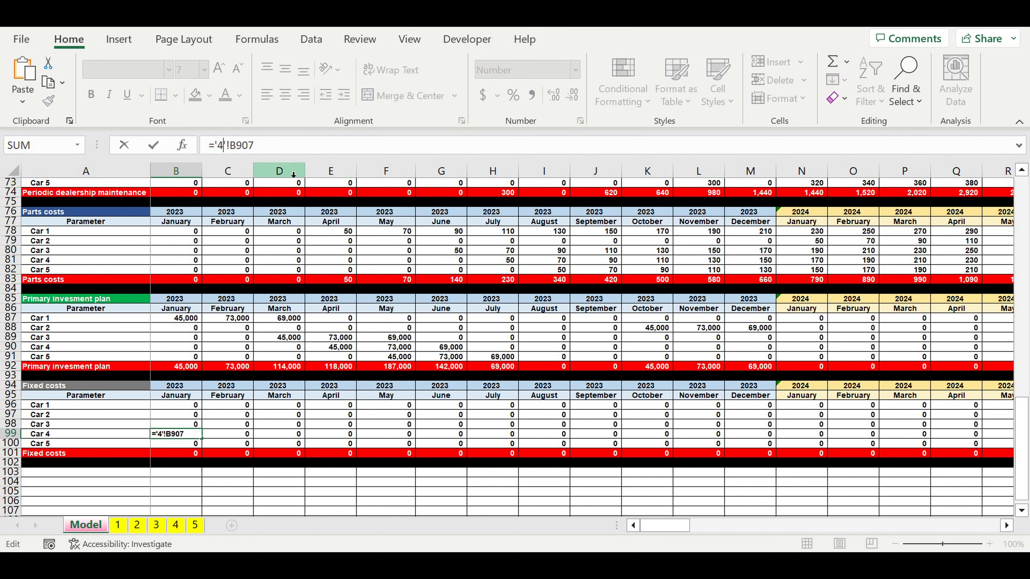
pyautogui.press('Return')
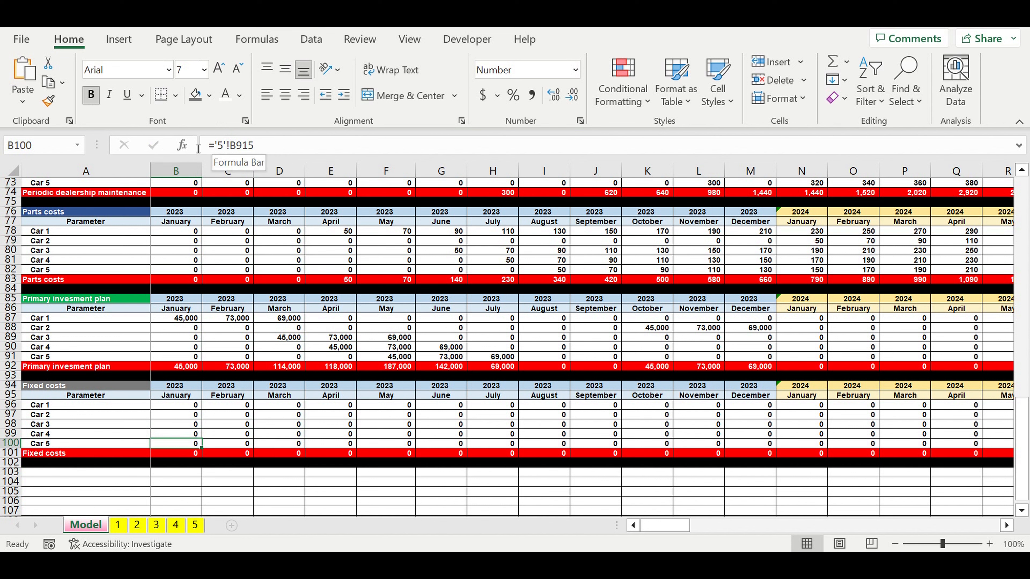
pyautogui.moveTo(199, 148); pyautogui.dragTo(180, 146)
pyautogui.hotkey('ctrl', 'v')
pyautogui.doubleClick(225, 146)
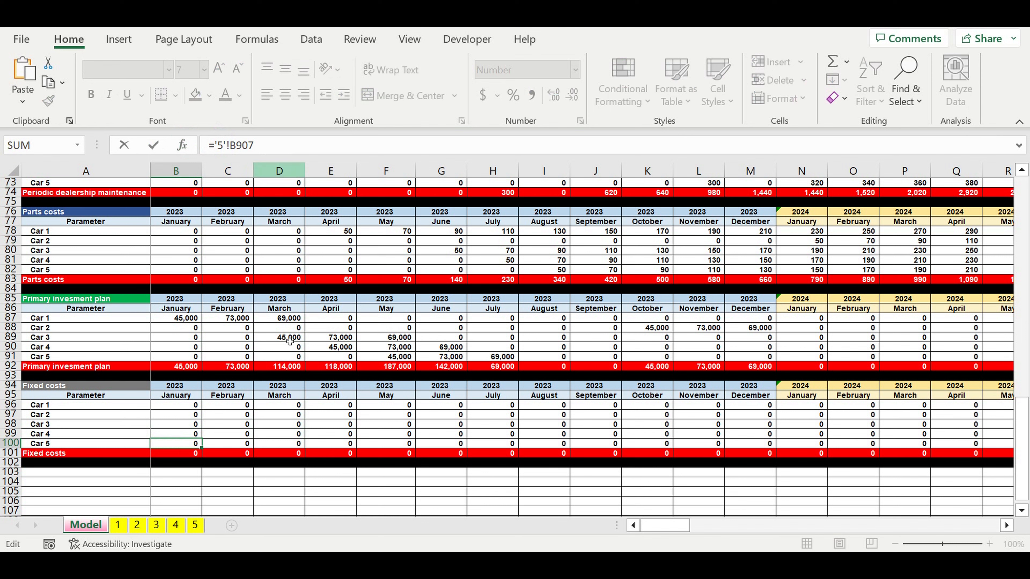
pyautogui.press('Return')
# Check the sheet references in the January fixed costs formulas in B96:B100.
pyautogui.click(172, 406)
pyautogui.press('Down')
pyautogui.press('Down')
pyautogui.press('Down')
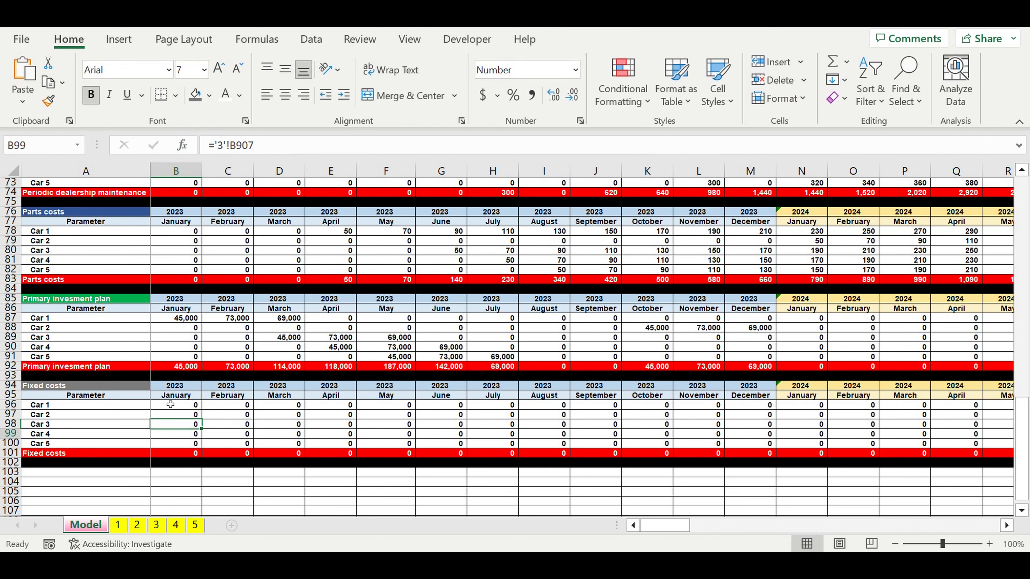
pyautogui.press('Down')
pyautogui.click(184, 409)
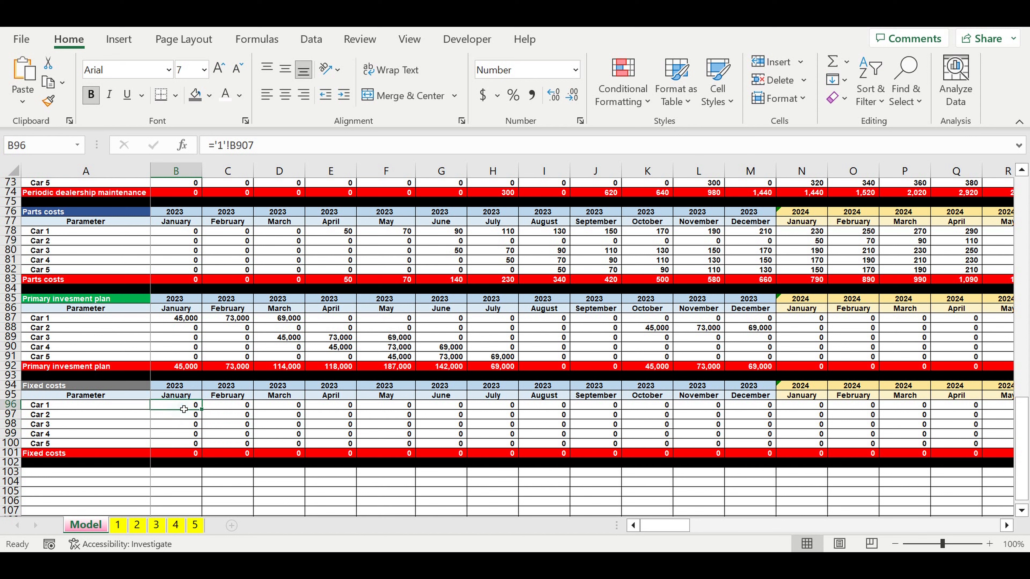
pyautogui.press('Down')
pyautogui.press('Down')
pyautogui.press('Down')
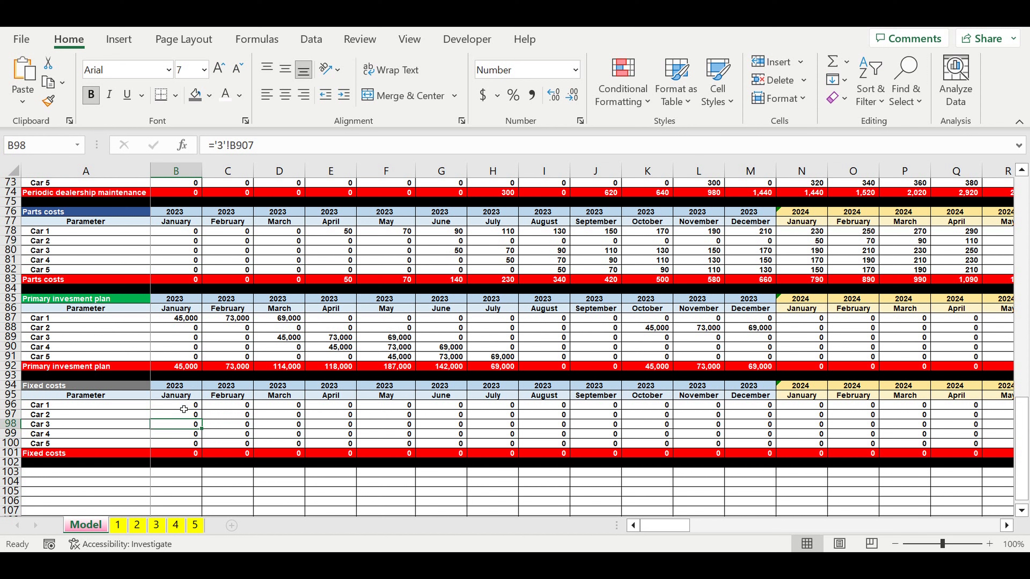
pyautogui.press('Down')
# Fill the Fixed costs formulas in B96:B100 across to December 2032 in column DQ and review the filled cells.
pyautogui.moveTo(186, 407); pyautogui.dragTo(923, 386)
pyautogui.click(706, 415)
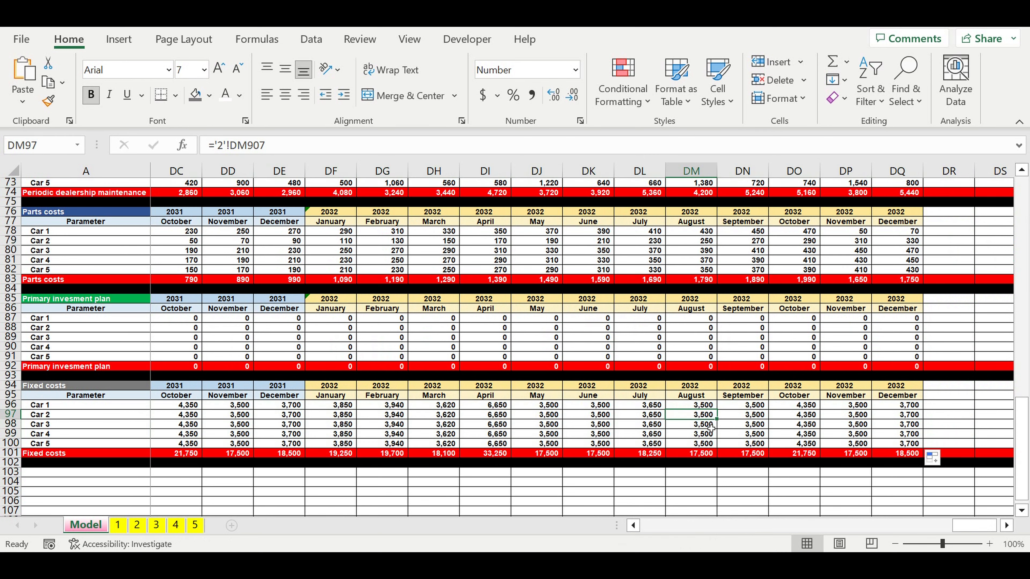
pyautogui.moveTo(989, 531); pyautogui.dragTo(667, 547)
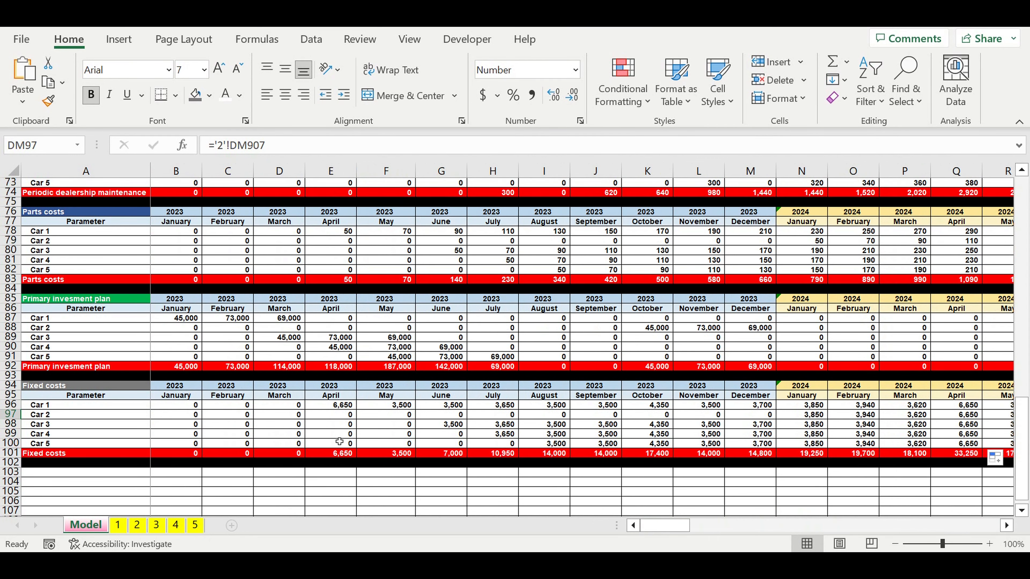
pyautogui.click(474, 418)
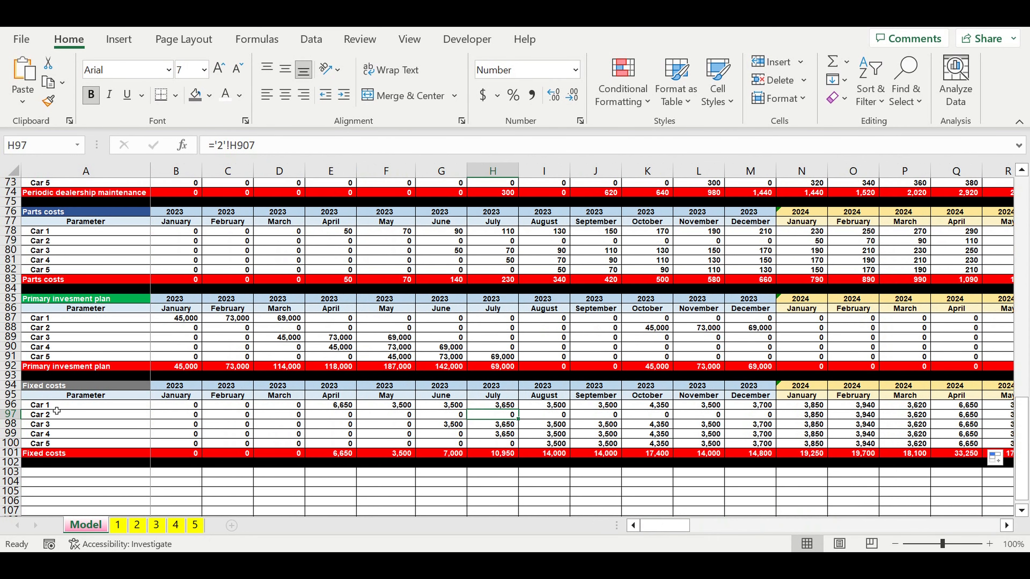
pyautogui.click(53, 390)
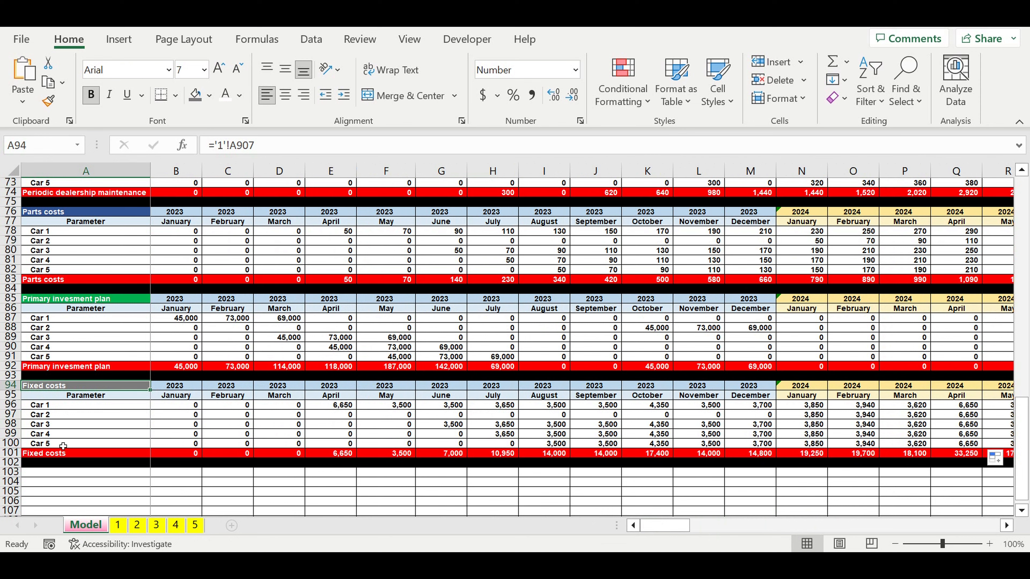
# Copy the Fixed costs block in rows 94 to 102 and paste it at A103.
pyautogui.moveTo(10, 386); pyautogui.dragTo(15, 459)
pyautogui.click(118, 524)
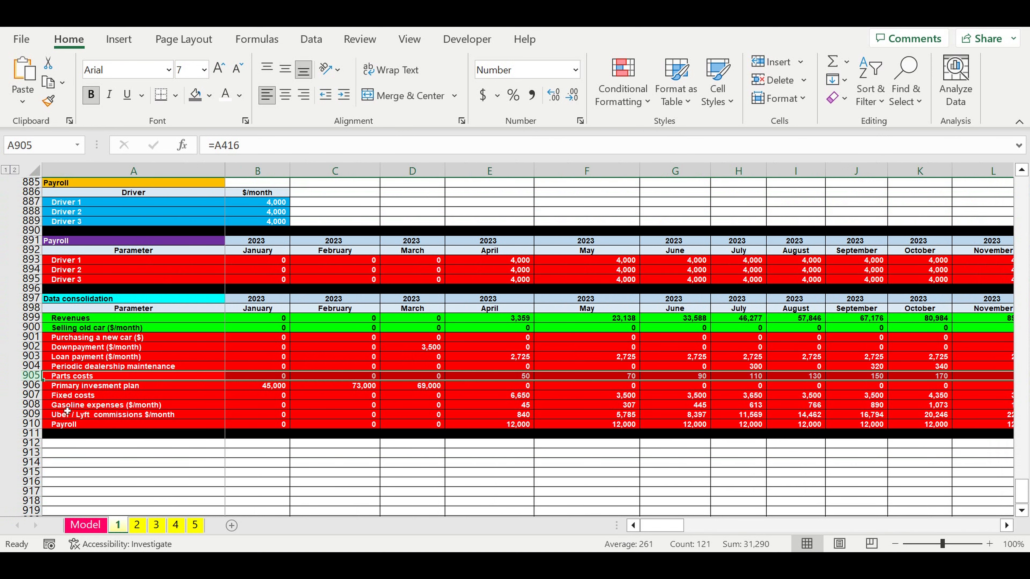
pyautogui.click(85, 524)
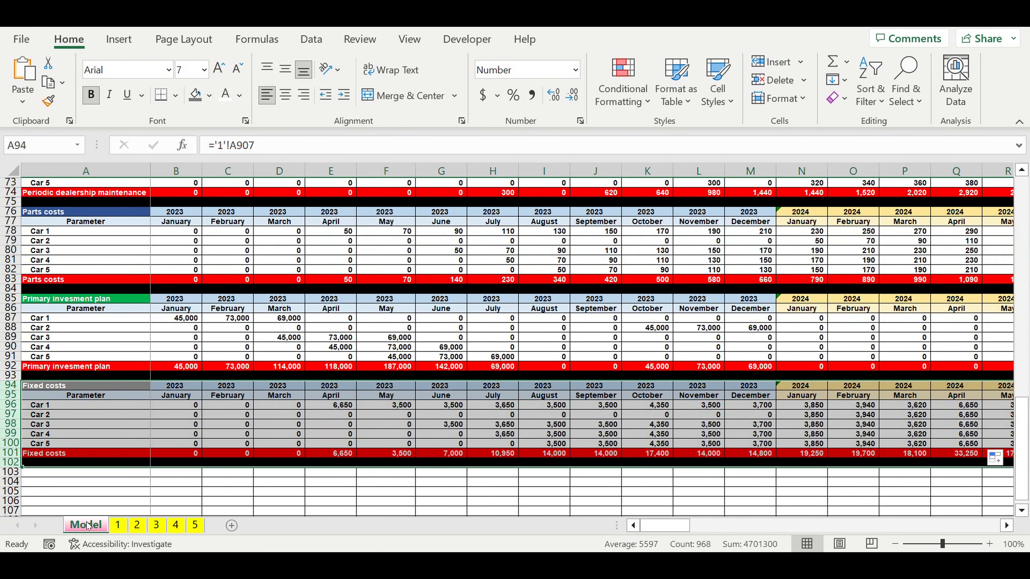
pyautogui.click(246, 453)
pyautogui.moveTo(16, 394); pyautogui.dragTo(8, 466)
pyautogui.hotkey('ctrl', 'c')
pyautogui.click(57, 472)
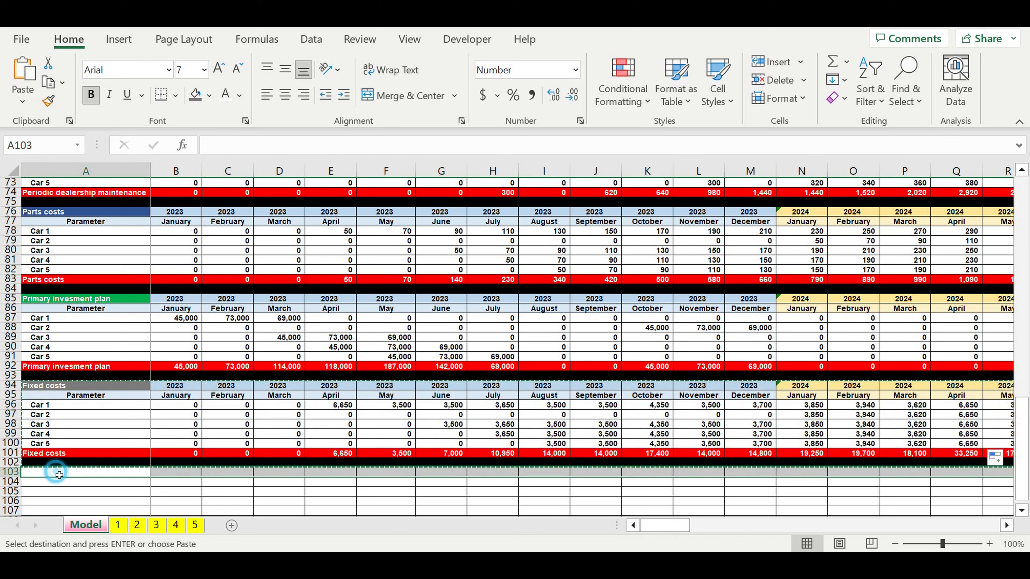
pyautogui.hotkey('ctrl', 'v')
pyautogui.scroll(-2, 106, 444)
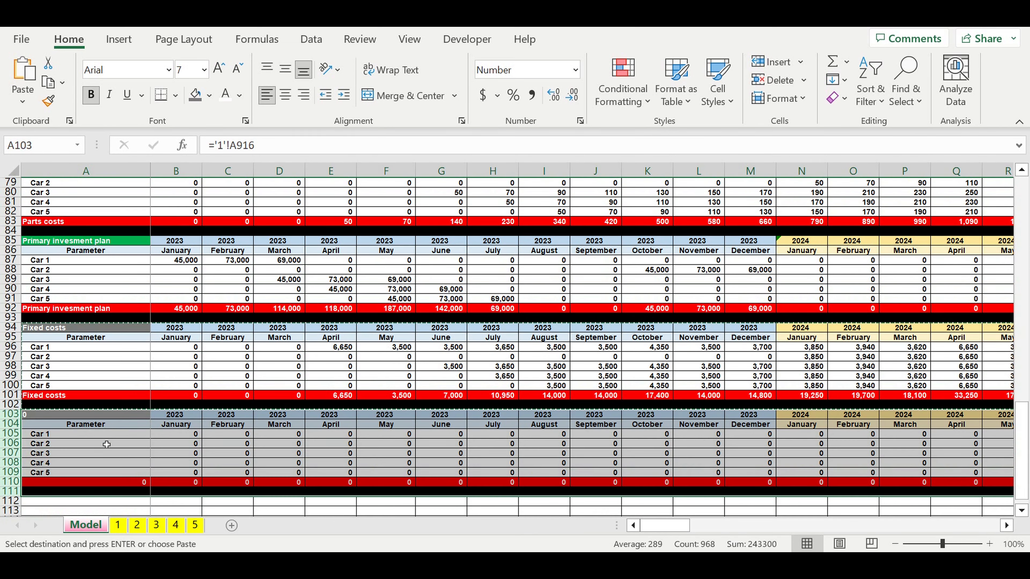
# Link the new block's title in A103 to the Gasoline expenses ($/month) label on Car 1's sheet with ='1'!A908.
pyautogui.click(83, 419)
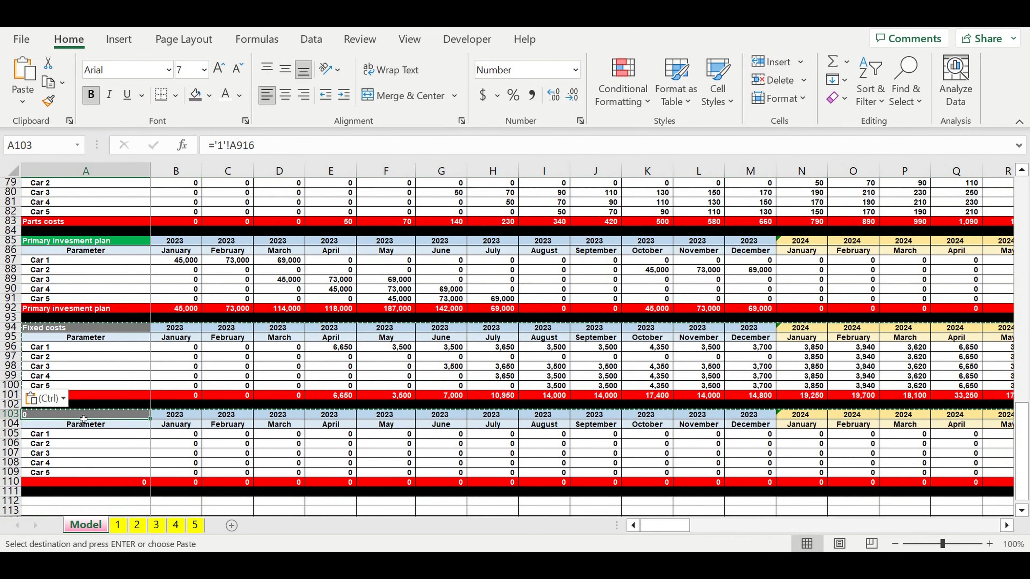
pyautogui.write('=')
pyautogui.click(117, 524)
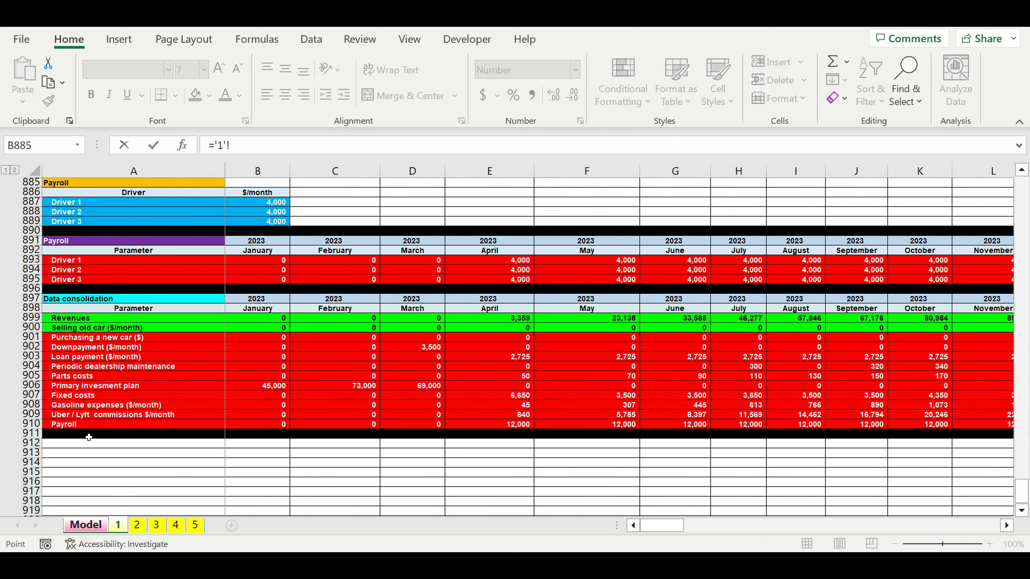
pyautogui.click(75, 409)
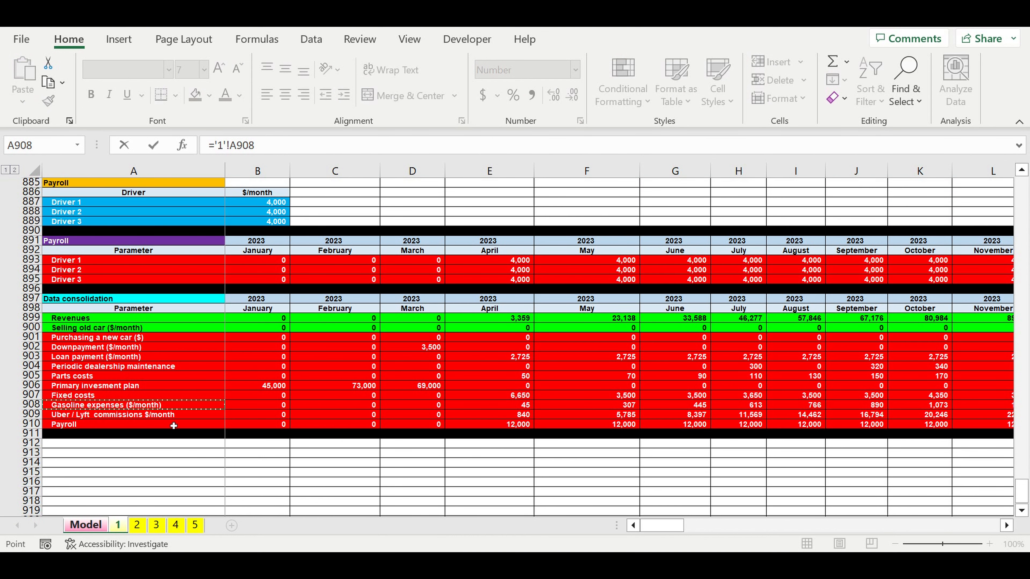
pyautogui.press('Return')
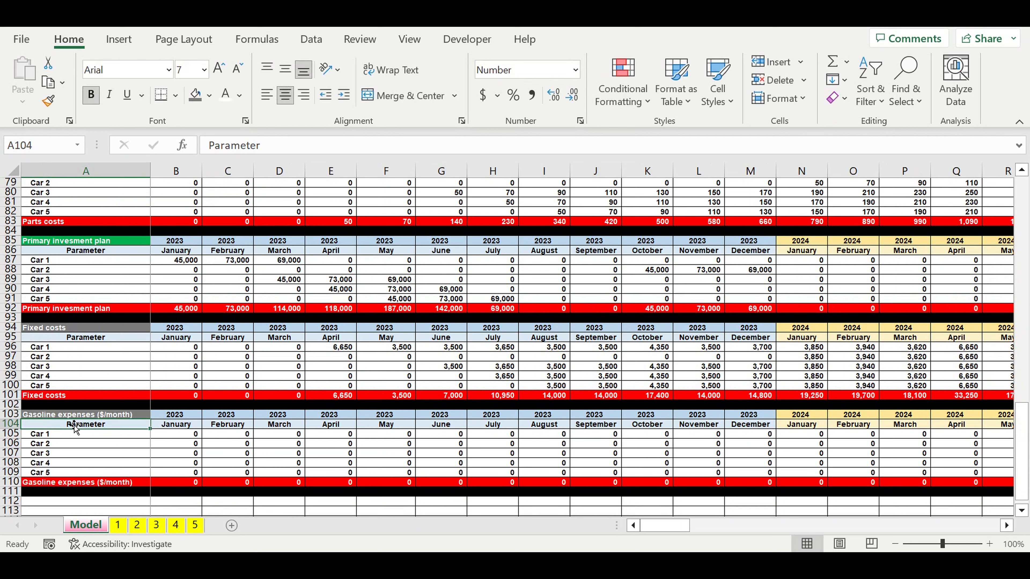
# Fill the Gasoline expenses title cell A103 with a darker blue theme color.
pyautogui.click(74, 415)
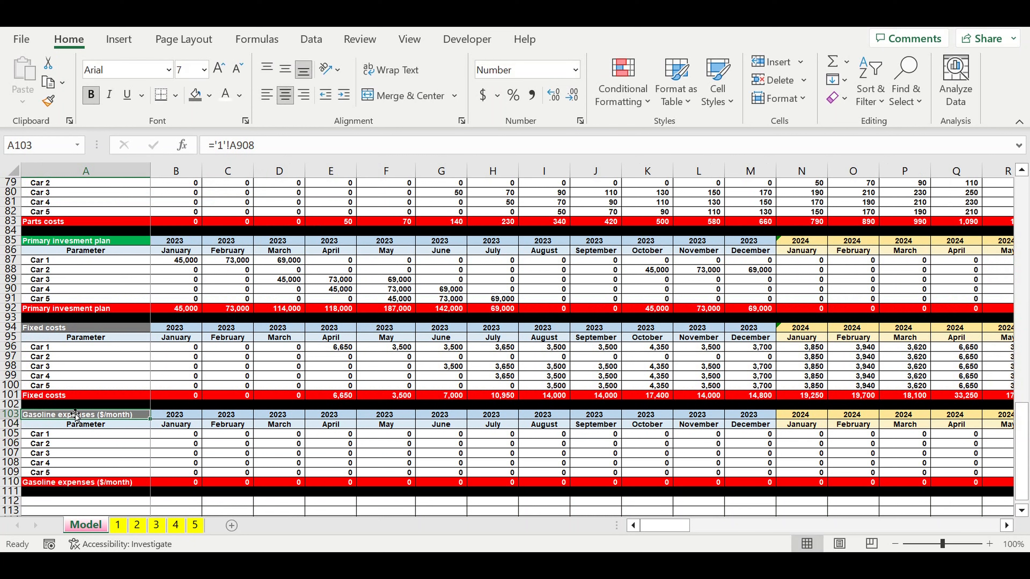
pyautogui.click(209, 95)
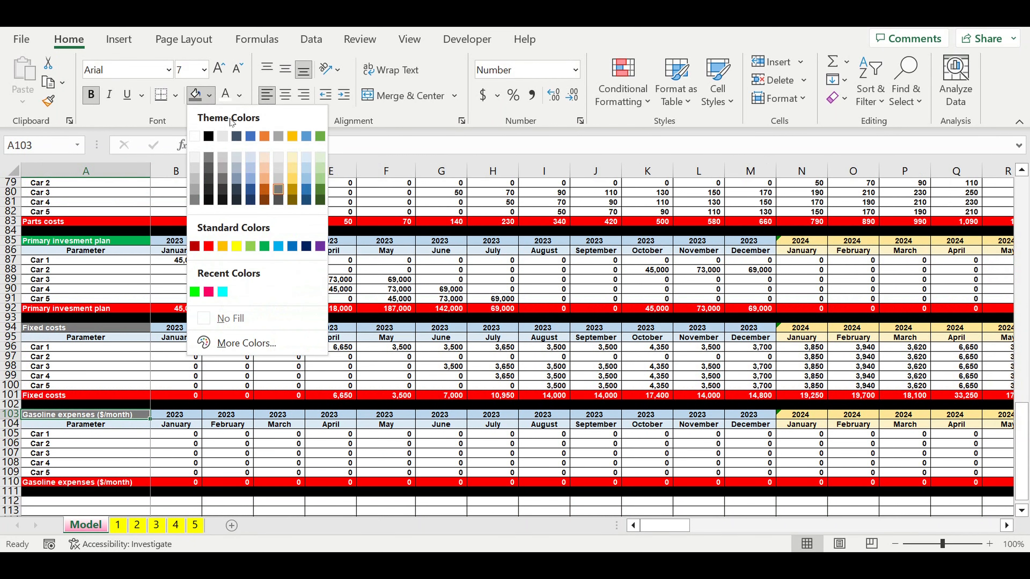
pyautogui.click(310, 192)
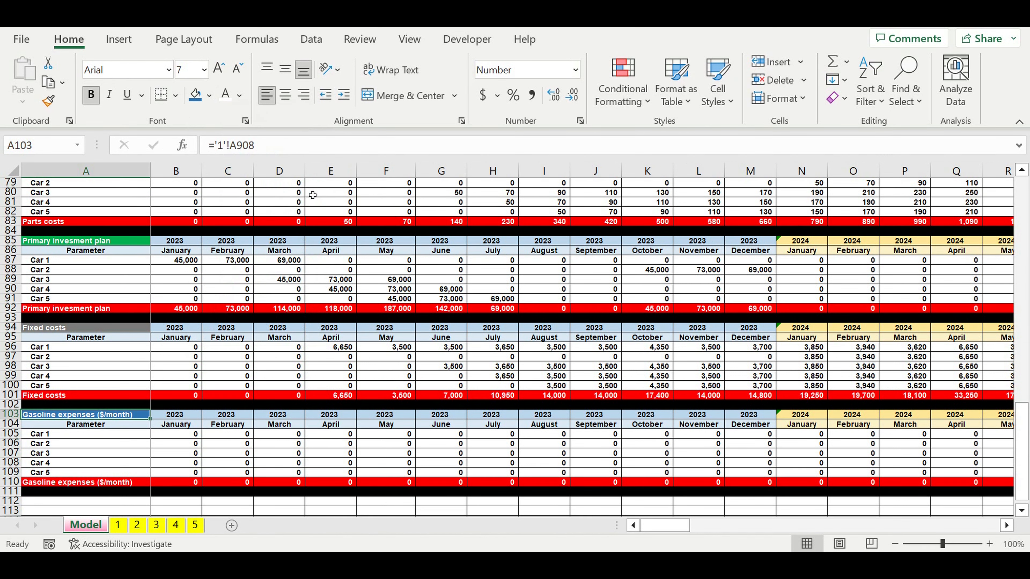
# Link Car 1's January gasoline expense in B105 to its own sheet with ='1'!B908 and copy the formula text.
pyautogui.click(180, 466)
pyautogui.click(173, 437)
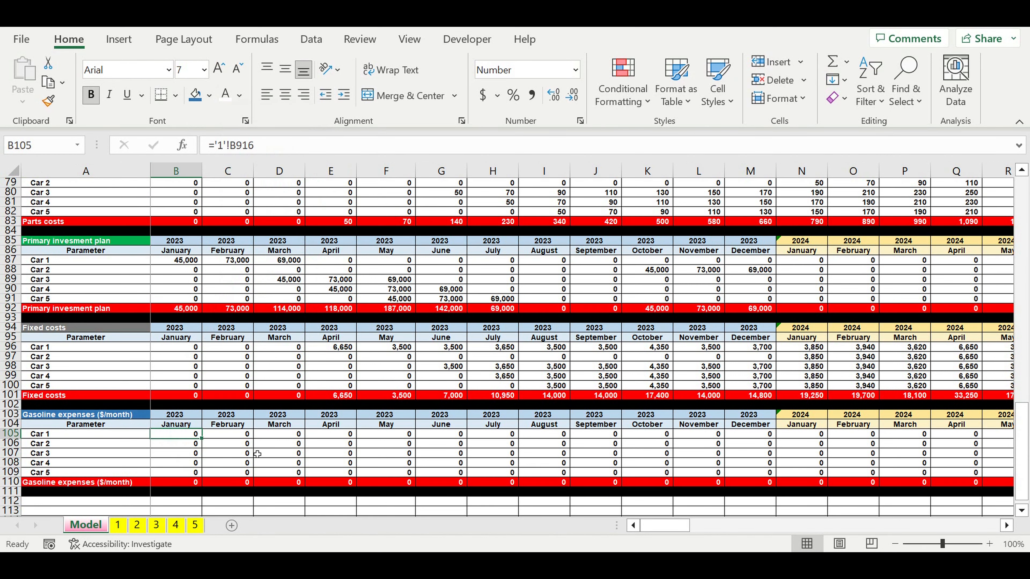
pyautogui.write('=')
pyautogui.click(118, 528)
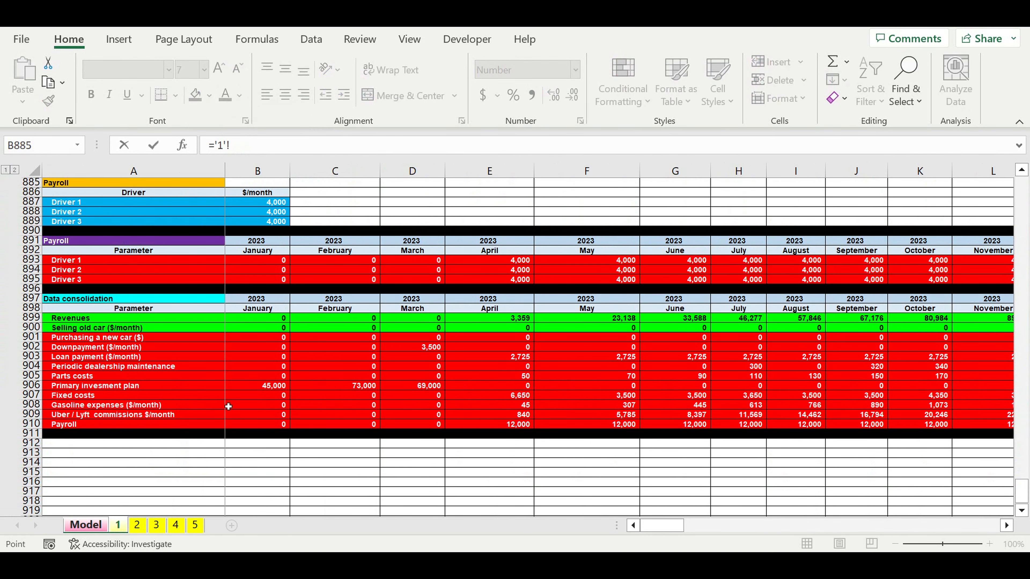
pyautogui.click(243, 407)
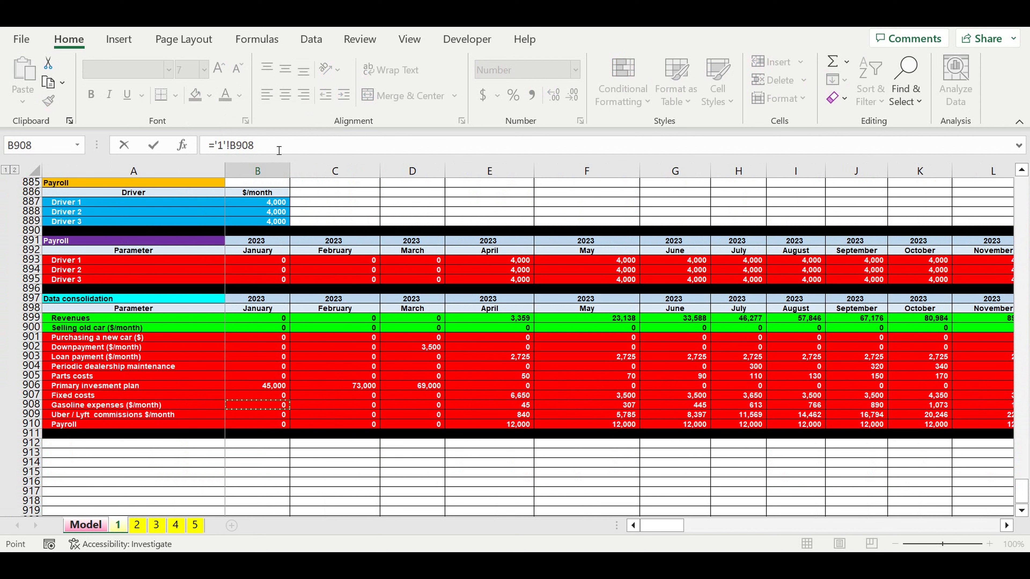
pyautogui.moveTo(264, 145); pyautogui.dragTo(177, 144)
pyautogui.hotkey('ctrl', 'c')
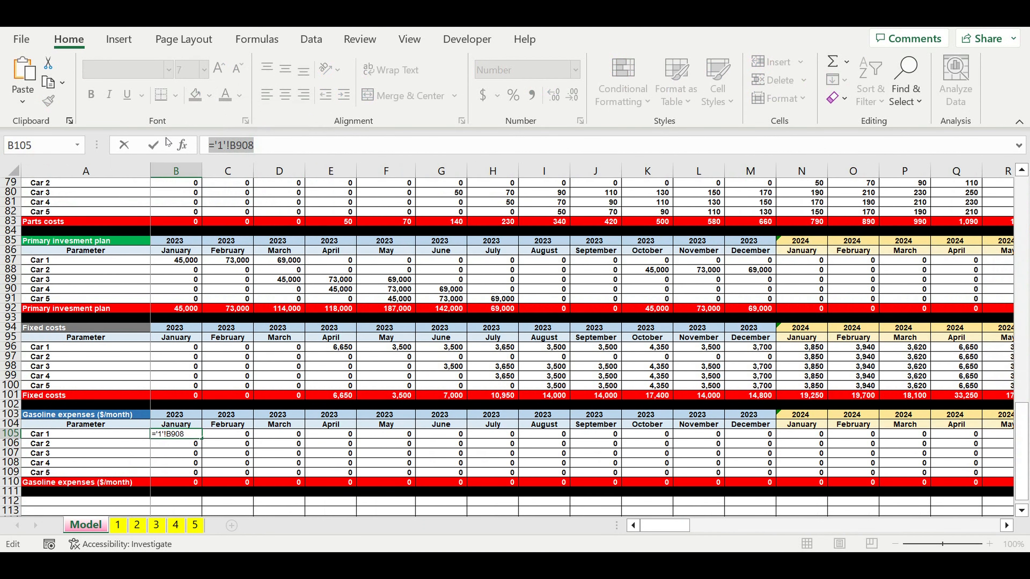
pyautogui.press('Return')
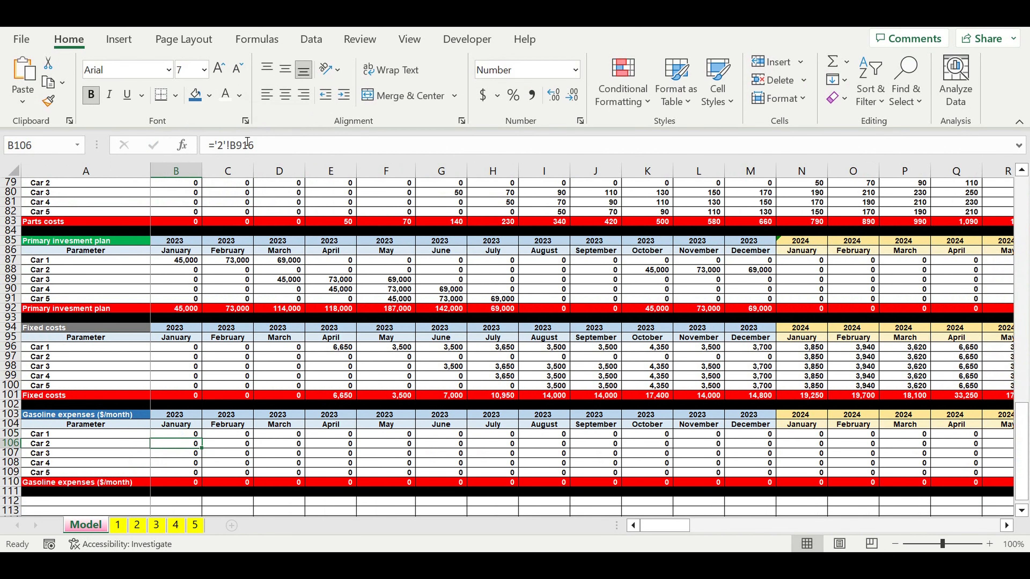
# Replace the Car 2 formula in B106 with the copied link pointed at sheet 2, ='2'!B908.
pyautogui.moveTo(280, 149); pyautogui.dragTo(210, 137)
pyautogui.hotkey('ctrl', 'v')
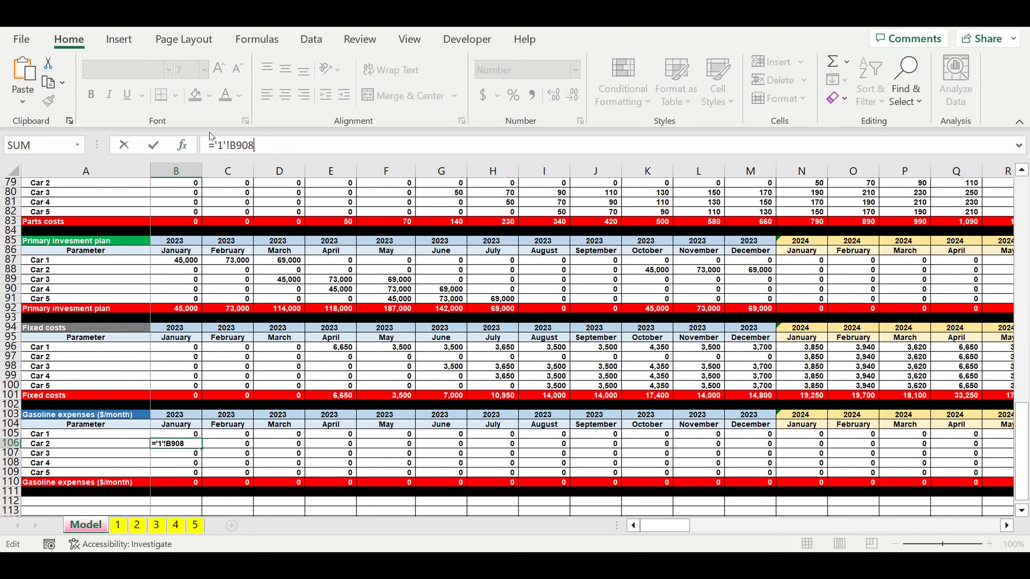
pyautogui.press('BackSpace')
pyautogui.write('2')
pyautogui.press('Return')
# Replace the Car 3 formula in B107 with the copied link pointed at sheet 3, ='3'!B908.
pyautogui.moveTo(255, 146); pyautogui.dragTo(181, 145)
pyautogui.hotkey('ctrl', 'v')
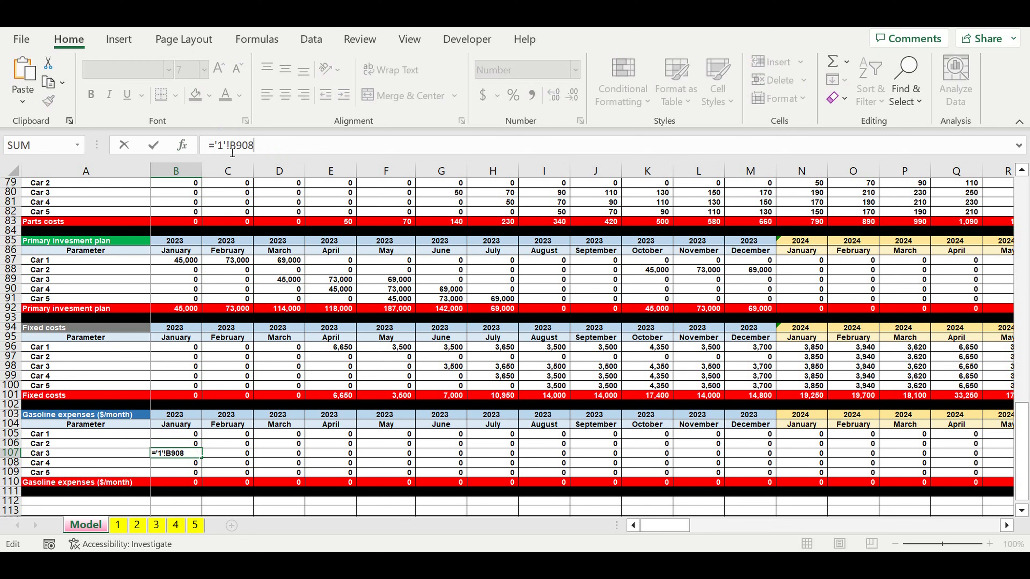
pyautogui.press('BackSpace')
pyautogui.write('3')
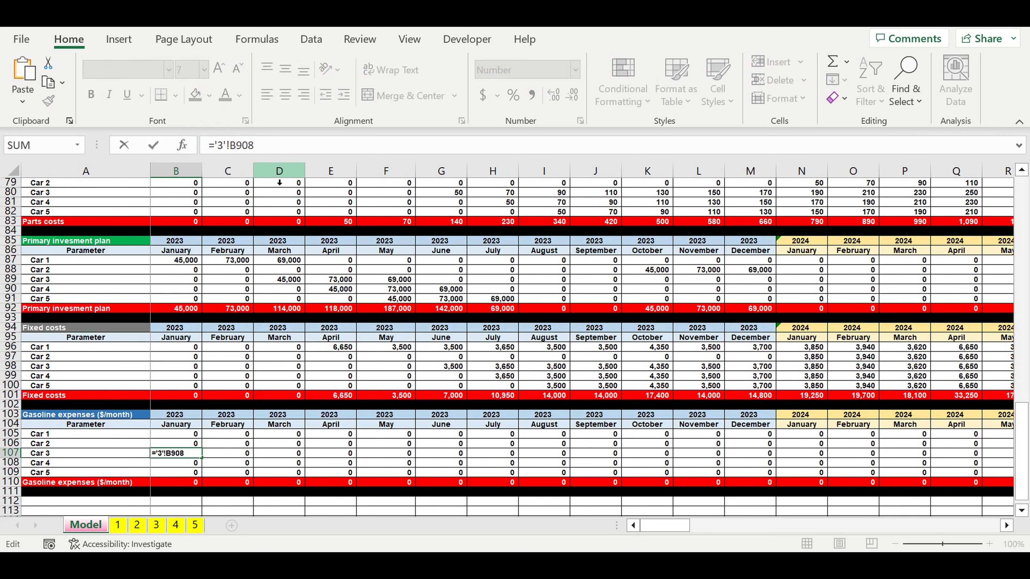
pyautogui.press('Return')
# Replace the Car 4 formula in B108 with the copied link pointed at sheet 4, ='4'!B908.
pyautogui.moveTo(254, 145); pyautogui.dragTo(182, 145)
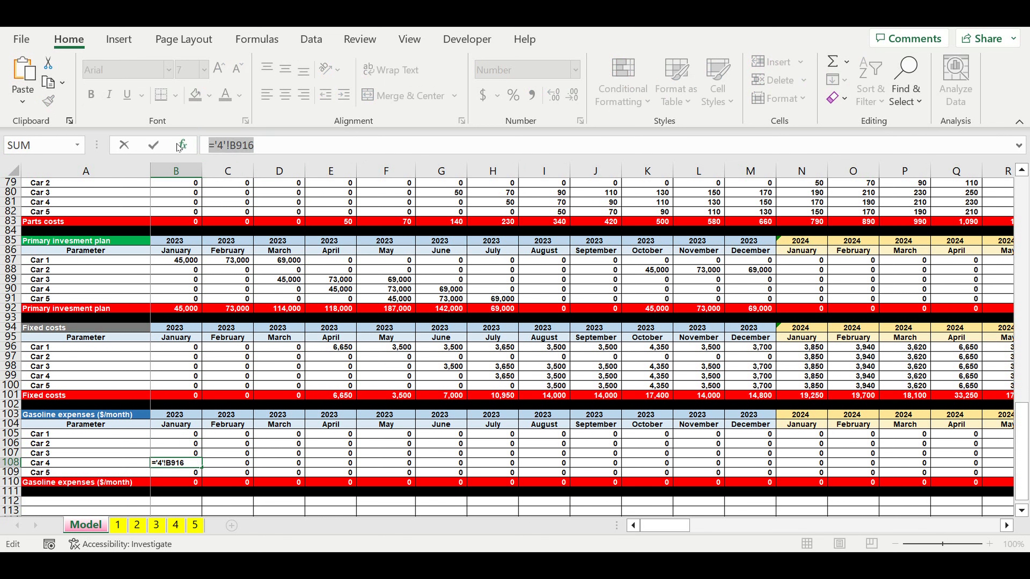
pyautogui.hotkey('ctrl', 'v')
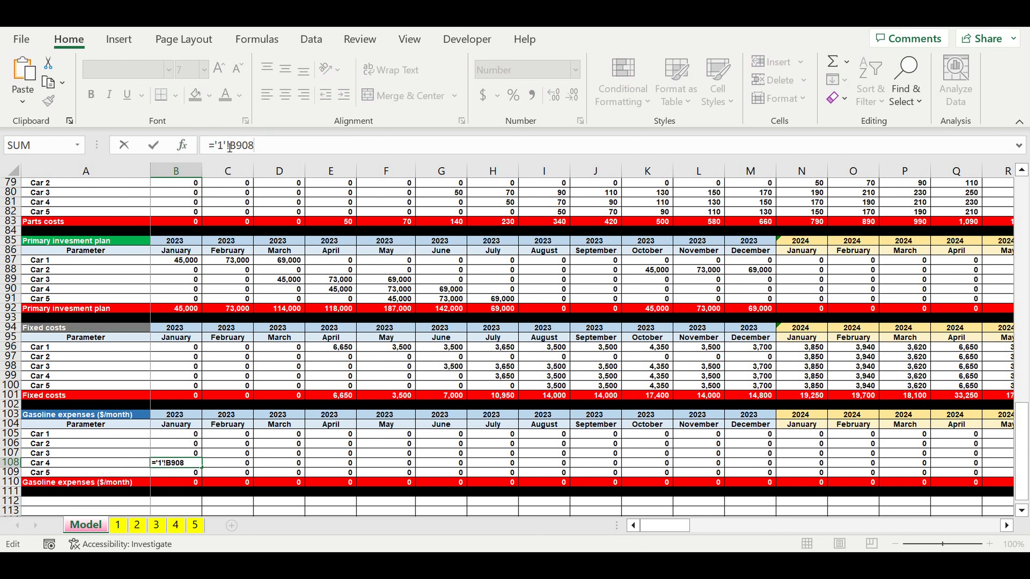
pyautogui.press('BackSpace')
pyautogui.write('4')
pyautogui.press('Return')
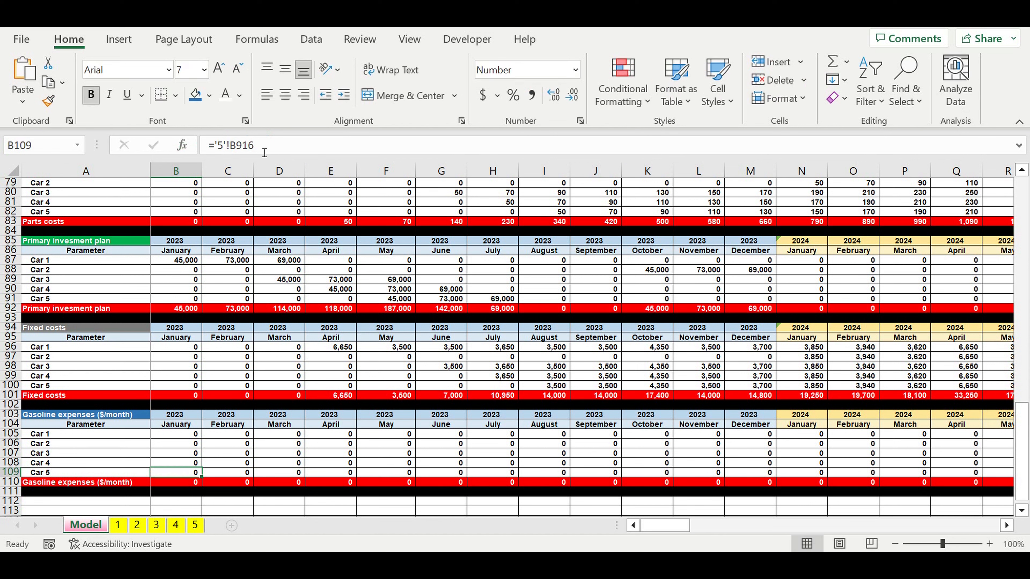
# Replace the Car 5 formula in B109 with the copied link pointed at sheet 5, ='5'!B908.
pyautogui.moveTo(269, 145); pyautogui.dragTo(170, 148)
pyautogui.hotkey('ctrl', 'v')
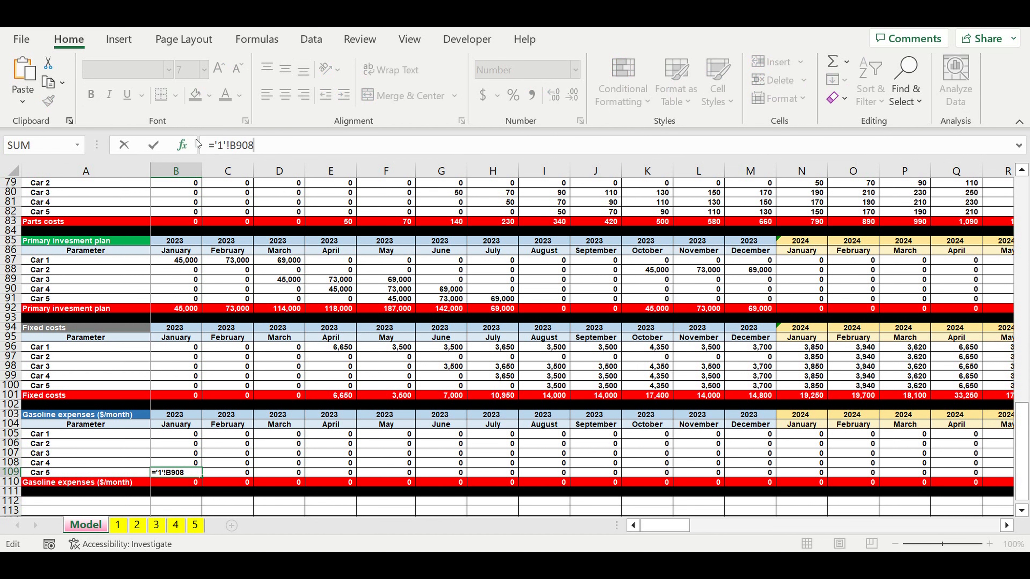
pyautogui.press('BackSpace')
pyautogui.click(265, 152)
pyautogui.write('5')
pyautogui.moveTo(270, 150); pyautogui.dragTo(140, 146)
pyautogui.hotkey('ctrl', 'v')
pyautogui.press('BackSpace')
pyautogui.write('5')
pyautogui.press('Return')
# Check the sheet reference in each gasoline expense formula from B105 down to B109.
pyautogui.click(179, 438)
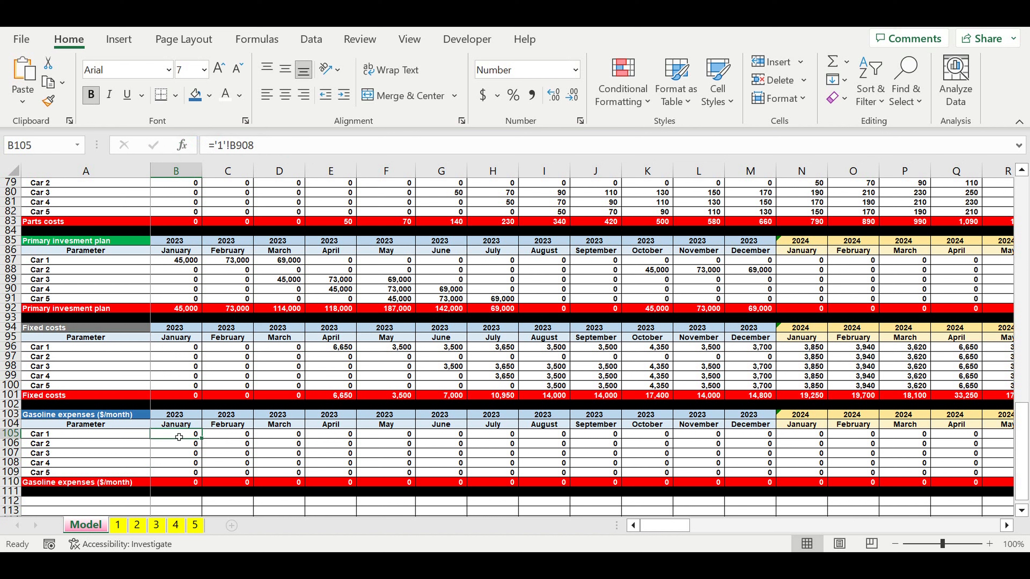
pyautogui.press('Down')
pyautogui.press('Down')
pyautogui.press('Down')
pyautogui.press('Down')
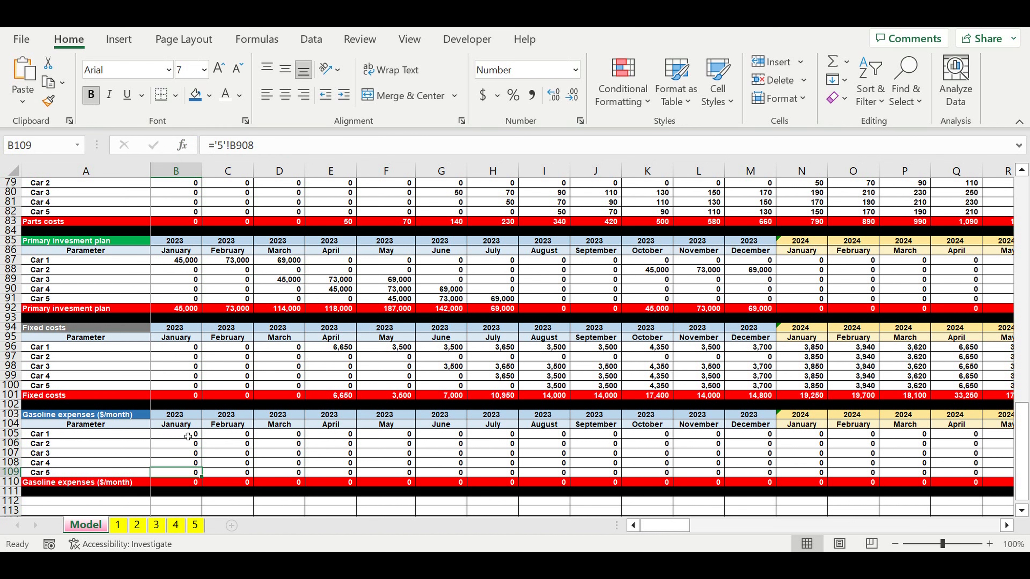
pyautogui.click(181, 438)
pyautogui.press('Down')
pyautogui.press('Down')
pyautogui.press('Down')
pyautogui.press('Down')
# Fill the Gasoline expenses formulas in B105:B109 across to December 2032 in column DQ and return to the first months.
pyautogui.moveTo(174, 436); pyautogui.dragTo(867, 451)
pyautogui.click(923, 435)
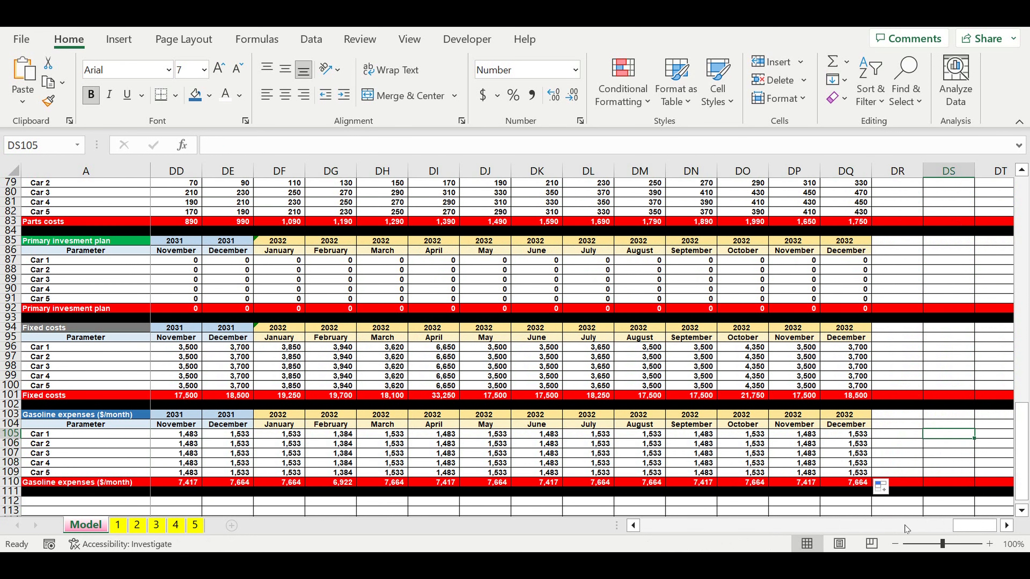
pyautogui.moveTo(812, 534); pyautogui.dragTo(664, 526)
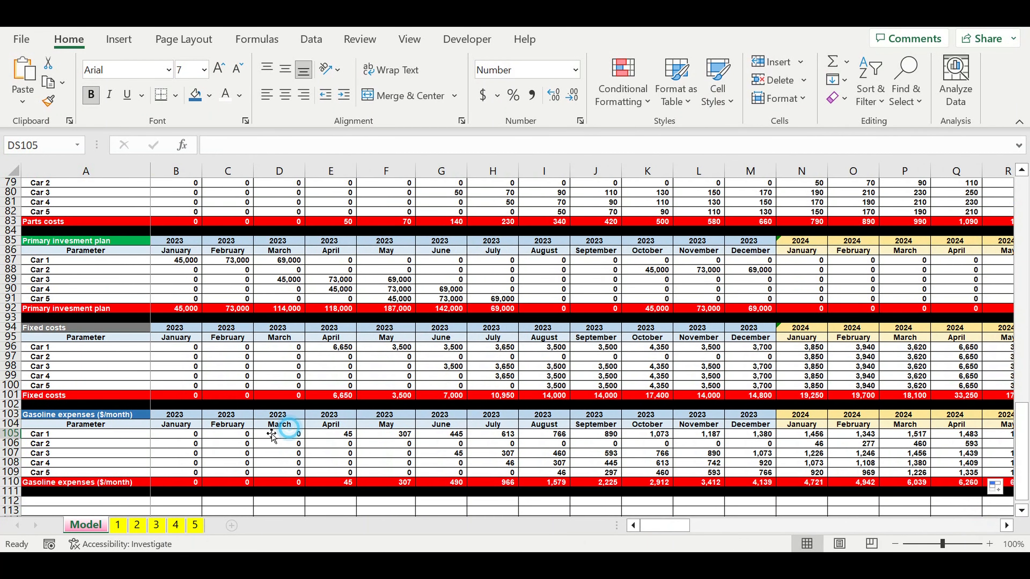
pyautogui.click(279, 424)
# Copy the Gasoline expenses block in rows 103 to 111 and paste it at A112.
pyautogui.moveTo(12, 414); pyautogui.dragTo(28, 490)
pyautogui.hotkey('ctrl', 'c')
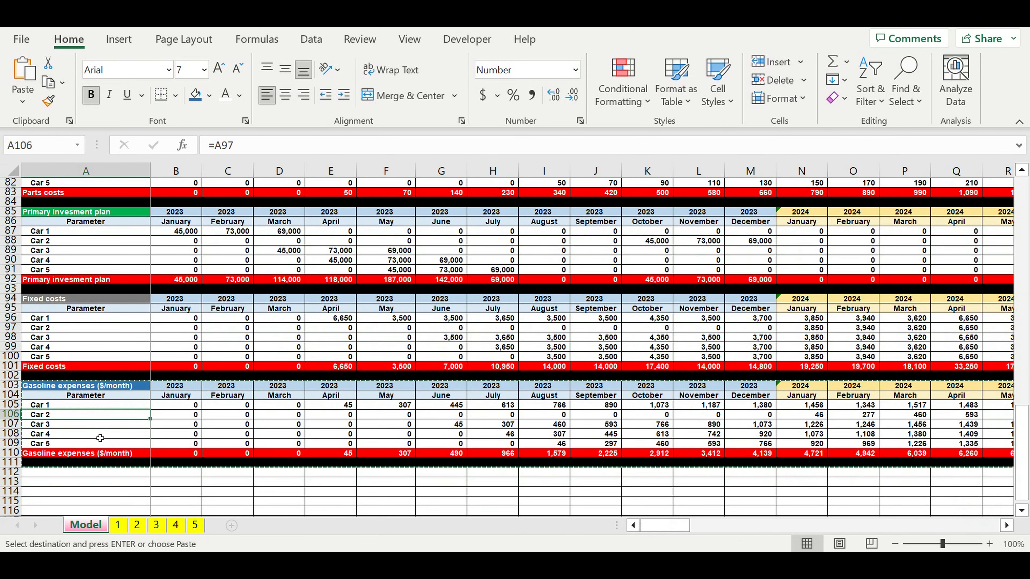
pyautogui.scroll(-3, 98, 438)
pyautogui.click(73, 417)
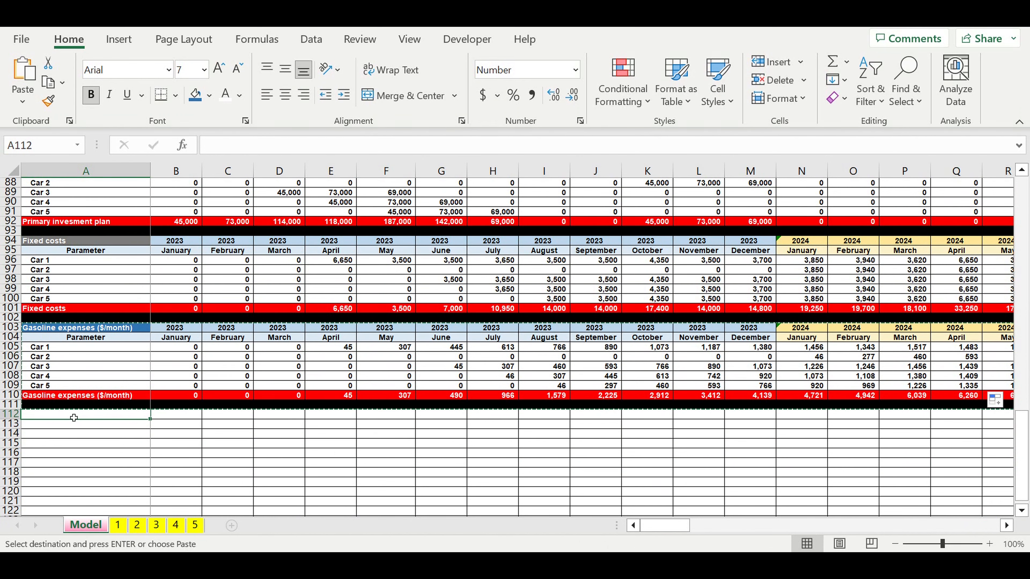
pyautogui.hotkey('ctrl', 'v')
# Link the new block's title in A112 to the Uber / Lyft commissions $/month label on Car 1's sheet with ='1'!A909.
pyautogui.click(65, 415)
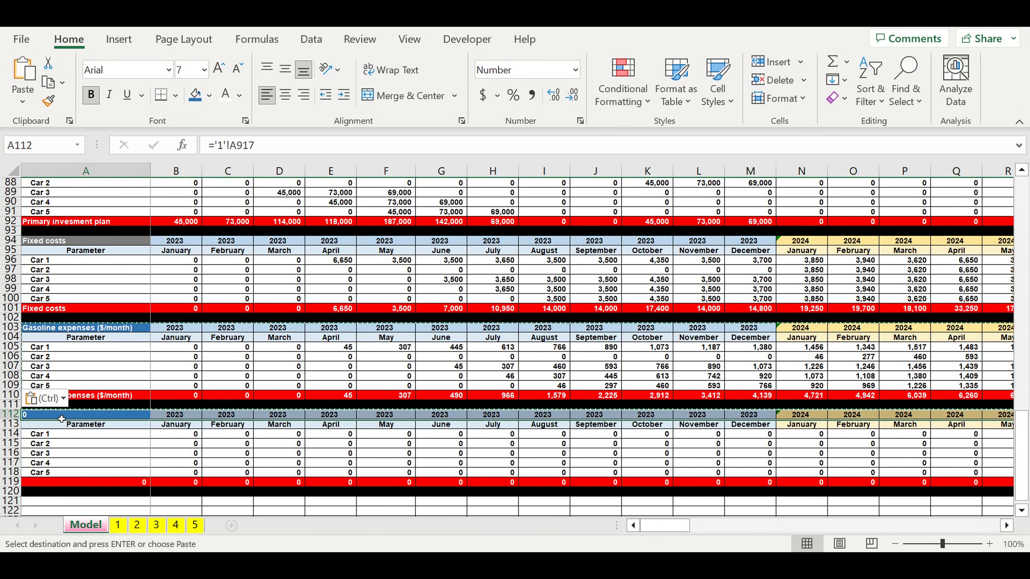
pyautogui.write('=')
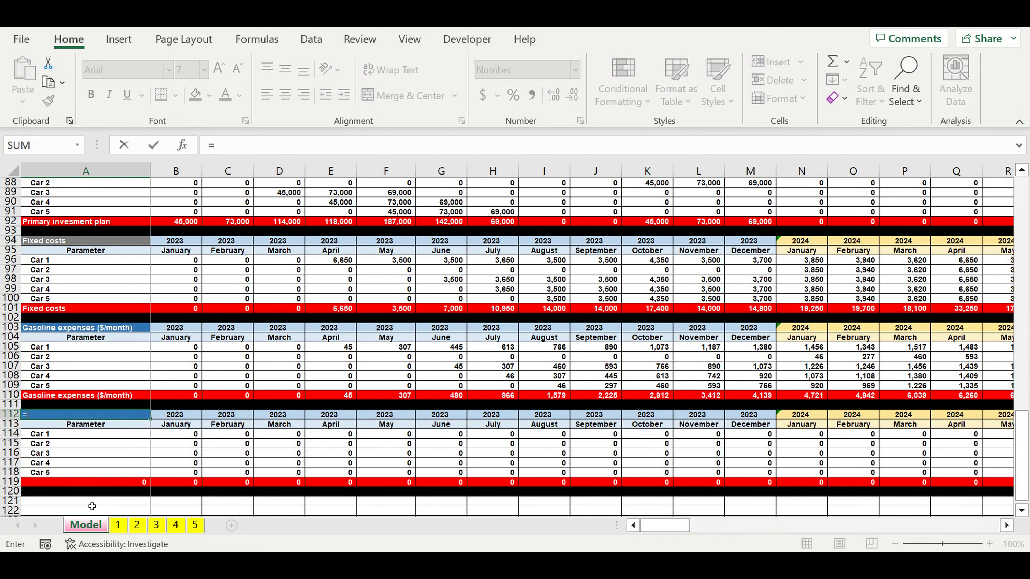
pyautogui.click(118, 525)
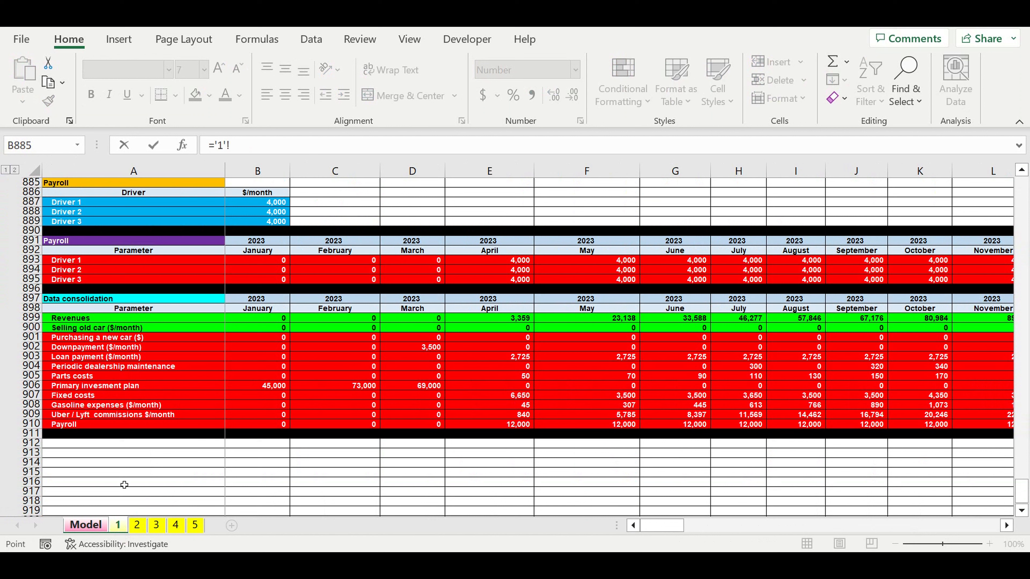
pyautogui.click(67, 415)
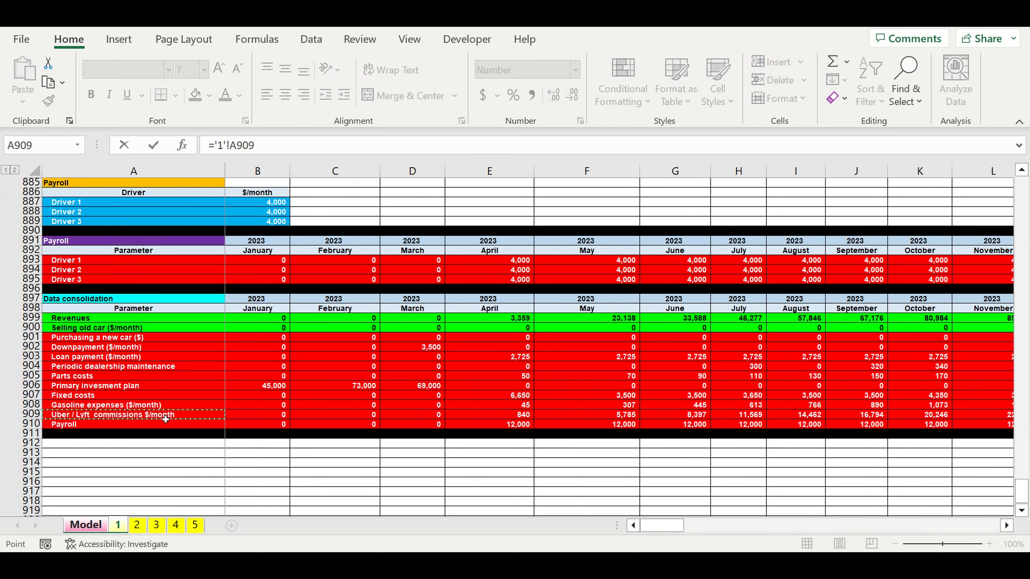
pyautogui.press('Return')
# Fill the Uber / Lyft commissions title cell A112 with the recently used turquoise and set its font color to Automatic.
pyautogui.click(48, 415)
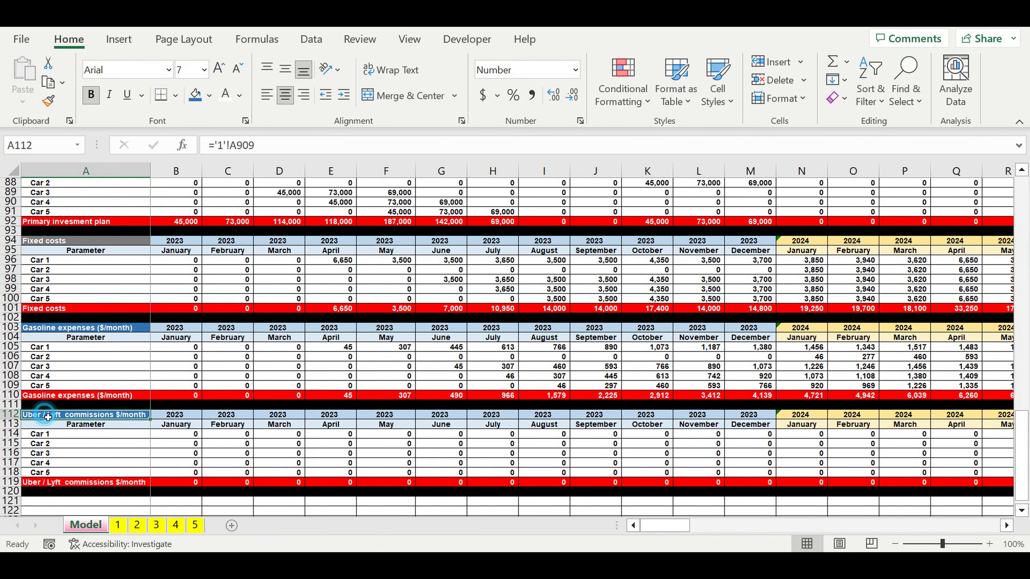
pyautogui.click(210, 96)
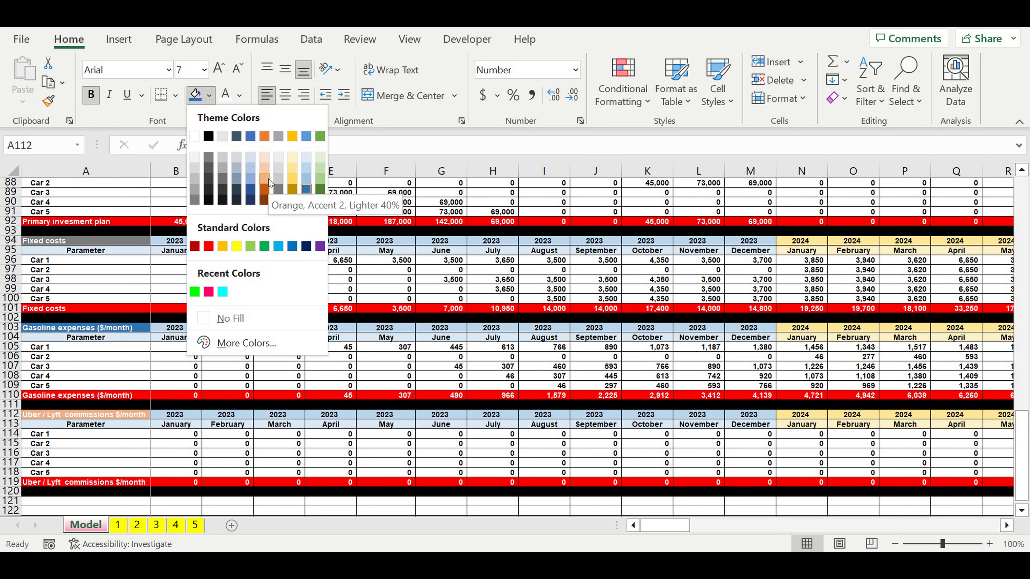
pyautogui.click(222, 292)
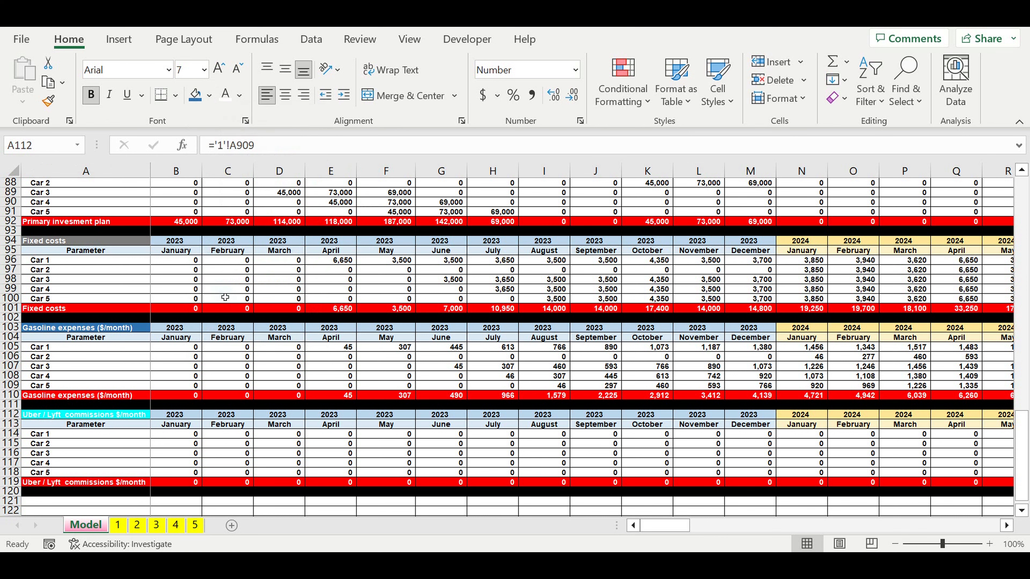
pyautogui.click(239, 95)
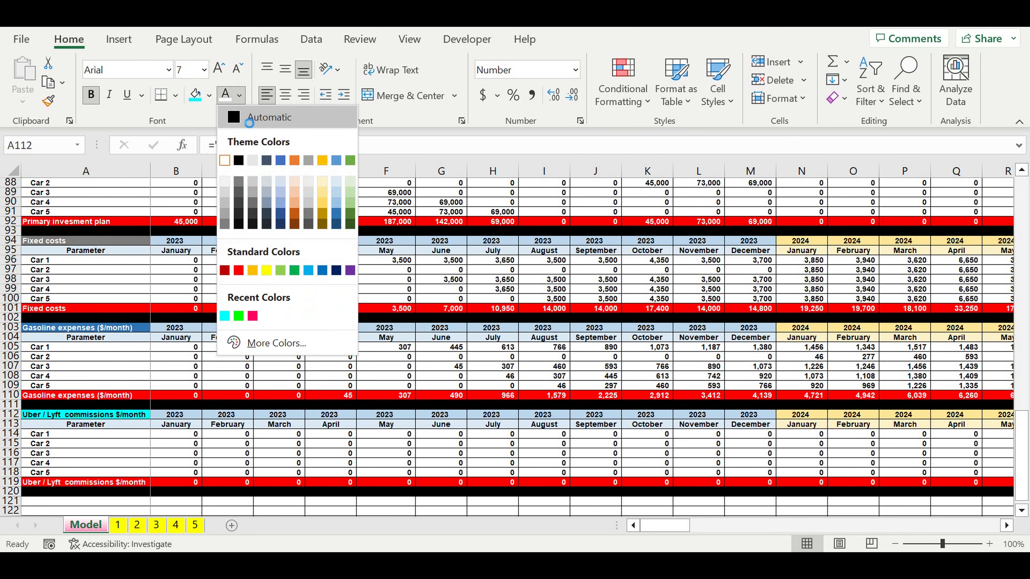
pyautogui.click(249, 120)
# Link Car 1's January commissions in B114 to its own sheet with ='1'!B909 and copy the formula text.
pyautogui.click(175, 438)
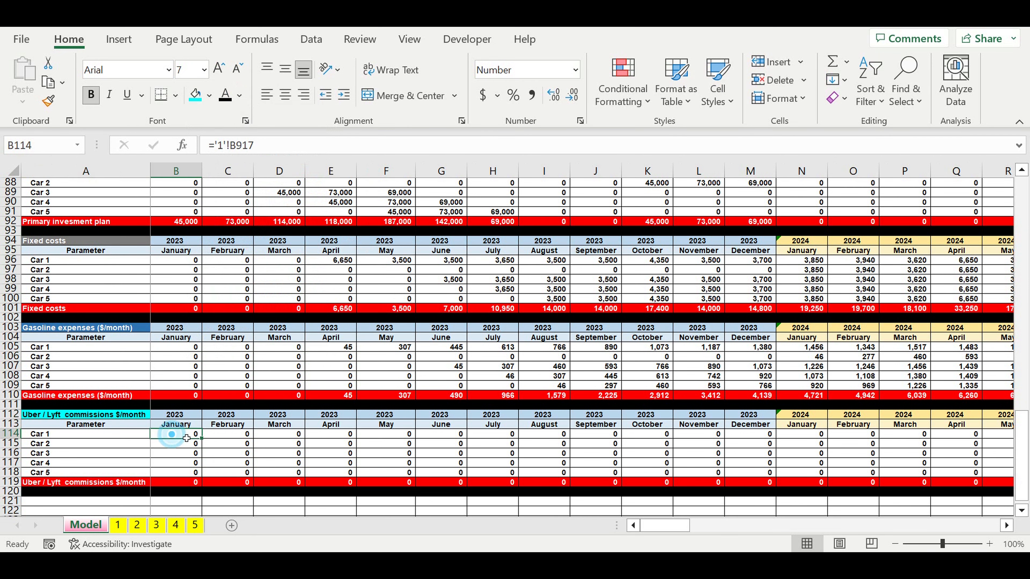
pyautogui.write('=')
pyautogui.click(119, 525)
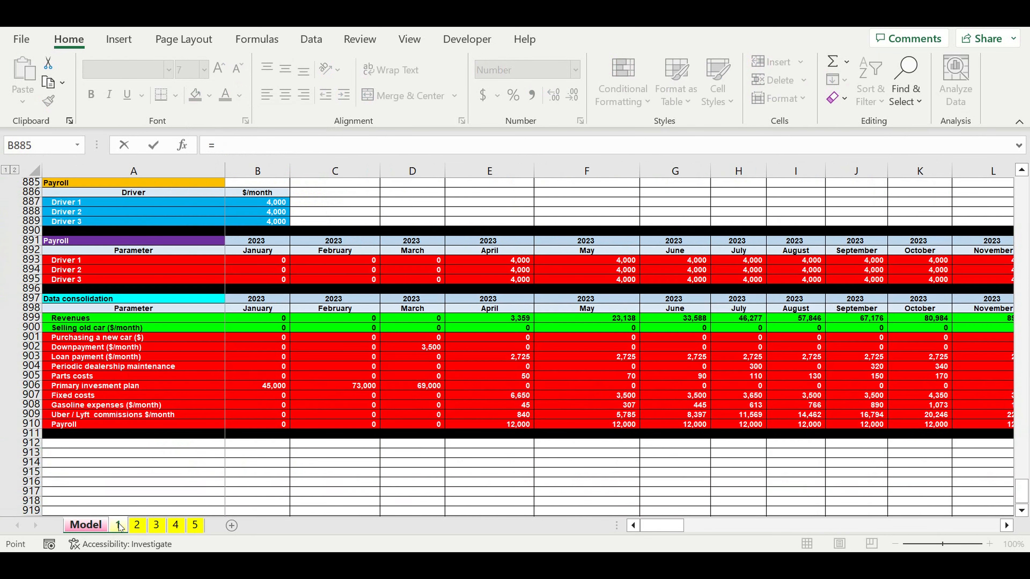
pyautogui.click(239, 417)
pyautogui.moveTo(281, 145); pyautogui.dragTo(172, 147)
pyautogui.hotkey('ctrl', 'c')
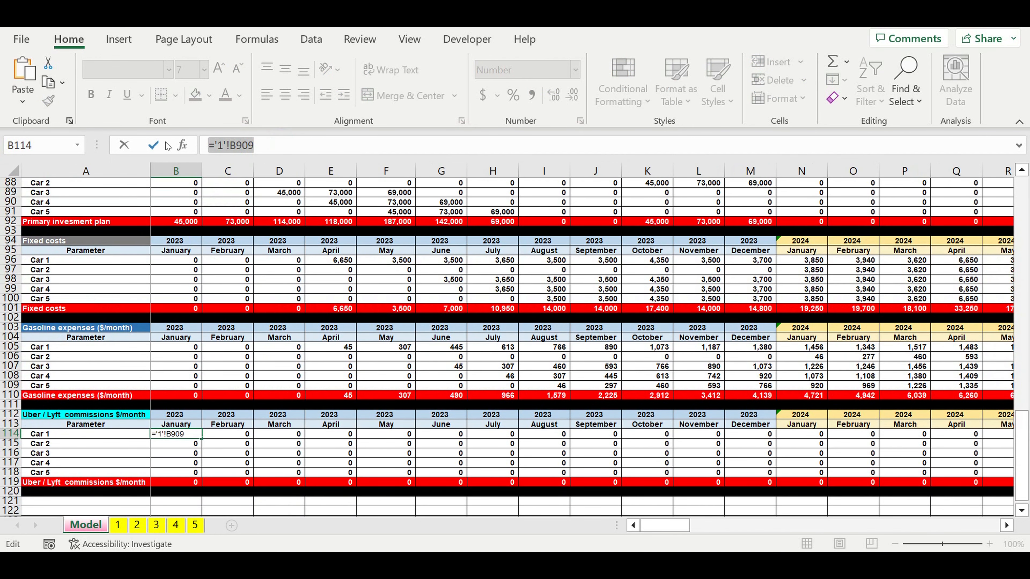
pyautogui.press('Return')
# Replace the Car 2 commissions formula in B115 with the copied link pointed at sheet 2, ='2'!B909.
pyautogui.moveTo(284, 146); pyautogui.dragTo(188, 146)
pyautogui.hotkey('ctrl', 'v')
pyautogui.click(222, 147)
pyautogui.press('BackSpace')
pyautogui.write('2')
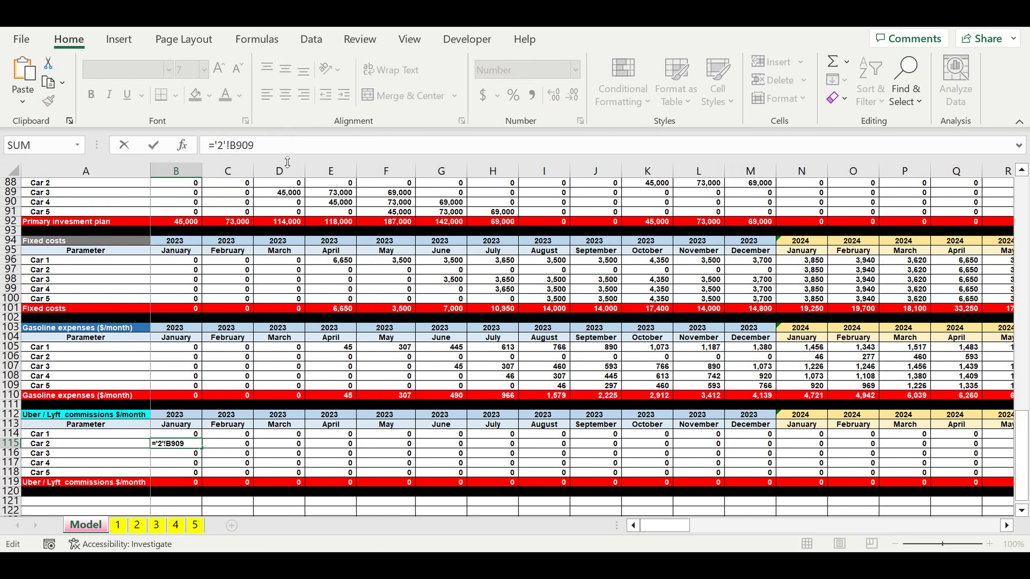
pyautogui.press('Return')
# Replace the Car 3 commissions formula in B116 with the copied link pointed at sheet 3, ='3'!B909.
pyautogui.moveTo(276, 145); pyautogui.dragTo(202, 145)
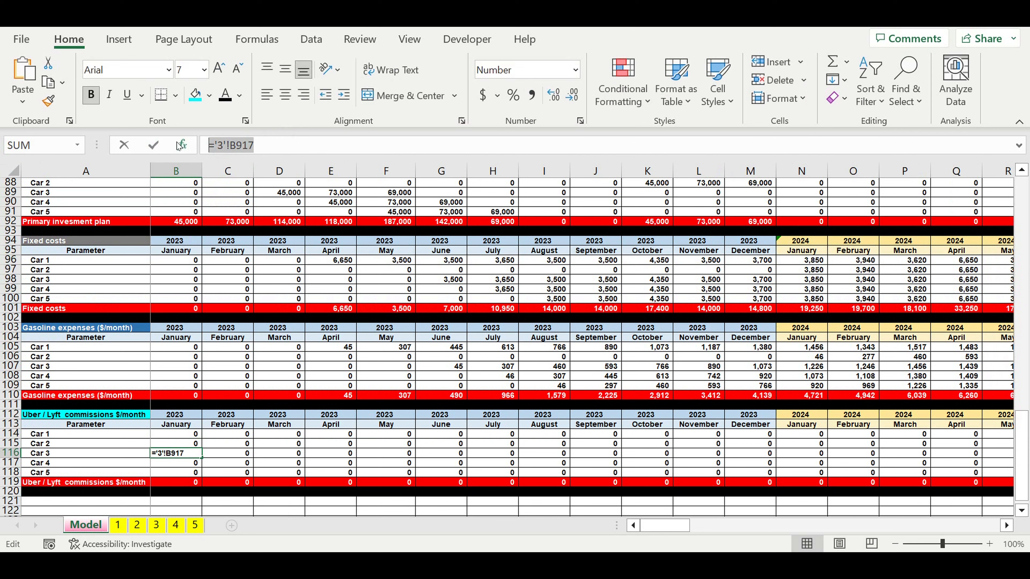
pyautogui.hotkey('ctrl', 'v')
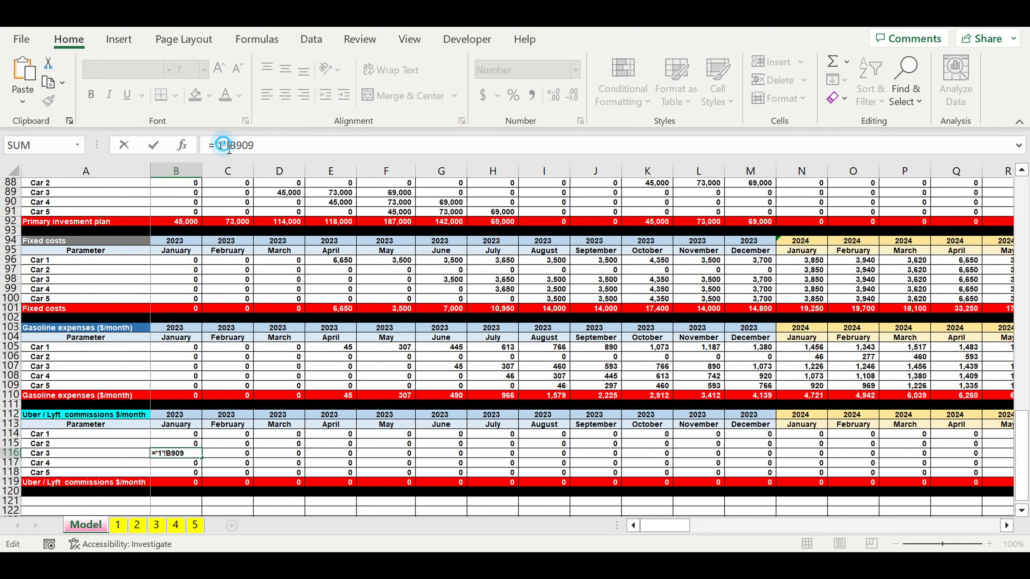
pyautogui.press('Delete')
pyautogui.write('3')
pyautogui.press('Return')
# Replace the Car 4 commissions formula in B117 with the copied link pointed at sheet 4, ='4'!B909.
pyautogui.moveTo(260, 145); pyautogui.dragTo(191, 151)
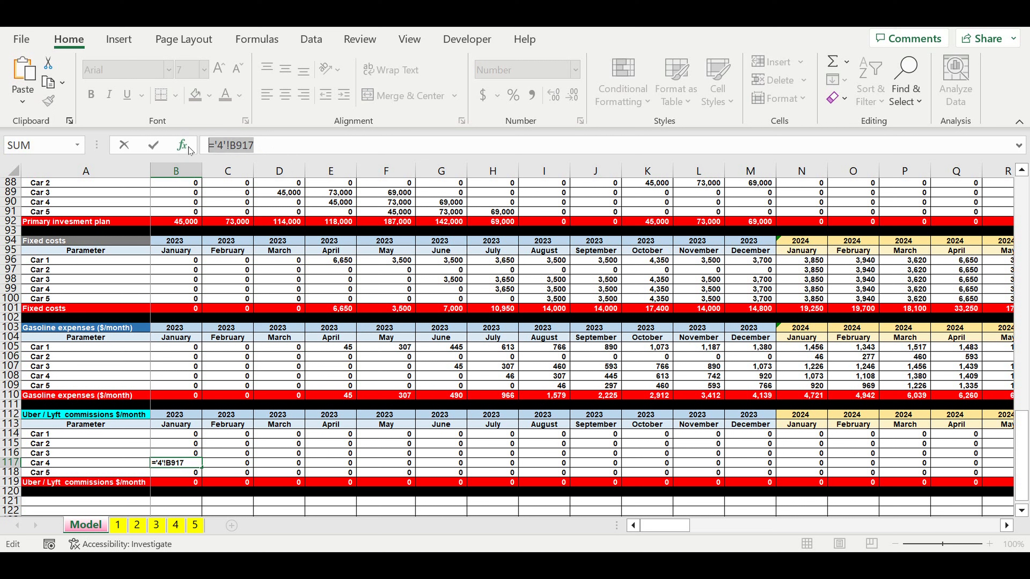
pyautogui.hotkey('ctrl', 'v')
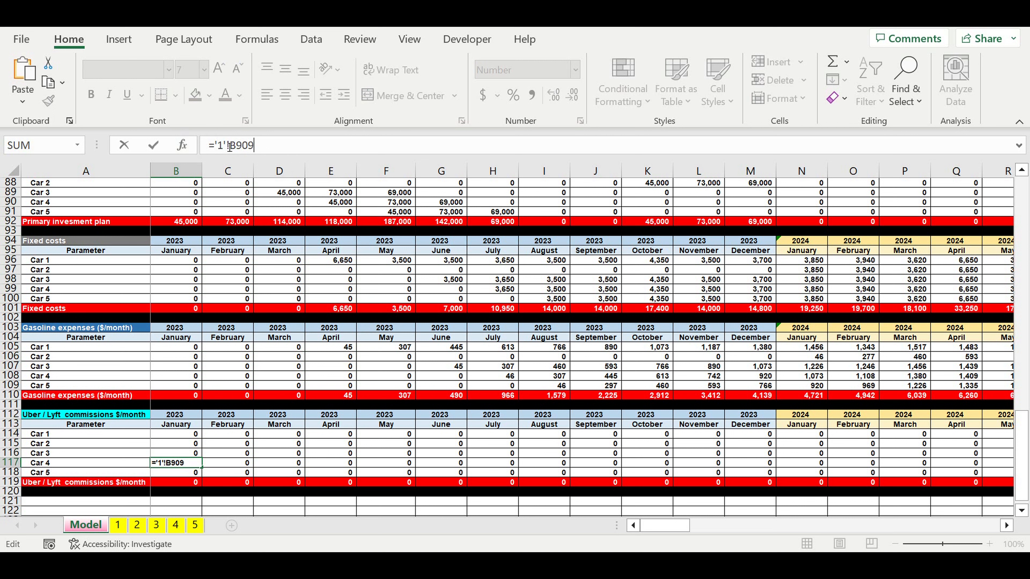
pyautogui.press('BackSpace')
pyautogui.write('4')
pyautogui.press('Return')
# Replace the Car 5 commissions formula in B118 with the copied link pointed at sheet 5, ='5'!B909.
pyautogui.moveTo(275, 149); pyautogui.dragTo(180, 149)
pyautogui.hotkey('ctrl', 'v')
pyautogui.click(228, 148)
pyautogui.press('BackSpace')
pyautogui.write('5')
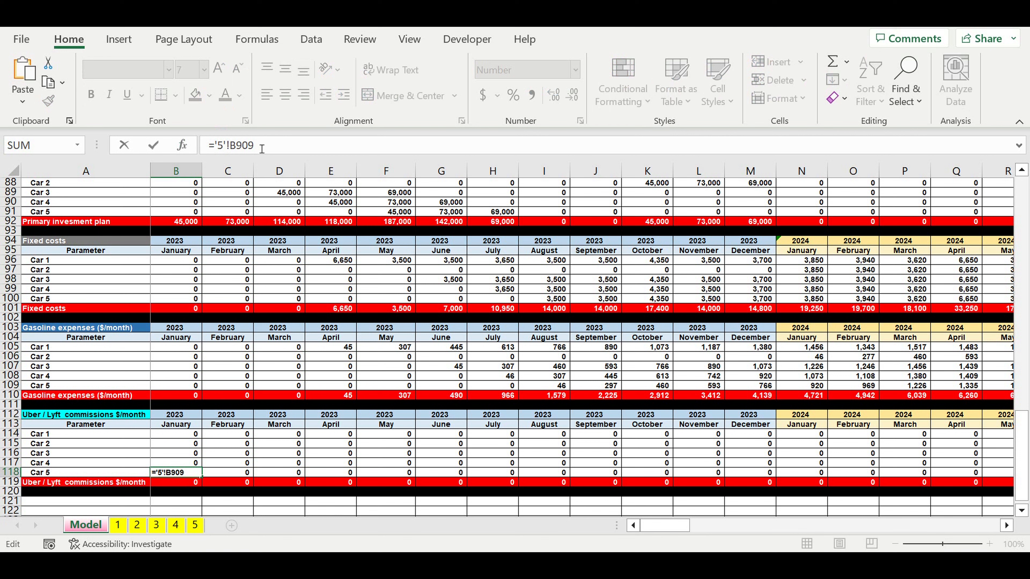
pyautogui.press('Return')
# Check the five commissions links in B114:B118 and fill them across to December 2032 in column DQ.
pyautogui.moveTo(176, 435); pyautogui.dragTo(176, 472)
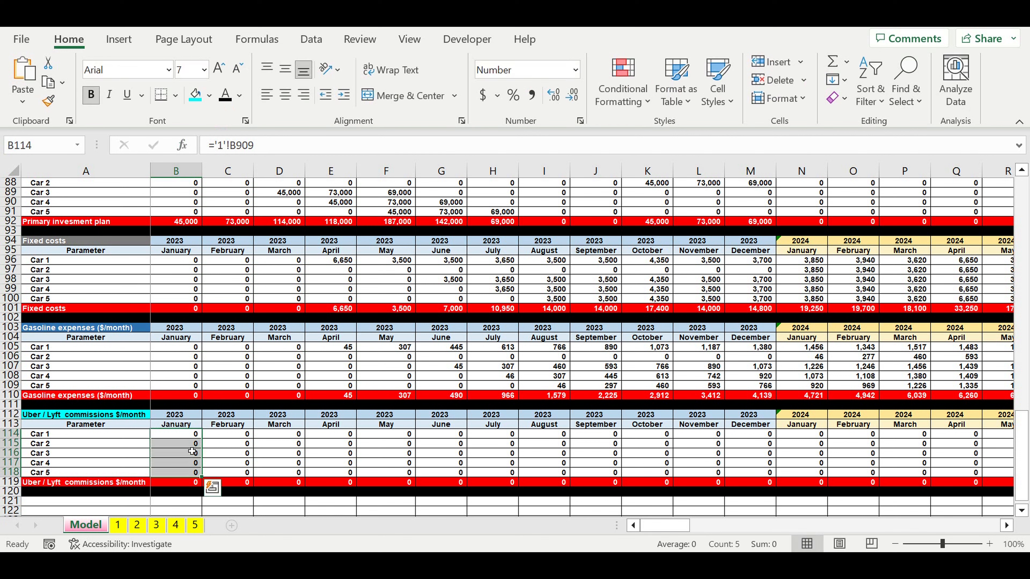
pyautogui.click(185, 436)
pyautogui.press('Down')
pyautogui.press('Down')
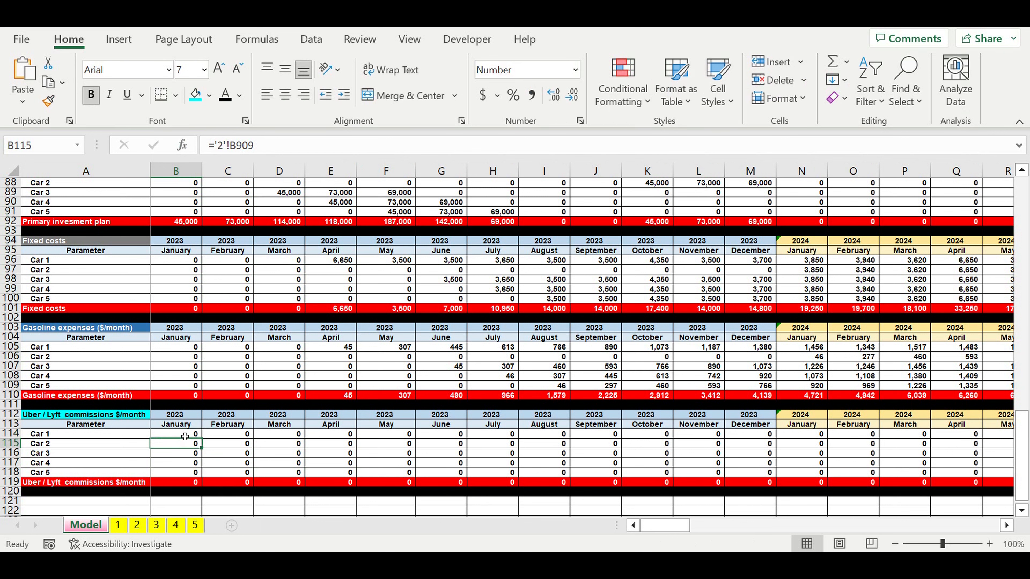
pyautogui.press('Down')
pyautogui.press('Down')
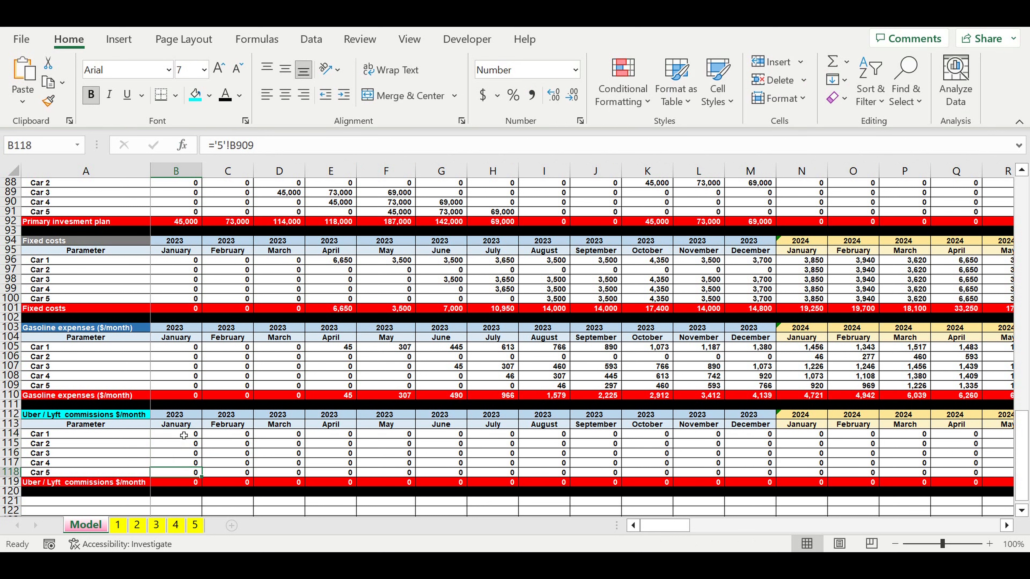
pyautogui.moveTo(182, 438); pyautogui.dragTo(834, 417)
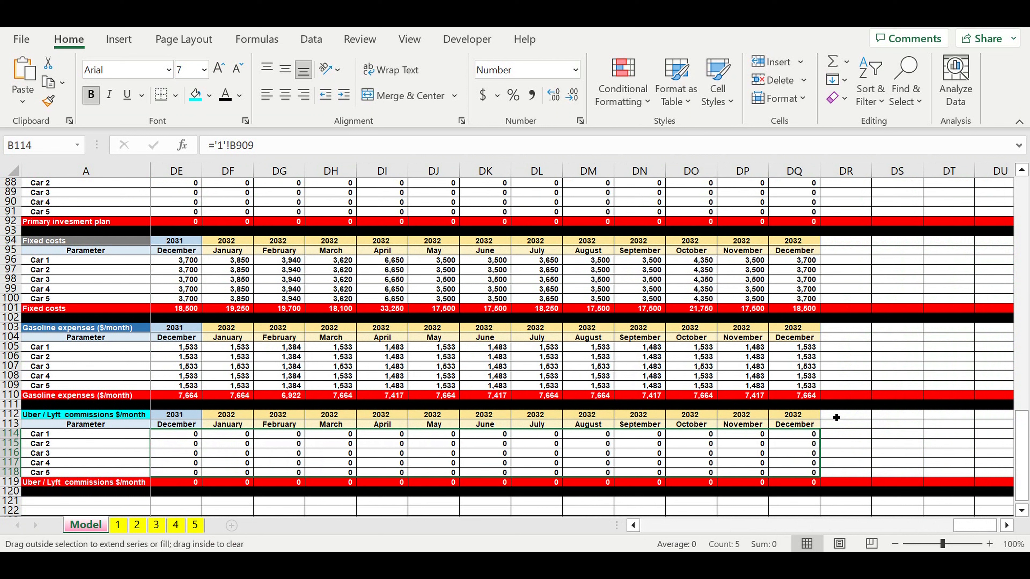
pyautogui.click(880, 408)
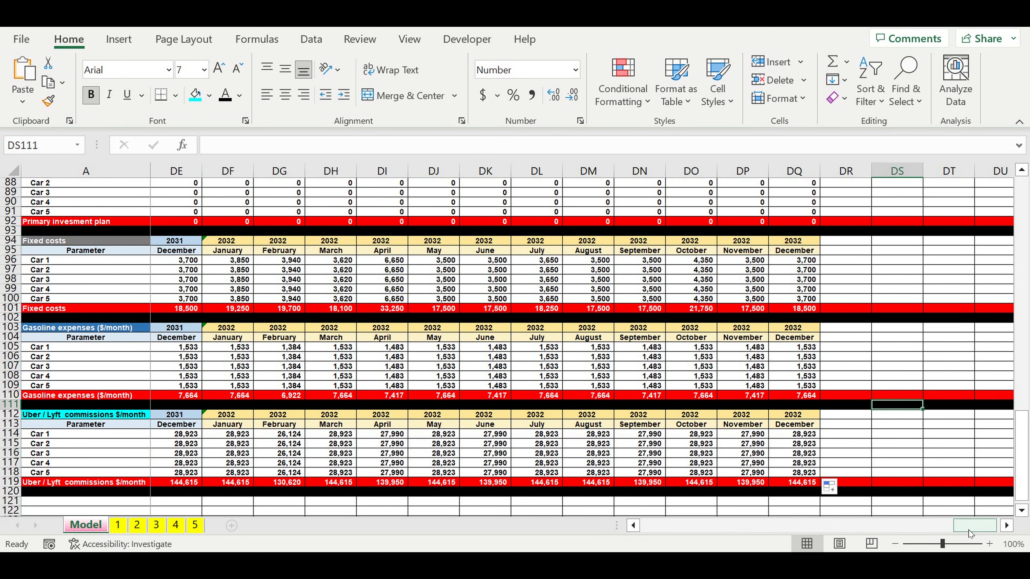
pyautogui.moveTo(969, 529); pyautogui.dragTo(657, 527)
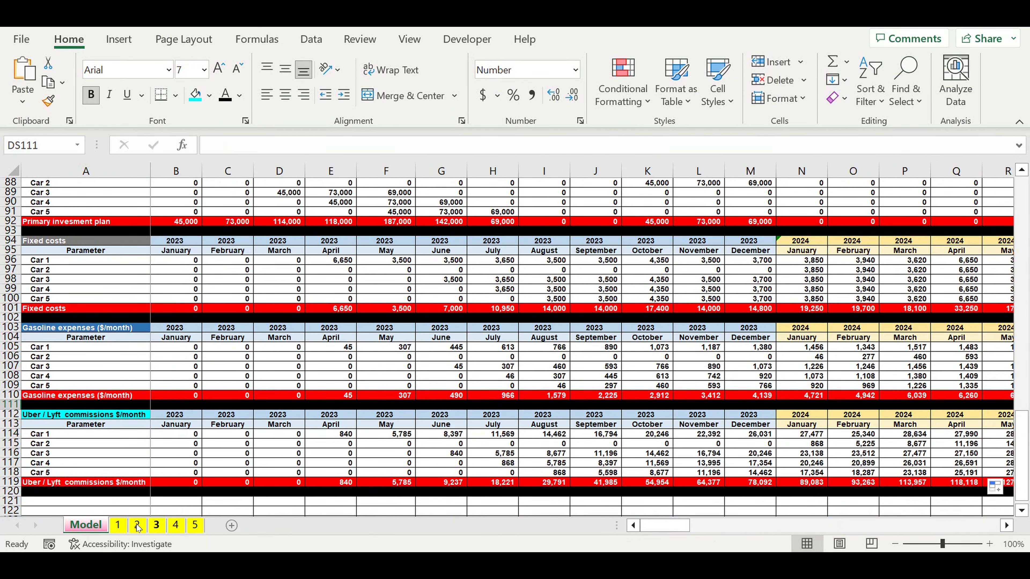
# Find the next consolidation item, Payroll, on sheet 1 and duplicate the Model sheet's commissions block, rows 112:120, at A121.
pyautogui.click(118, 525)
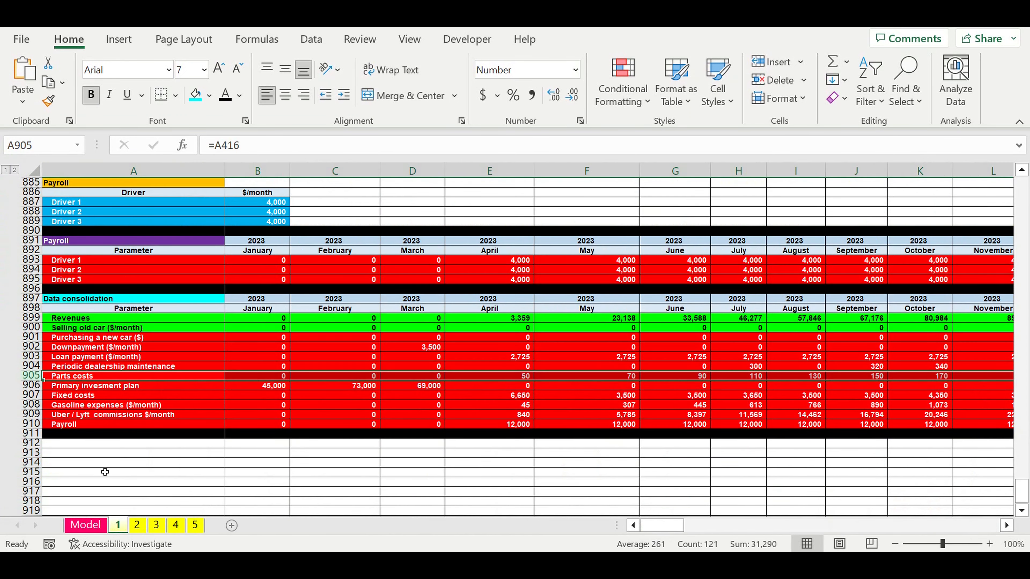
pyautogui.click(72, 432)
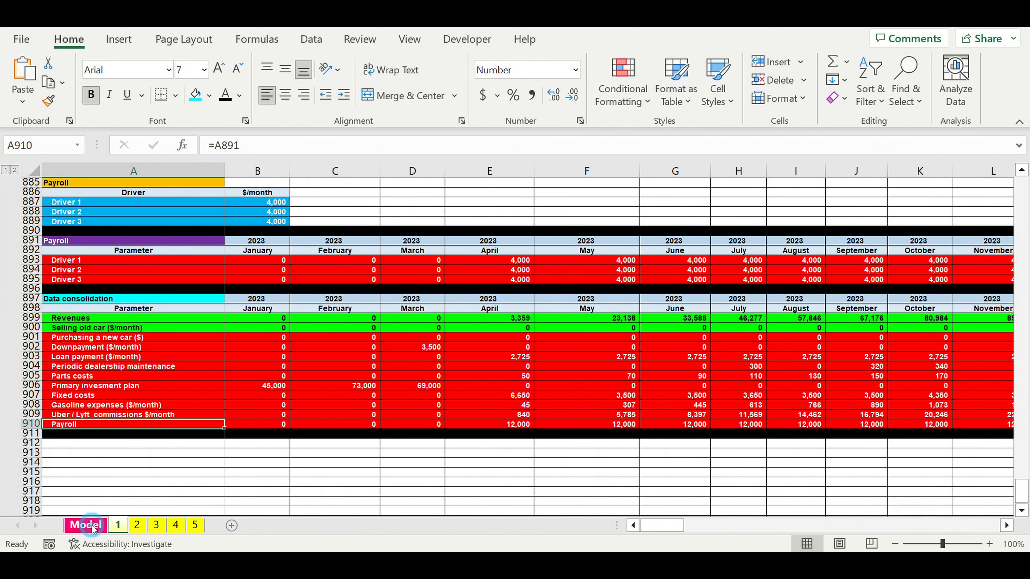
pyautogui.click(85, 525)
pyautogui.click(193, 446)
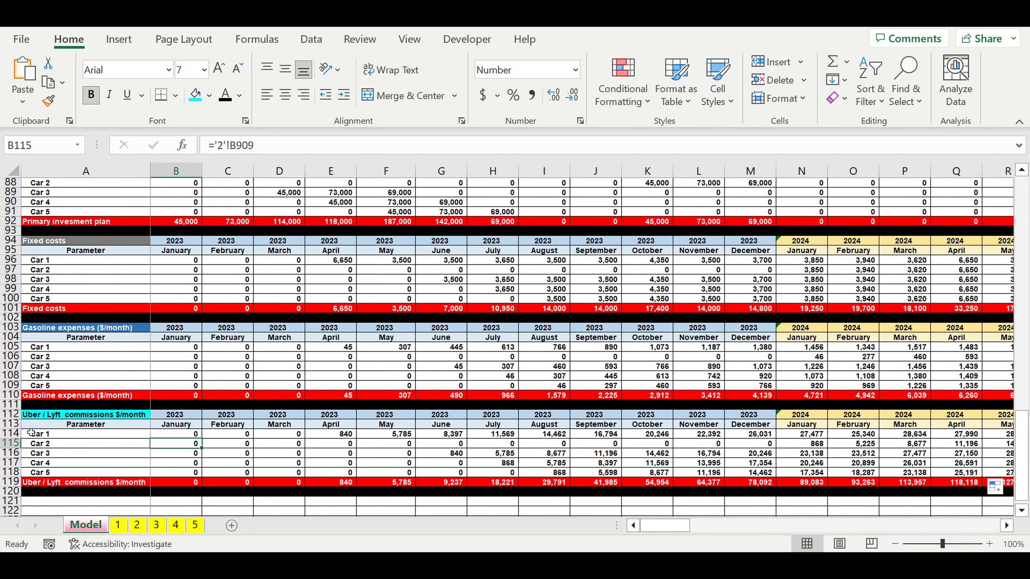
pyautogui.moveTo(11, 414); pyautogui.dragTo(12, 491)
pyautogui.hotkey('ctrl', 'c')
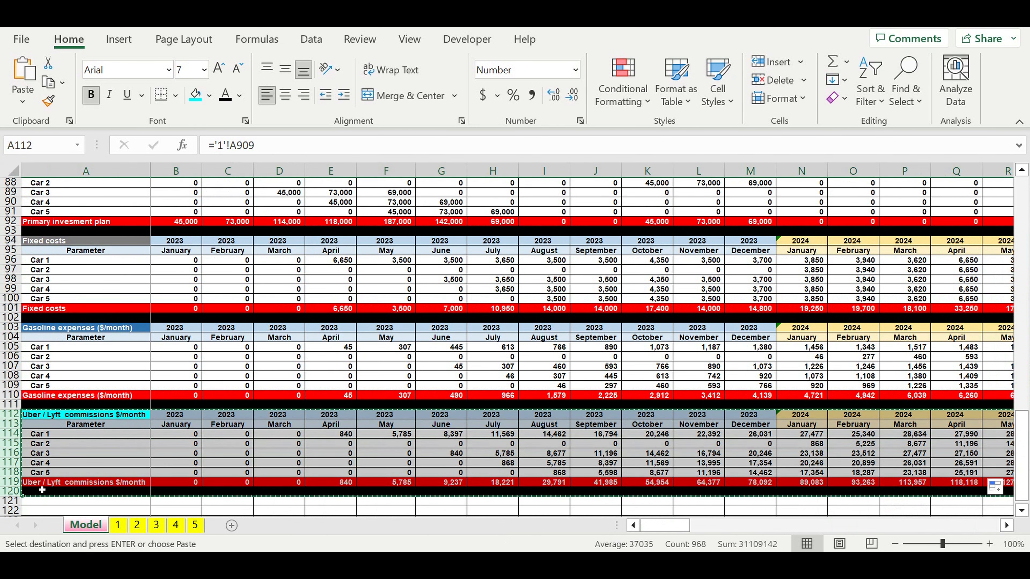
pyautogui.click(124, 424)
pyautogui.scroll(-2, 125, 432)
pyautogui.scroll(-2, 124, 432)
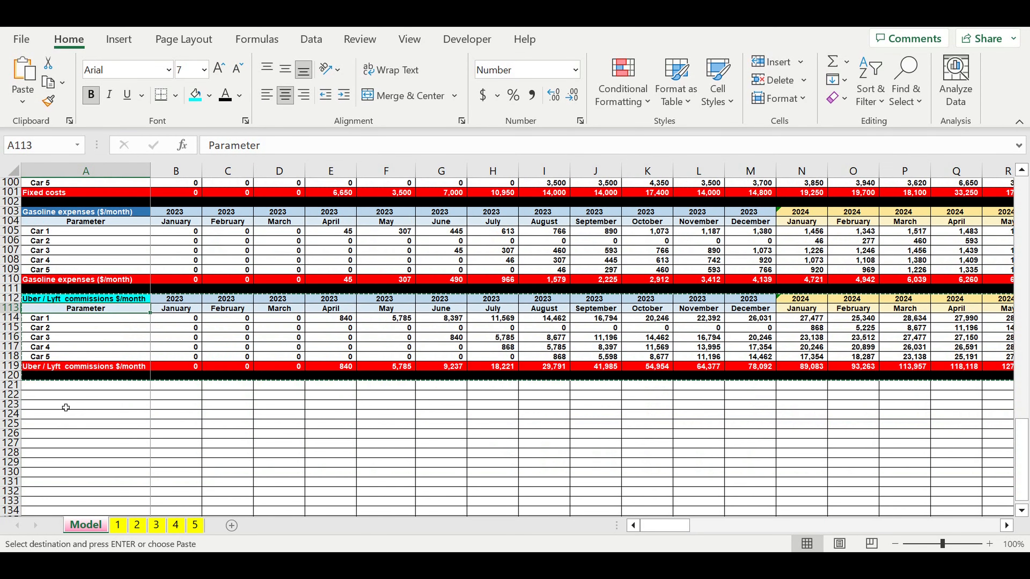
pyautogui.click(47, 385)
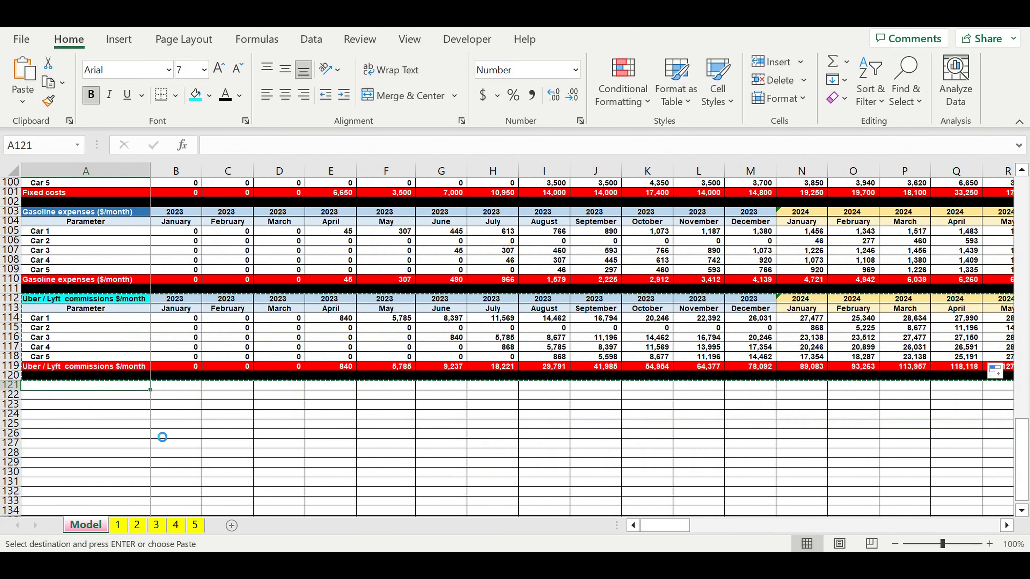
pyautogui.hotkey('ctrl', 'v')
# Link the new block's title in A121 to the Payroll label on sheet 1 with ='1'!A910.
pyautogui.click(61, 385)
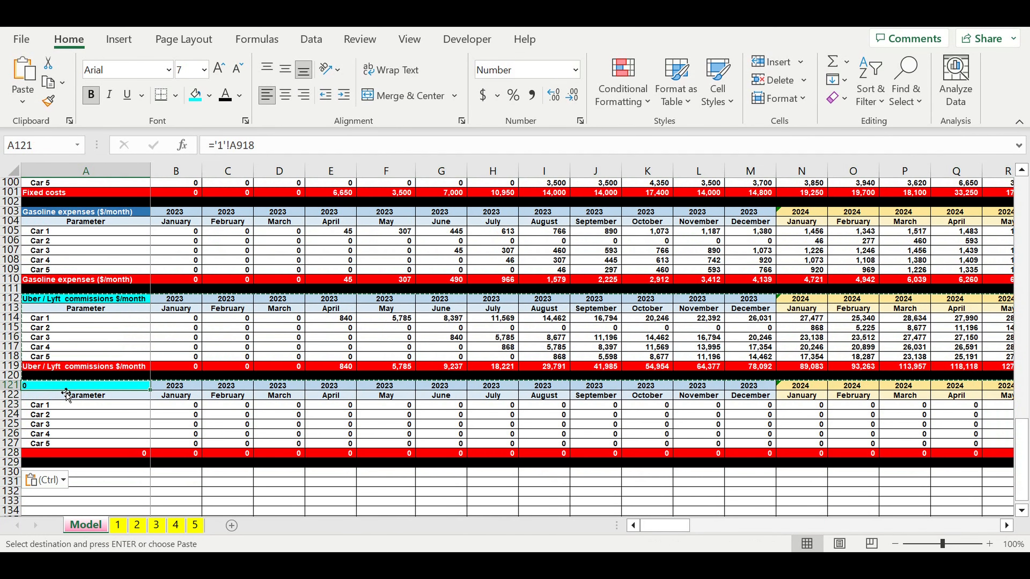
pyautogui.write('=')
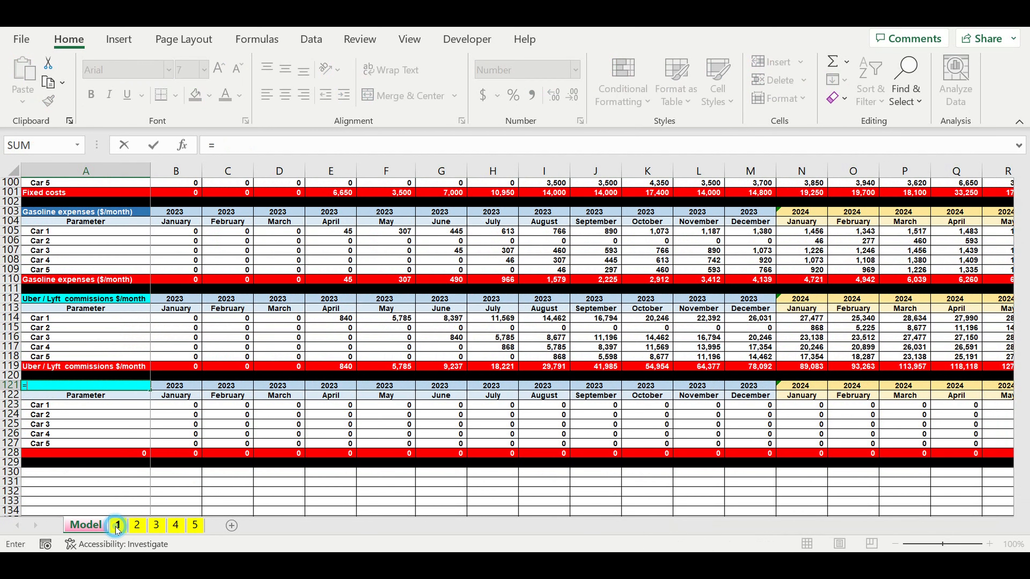
pyautogui.click(118, 525)
pyautogui.click(66, 425)
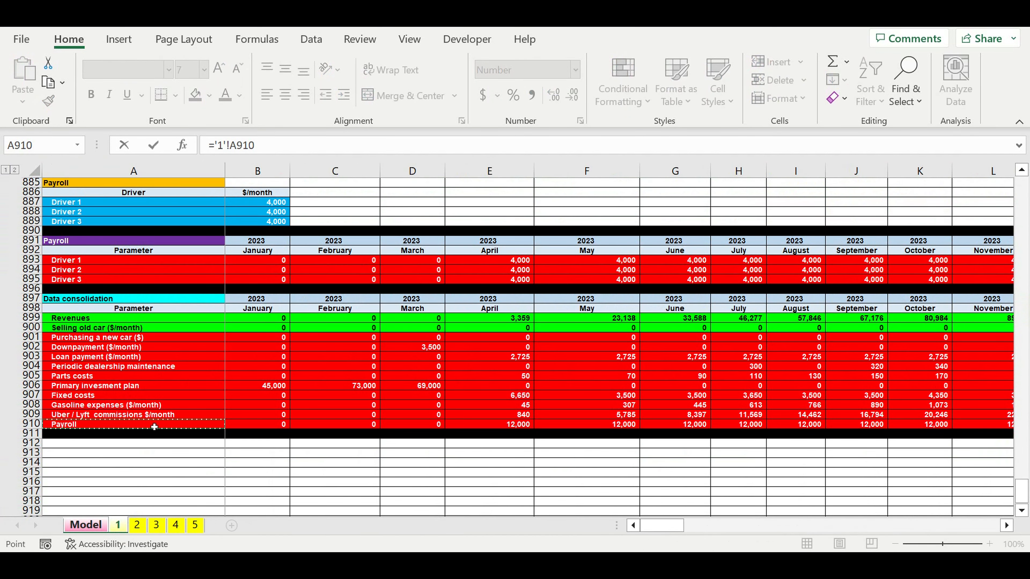
pyautogui.press('Return')
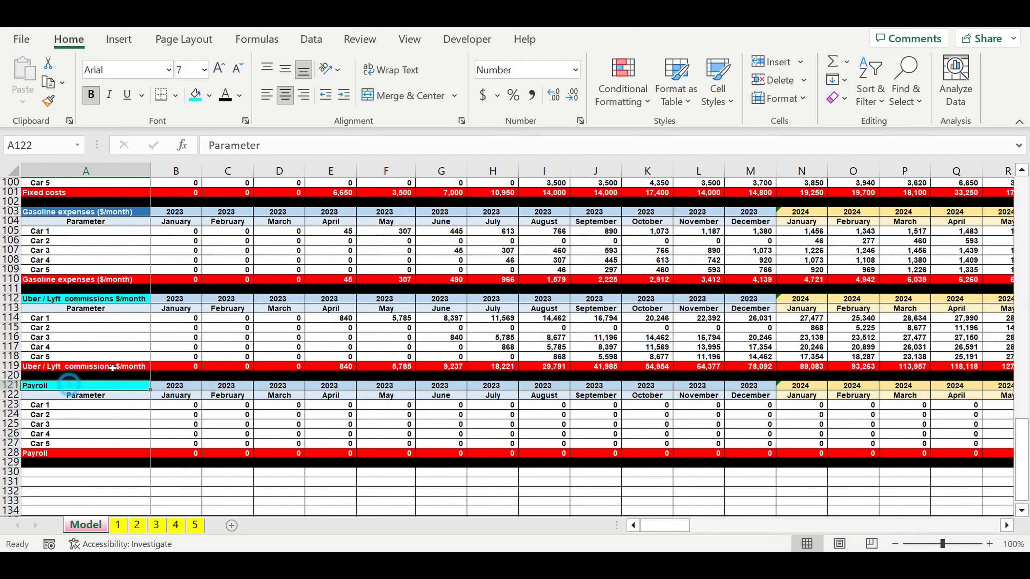
# Fill the Payroll title cell A121 with yellow.
pyautogui.click(73, 388)
pyautogui.click(209, 95)
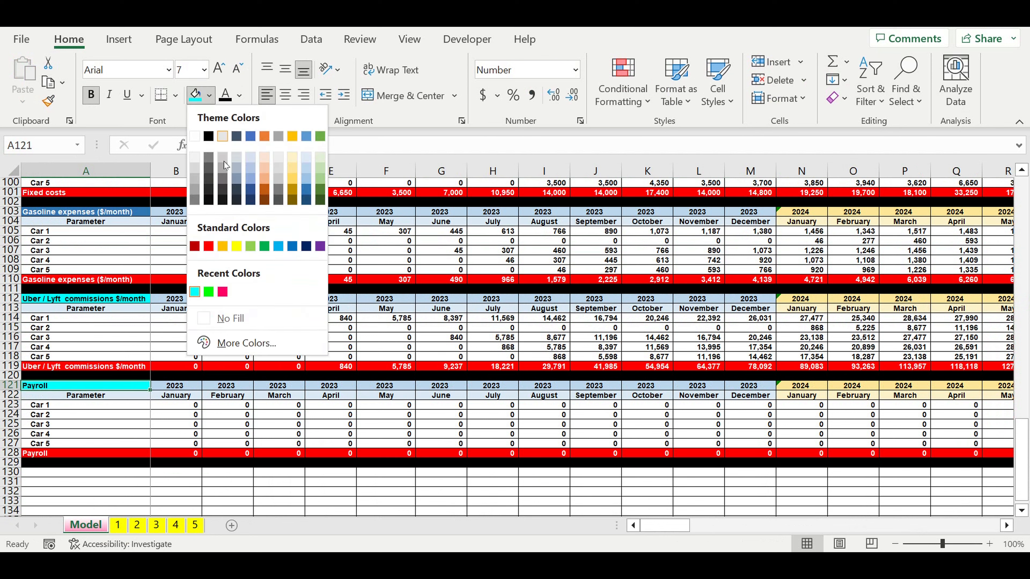
pyautogui.click(237, 247)
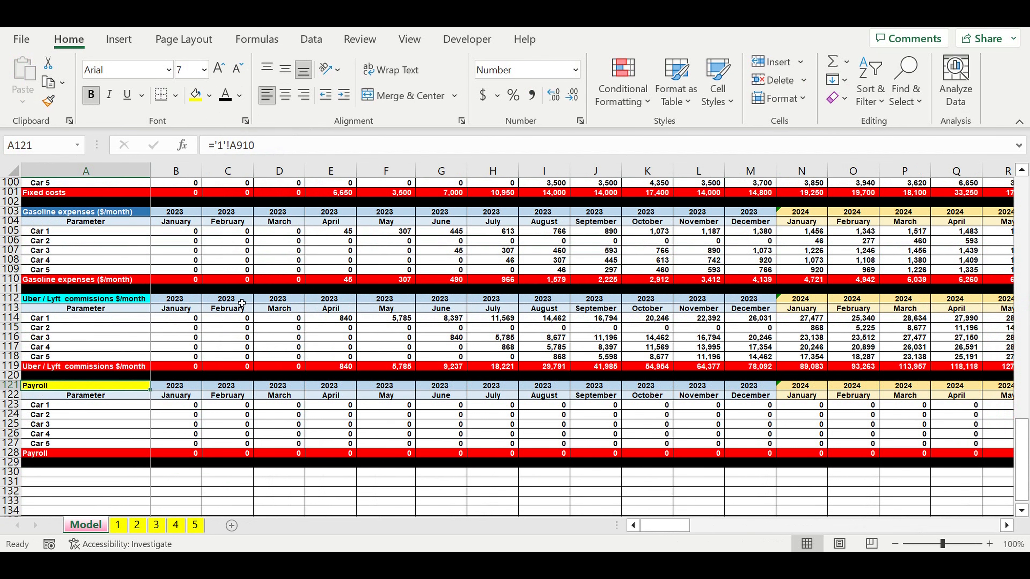
pyautogui.click(246, 437)
# Link Car 1's January payroll in B123 to its own sheet with ='1'!B910 and copy the formula text.
pyautogui.click(171, 405)
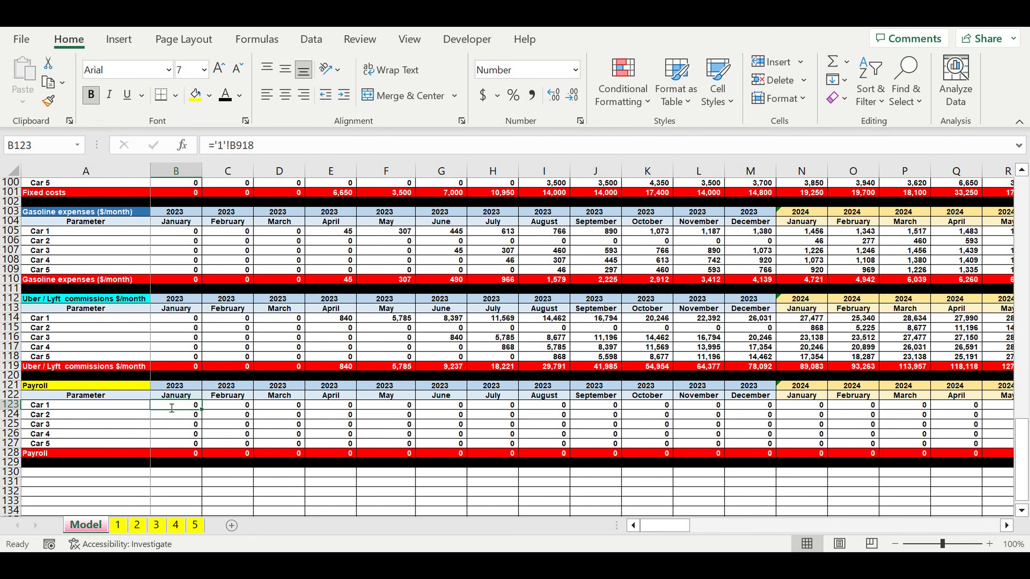
pyautogui.write('=')
pyautogui.click(117, 525)
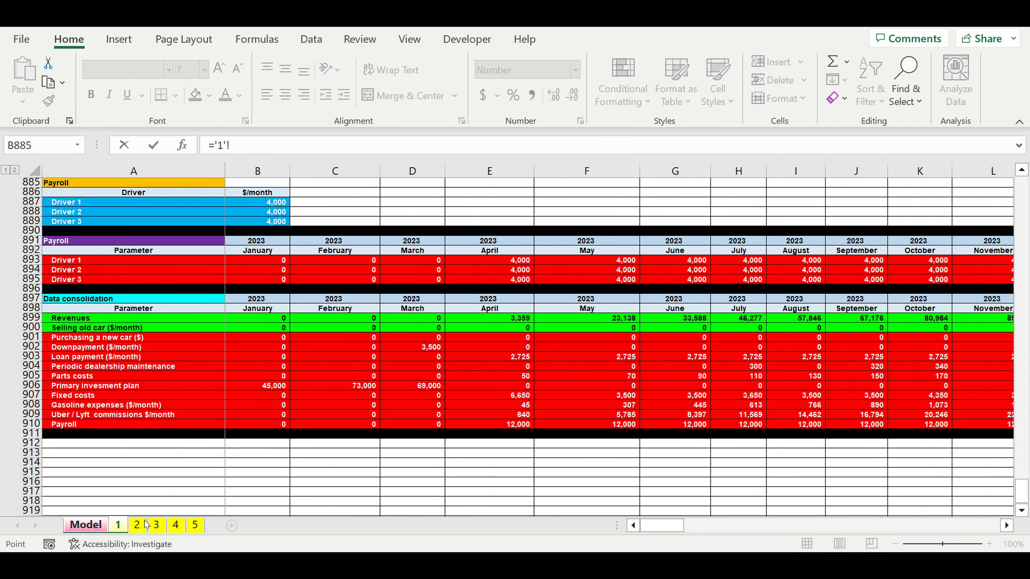
pyautogui.click(258, 426)
pyautogui.moveTo(268, 145); pyautogui.dragTo(205, 144)
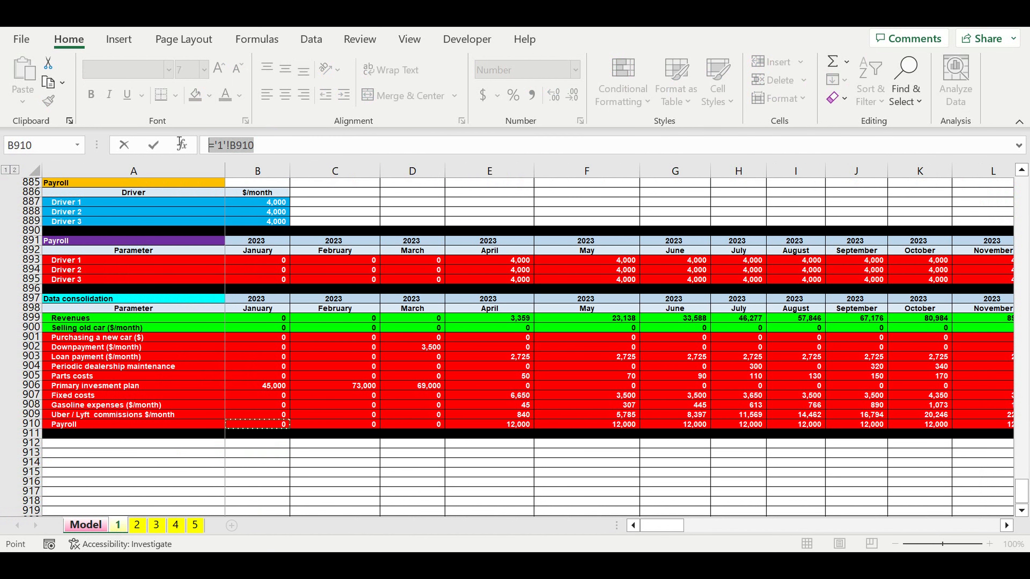
pyautogui.hotkey('ctrl', 'c')
pyautogui.press('Return')
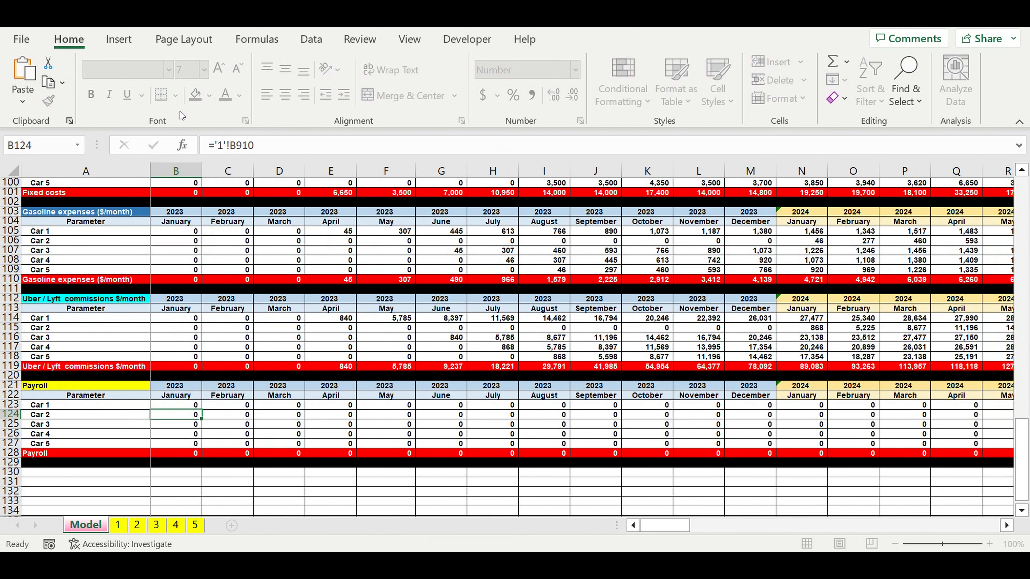
# Replace the Car 2 payroll formula in B124 with the copied link pointed at sheet 2, ='2'!B910.
pyautogui.moveTo(281, 146); pyautogui.dragTo(177, 145)
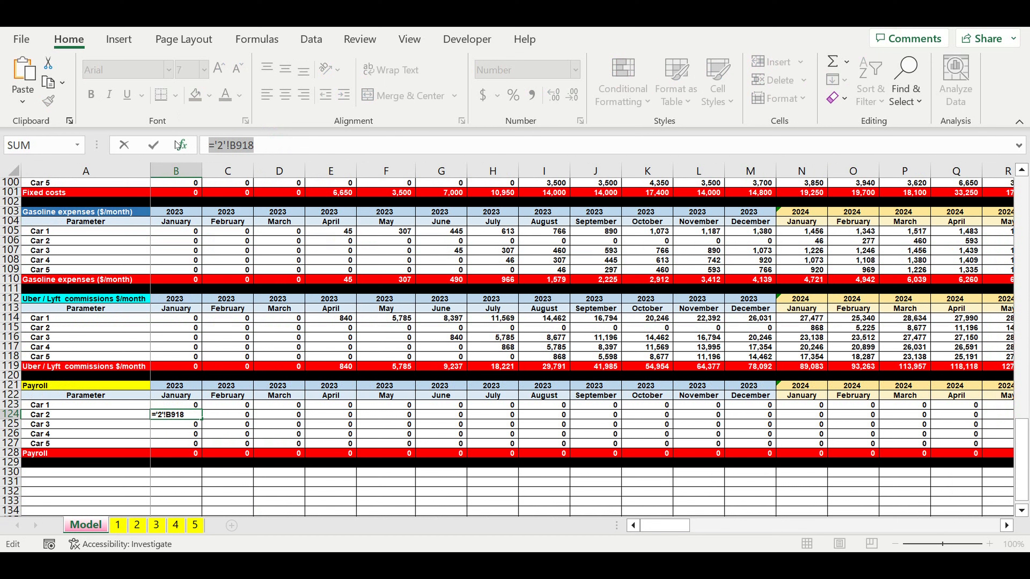
pyautogui.hotkey('ctrl', 'v')
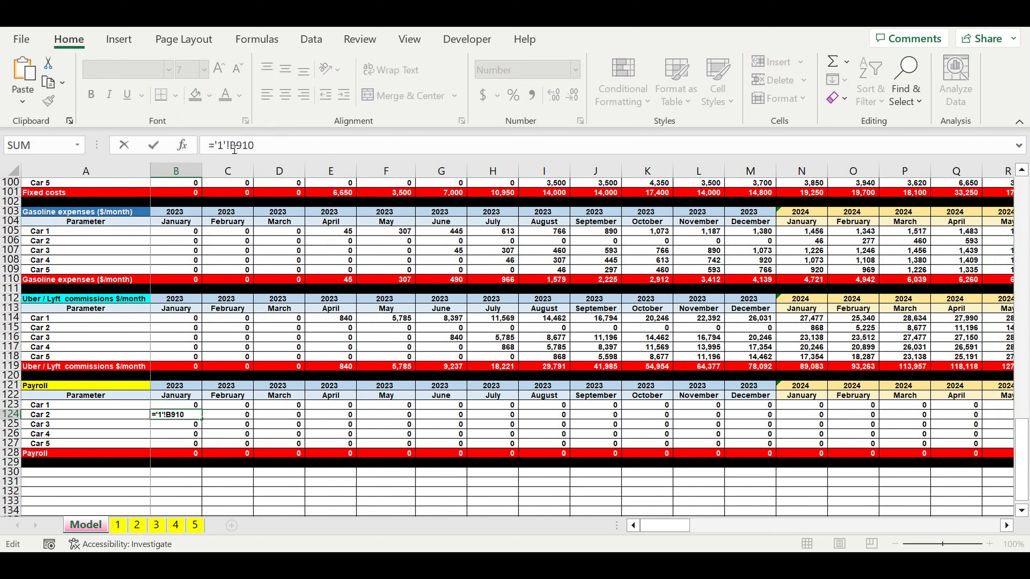
pyautogui.press('BackSpace')
pyautogui.write('2')
pyautogui.press('Return')
# Replace the Car 3 payroll formula in B125 with the copied link pointed at sheet 3, ='3'!B910.
pyautogui.moveTo(271, 152); pyautogui.dragTo(193, 149)
pyautogui.hotkey('ctrl', 'v')
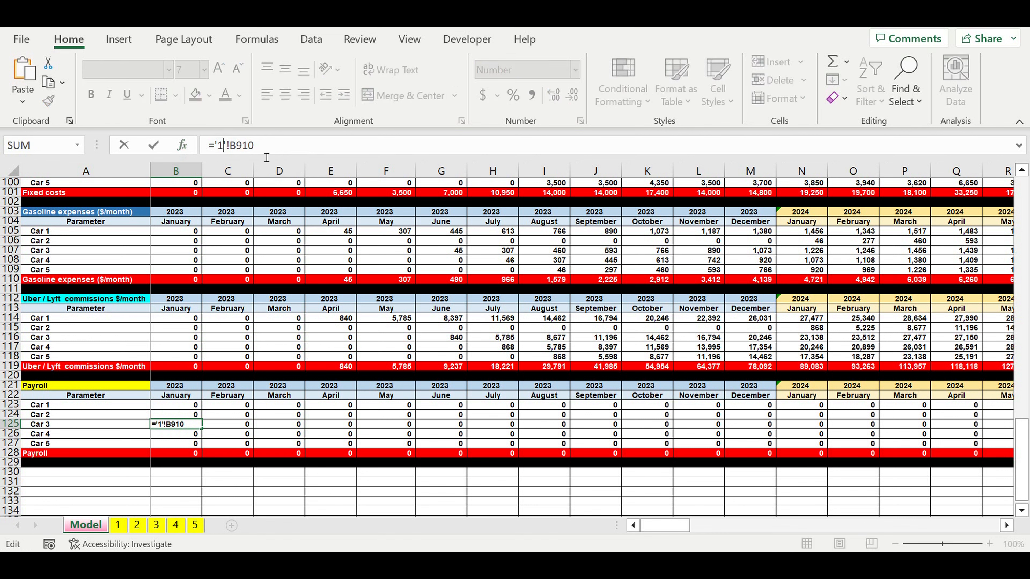
pyautogui.press('BackSpace')
pyautogui.write('3')
pyautogui.press('Return')
# Replace the Car 4 payroll formula in B126 with the copied link pointed at sheet 4, ='4'!B910.
pyautogui.moveTo(259, 149); pyautogui.dragTo(171, 149)
pyautogui.hotkey('ctrl', 'v')
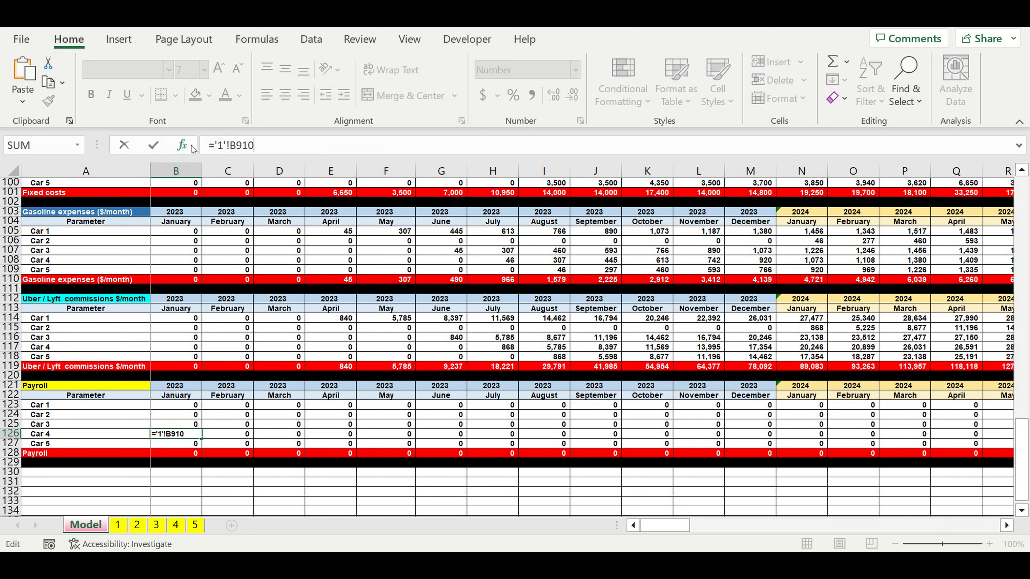
pyautogui.press('BackSpace')
pyautogui.write('4')
pyautogui.press('Return')
# Replace the Car 5 payroll formula in B127 with the copied link pointed at sheet 5, ='5'!B910.
pyautogui.moveTo(271, 150); pyautogui.dragTo(174, 142)
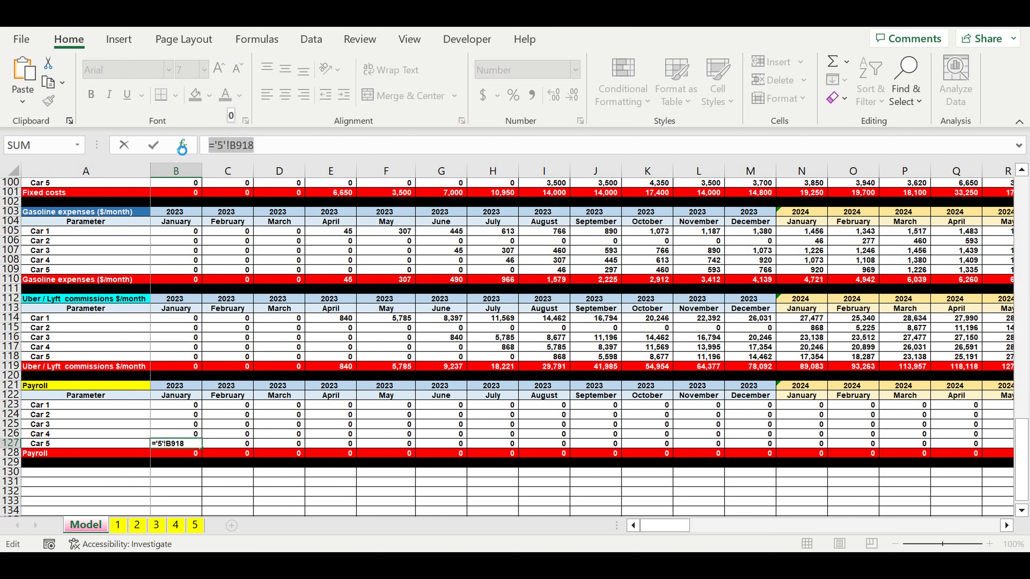
pyautogui.hotkey('ctrl', 'v')
pyautogui.click(224, 142)
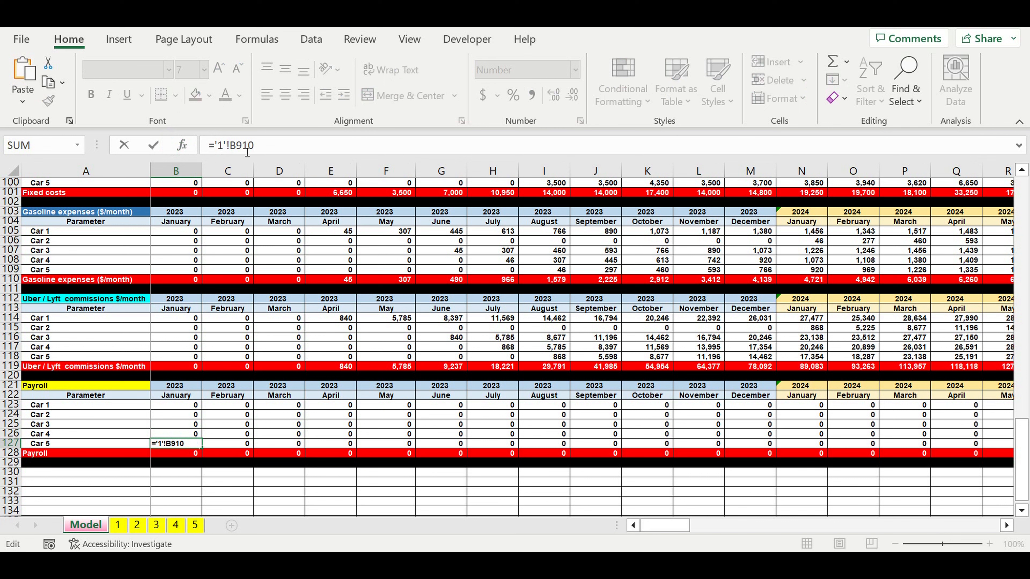
pyautogui.press('BackSpace')
pyautogui.write('5')
pyautogui.press('Return')
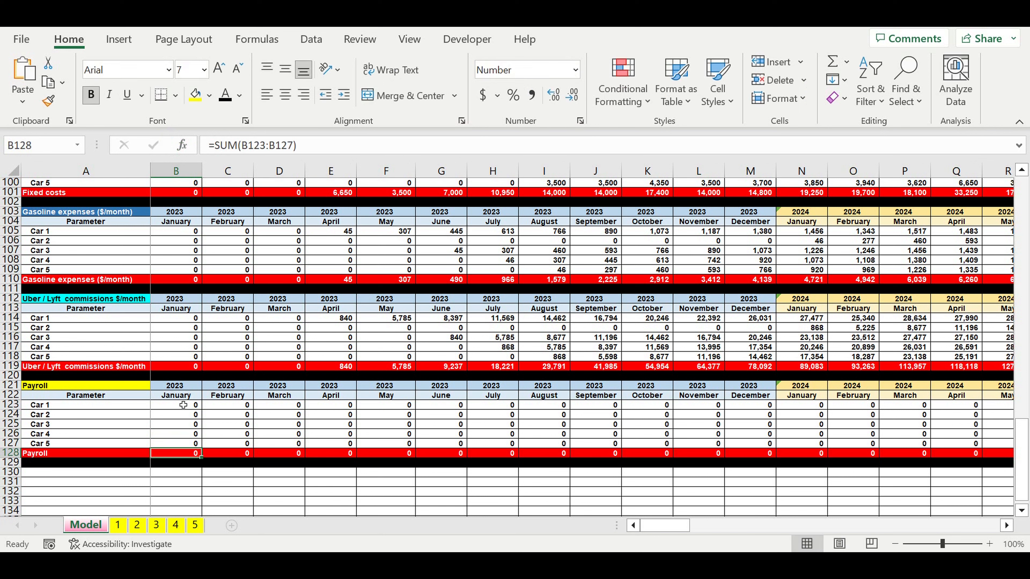
# Fill the five payroll links in B123:B127 across to December 2032 in column DQ and review the consolidated blocks.
pyautogui.moveTo(182, 407); pyautogui.dragTo(851, 336)
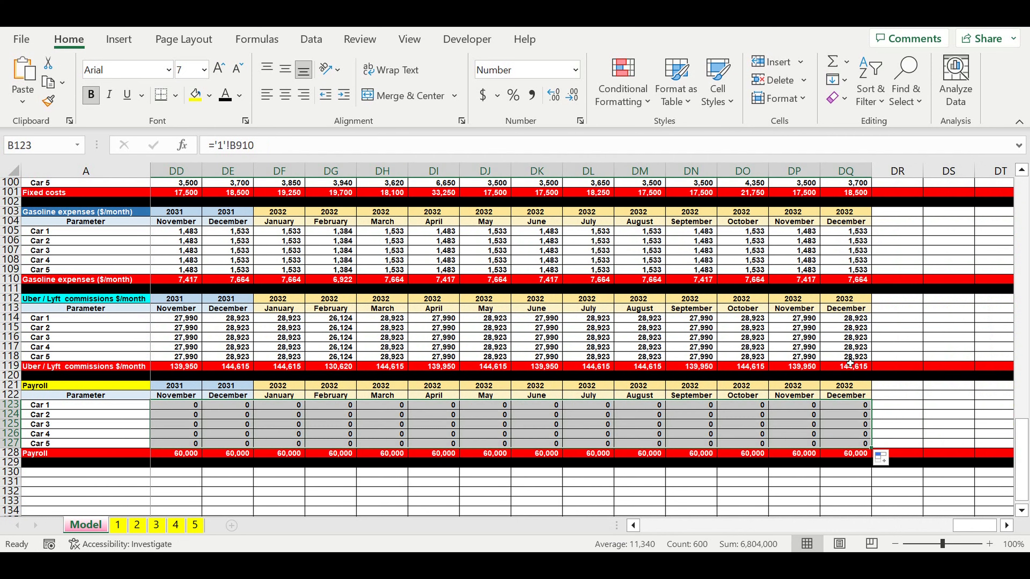
pyautogui.click(691, 424)
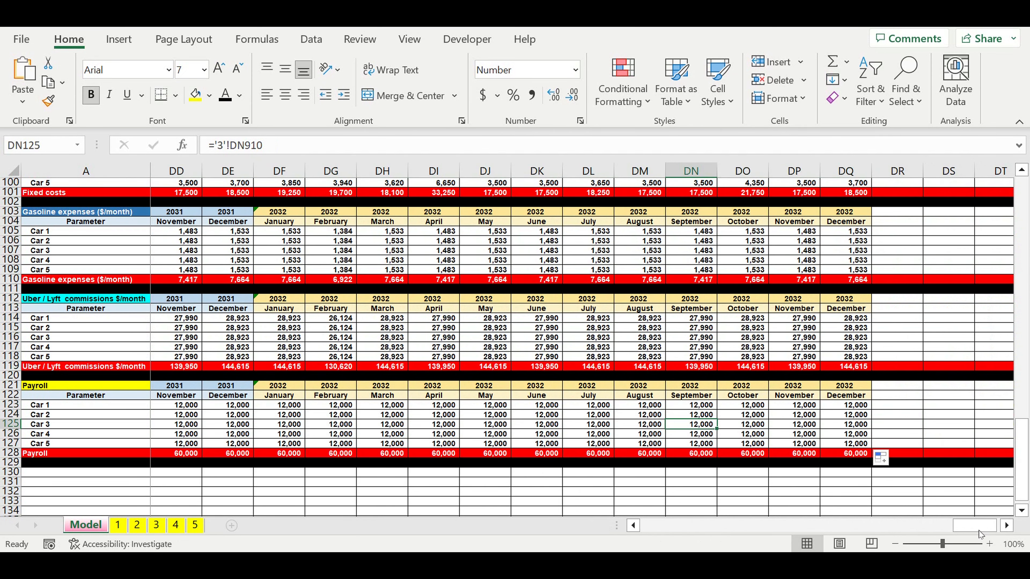
pyautogui.moveTo(939, 531); pyautogui.dragTo(405, 538)
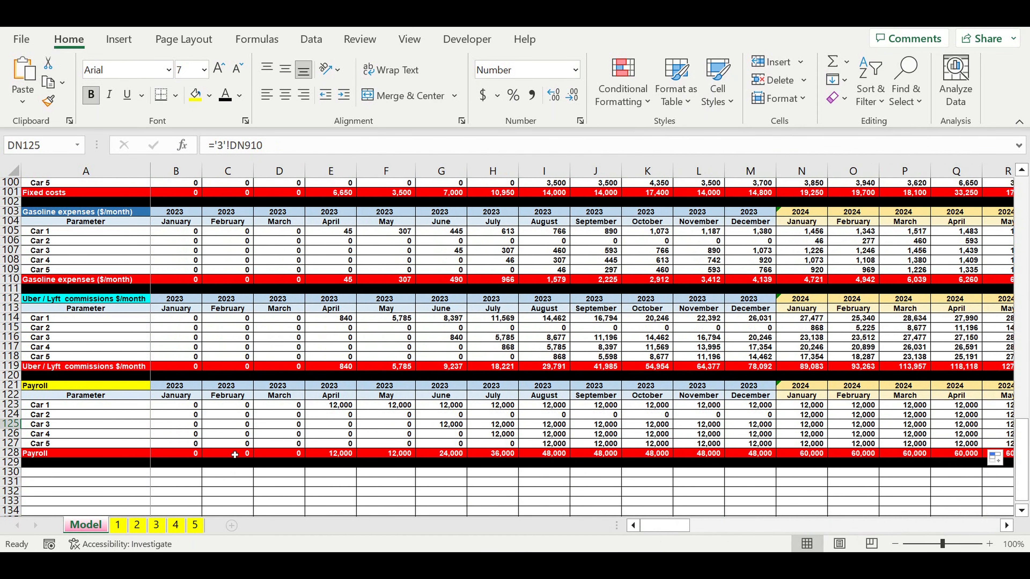
pyautogui.scroll(16, 234, 455)
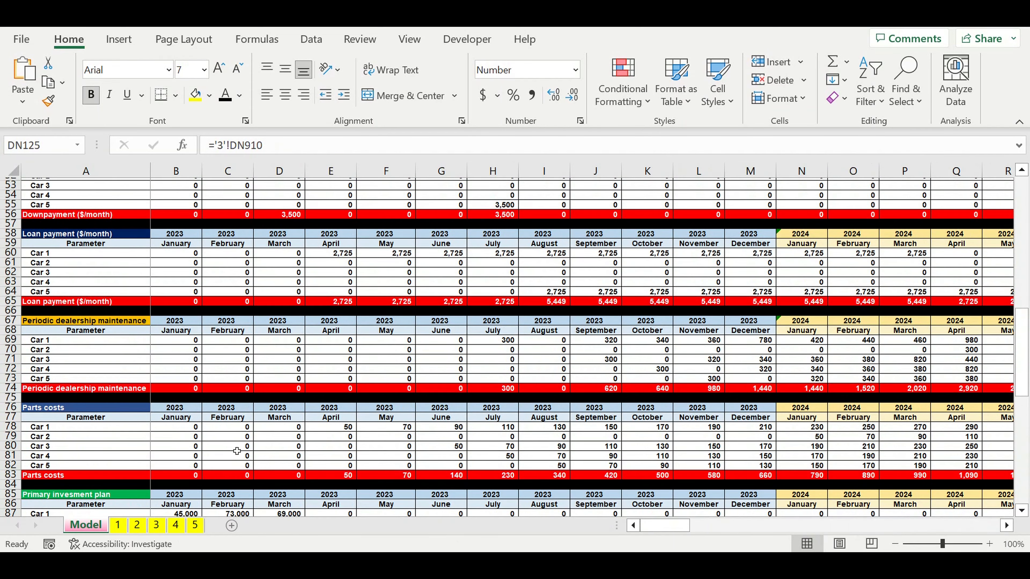
pyautogui.scroll(12, 236, 450)
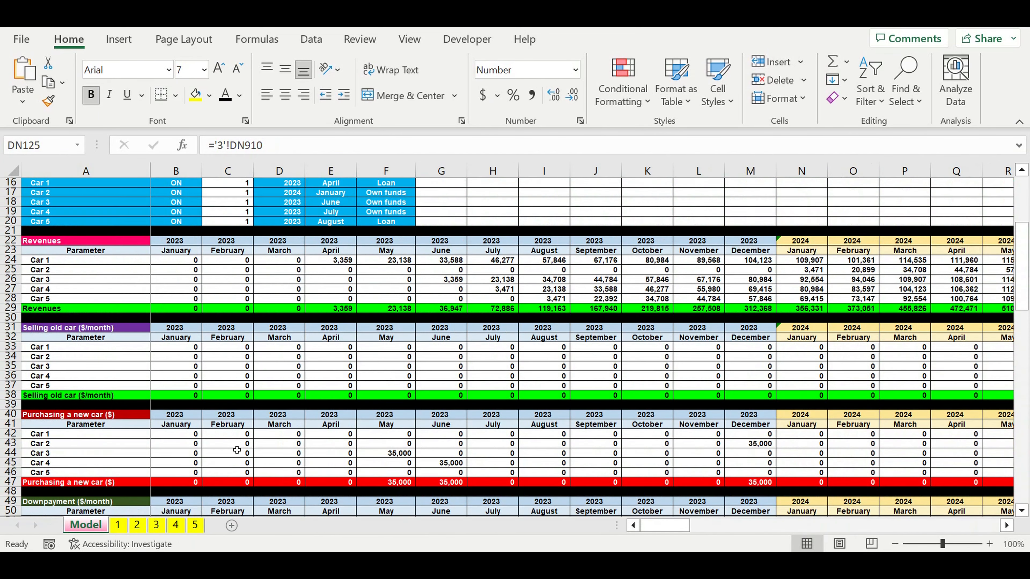
# Group rows 23 to 28 of the Revenues block, covering the parameter header and the five car rows.
pyautogui.moveTo(10, 250); pyautogui.dragTo(9, 309)
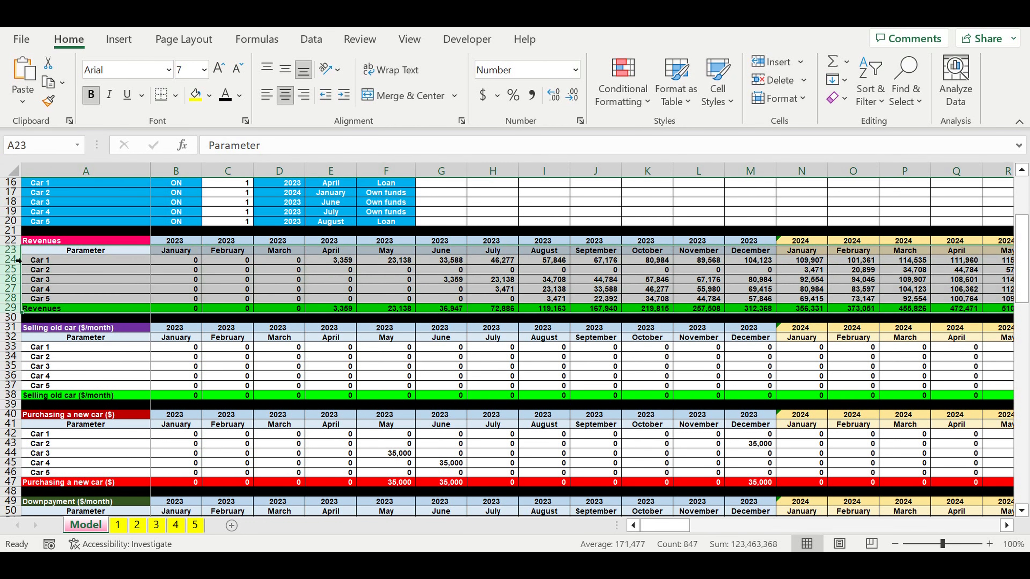
pyautogui.moveTo(10, 251); pyautogui.dragTo(11, 299)
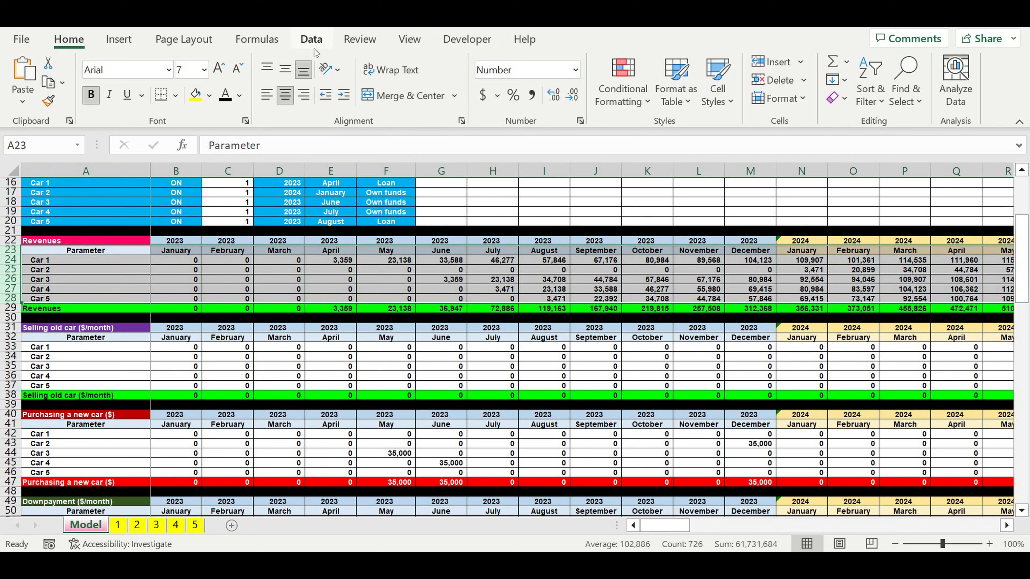
pyautogui.click(319, 40)
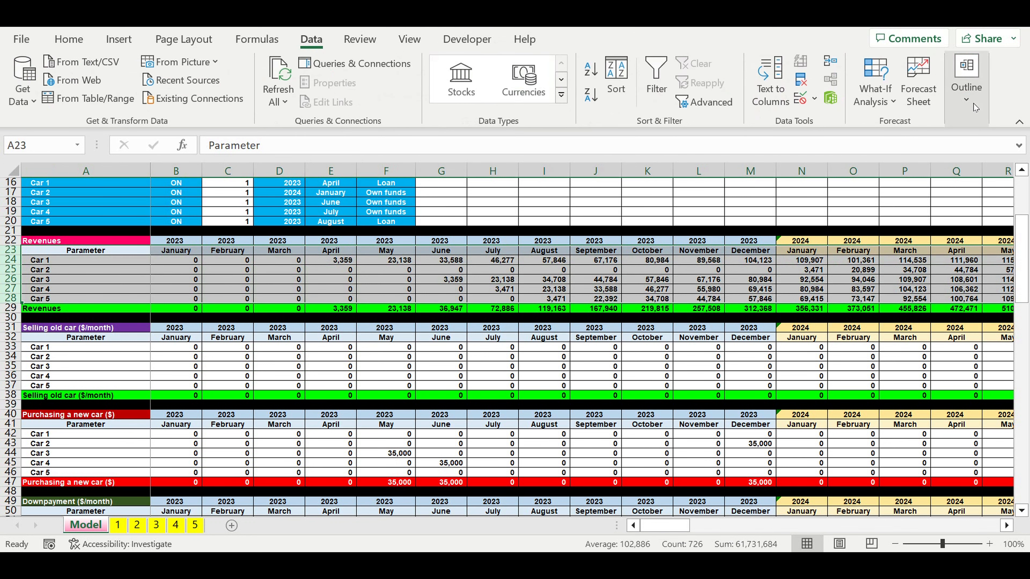
pyautogui.click(966, 79)
pyautogui.click(850, 173)
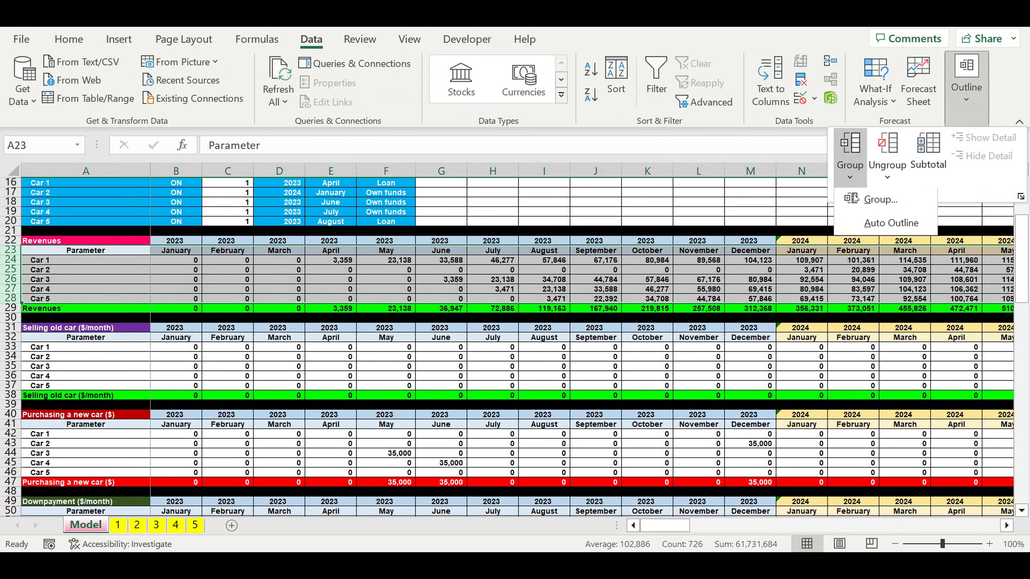
pyautogui.click(859, 201)
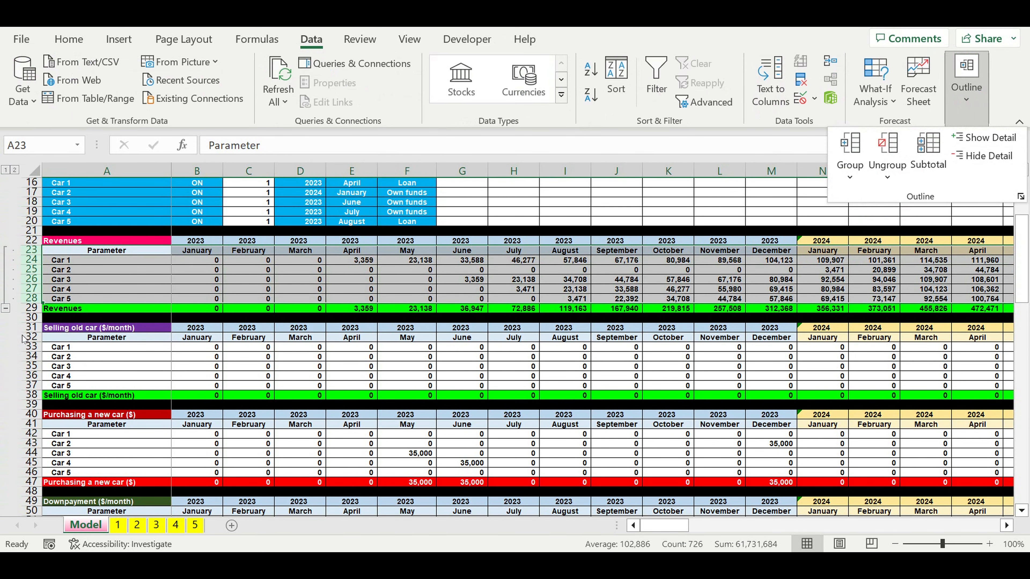
# Group rows 32 to 37 of the Selling old car block, leaving its title and total rows outside the group.
pyautogui.click(43, 345)
pyautogui.moveTo(34, 337); pyautogui.dragTo(33, 392)
pyautogui.click(966, 79)
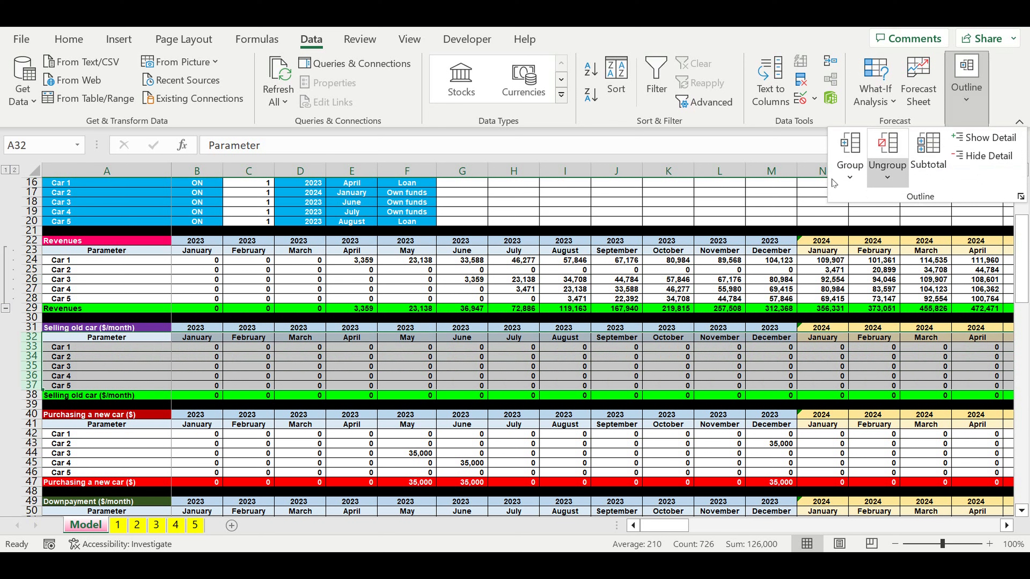
pyautogui.click(851, 178)
pyautogui.click(871, 202)
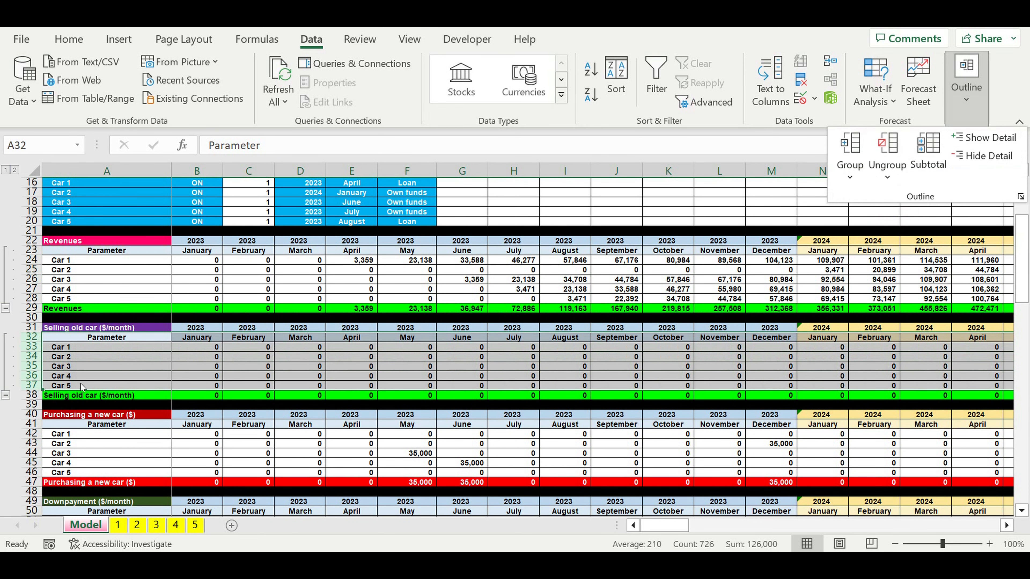
# Group rows 41 to 46 of the Purchasing a new car block, from the parameter header to Car 5.
pyautogui.scroll(-1, 94, 377)
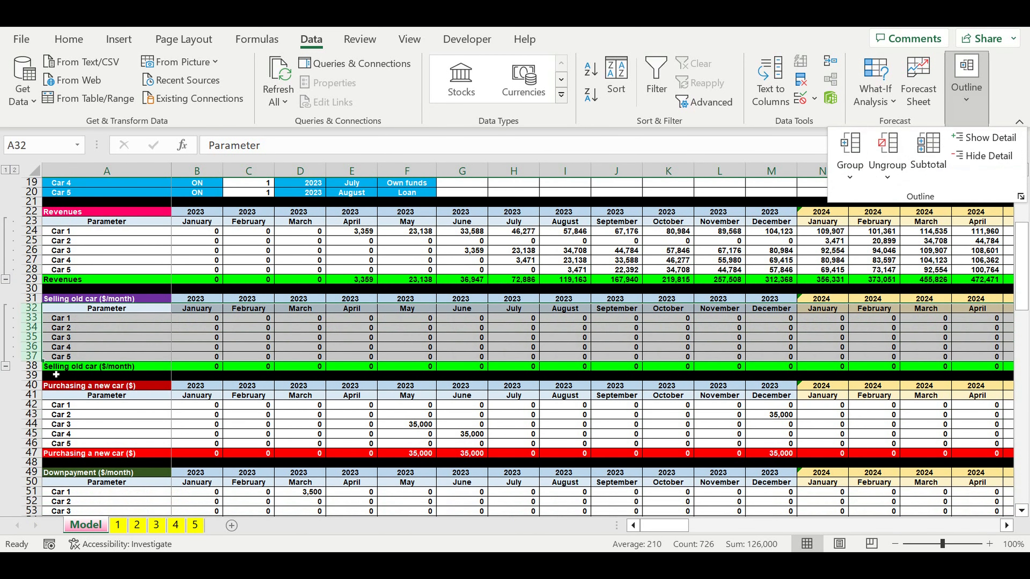
pyautogui.moveTo(30, 396); pyautogui.dragTo(30, 444)
pyautogui.click(966, 82)
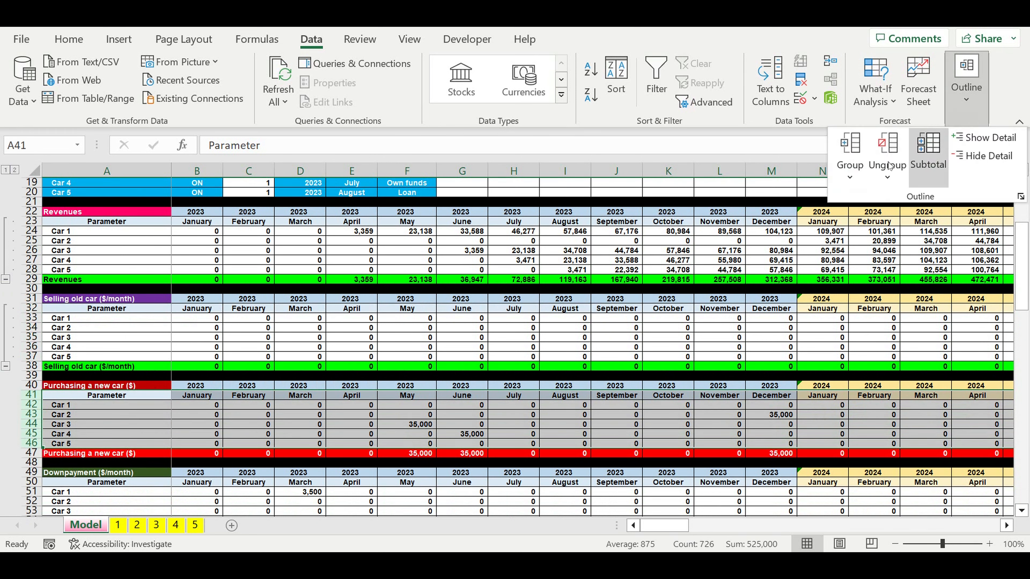
pyautogui.click(849, 178)
pyautogui.click(856, 199)
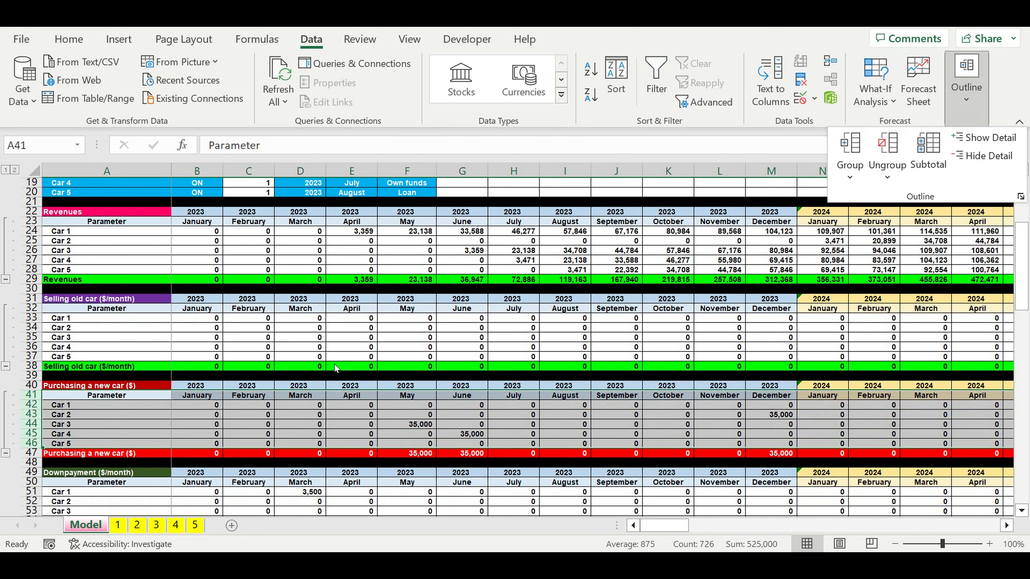
# Group rows 50 to 55 of the Downpayment block, from the parameter header to Car 5.
pyautogui.scroll(-7, 208, 421)
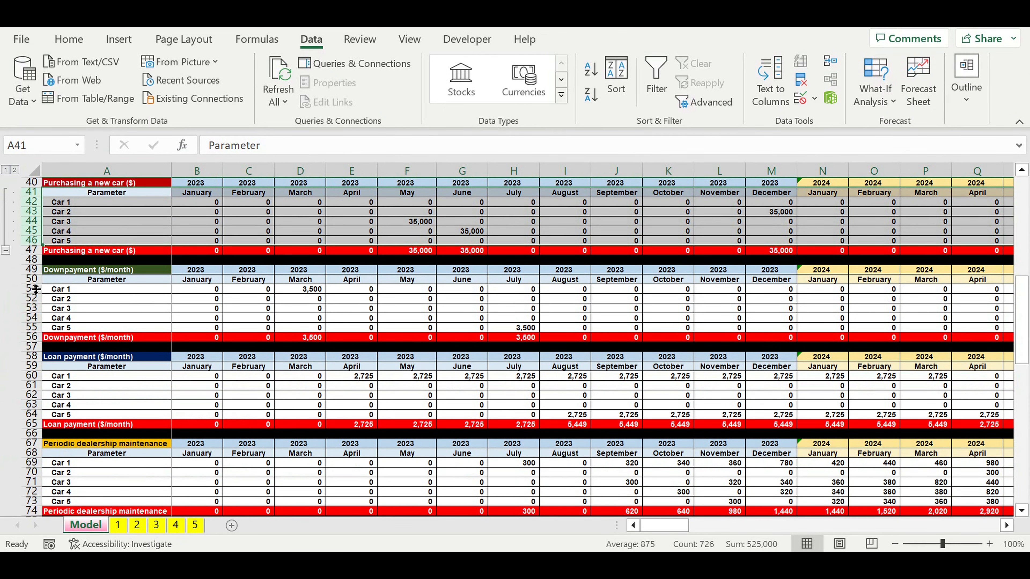
pyautogui.moveTo(32, 279); pyautogui.dragTo(33, 326)
pyautogui.click(966, 79)
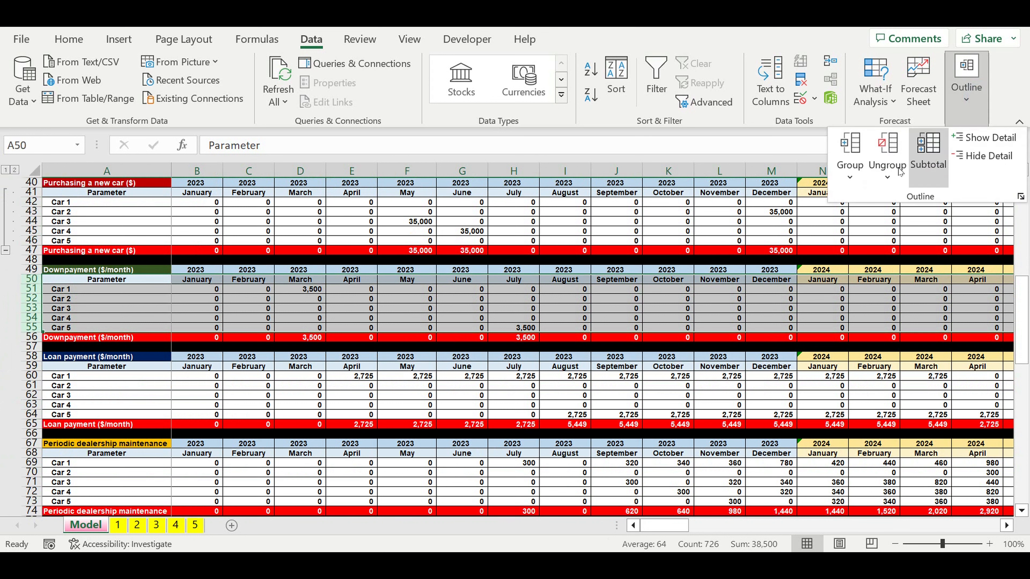
pyautogui.click(849, 178)
pyautogui.click(871, 206)
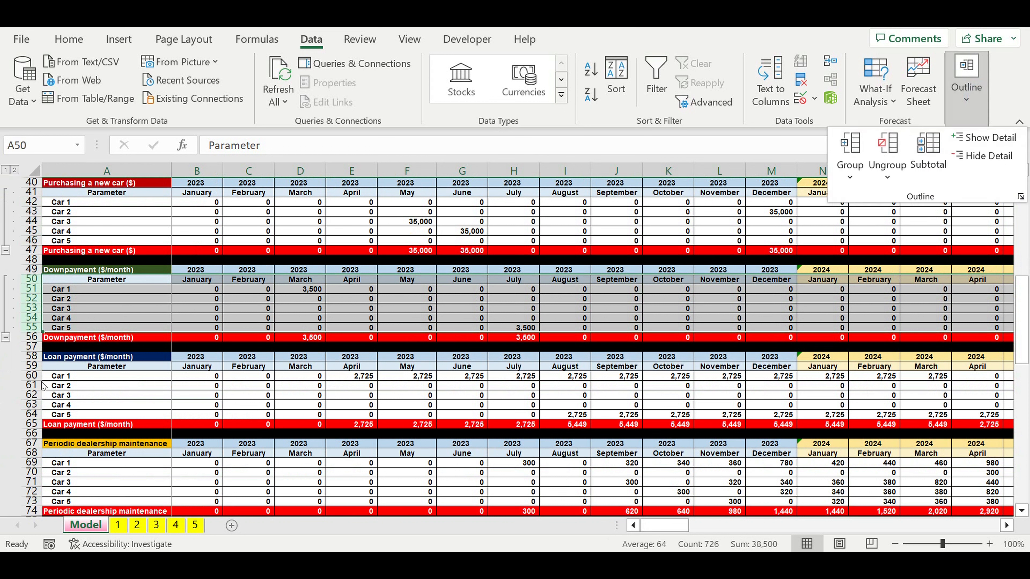
# Group rows 59 to 64 of the Loan payment block, from the parameter header to Car 5.
pyautogui.click(31, 367)
pyautogui.moveTo(32, 366); pyautogui.dragTo(35, 420)
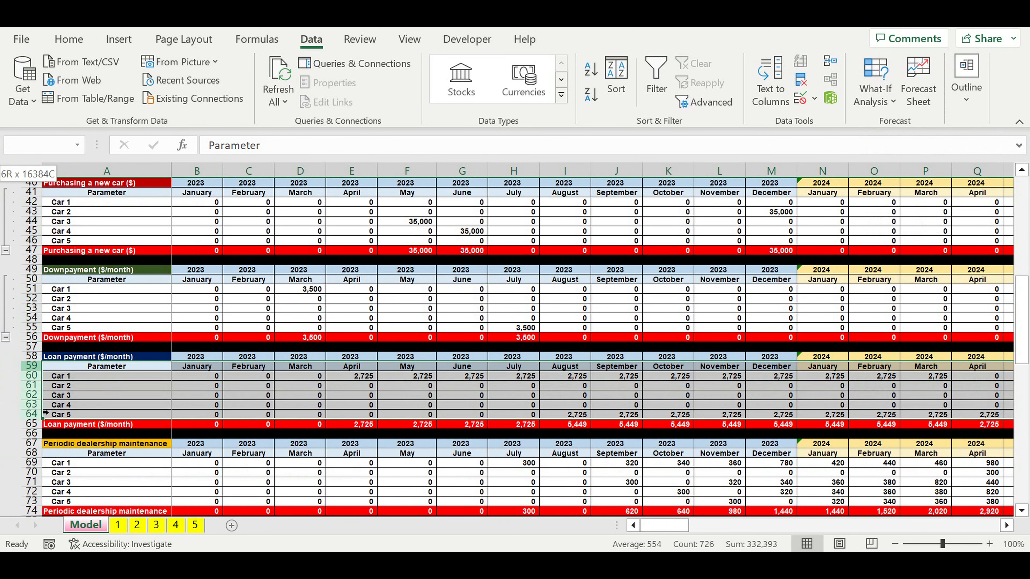
pyautogui.click(962, 100)
pyautogui.click(849, 178)
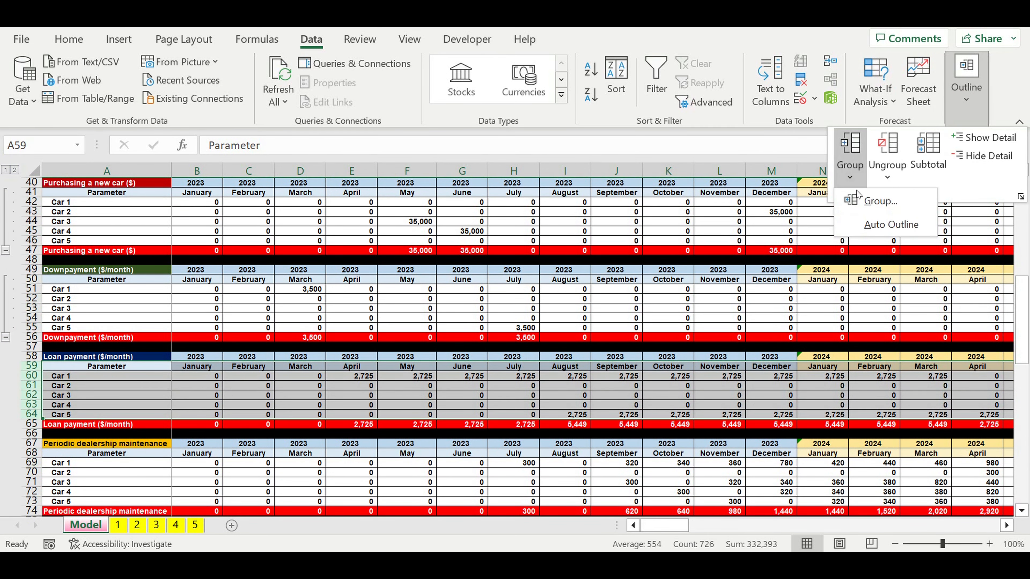
pyautogui.click(870, 205)
# Group rows 68 to 73 of the Periodic dealership maintenance block, from the parameter header to Car 5.
pyautogui.click(36, 456)
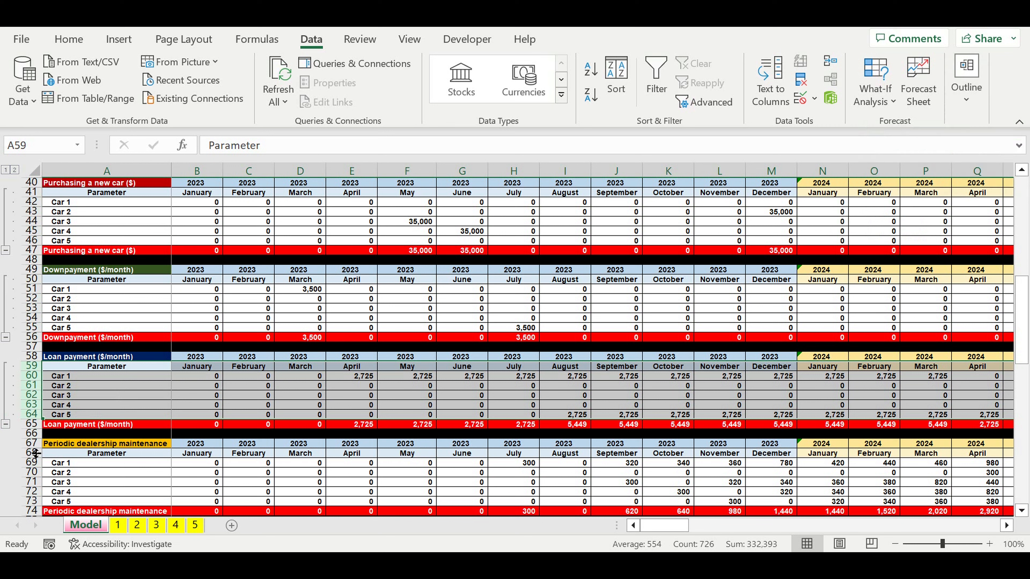
pyautogui.moveTo(36, 455); pyautogui.dragTo(30, 503)
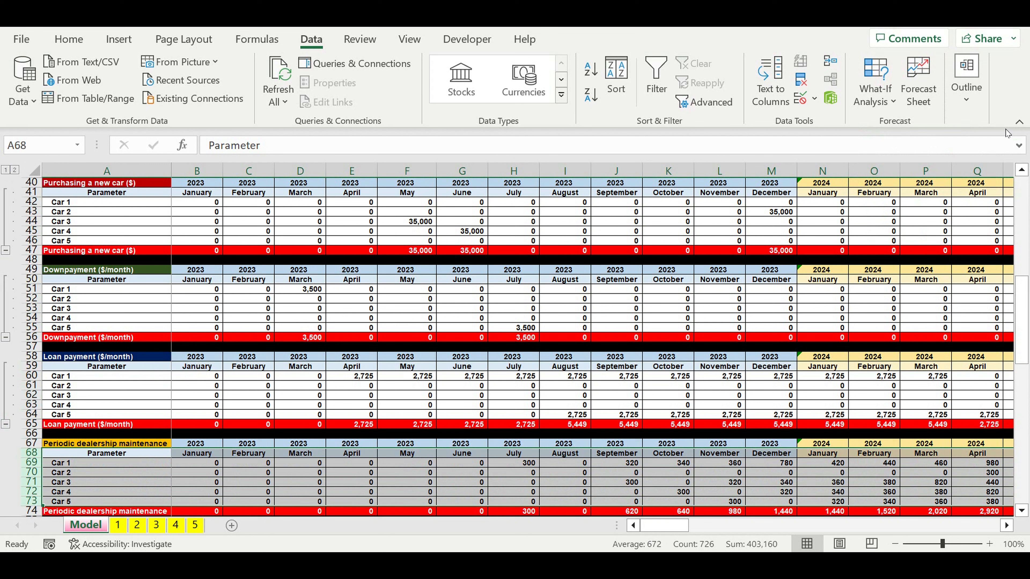
pyautogui.click(964, 101)
pyautogui.click(850, 179)
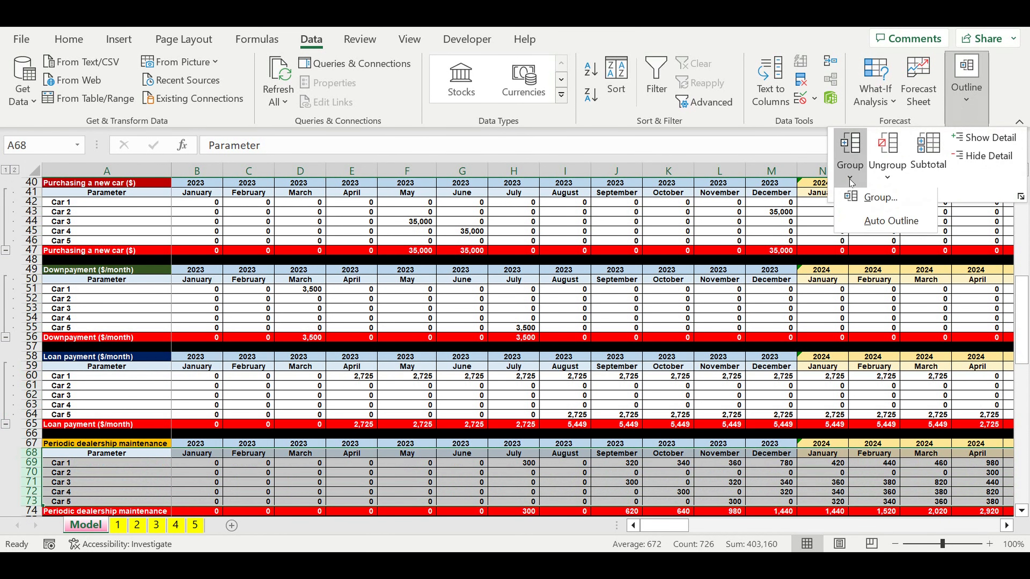
pyautogui.click(903, 203)
pyautogui.click(313, 345)
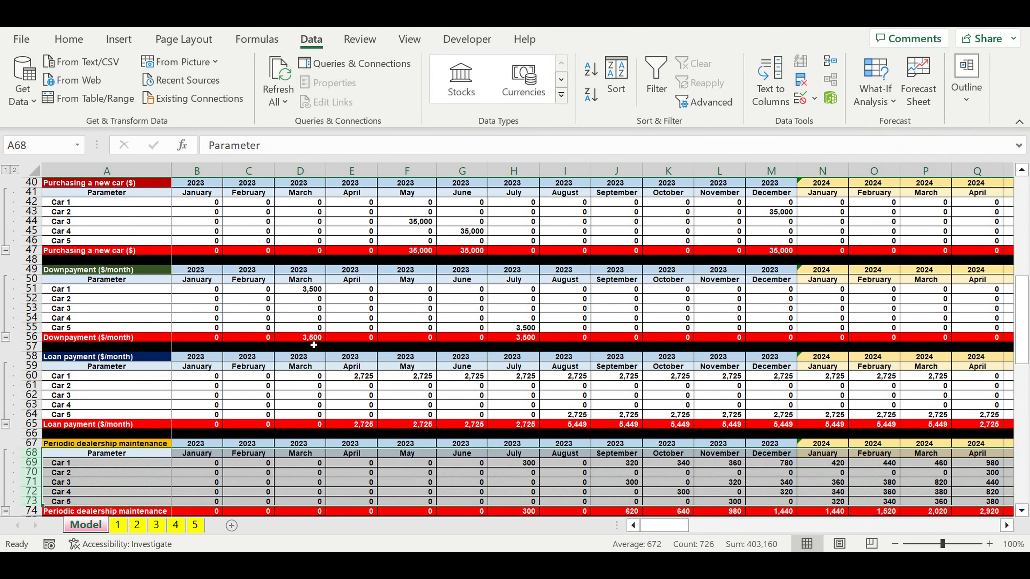
# Group rows 77 to 82 of the Parts costs block, from the parameter header to Car 5.
pyautogui.scroll(-4, 317, 347)
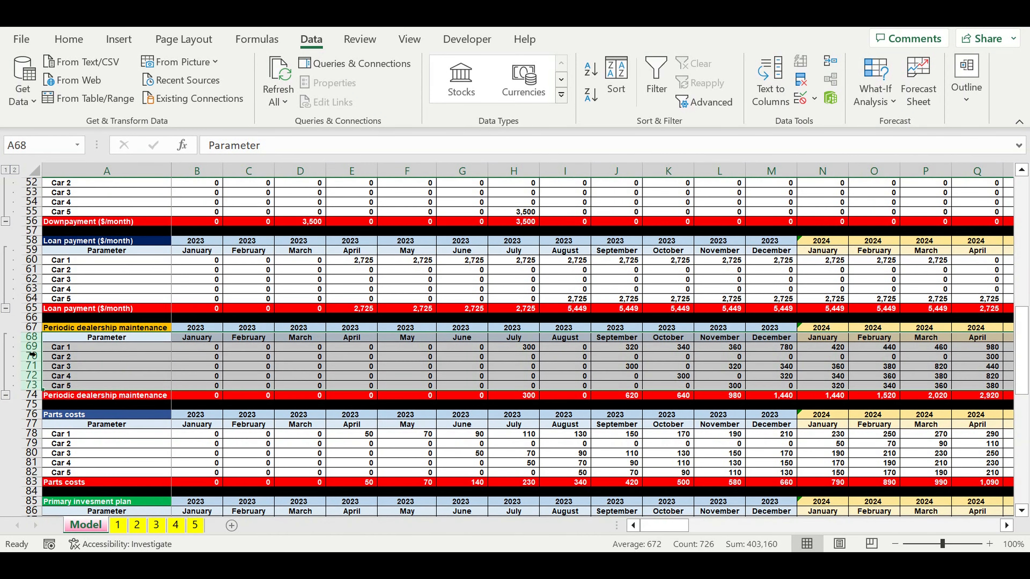
pyautogui.scroll(-3, 66, 348)
pyautogui.moveTo(29, 337); pyautogui.dragTo(16, 388)
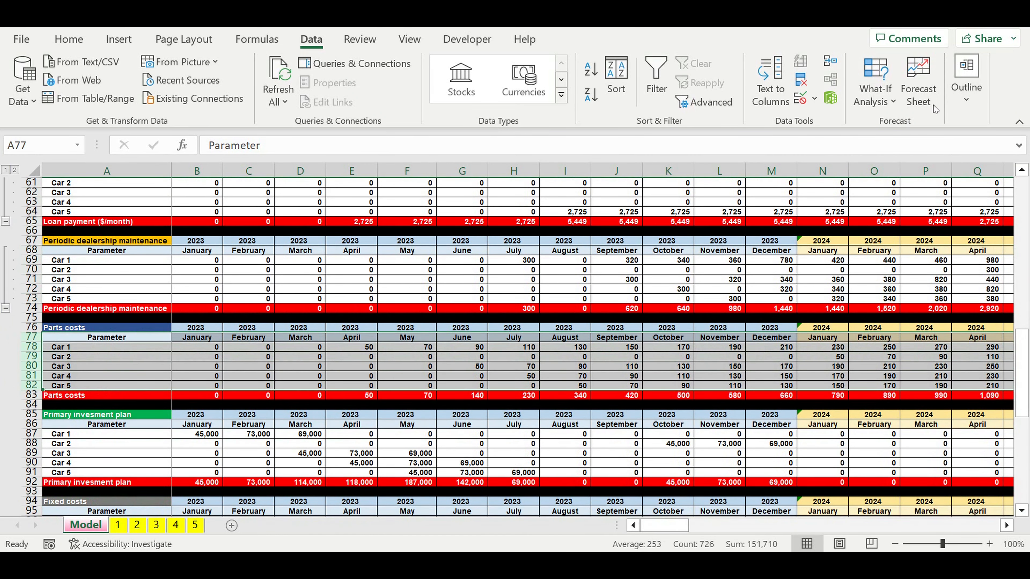
pyautogui.click(956, 107)
pyautogui.click(849, 177)
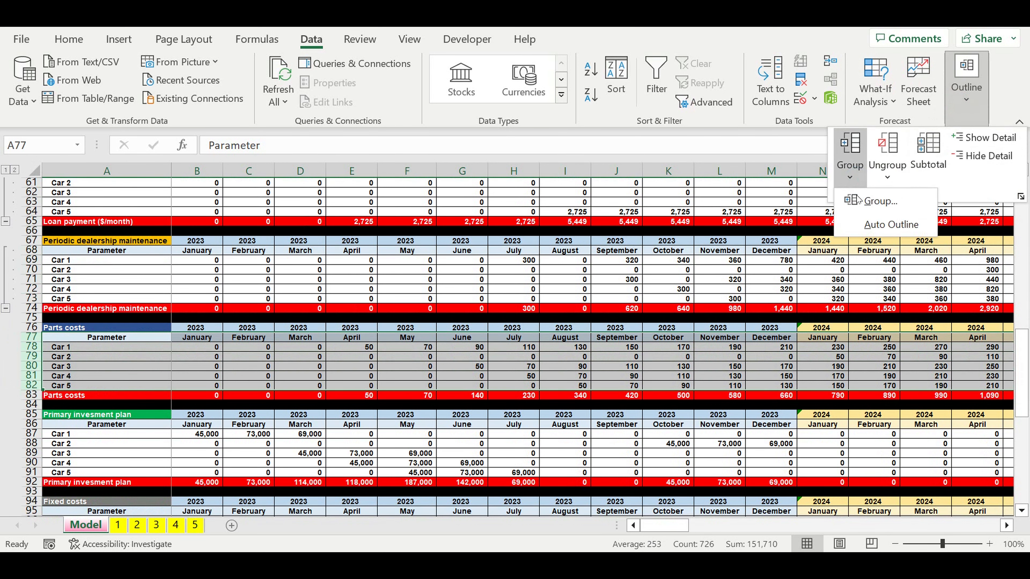
pyautogui.click(871, 202)
# Group rows 86 to 91 of the primary investment plan block, from the parameter header to Car 5.
pyautogui.click(37, 425)
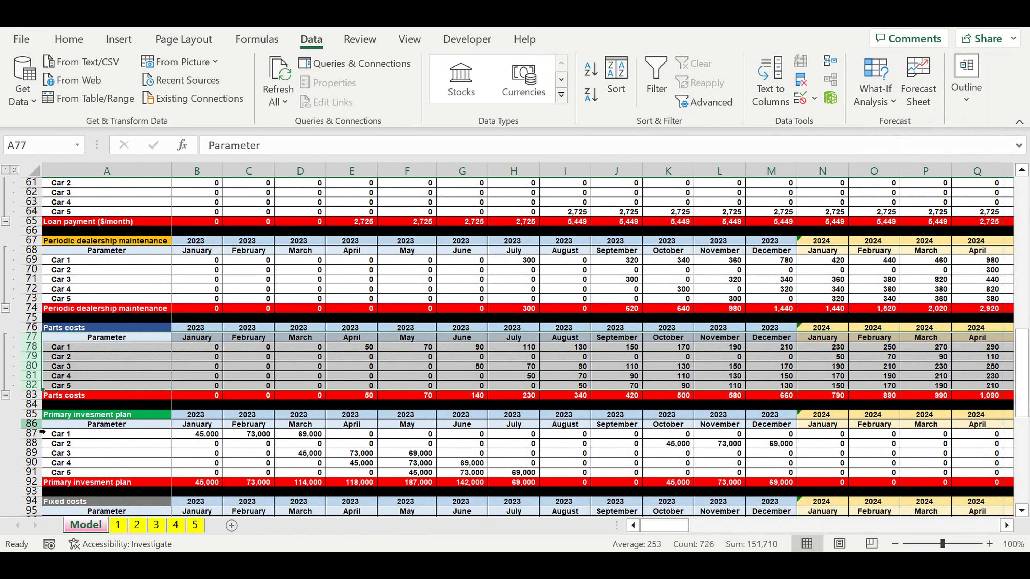
pyautogui.moveTo(37, 425); pyautogui.dragTo(37, 472)
pyautogui.click(965, 98)
pyautogui.click(850, 177)
pyautogui.click(860, 200)
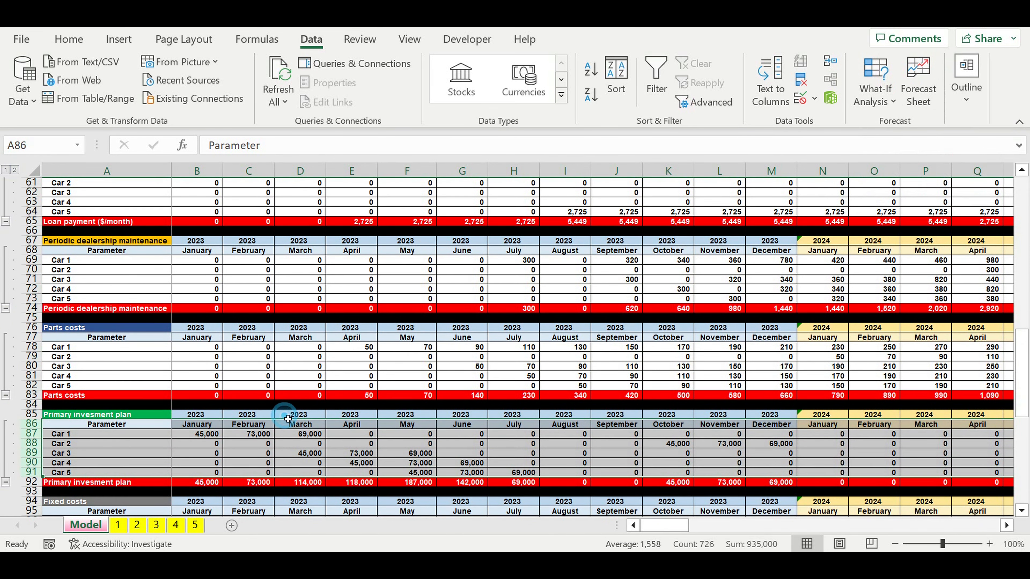
# Group rows 95 to 100 of the Fixed costs block, from the parameter header to Car 5.
pyautogui.scroll(-8, 284, 401)
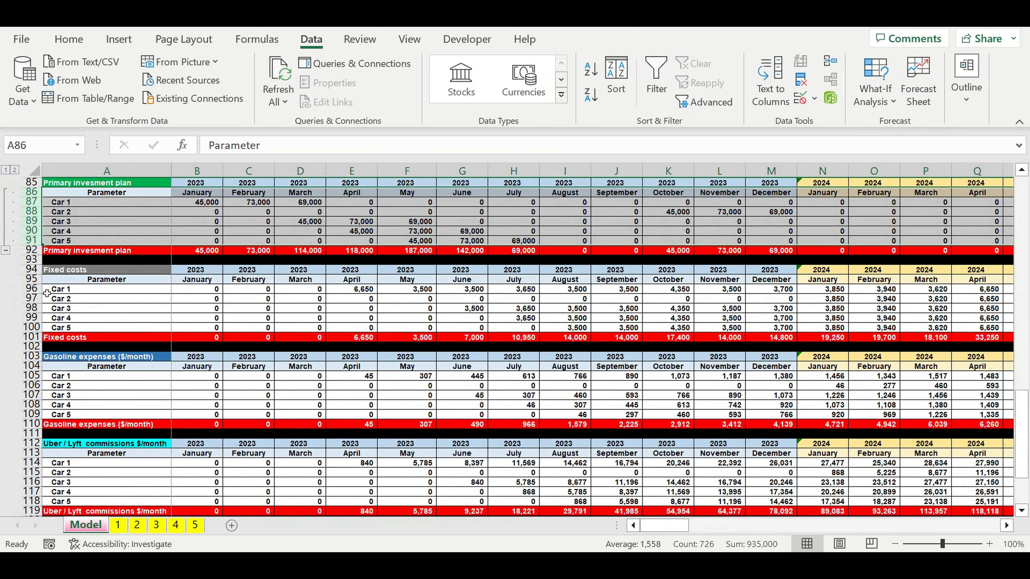
pyautogui.moveTo(31, 280); pyautogui.dragTo(29, 335)
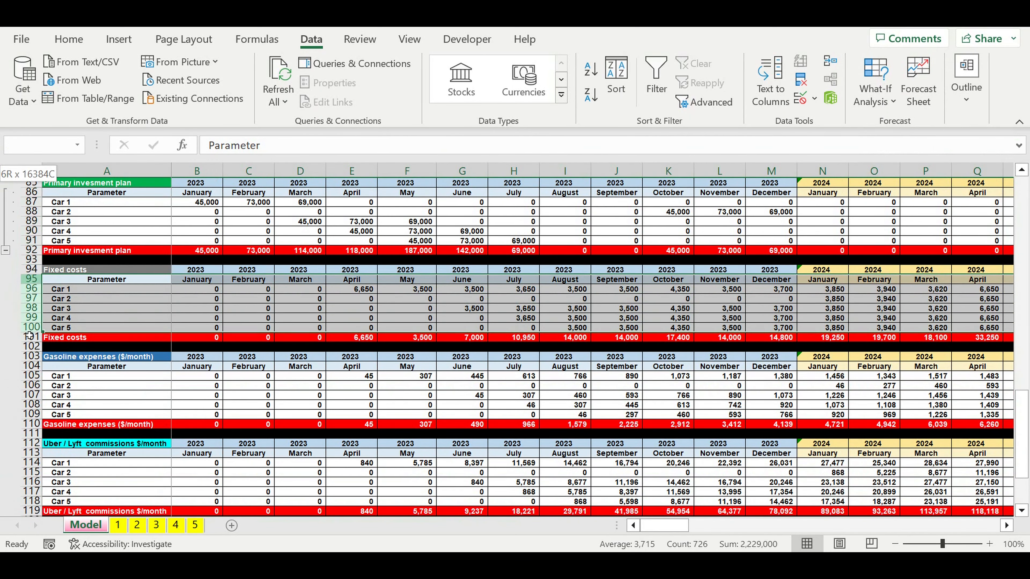
pyautogui.click(968, 96)
pyautogui.click(850, 170)
pyautogui.click(858, 206)
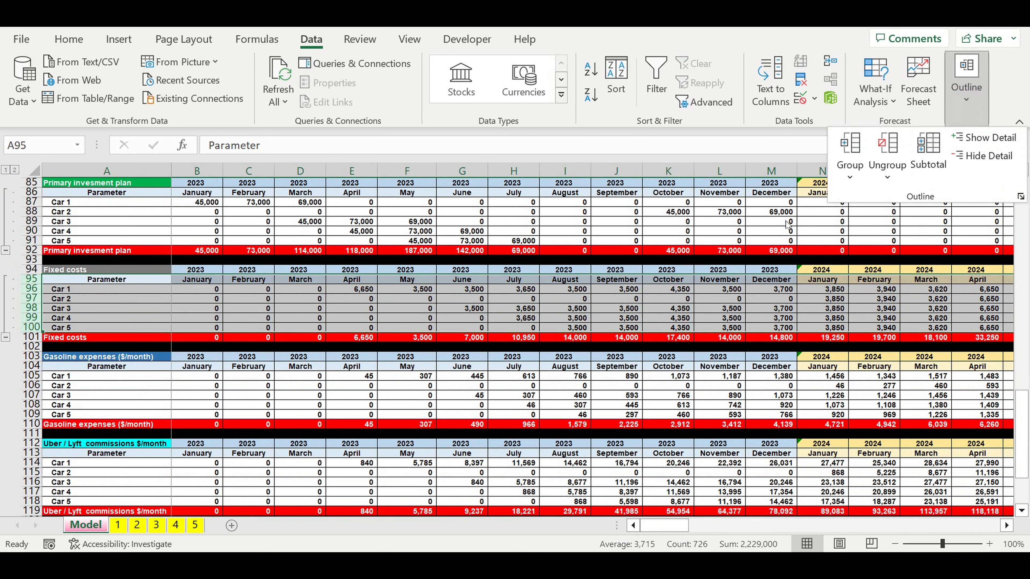
# Group rows 104 to 109 of the Gasoline expenses block, from the parameter header to Car 5.
pyautogui.click(30, 367)
pyautogui.moveTo(30, 366); pyautogui.dragTo(35, 417)
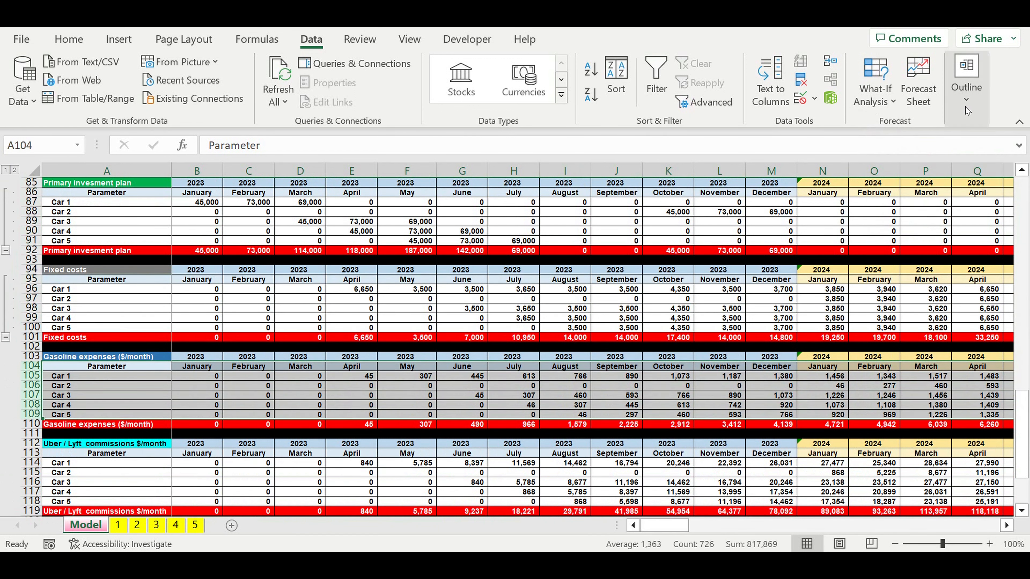
pyautogui.click(967, 90)
pyautogui.click(850, 170)
pyautogui.click(857, 207)
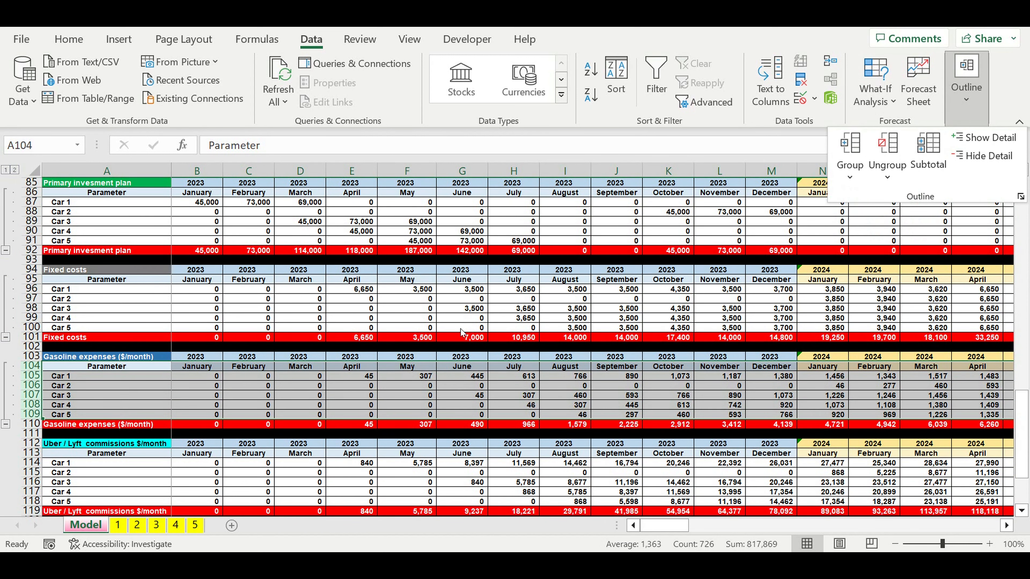
# Group rows 113 to 118 of the Uber / Lyft commissions block, from the parameter header to Car 5.
pyautogui.scroll(-4, 289, 377)
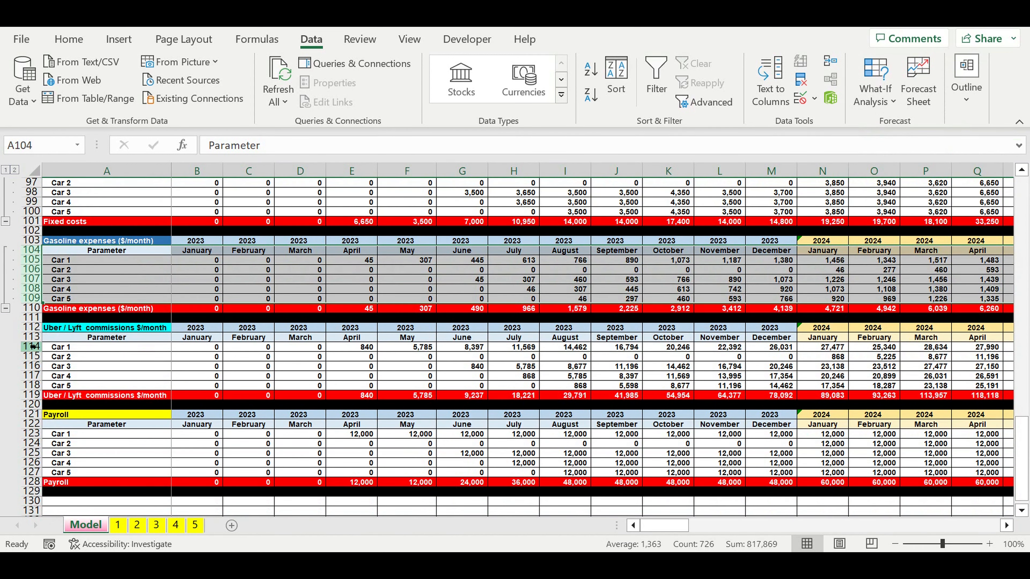
pyautogui.moveTo(36, 337); pyautogui.dragTo(35, 386)
pyautogui.click(980, 90)
pyautogui.click(850, 168)
pyautogui.click(853, 204)
pyautogui.click(292, 329)
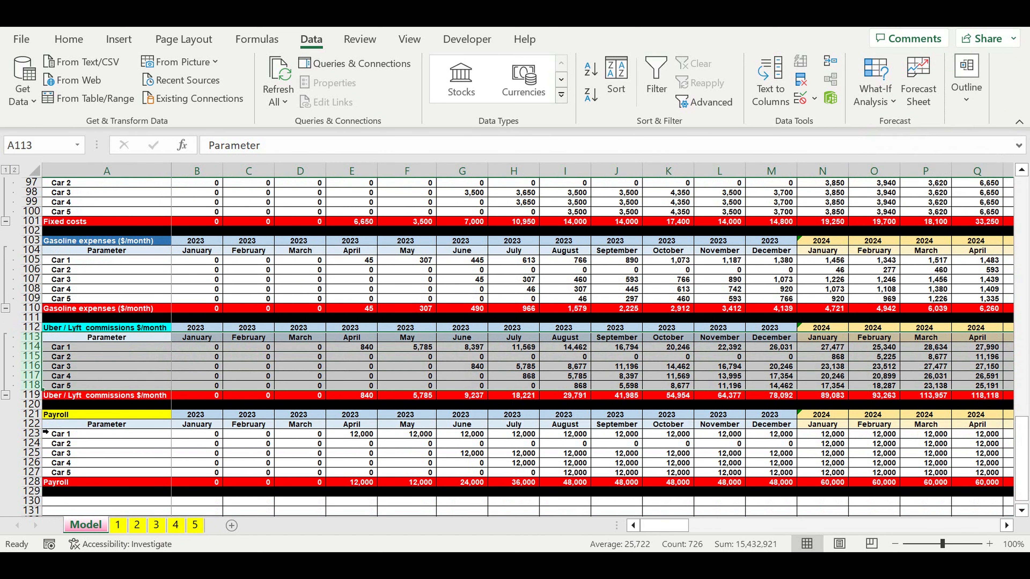
# Group rows 122 to 127 of the Payroll block, leaving the Payroll total in row 128 outside the group.
pyautogui.moveTo(35, 426); pyautogui.dragTo(36, 482)
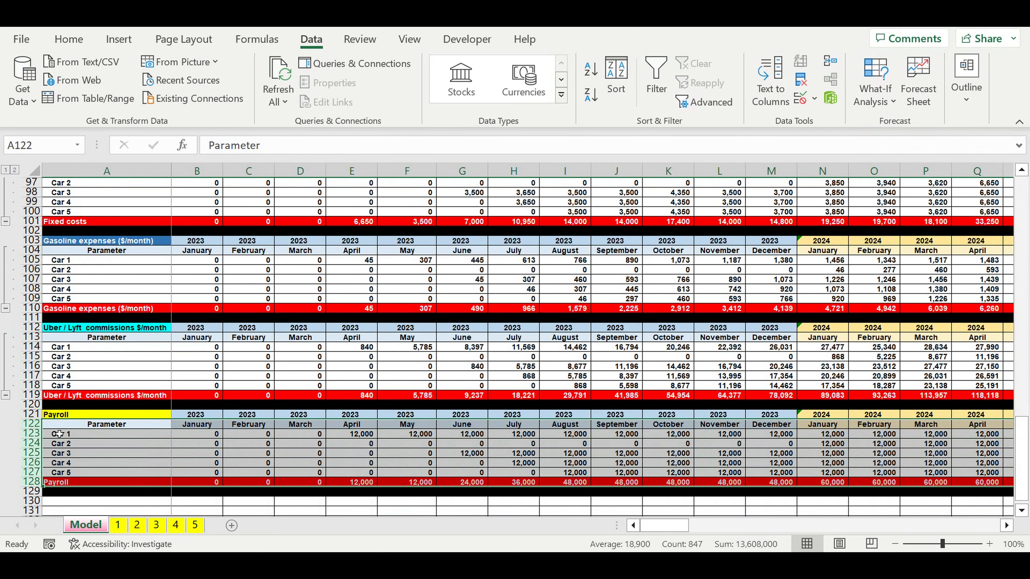
pyautogui.click(63, 453)
pyautogui.moveTo(31, 424); pyautogui.dragTo(30, 476)
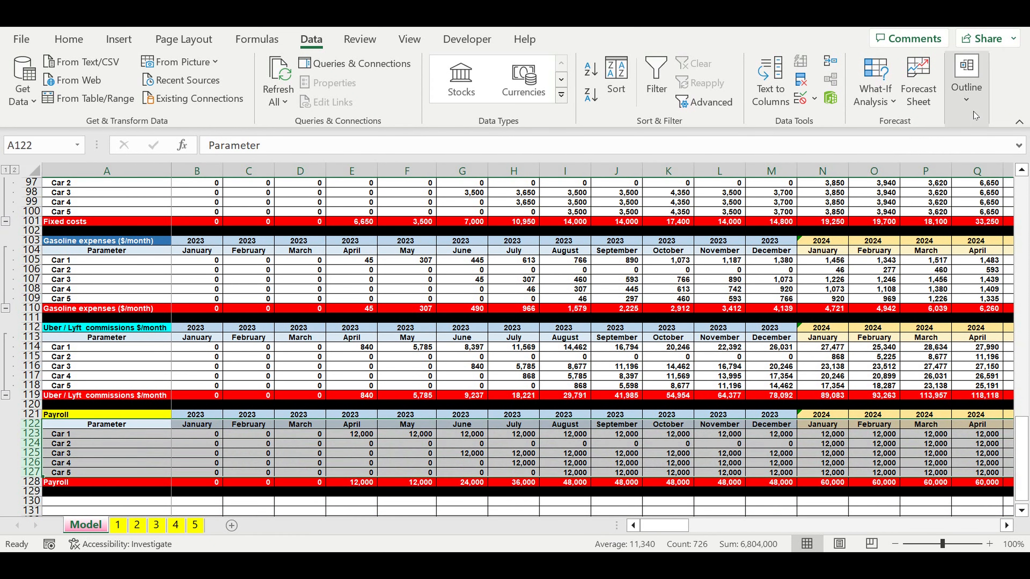
pyautogui.click(966, 87)
pyautogui.click(848, 181)
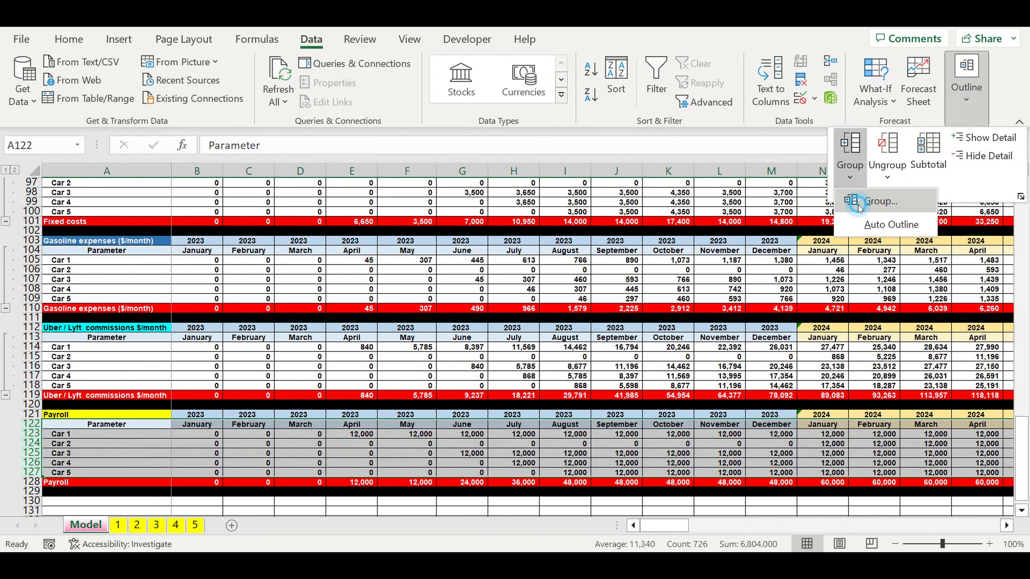
pyautogui.click(860, 201)
pyautogui.scroll(-4, 309, 311)
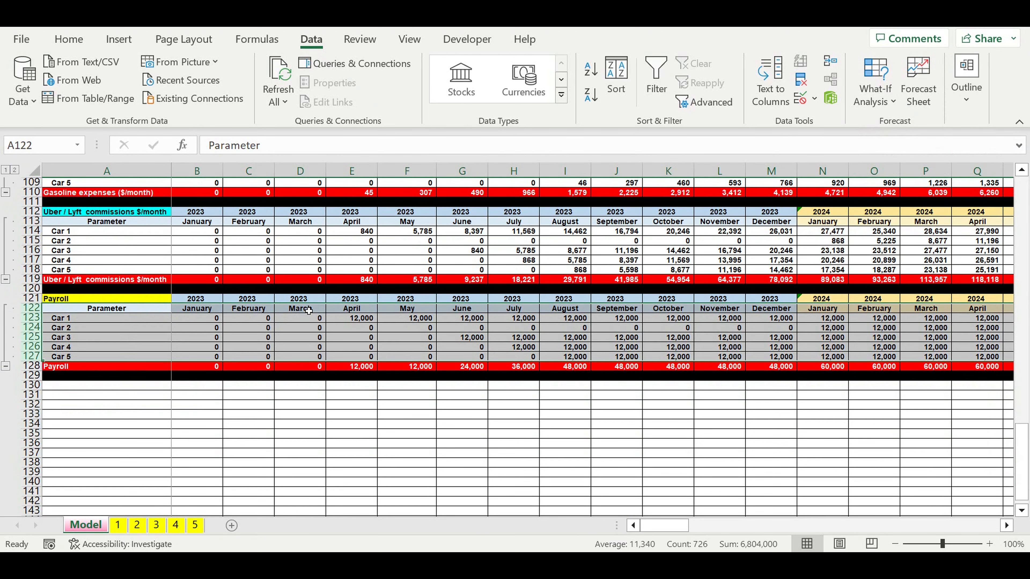
# Collapse the whole row outline to level 1 so each block shows only its heading and total row.
pyautogui.click(161, 445)
pyautogui.click(6, 172)
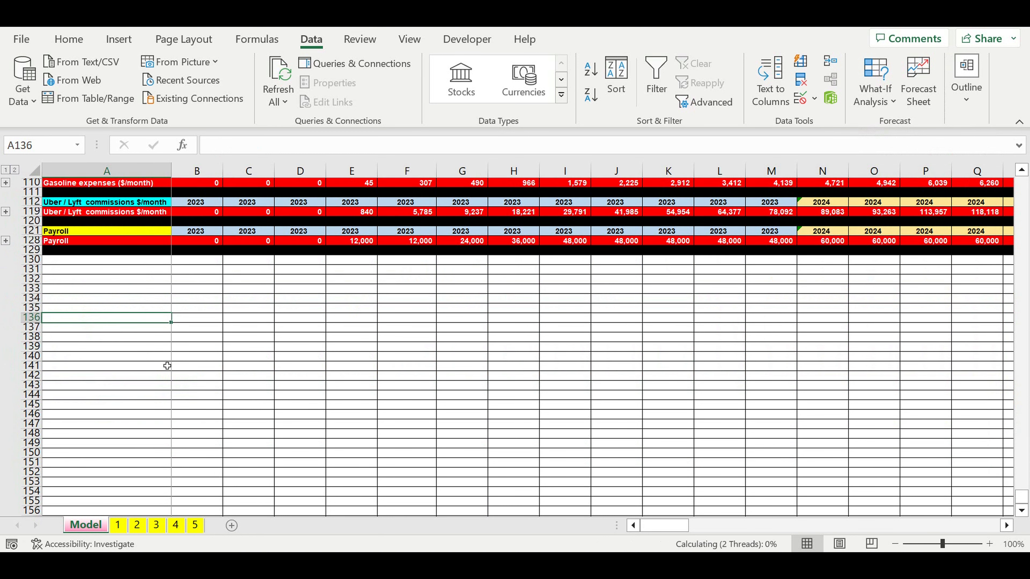
pyautogui.click(167, 366)
# Review the collapsed blocks from Revenues to Payroll, checking the January 2023 total cells of Revenues, Selling old car, Downpayment and Loan payment.
pyautogui.scroll(10, 243, 332)
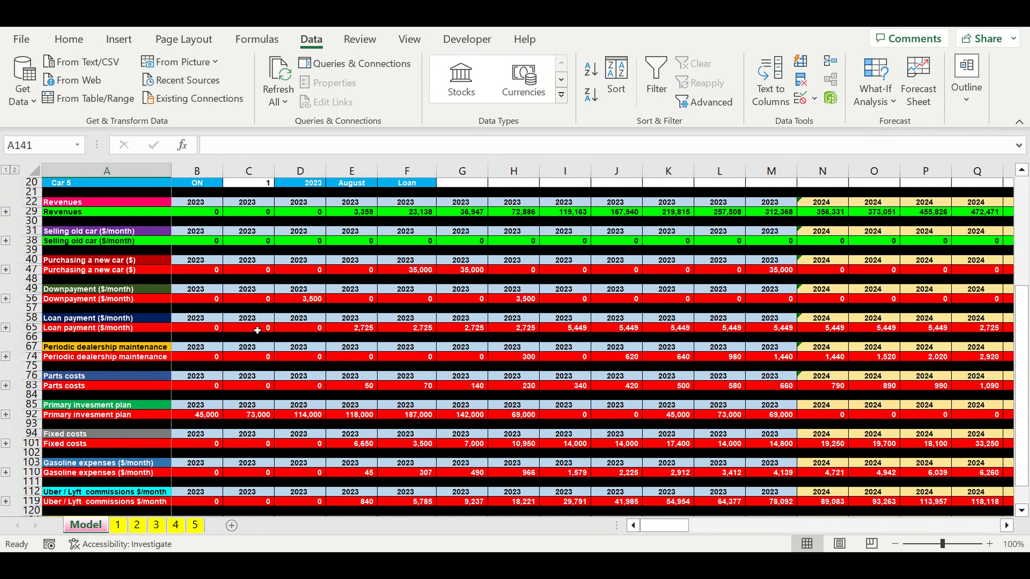
pyautogui.scroll(2, 254, 330)
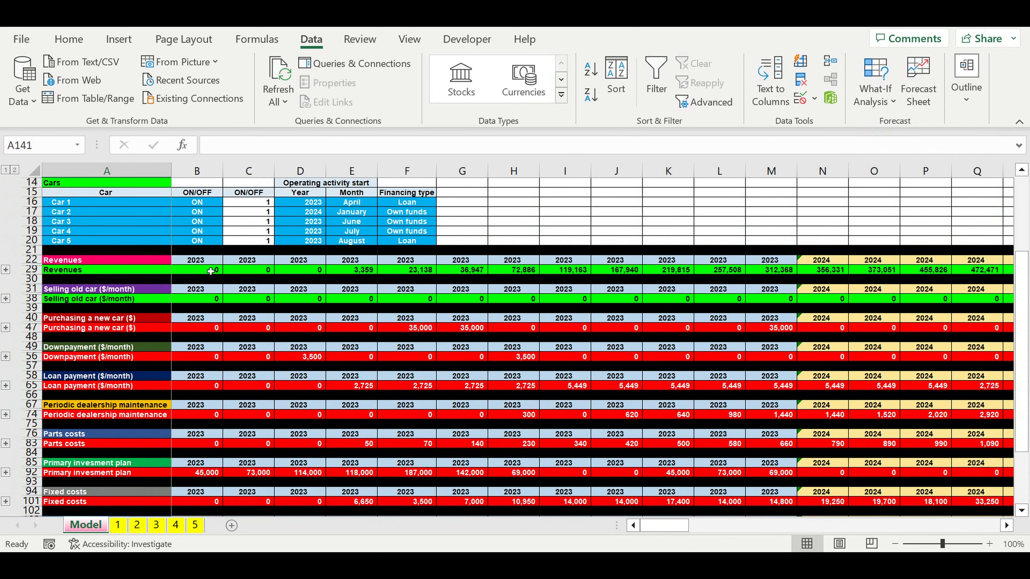
pyautogui.click(211, 270)
pyautogui.click(202, 300)
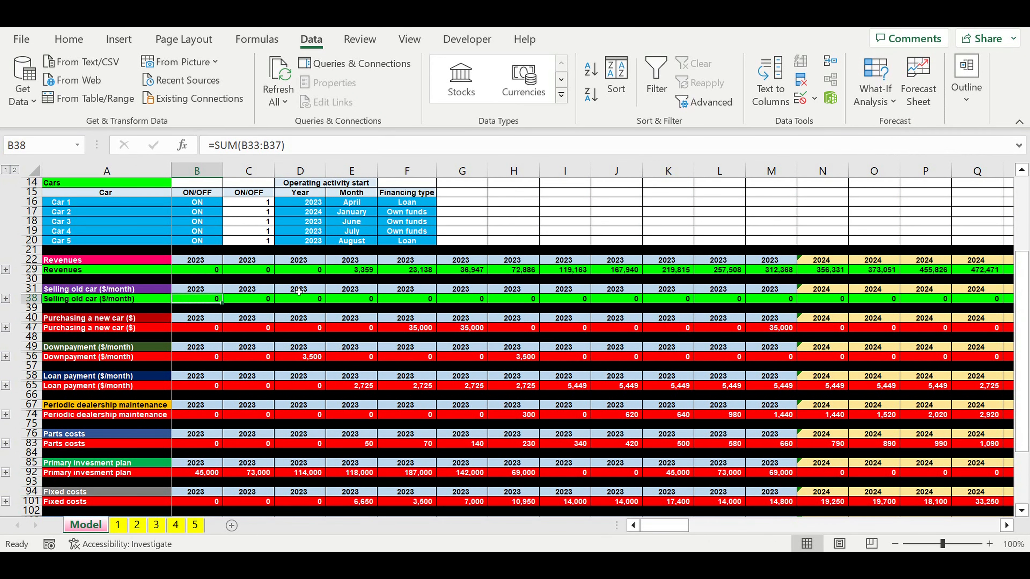
pyautogui.scroll(-2, 299, 290)
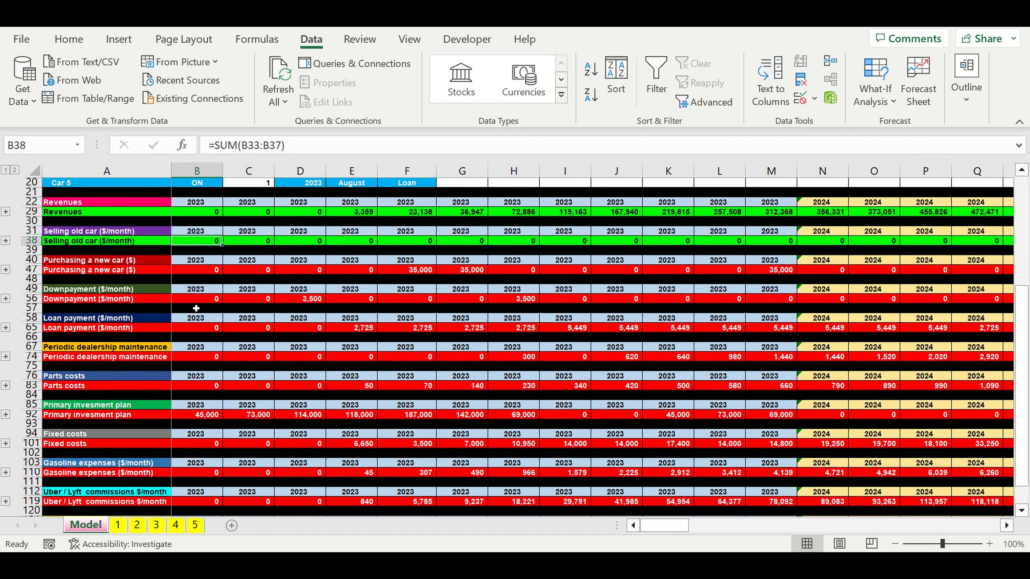
pyautogui.click(196, 300)
pyautogui.click(202, 331)
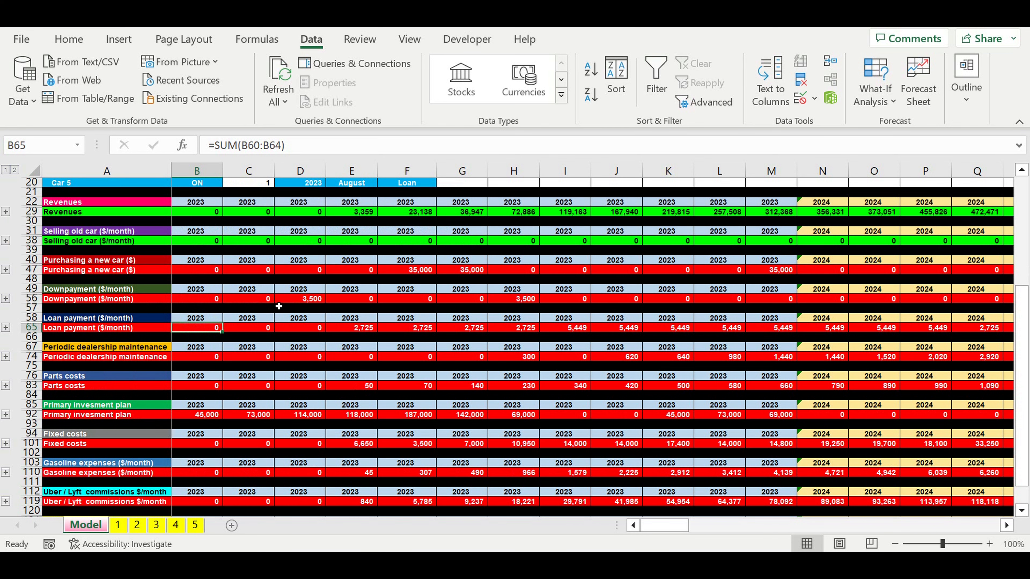
pyautogui.scroll(-4, 278, 306)
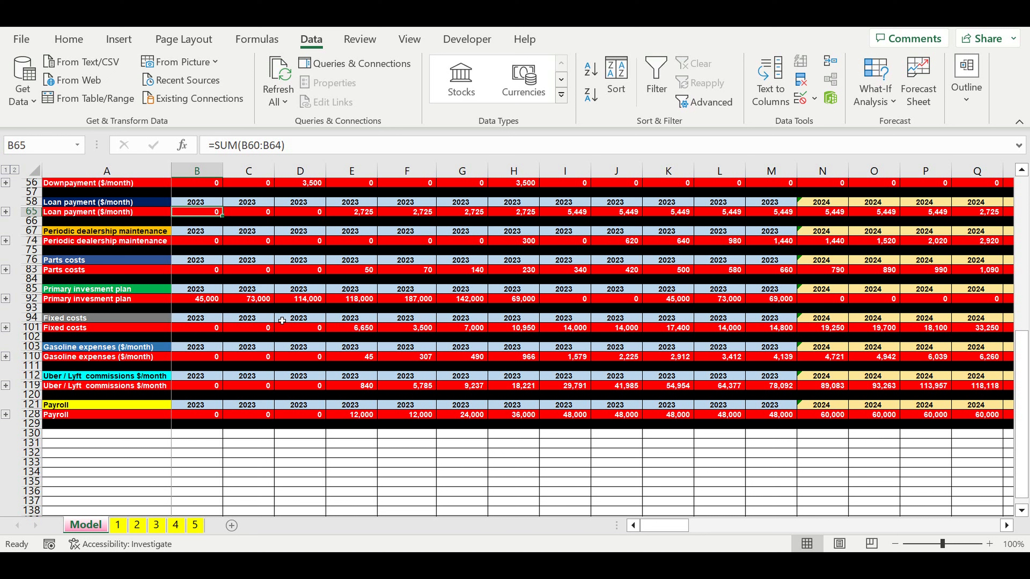
pyautogui.scroll(4, 282, 320)
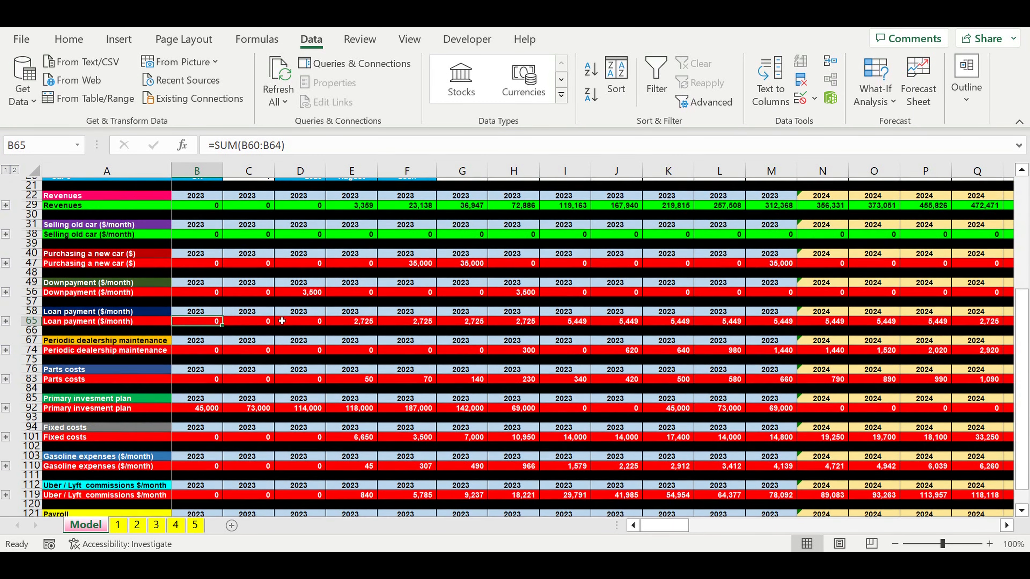
pyautogui.scroll(1, 282, 320)
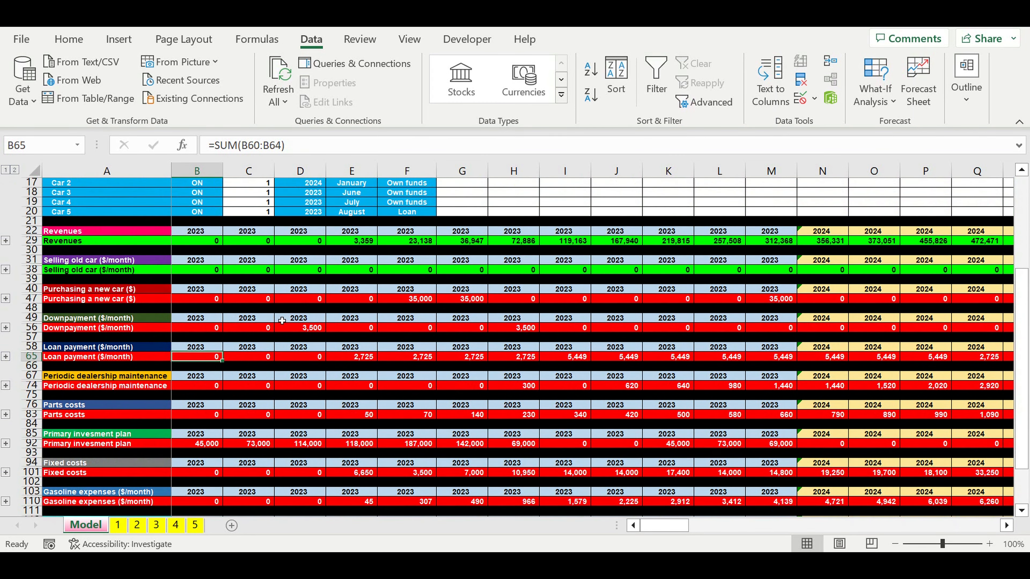
pyautogui.scroll(2, 282, 321)
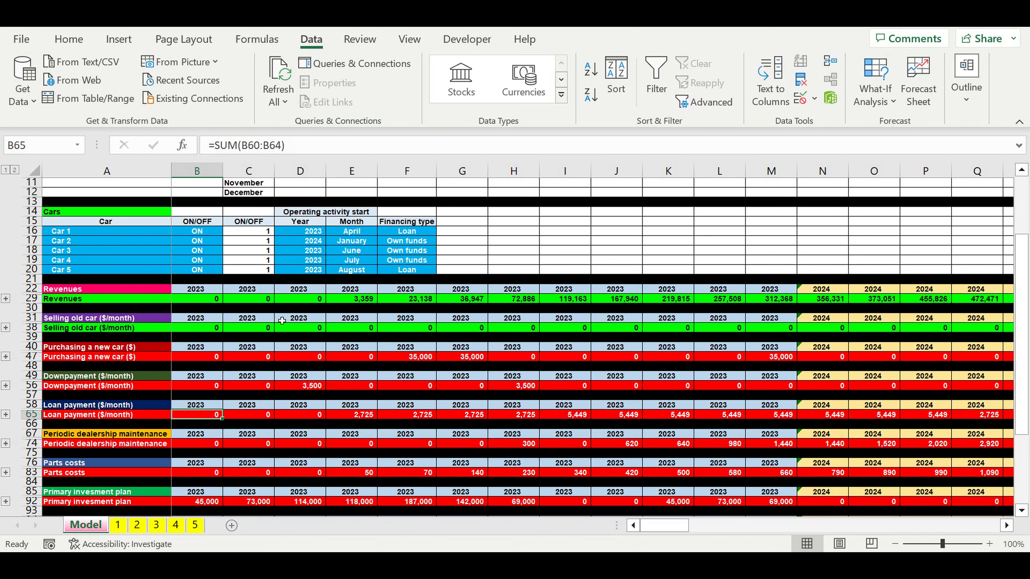